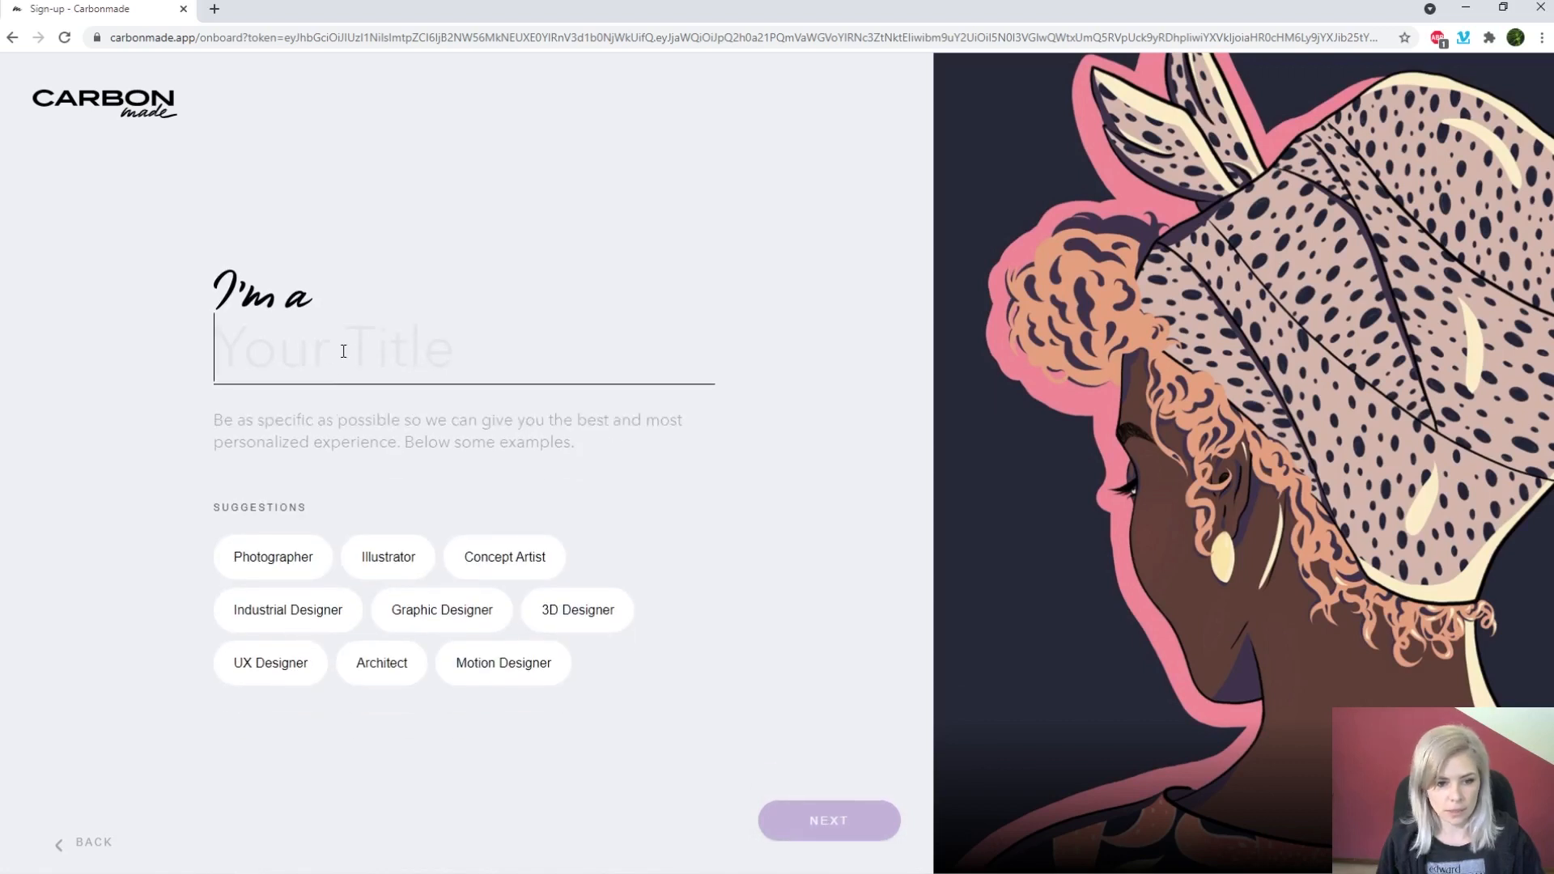
Enter animator as the professional title for the new portfolio account
type("animat")
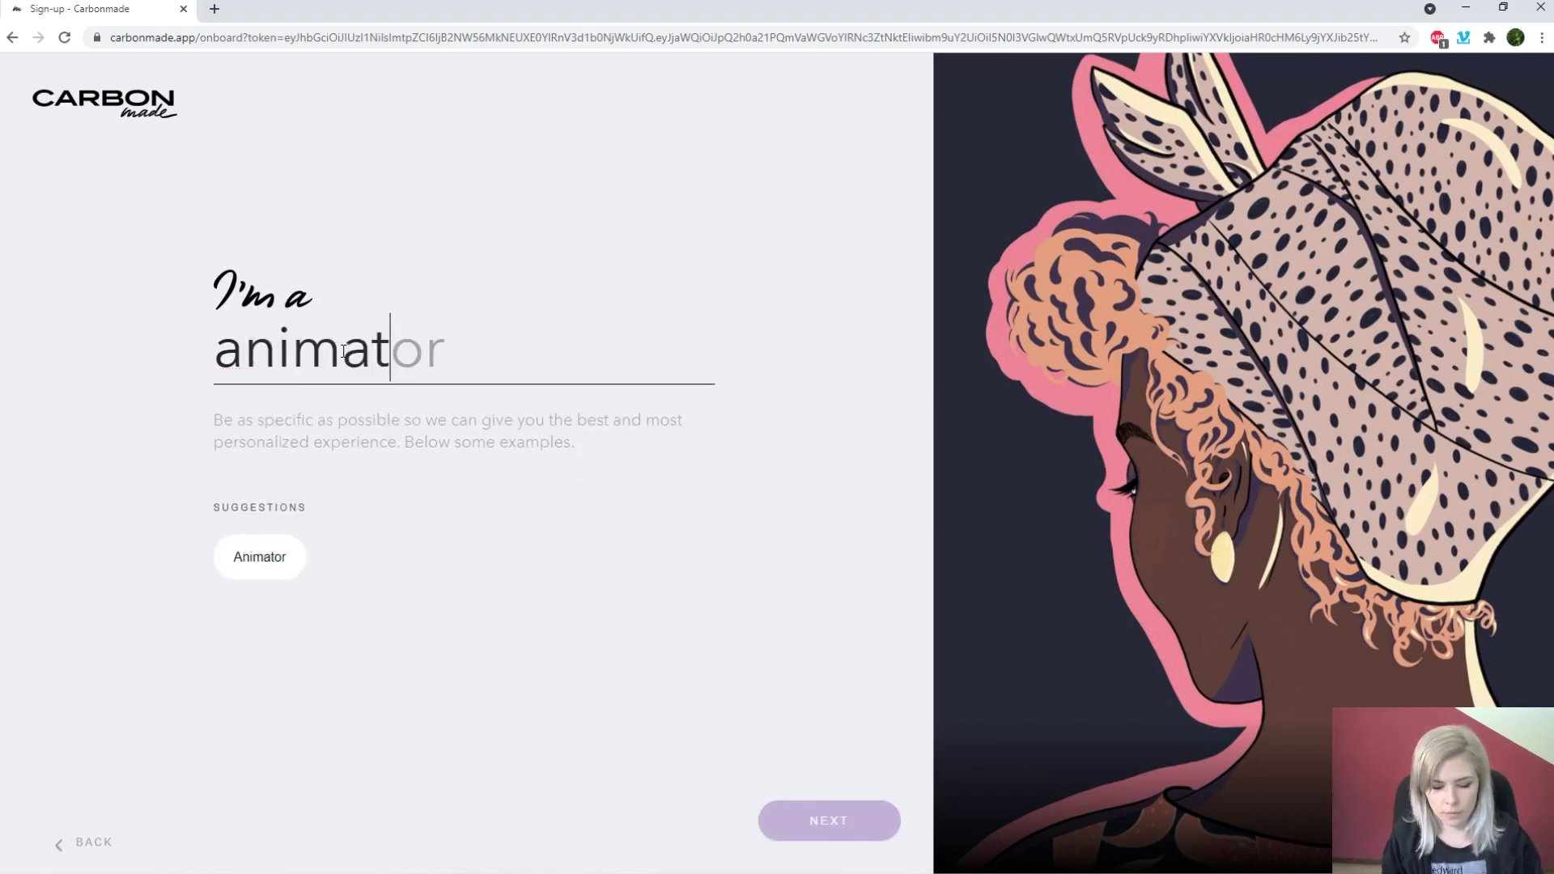
type("o")
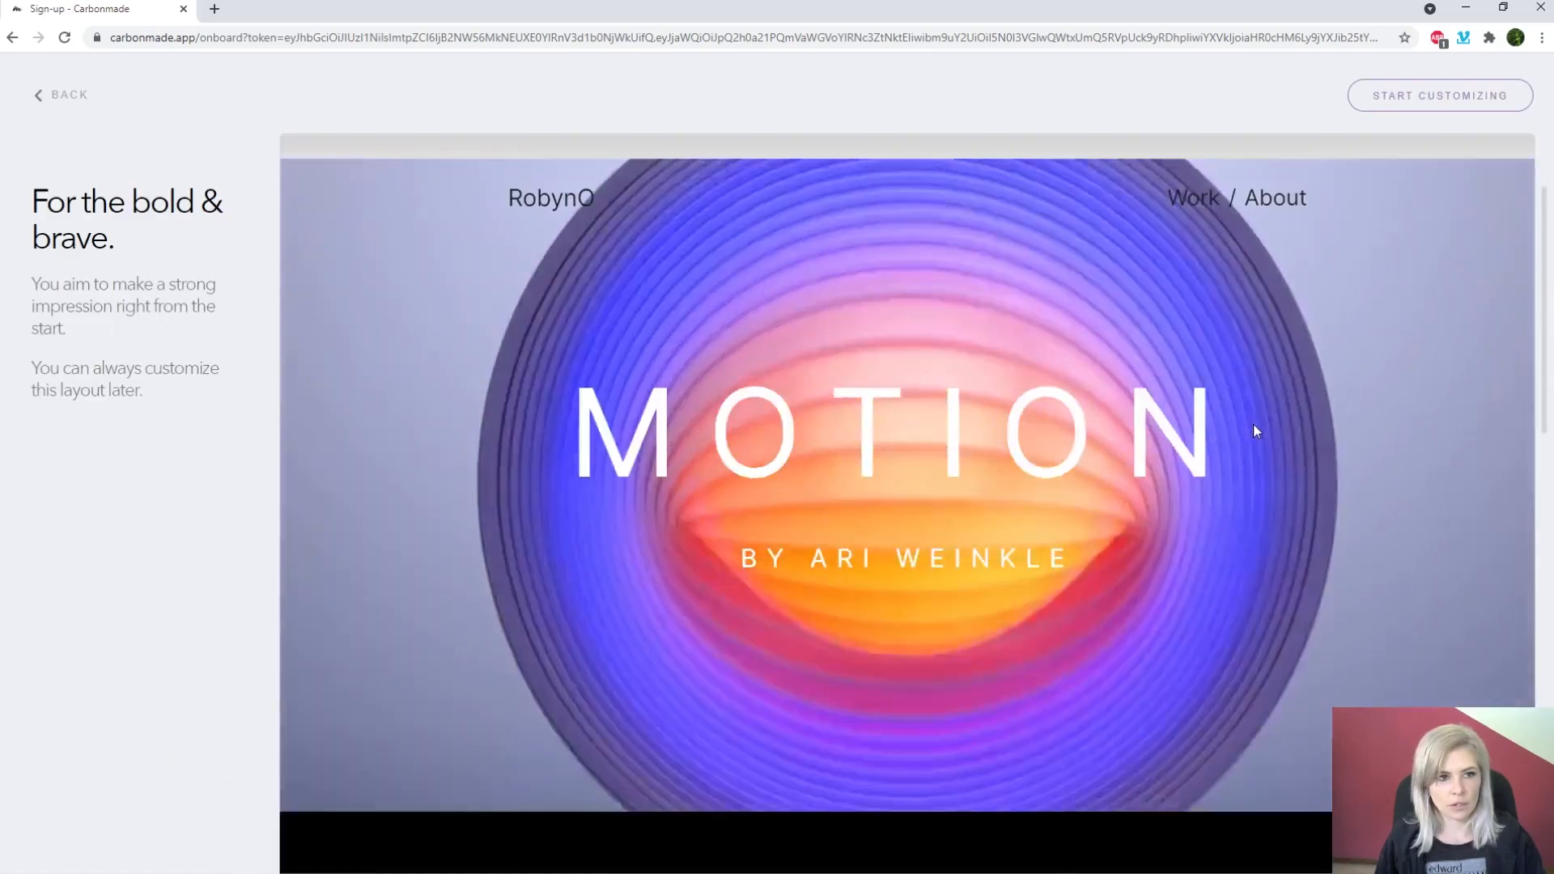
Preview the "For the bold & brave" layout and start customizing it
scroll(1252, 429, "down", 3)
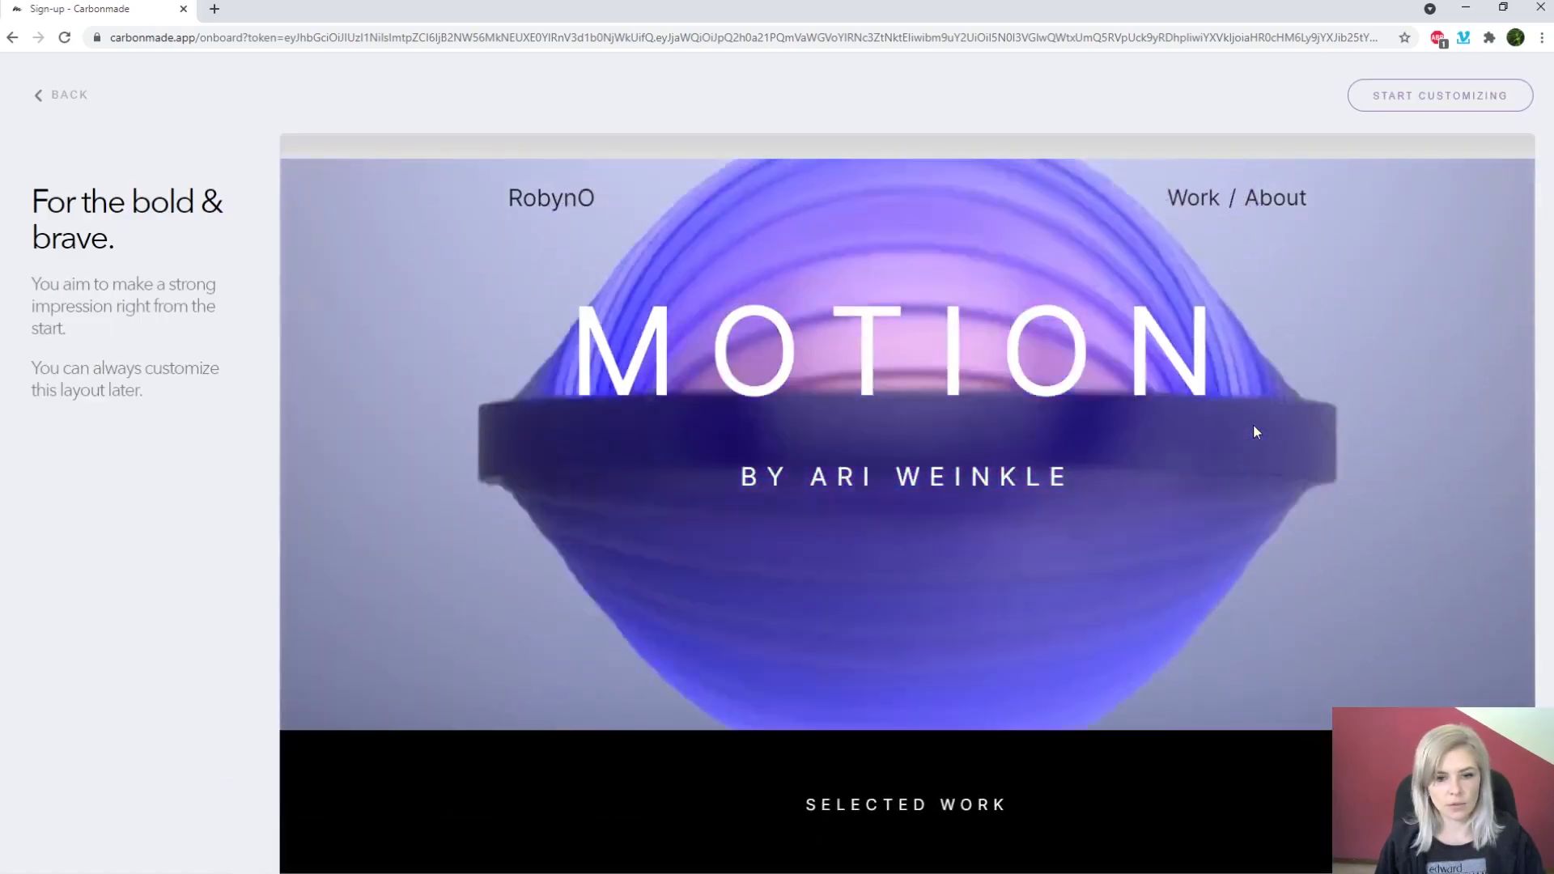
scroll(1253, 424, "up", 4)
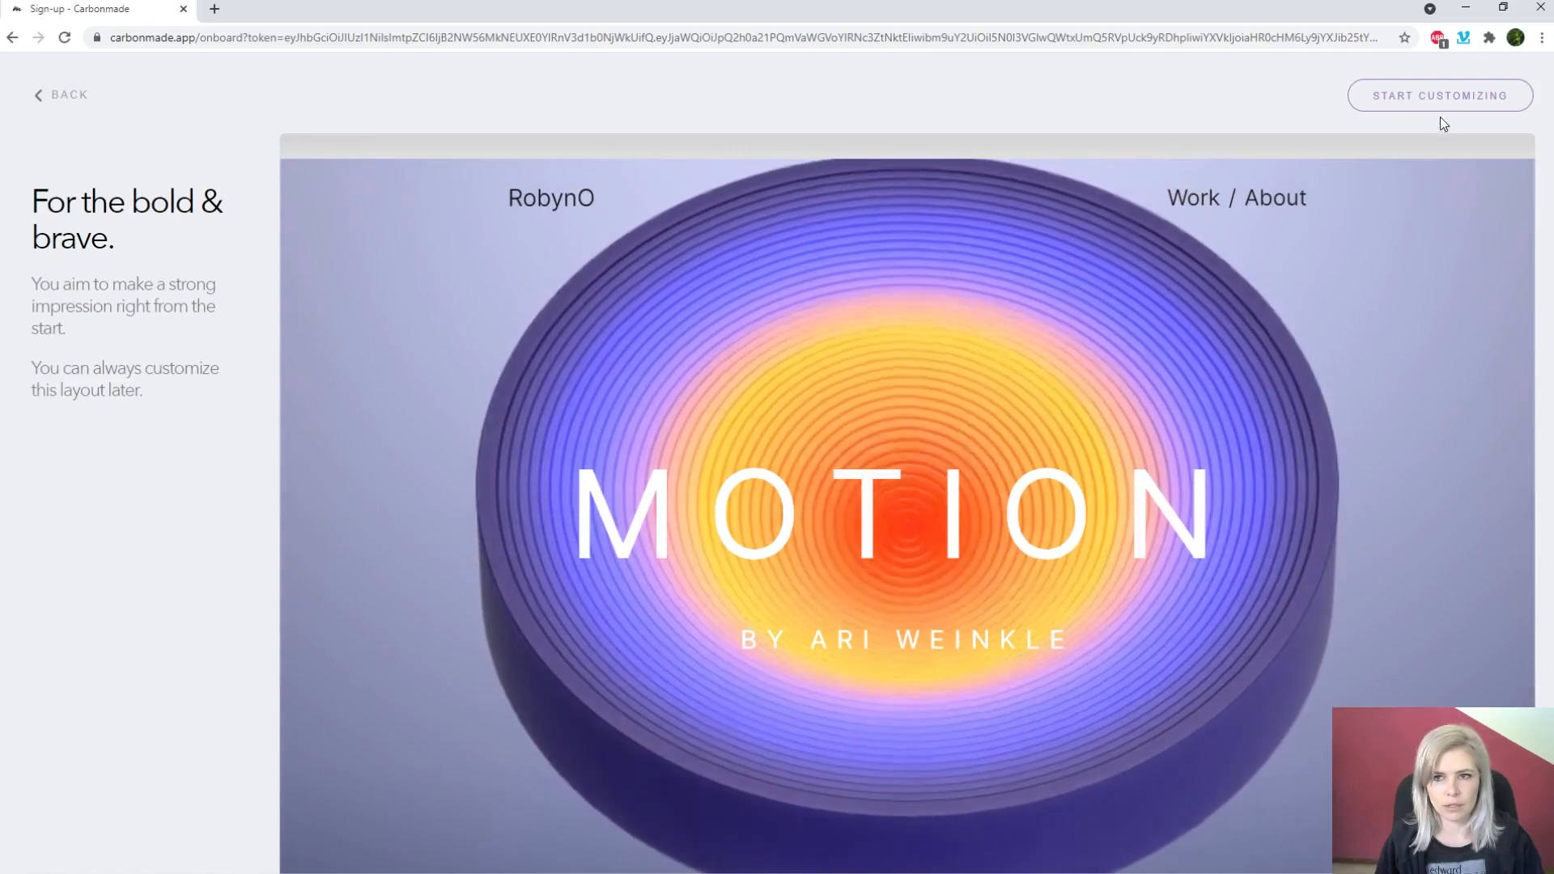
left_click(1436, 100)
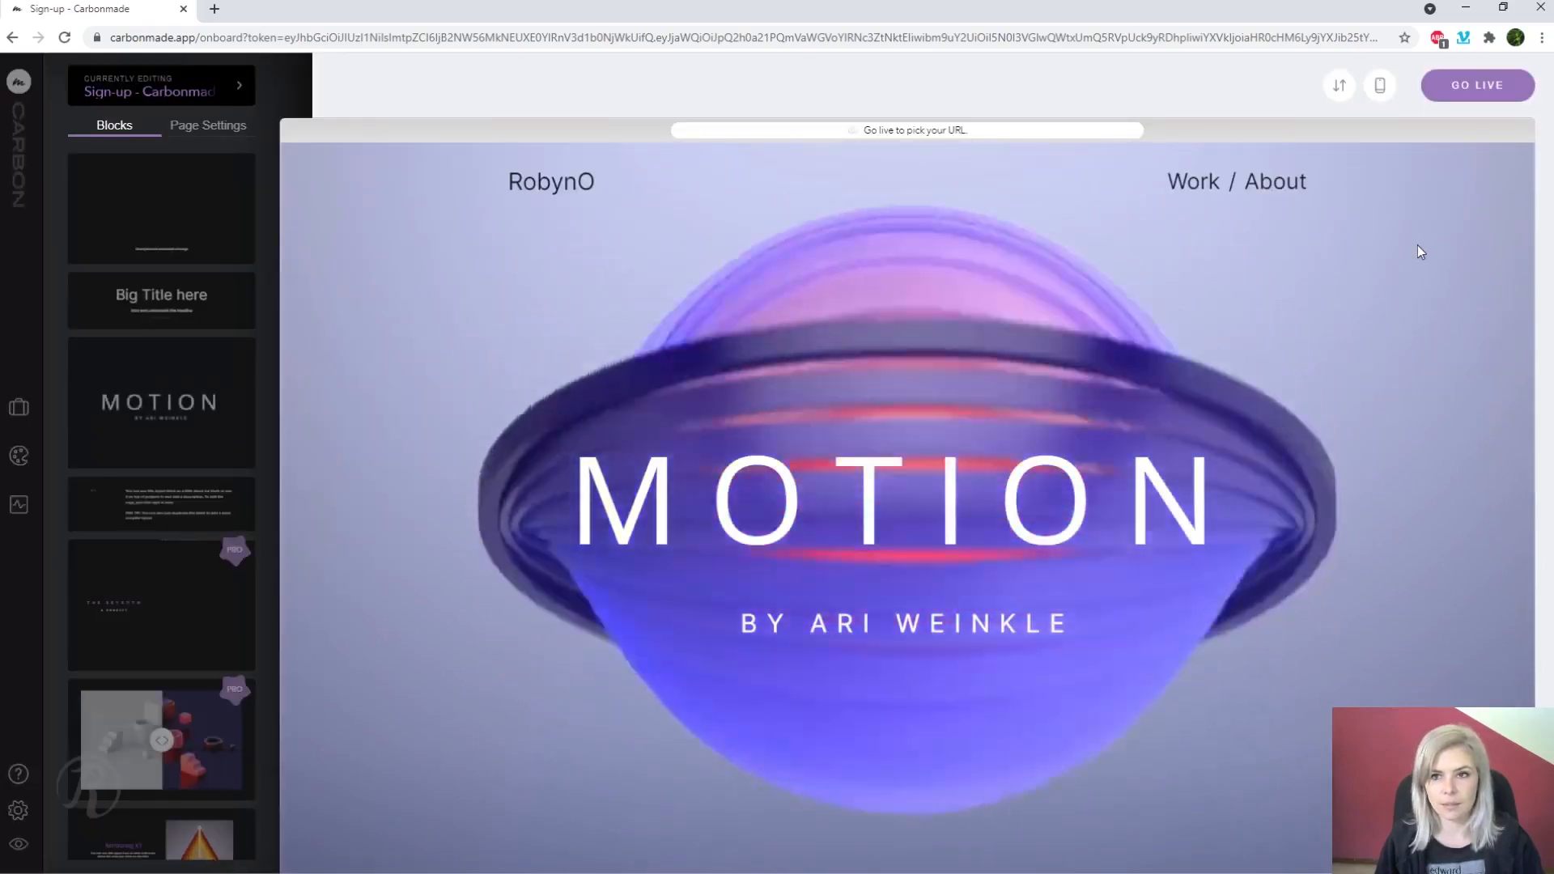
Look through the layout blocks available for the Work page, down to the Two Column Layout and Client Logos blocks
scroll(162, 680, "down", 10)
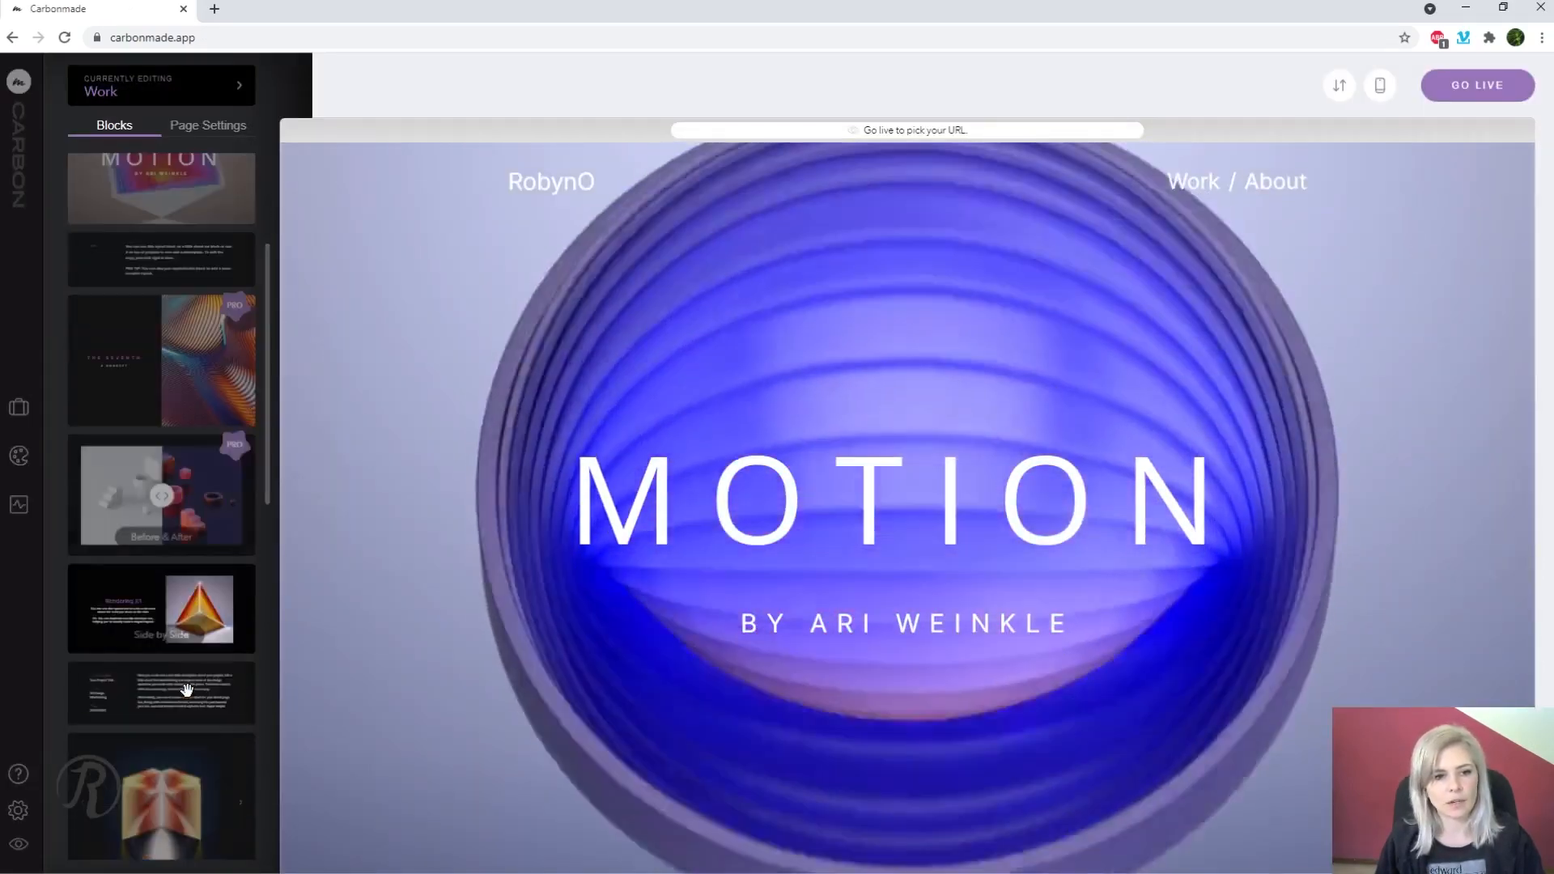
scroll(186, 690, "down", 10)
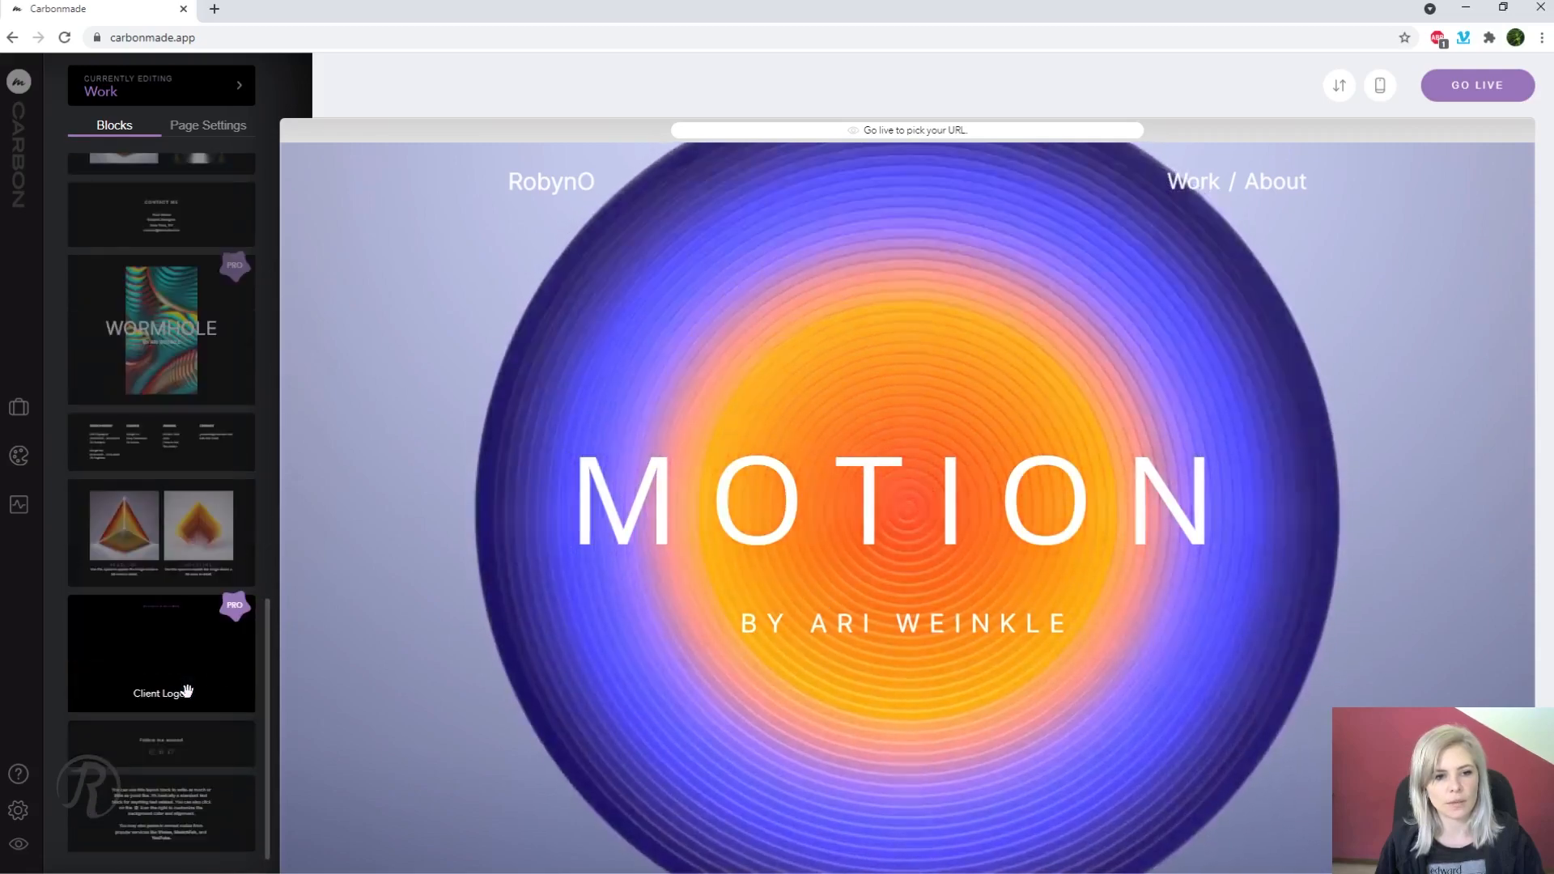
scroll(212, 519, "down", 3)
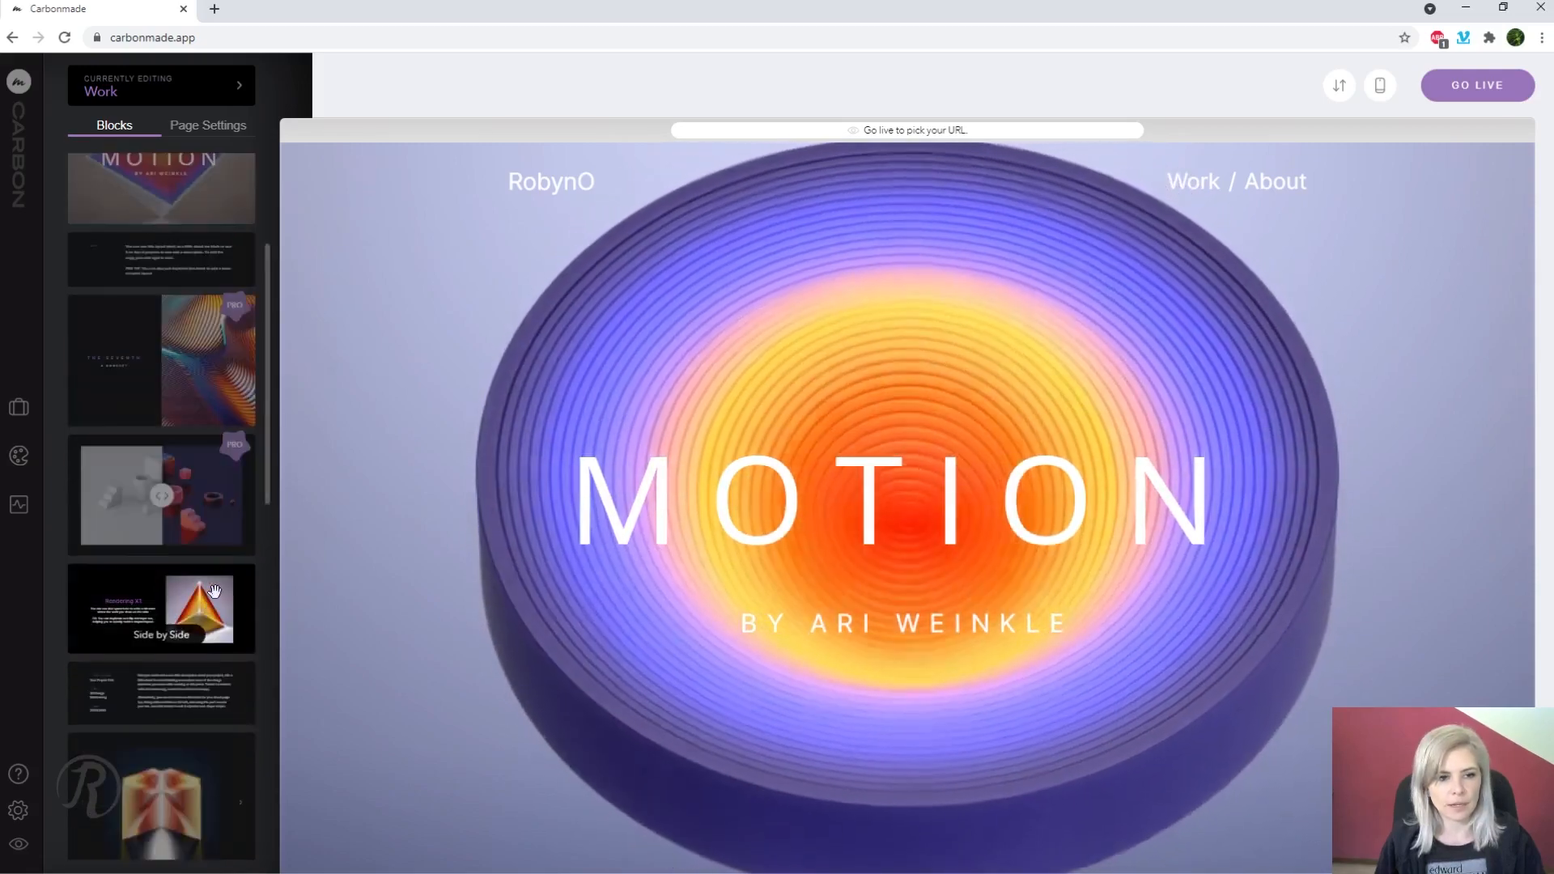
scroll(196, 564, "down", 10)
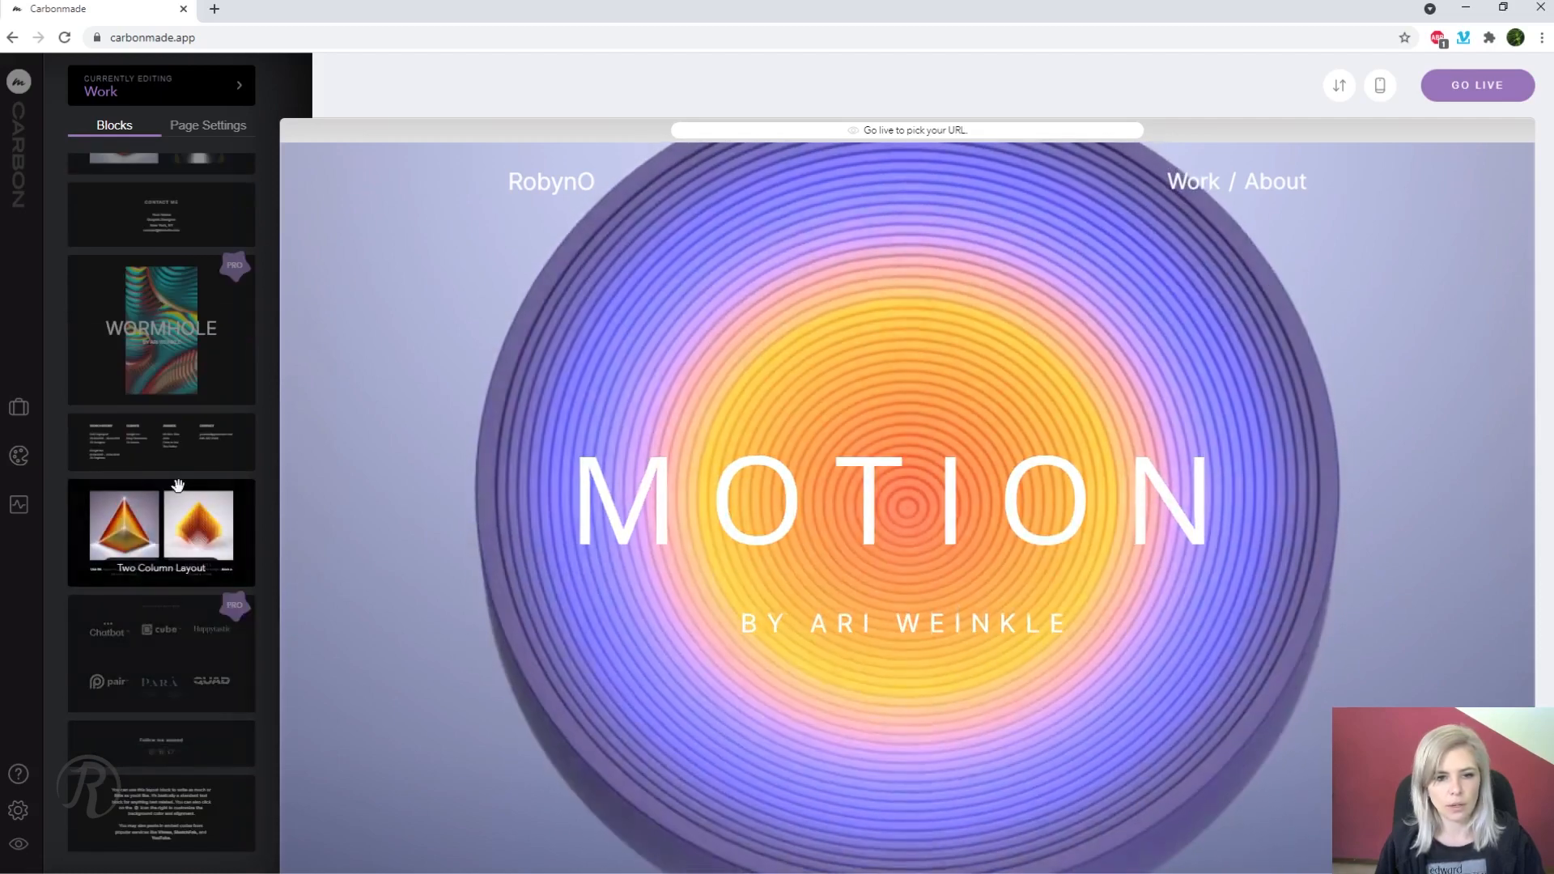
left_click(178, 485)
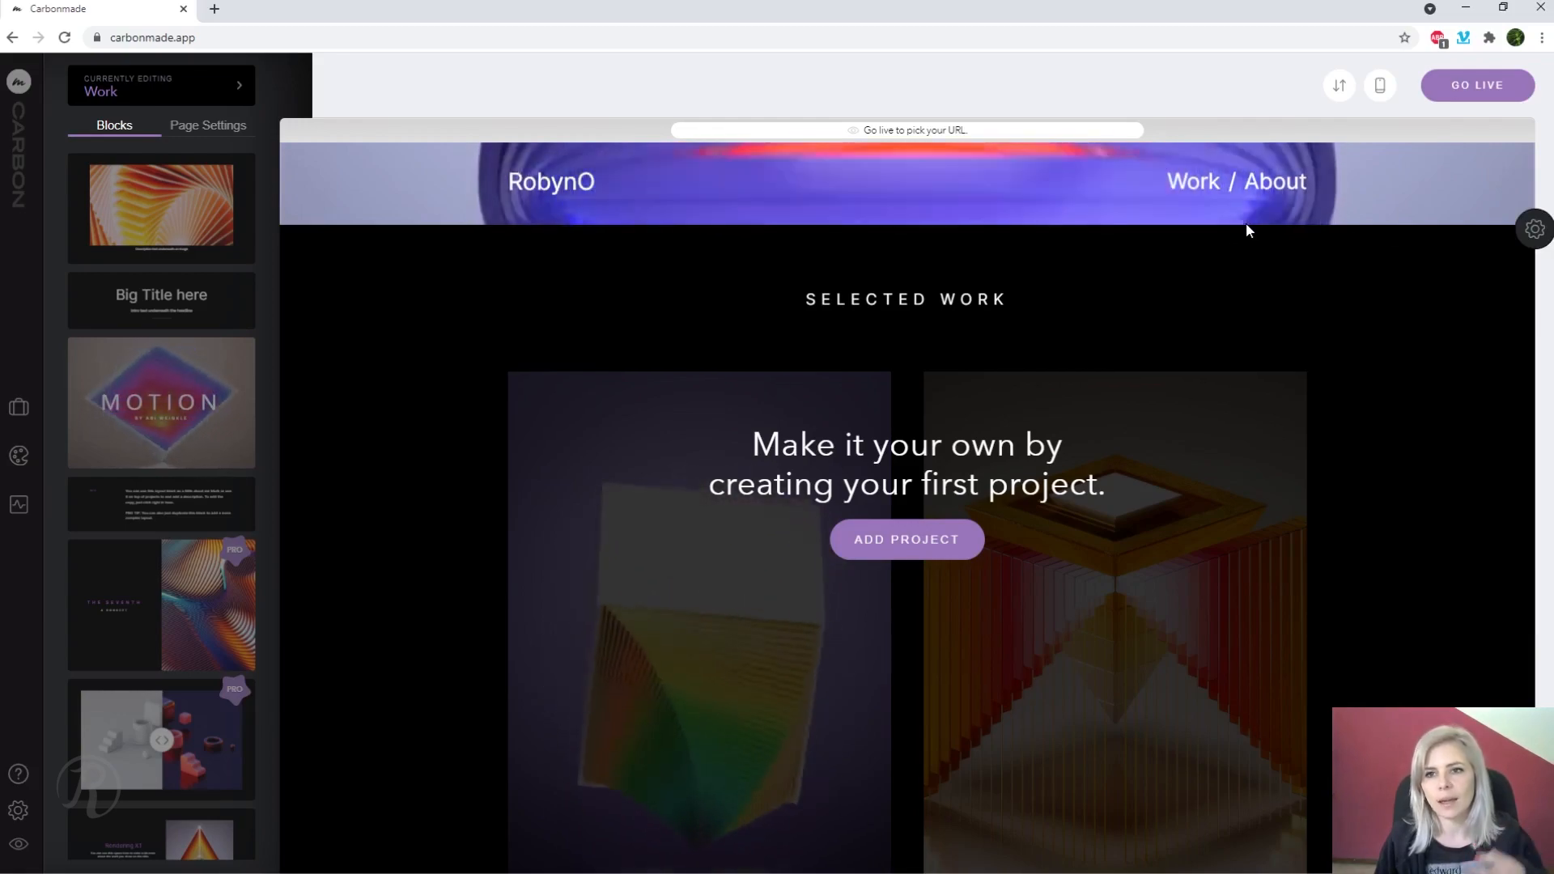
Review the Work page's animated Motion header and its Selected Work section
scroll(1376, 354, "up", 7)
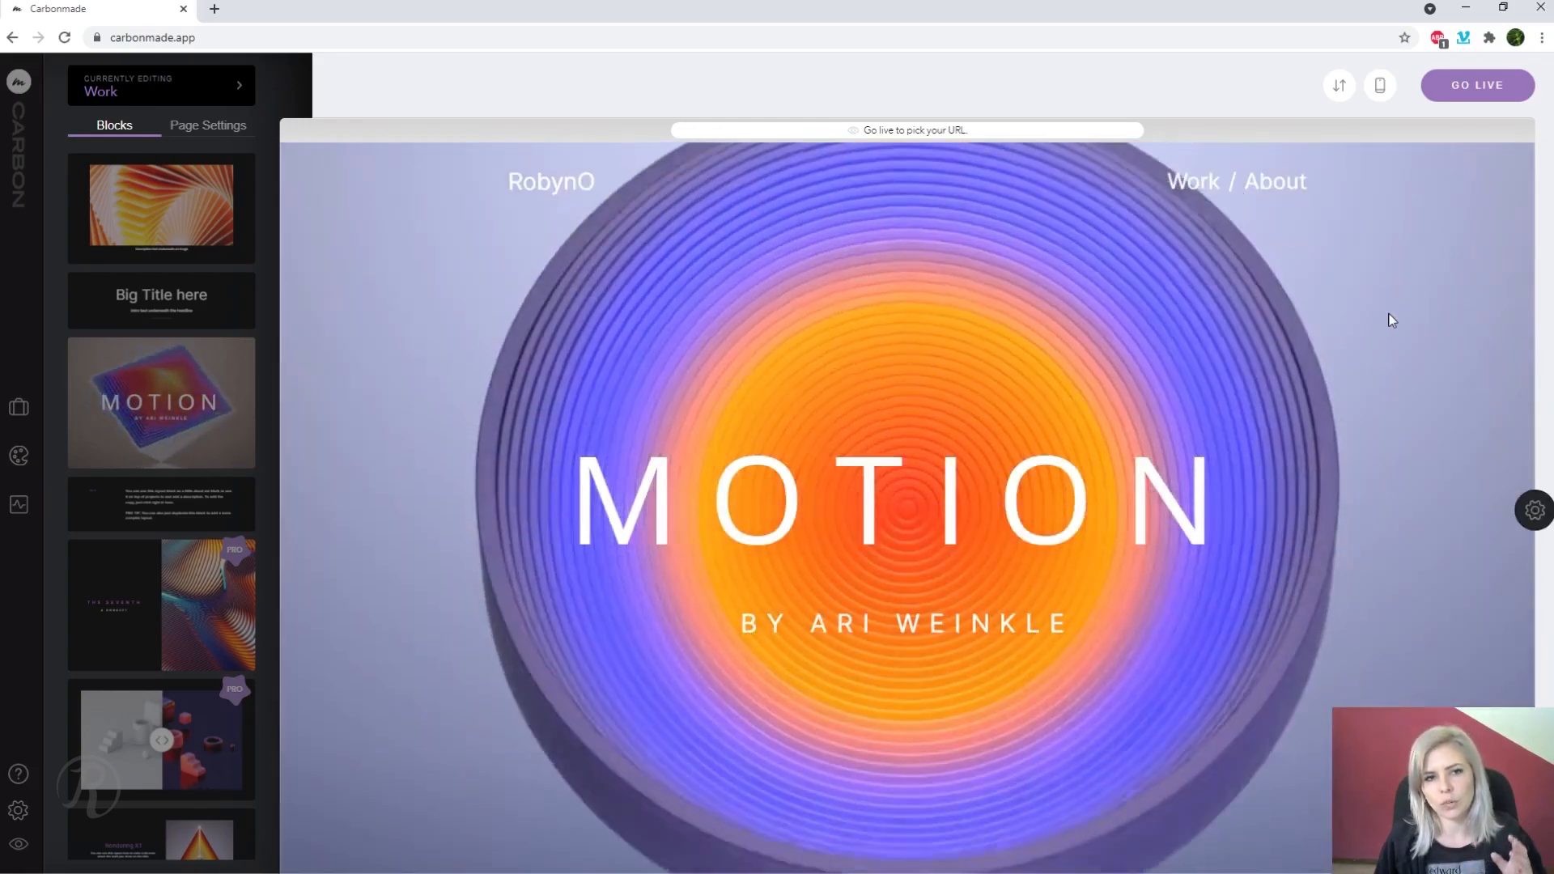
scroll(1303, 478, "down", 8)
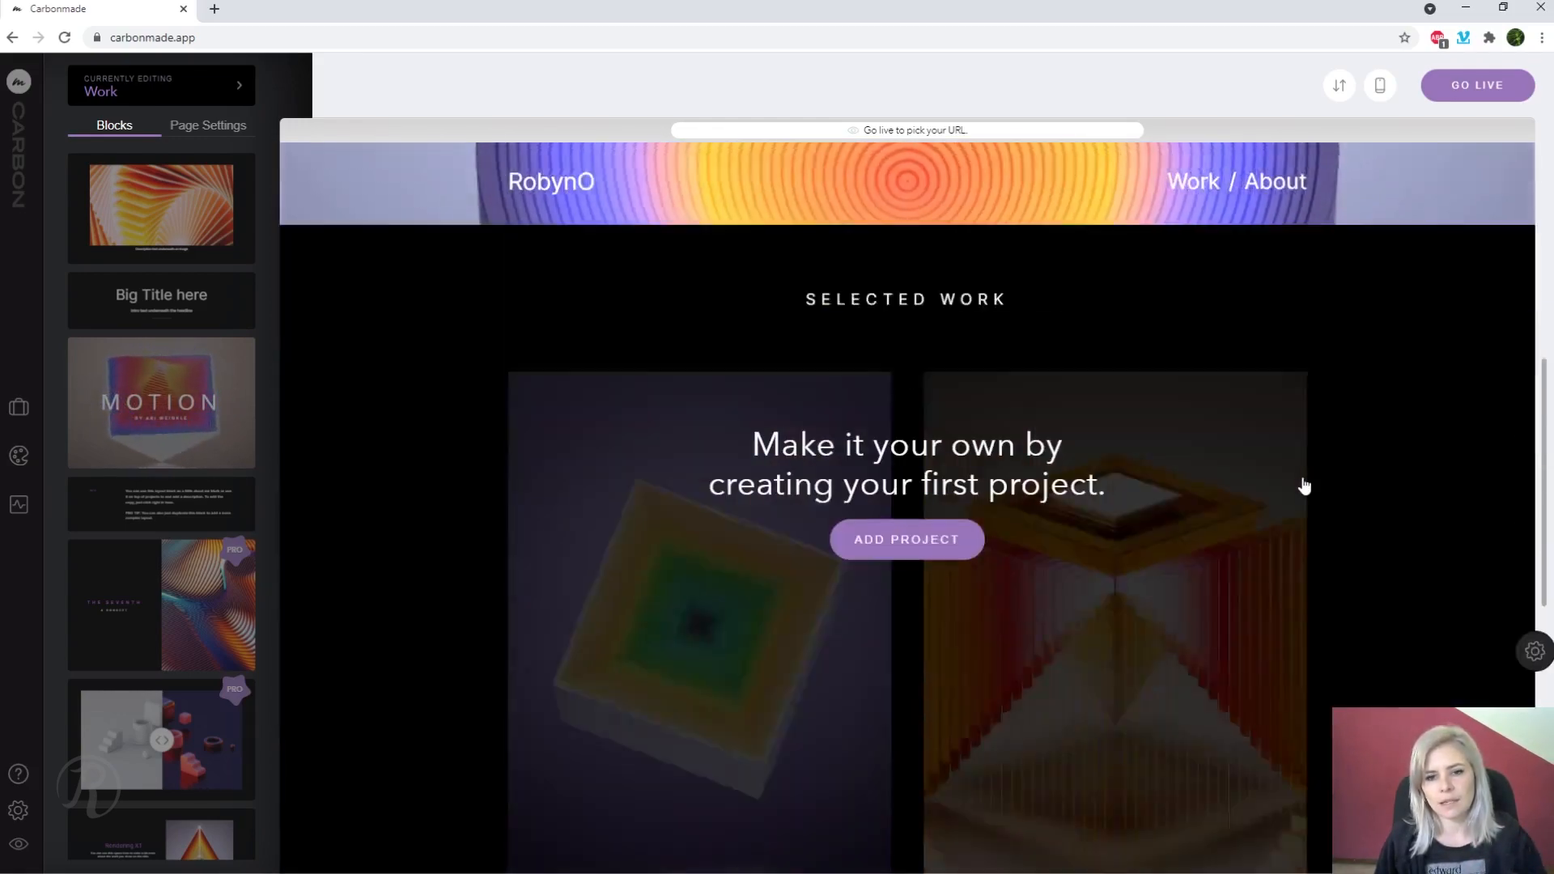
scroll(1302, 477, "up", 8)
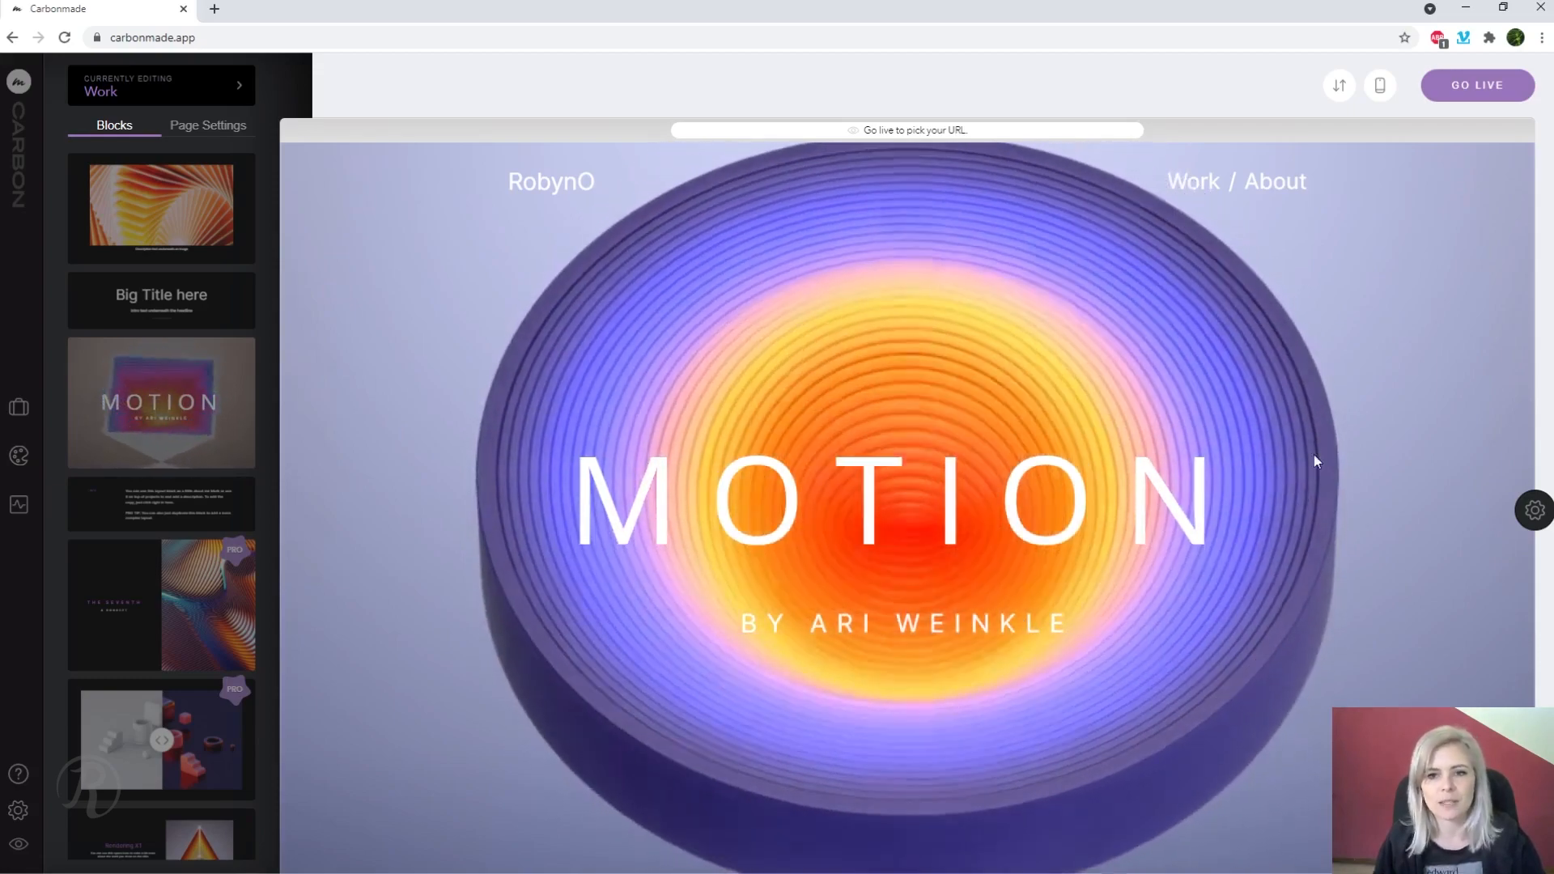
scroll(1274, 443, "down", 4)
scroll(1280, 443, "up", 4)
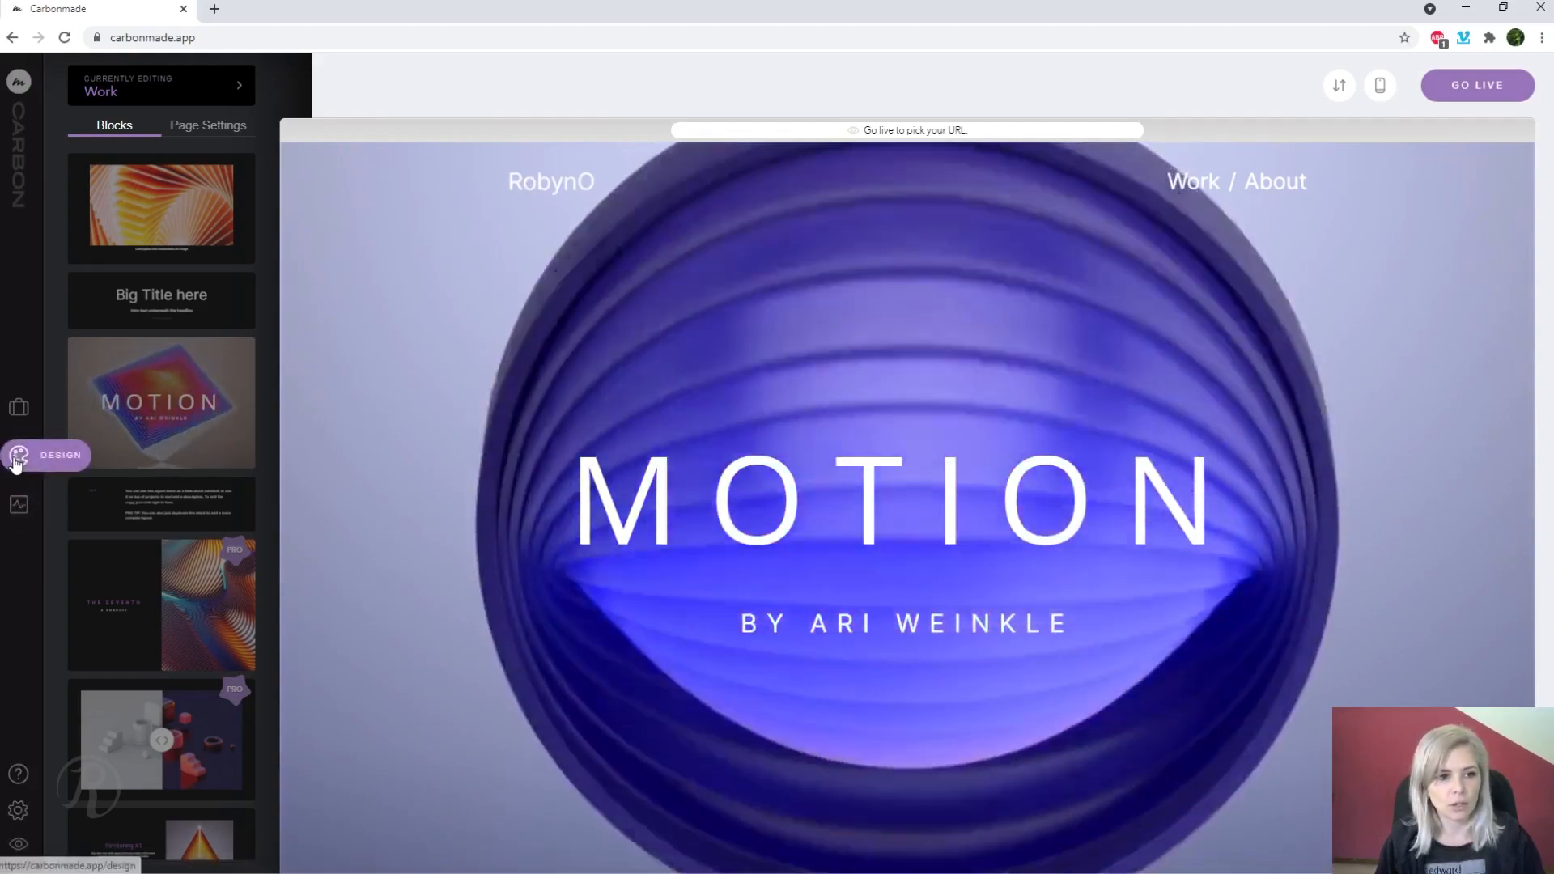
Open the Site Navigation design settings and examine the sticky menu while viewing the Work page, visiting About and returning to Work
left_click(17, 457)
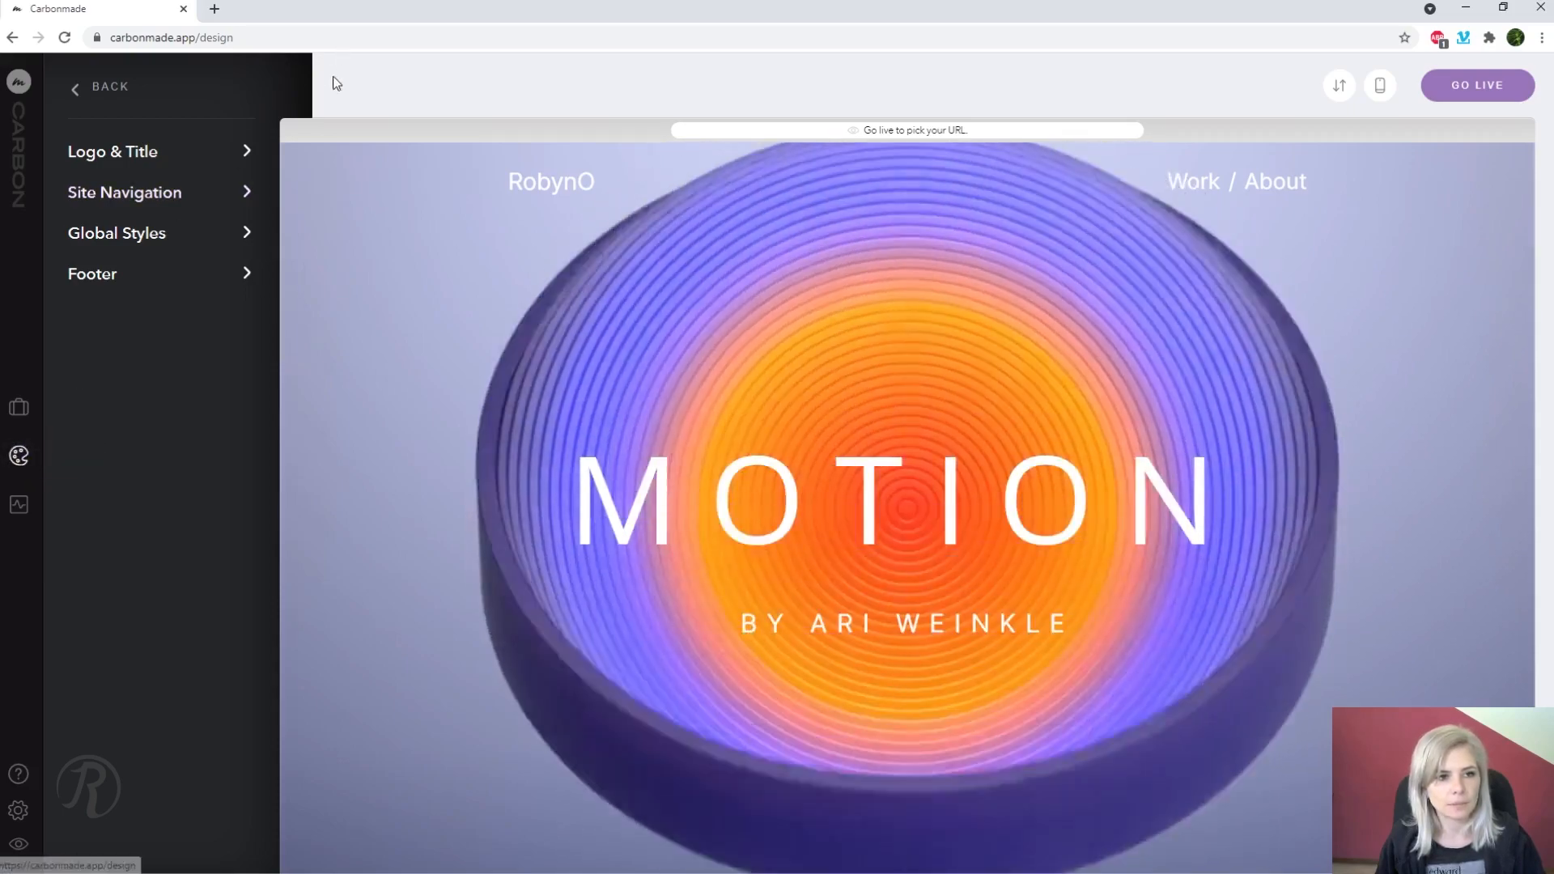
left_click(164, 201)
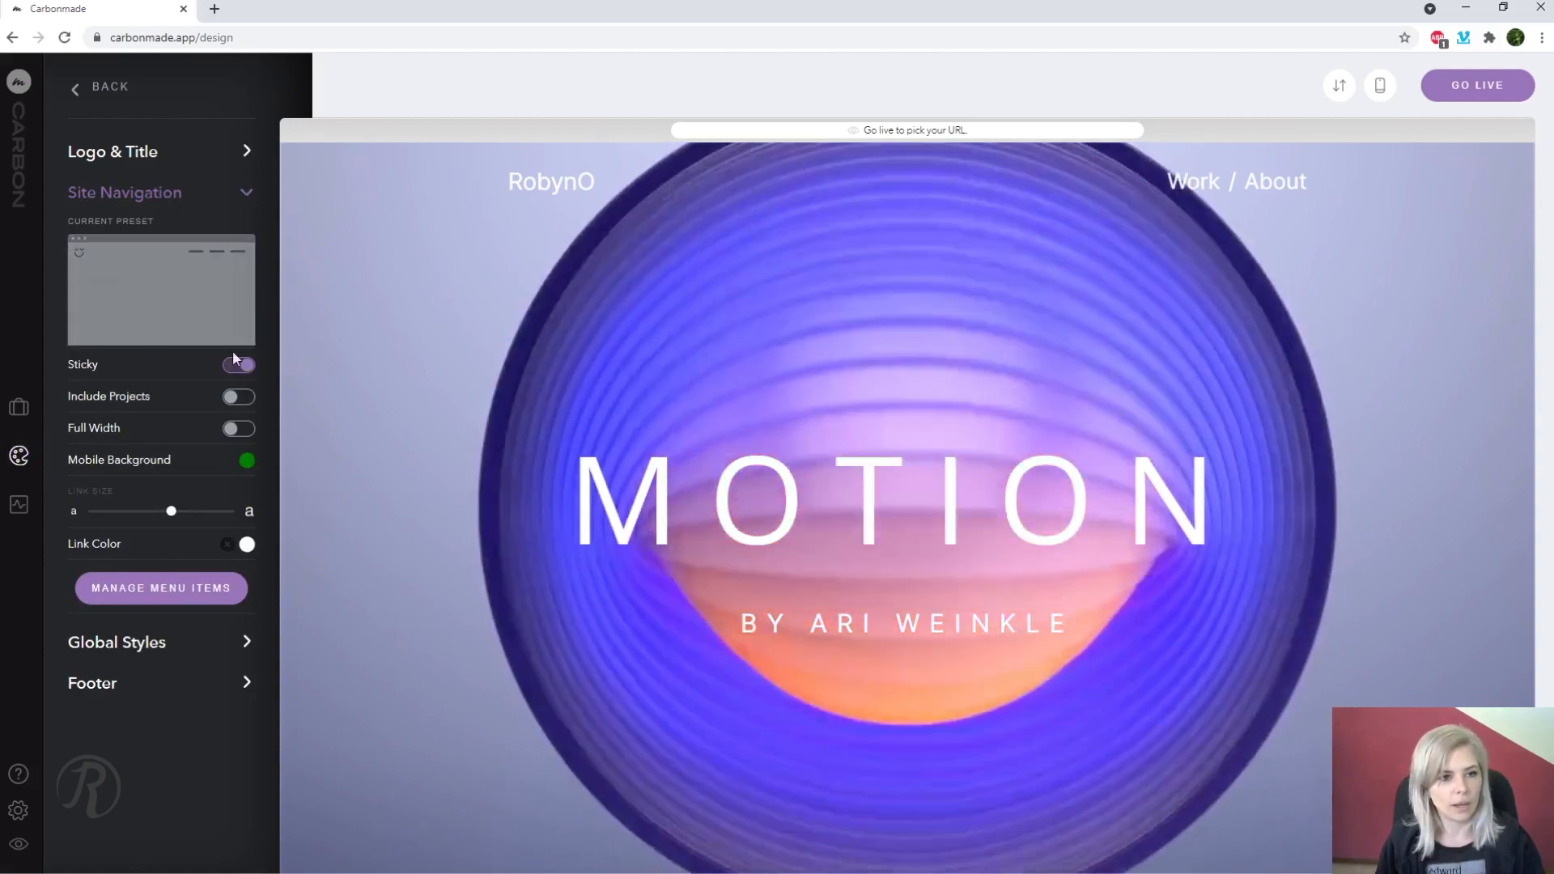
scroll(906, 485, "down", 6)
scroll(632, 151, "down", 2)
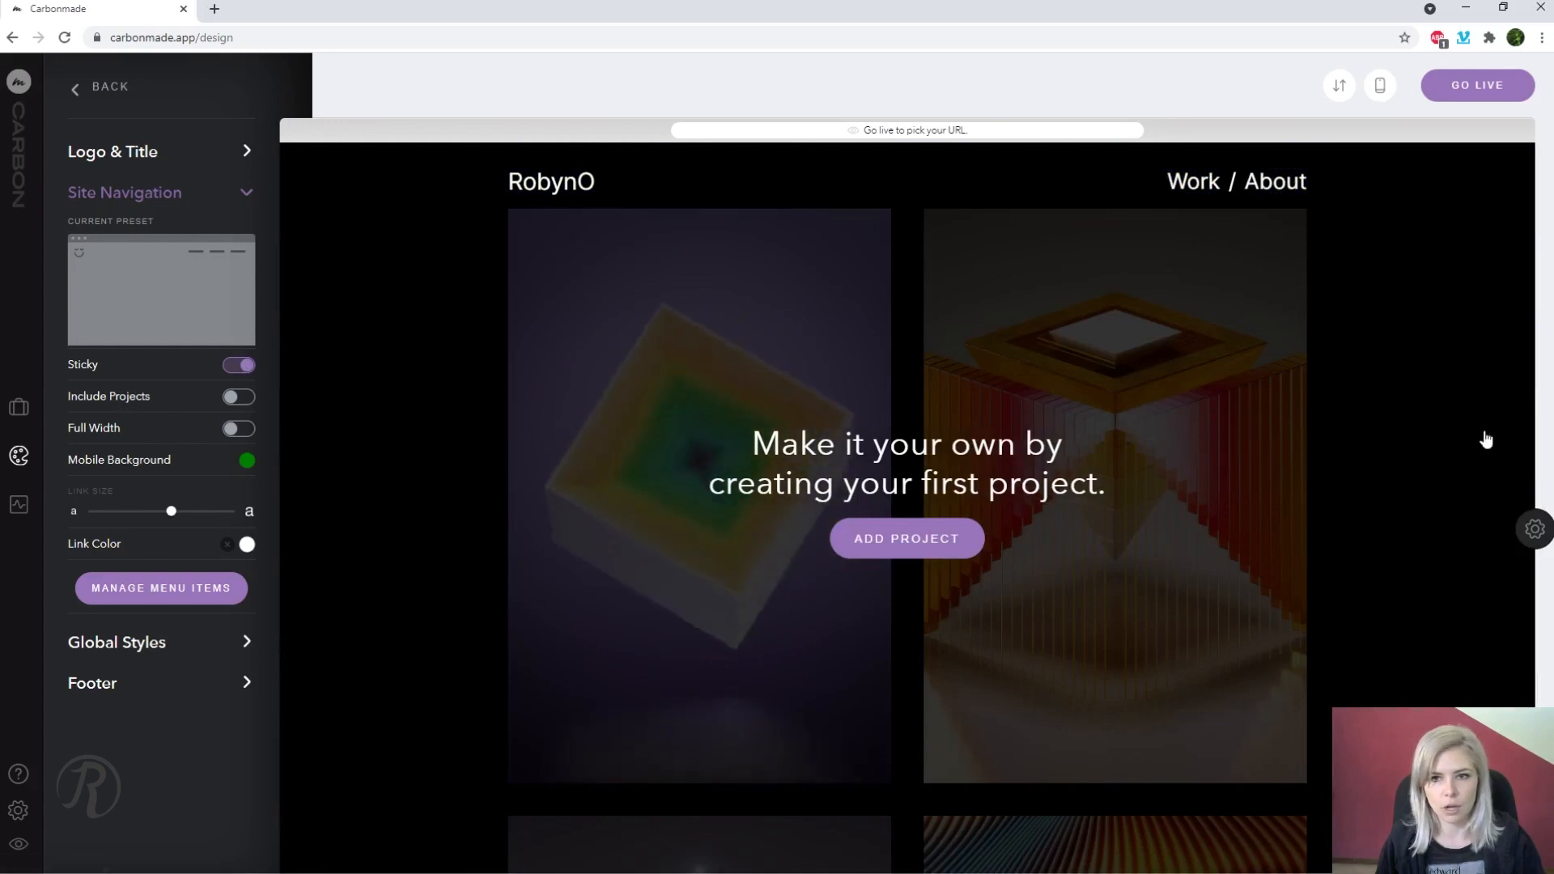
scroll(1414, 438, "up", 3)
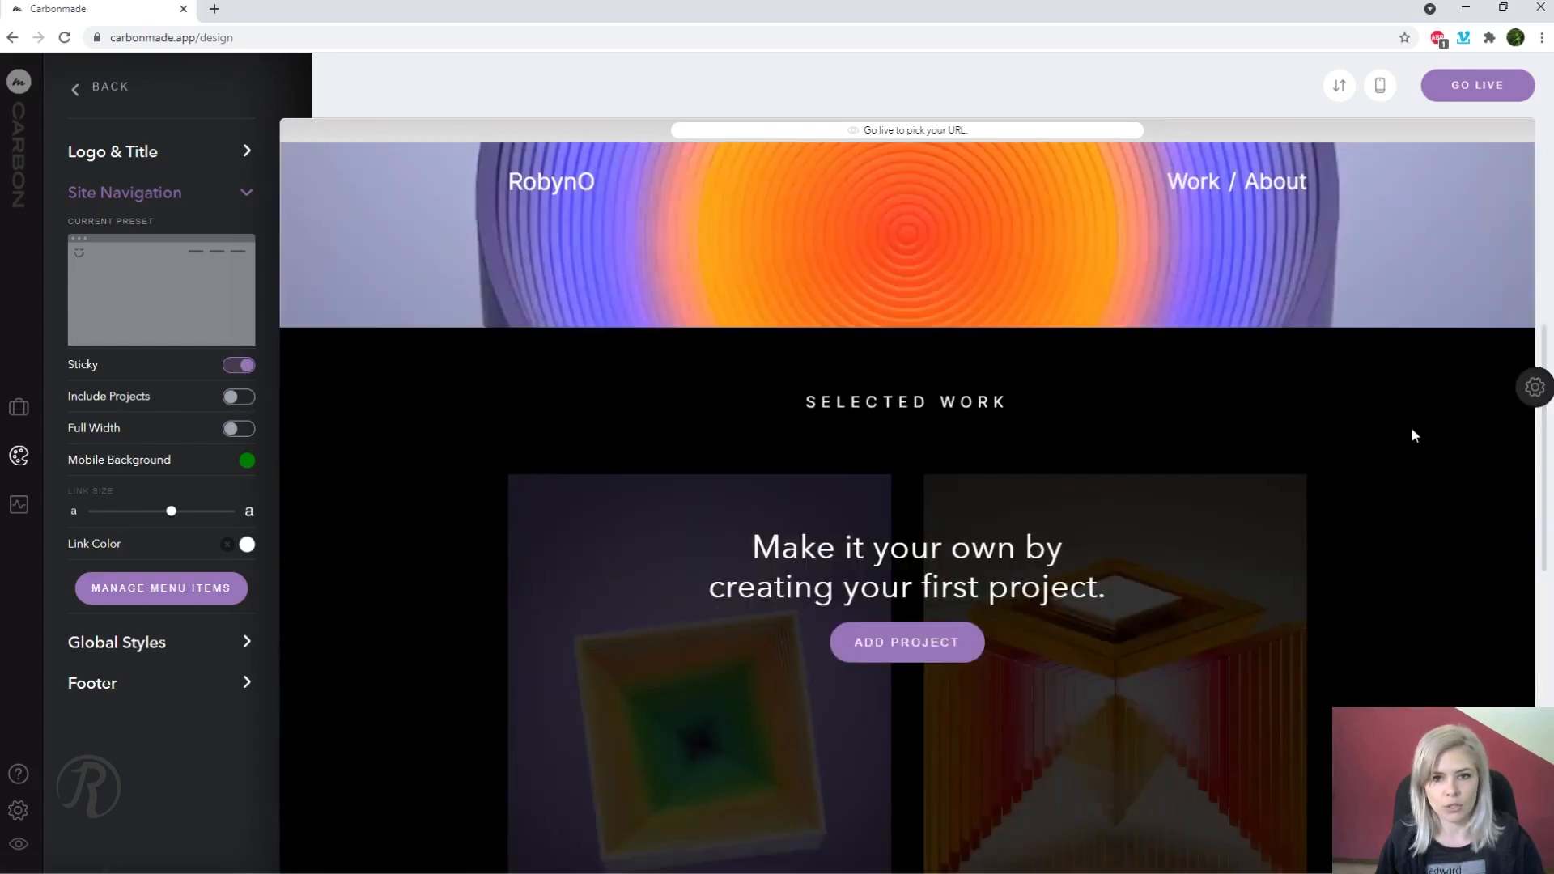
scroll(1414, 438, "down", 3)
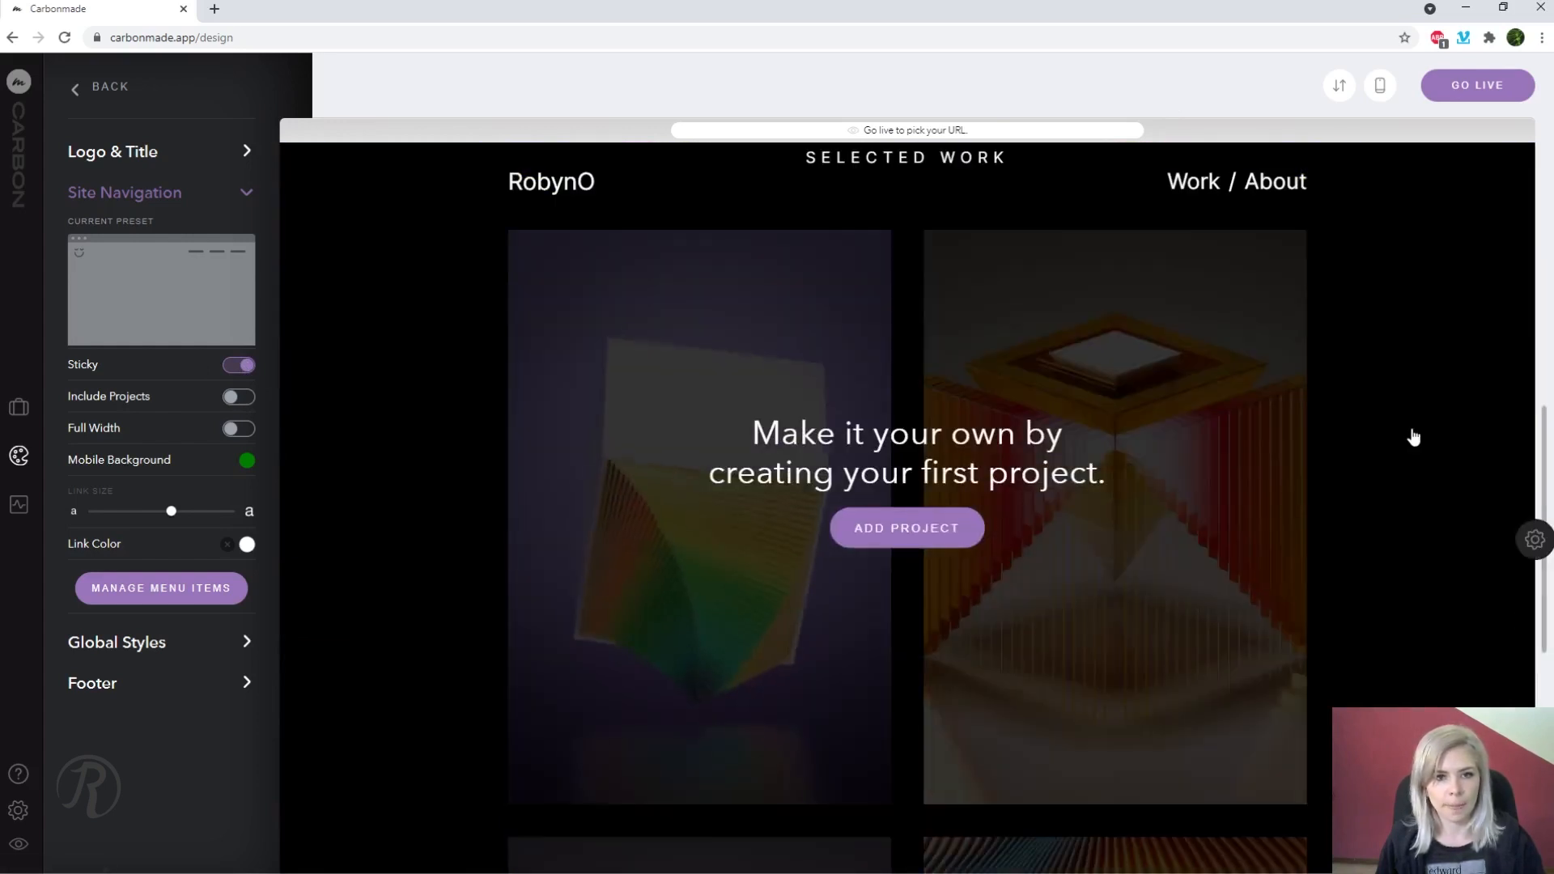
left_click(1267, 178)
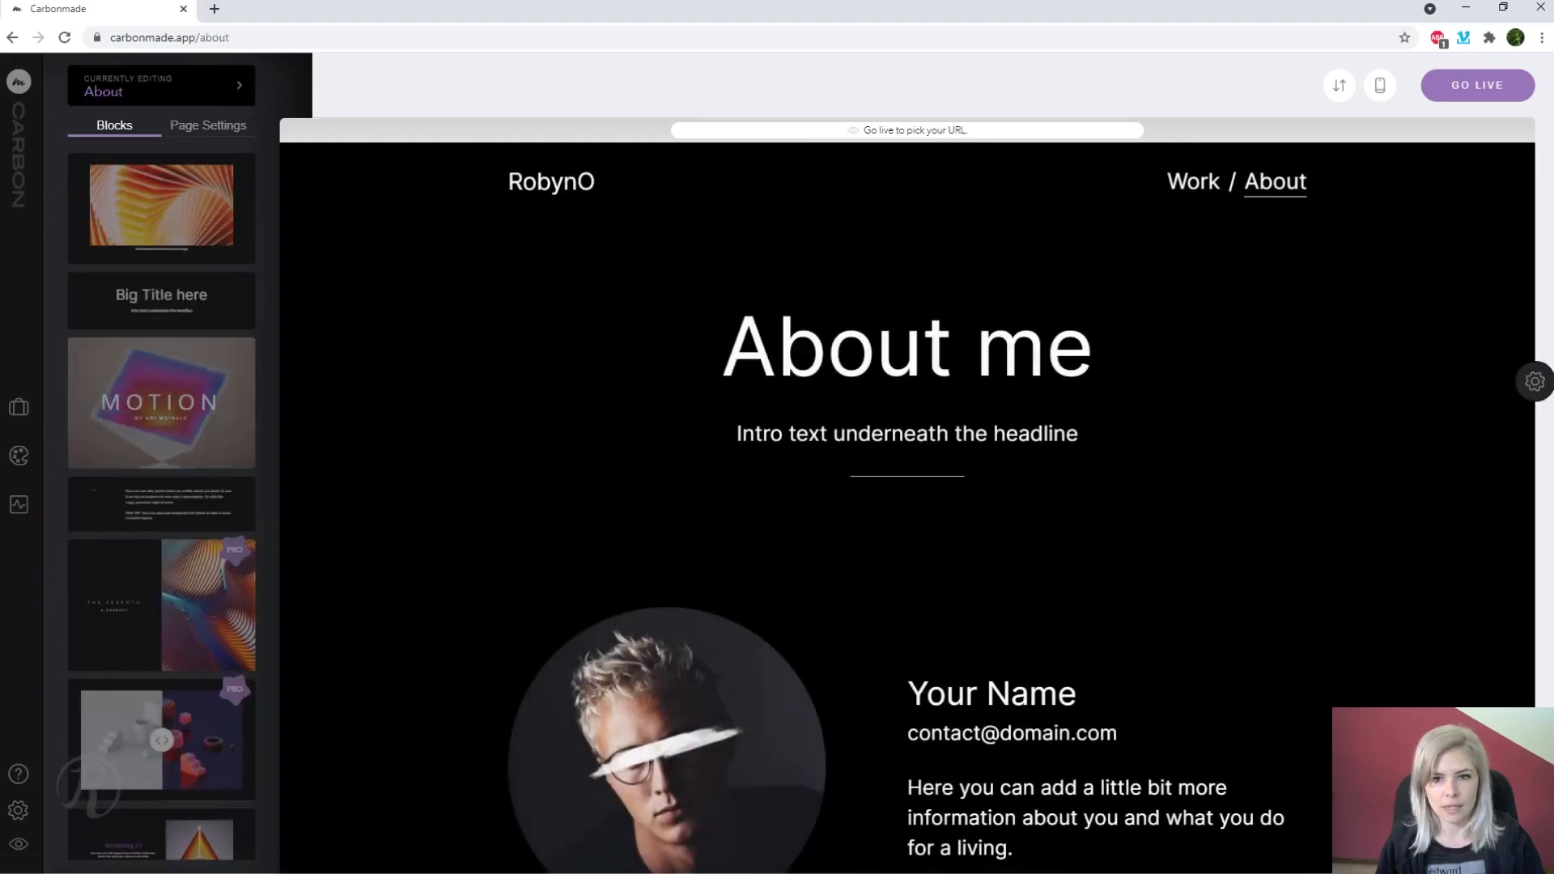
left_click(1194, 189)
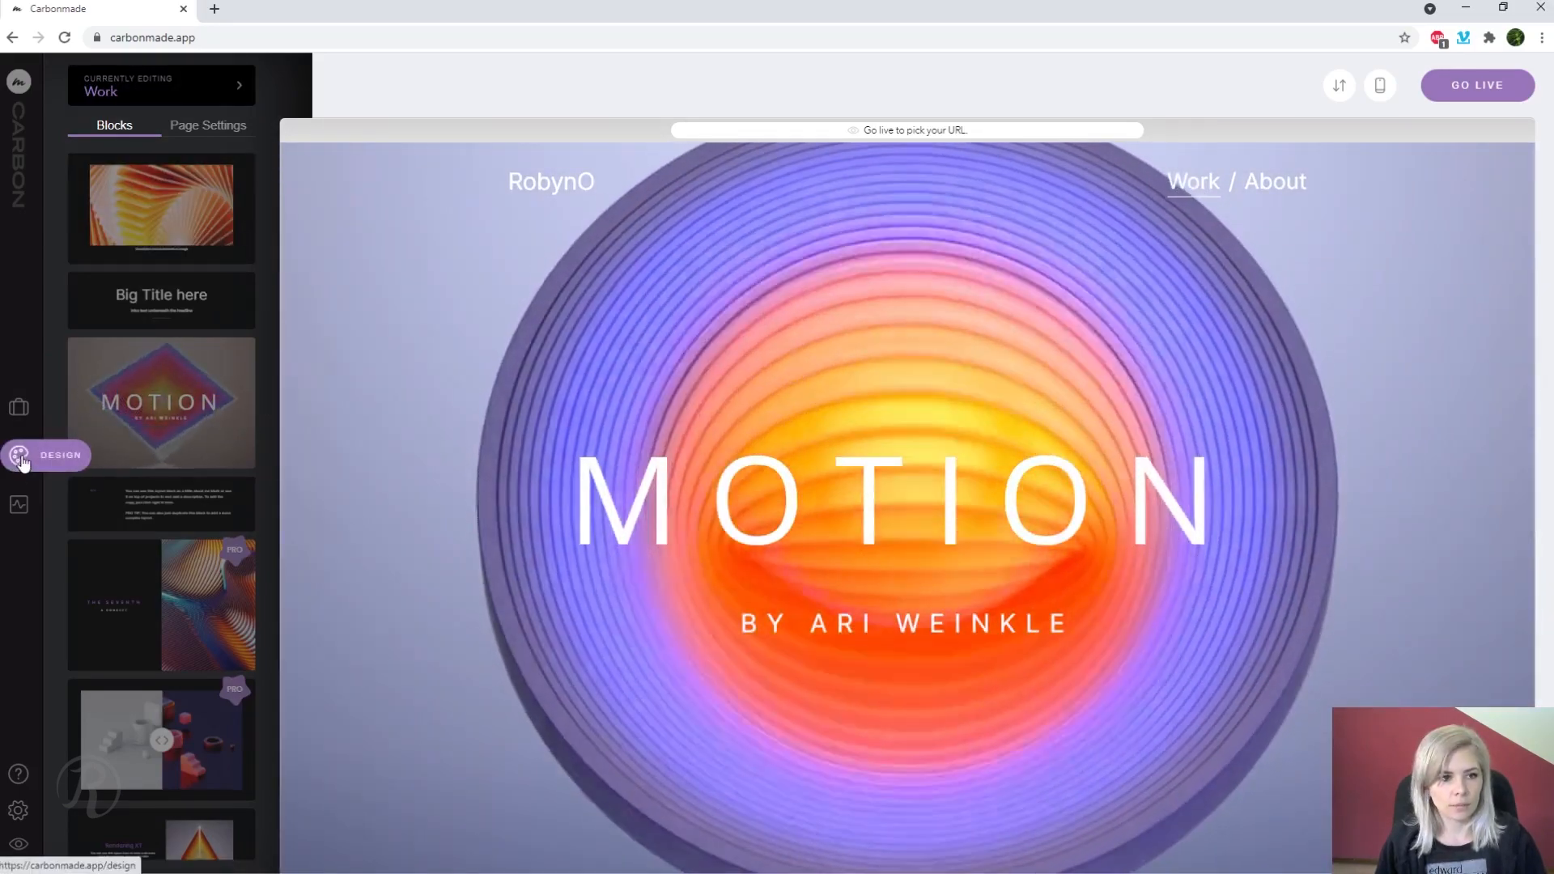
Turn on Full Width in the Site Navigation design settings
left_click(18, 455)
left_click(243, 429)
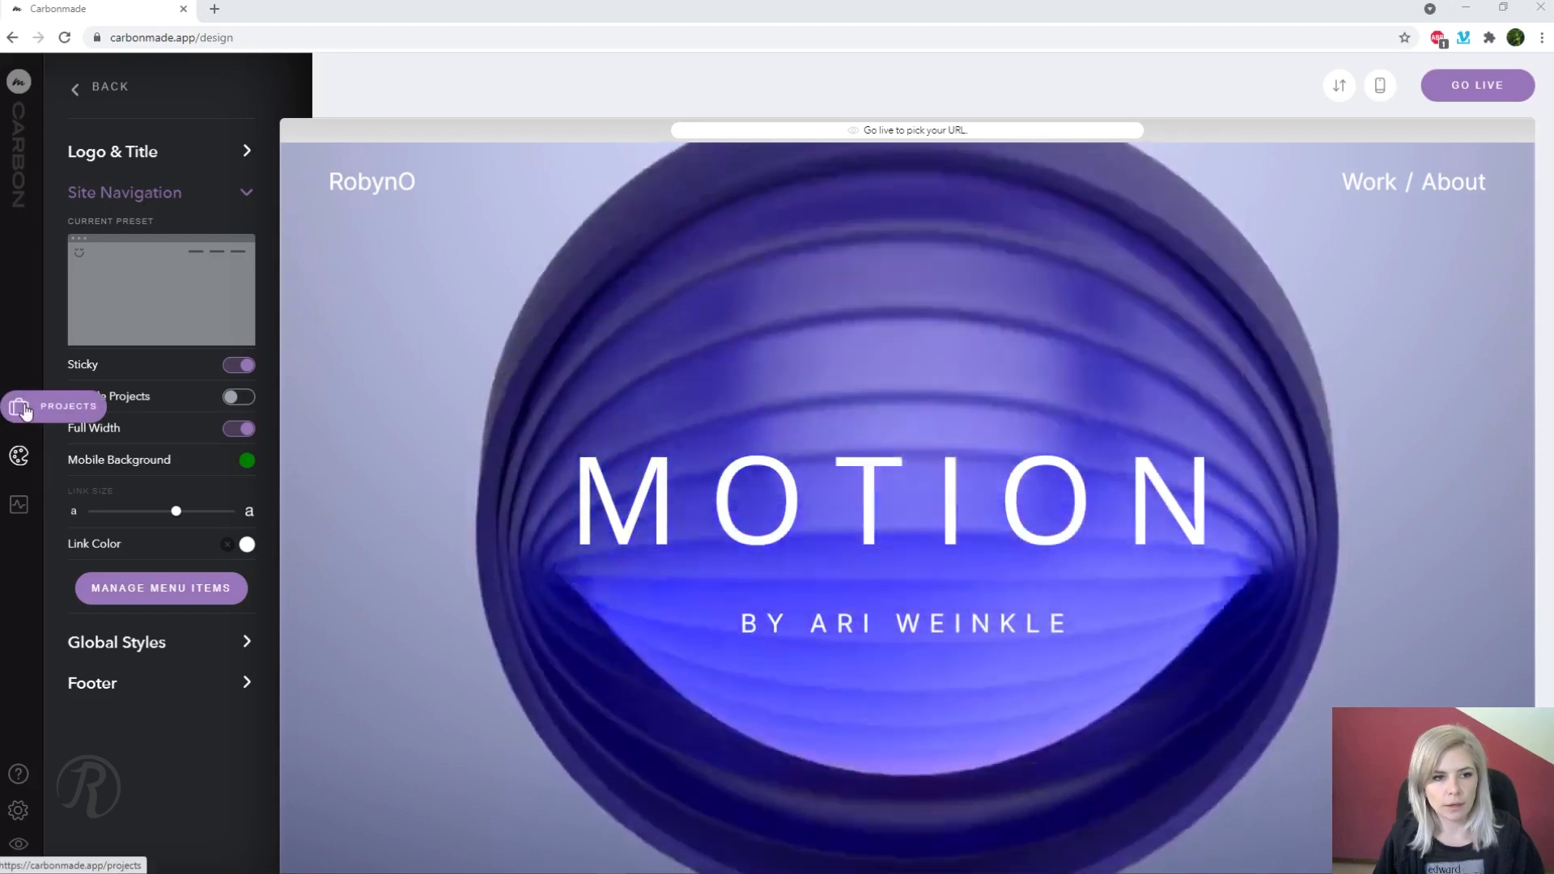
Create a project titled "Lily's Adventure" with the cartoon girl and rainbow picture as its thumbnail image, and save it
left_click(22, 408)
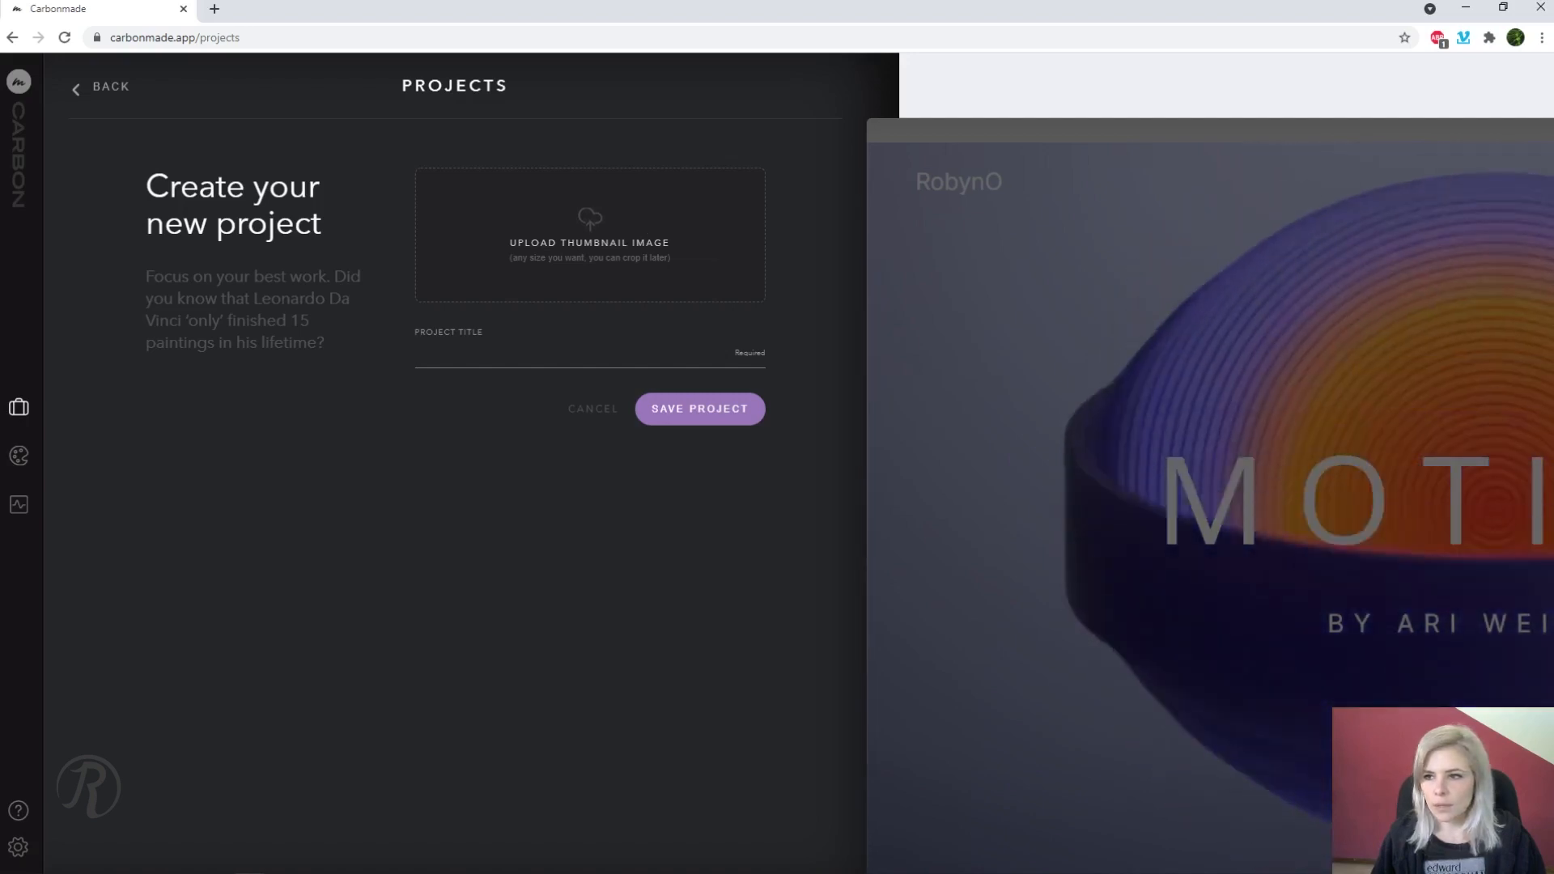
left_click_drag(503, 277, 565, 260)
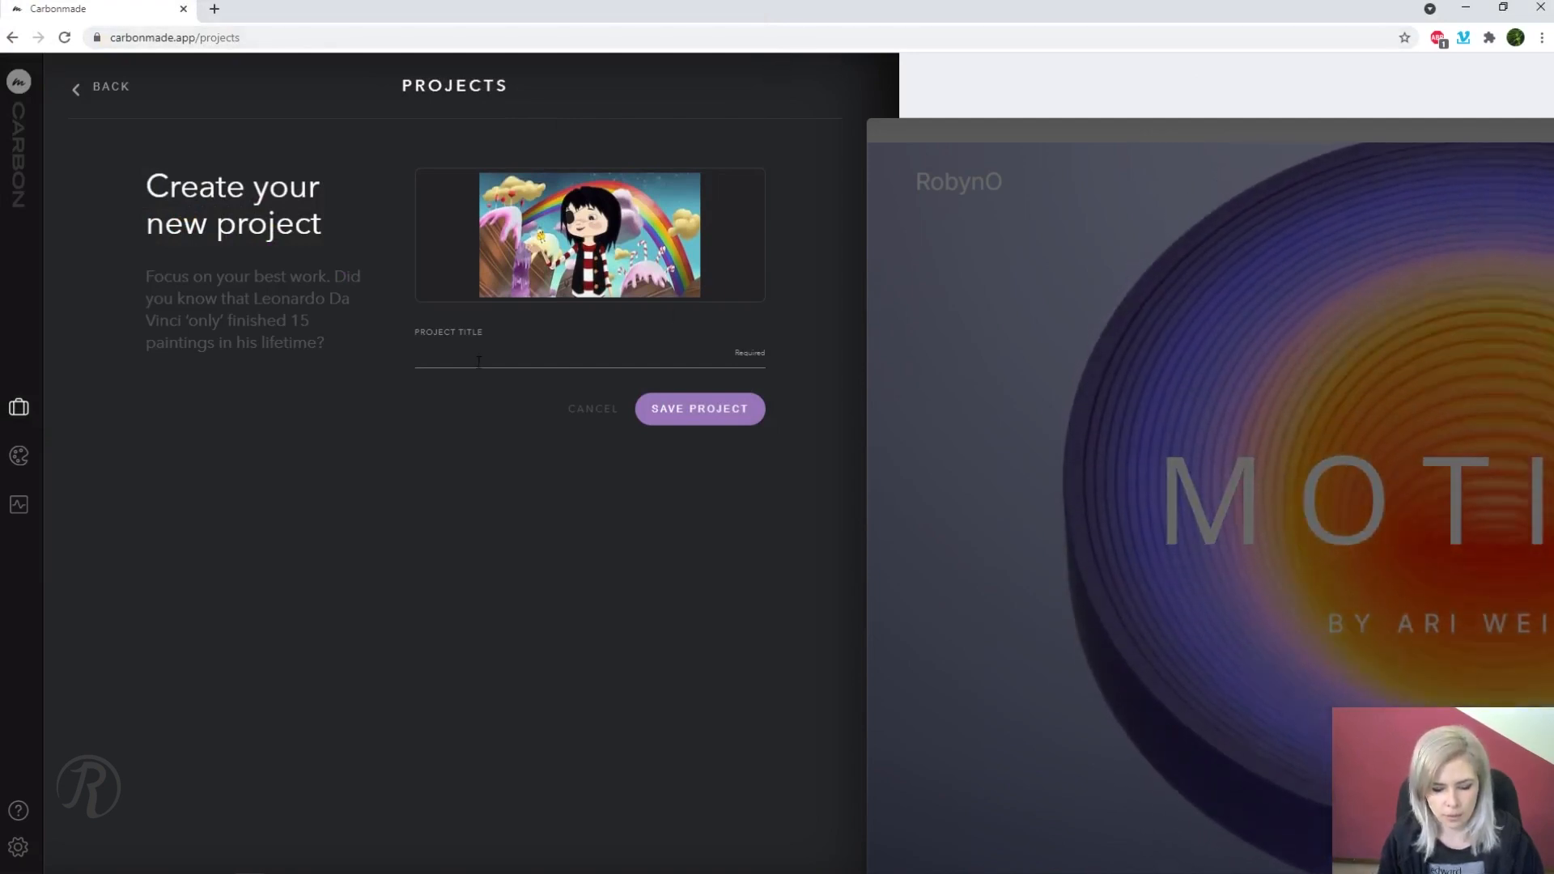
type("Lily's Adventure")
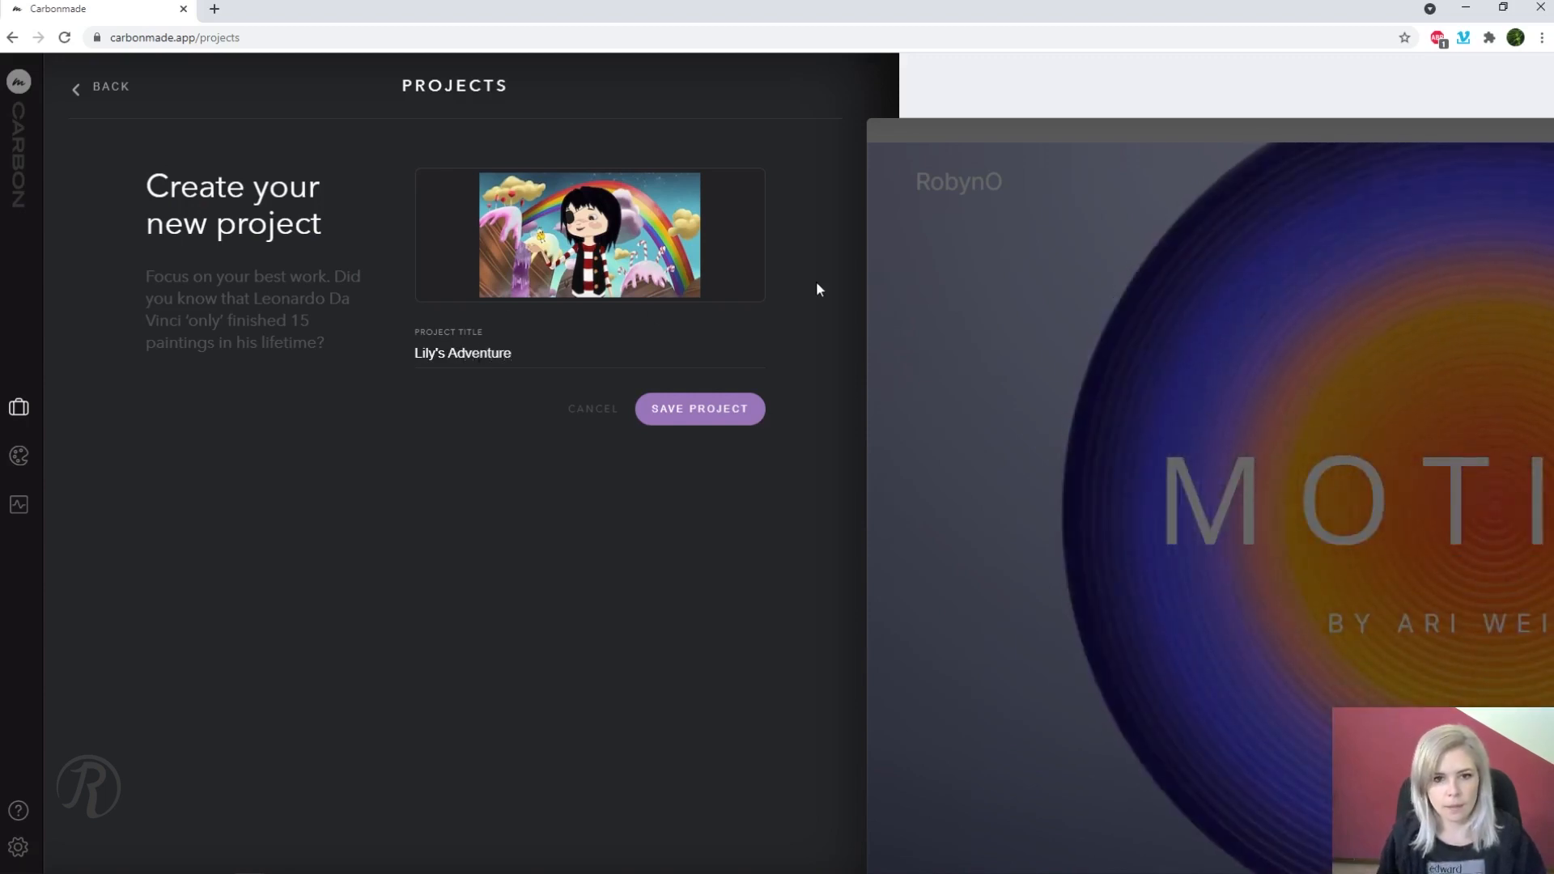
left_click(679, 409)
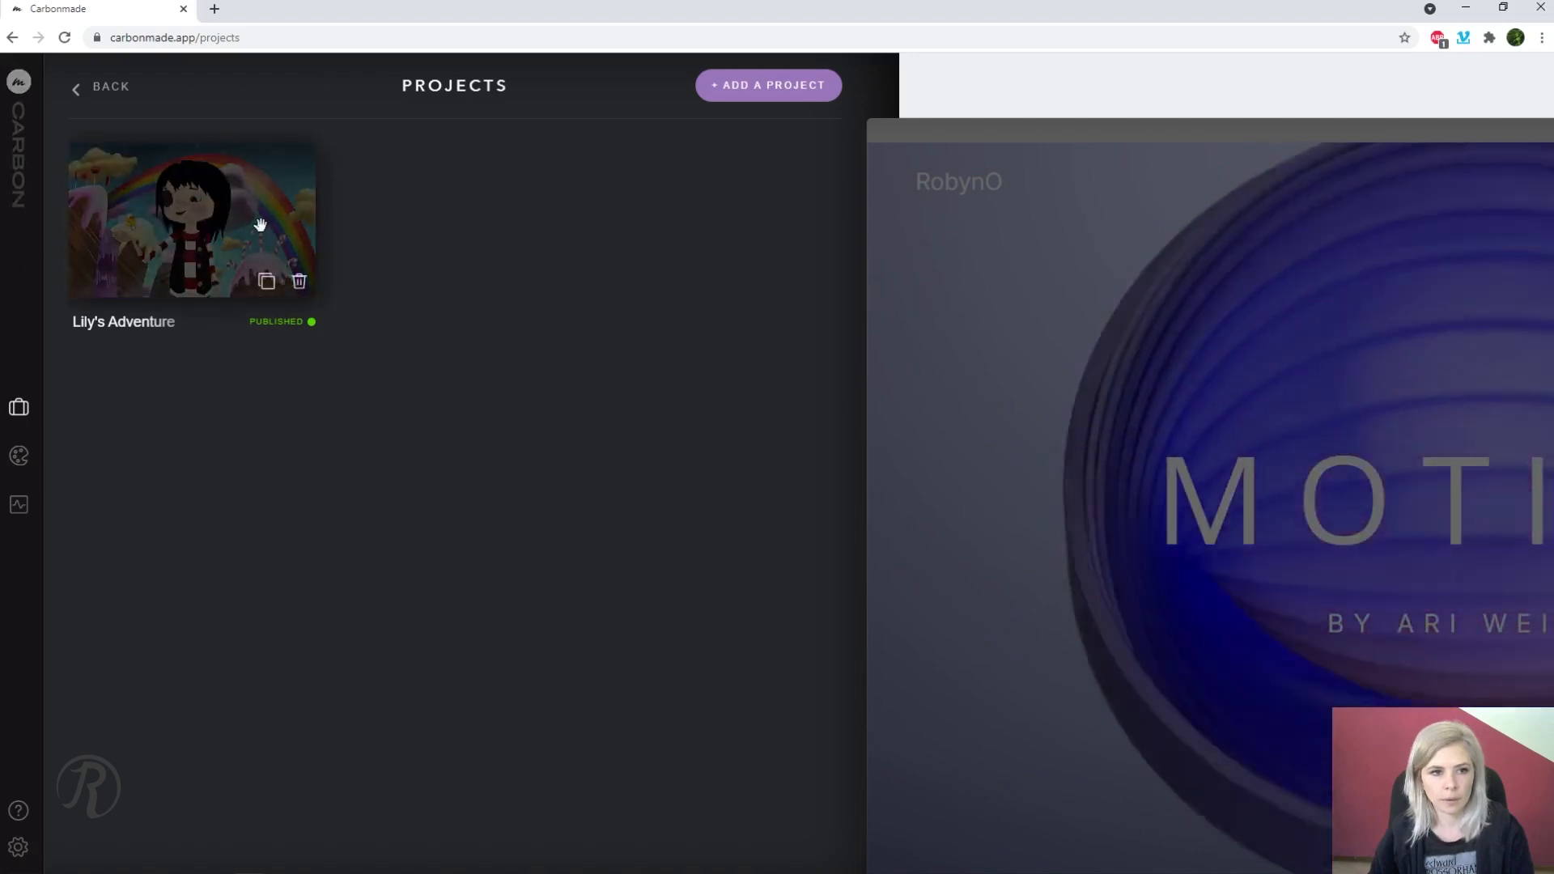
Open the Lily's Adventure project page and start it from the Slideshow layout
left_click(257, 225)
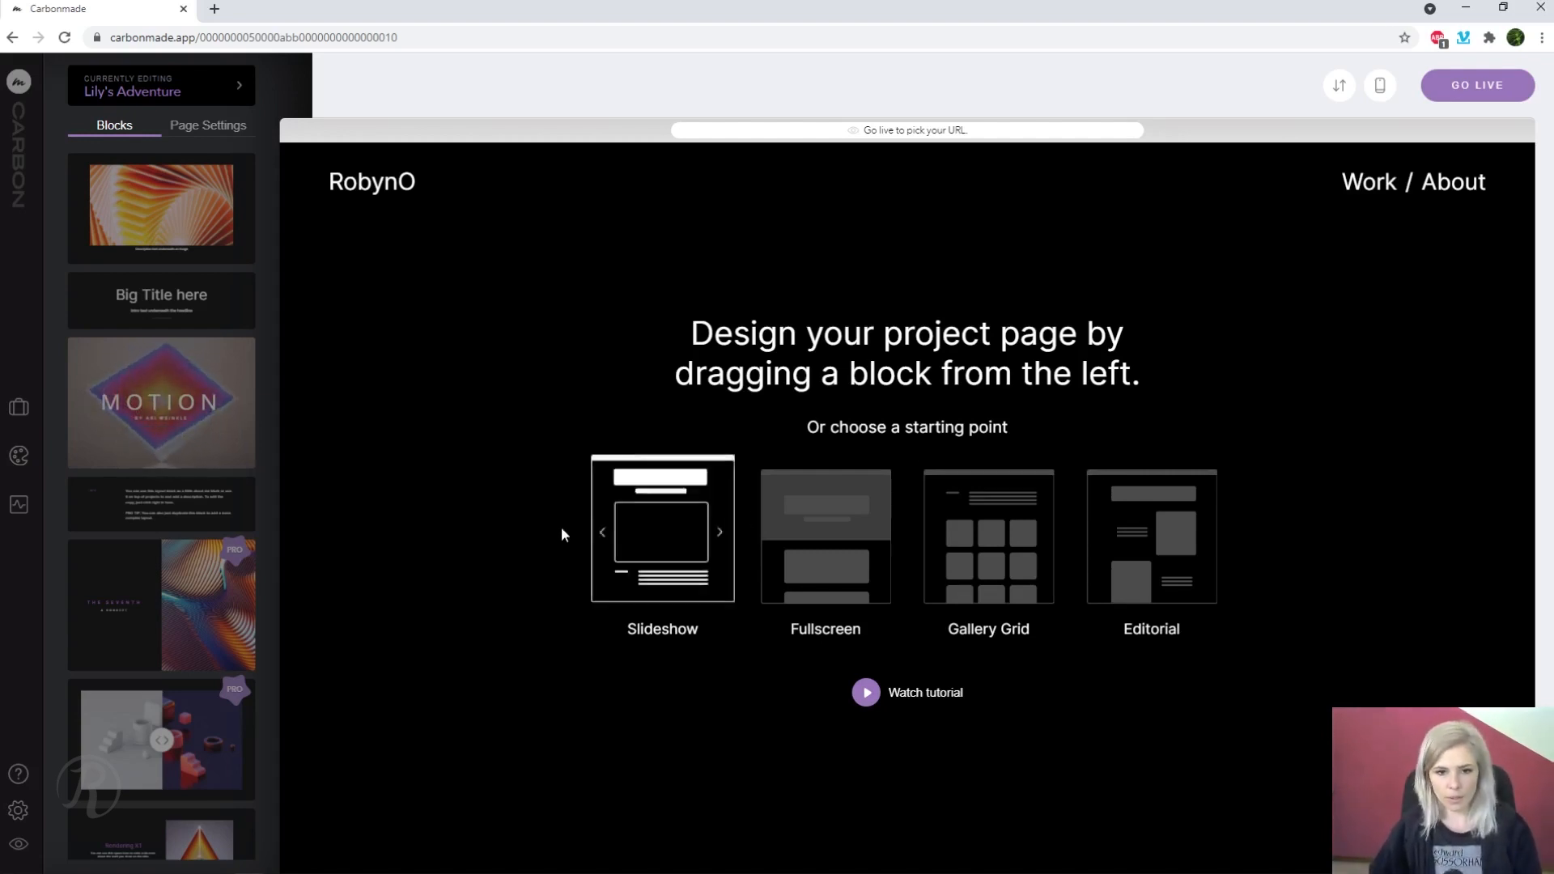
left_click(636, 532)
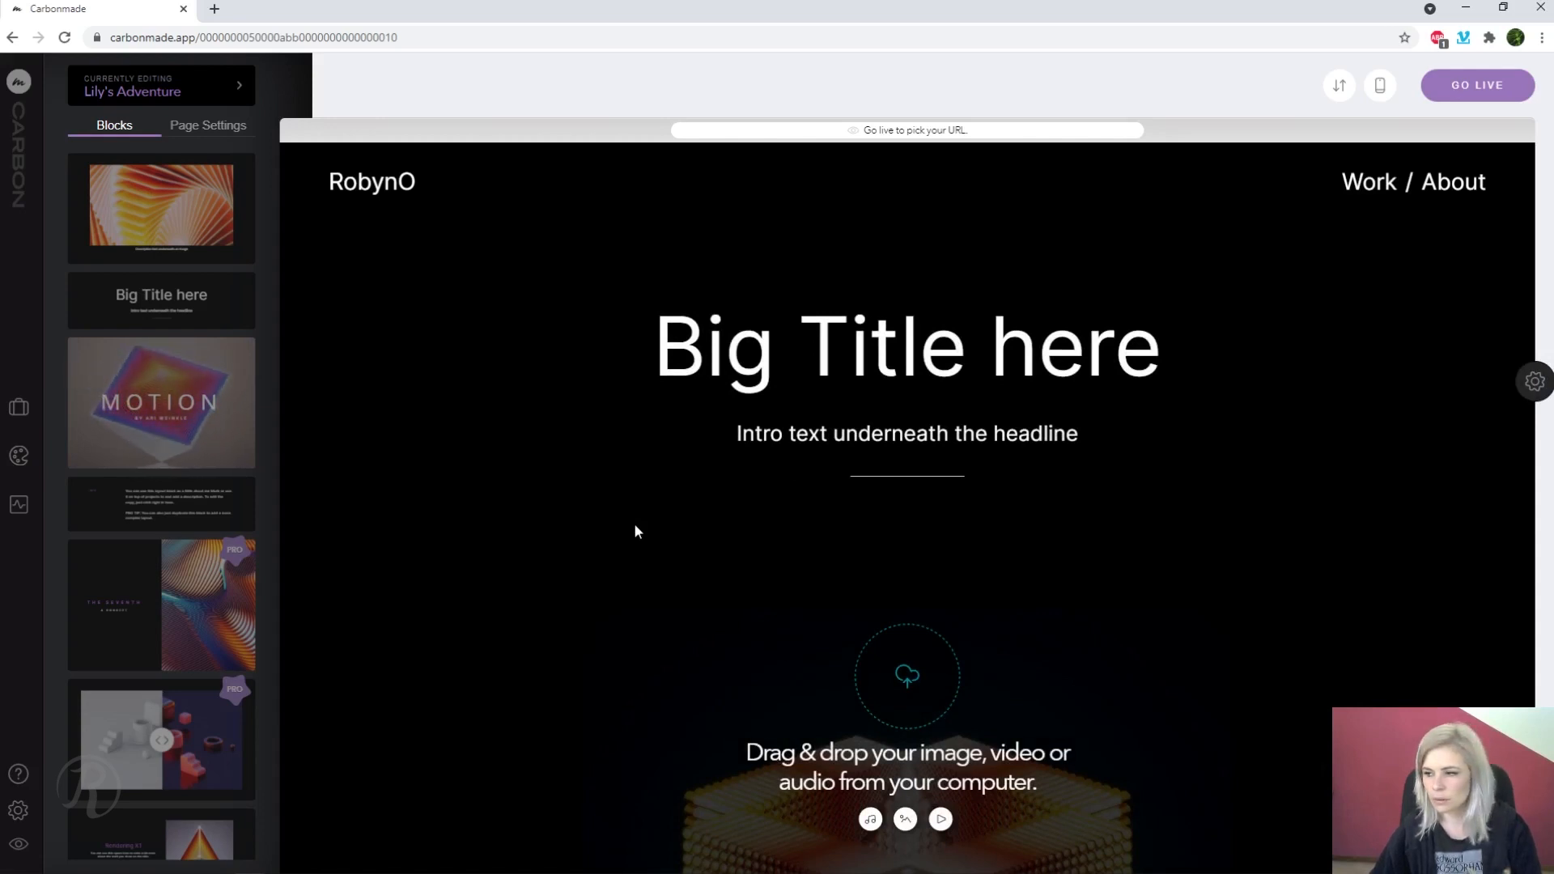
Add the animation video from the computer to the media block below the title, and briefly play it to check it
scroll(619, 593, "down", 4)
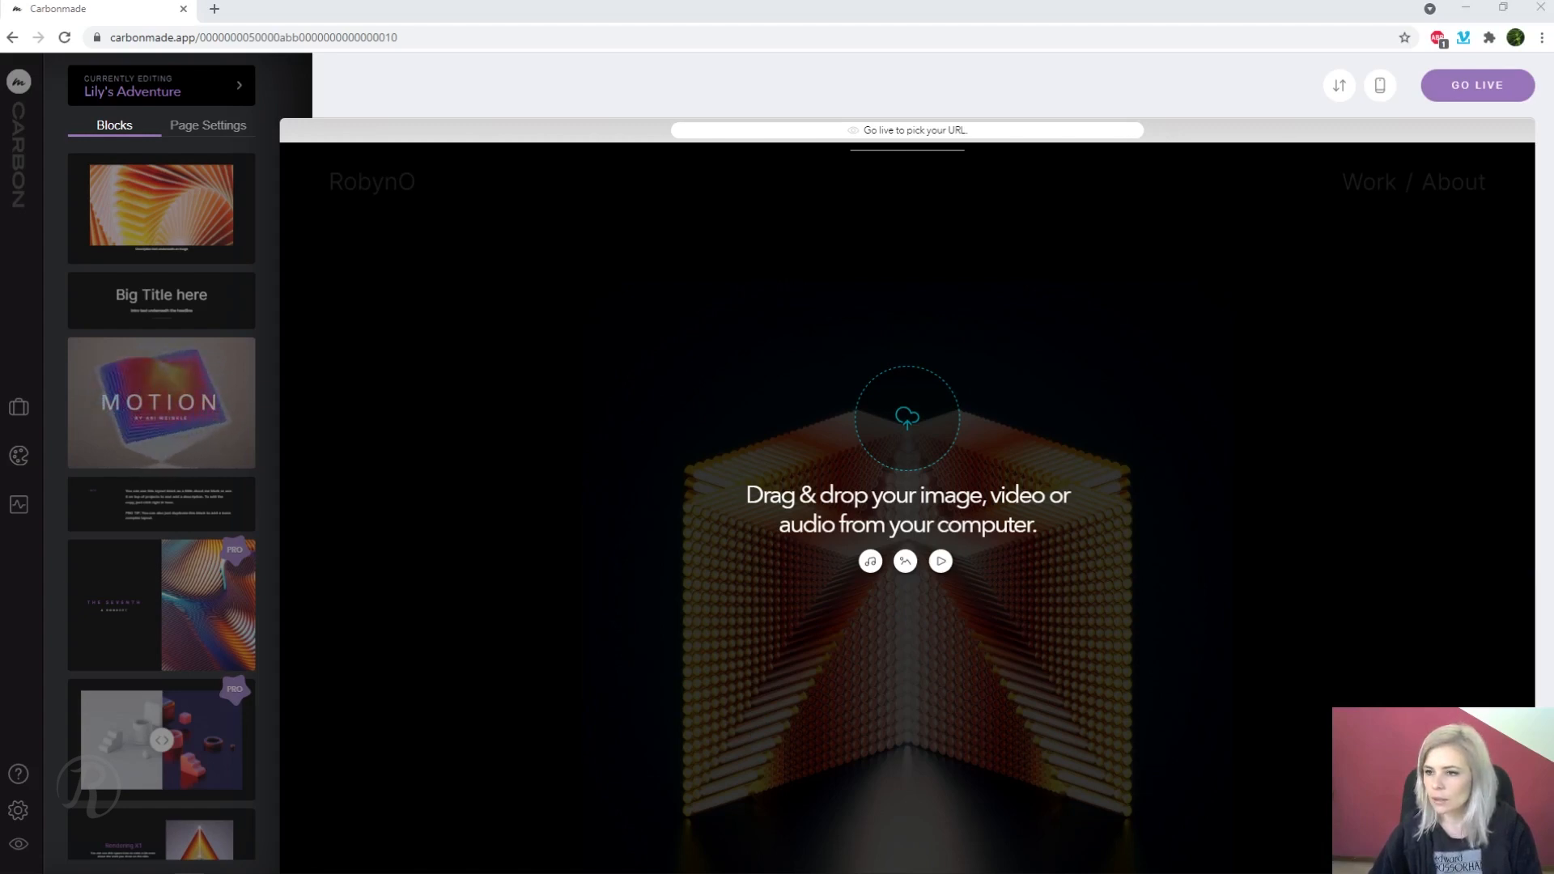
left_click_drag(815, 520, 874, 486)
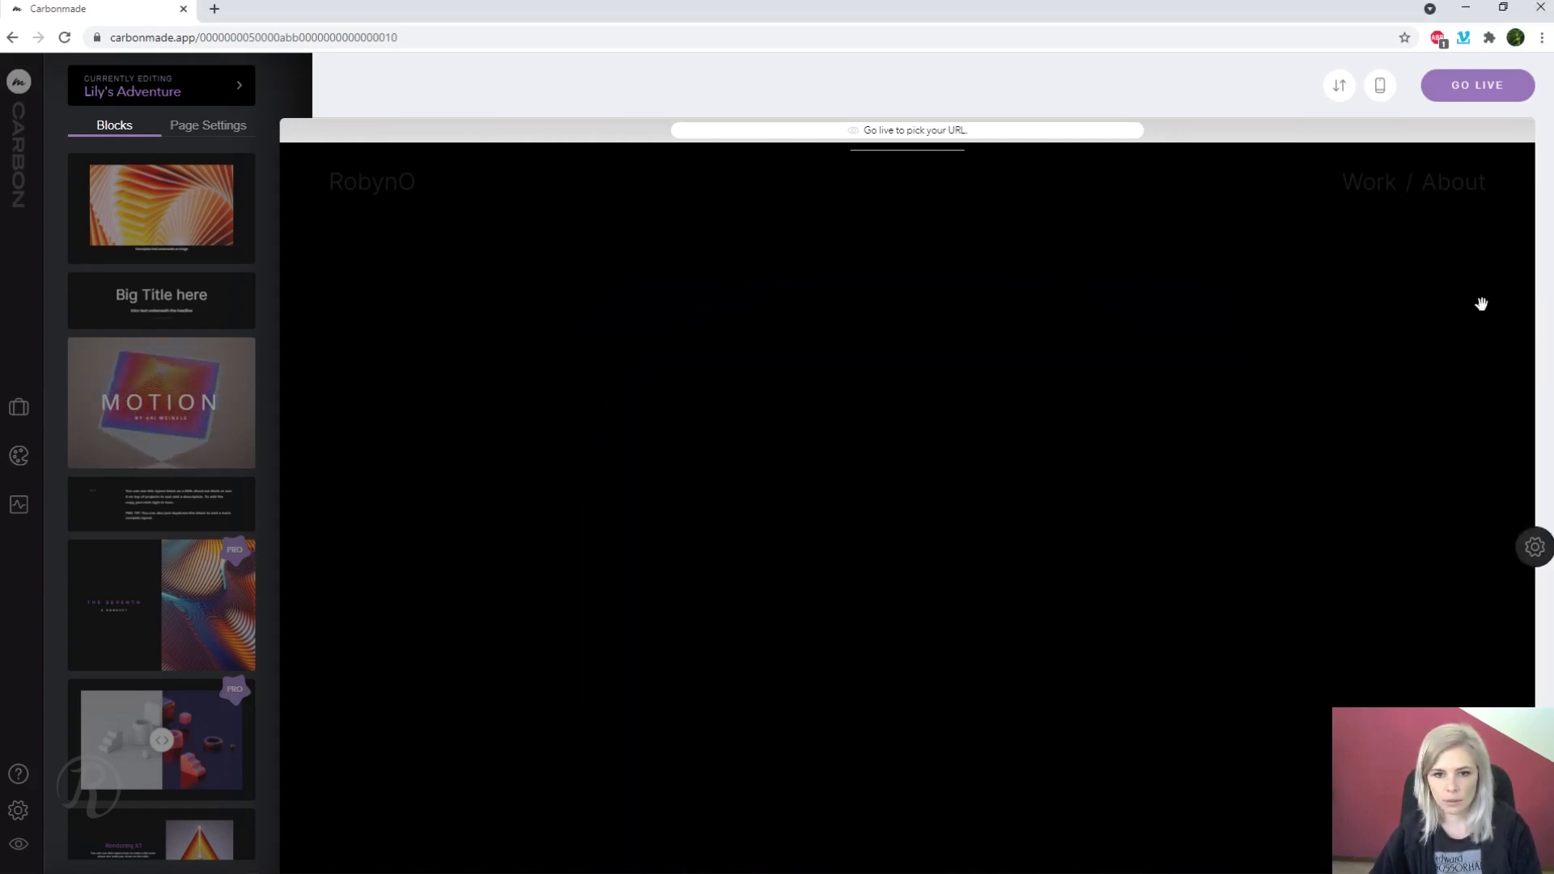
scroll(1085, 746, "down", 3)
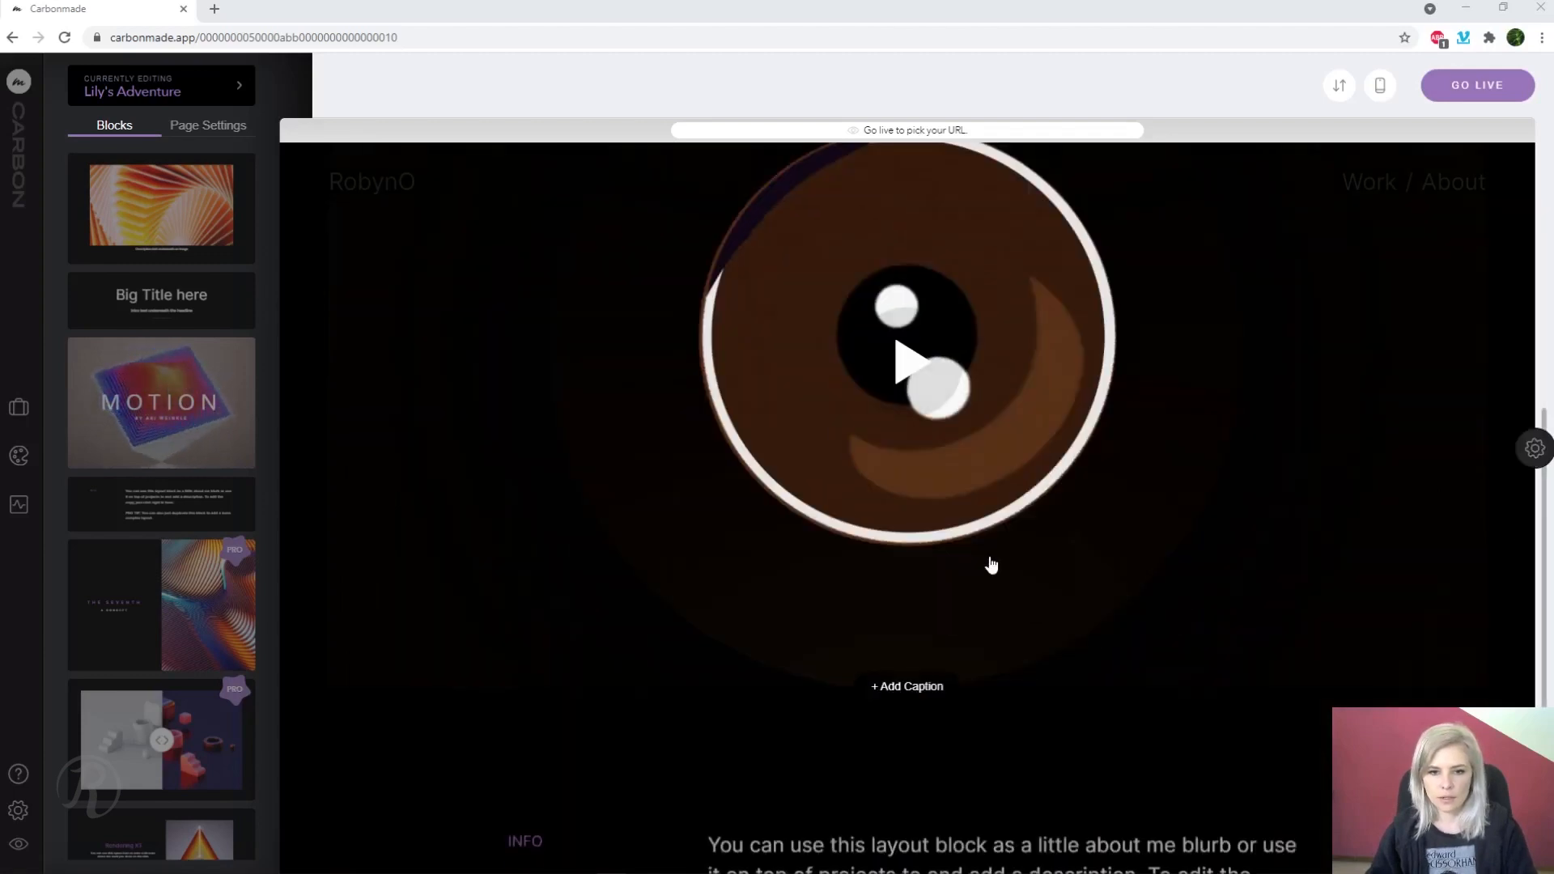
scroll(1001, 486, "up", 2)
left_click(921, 534)
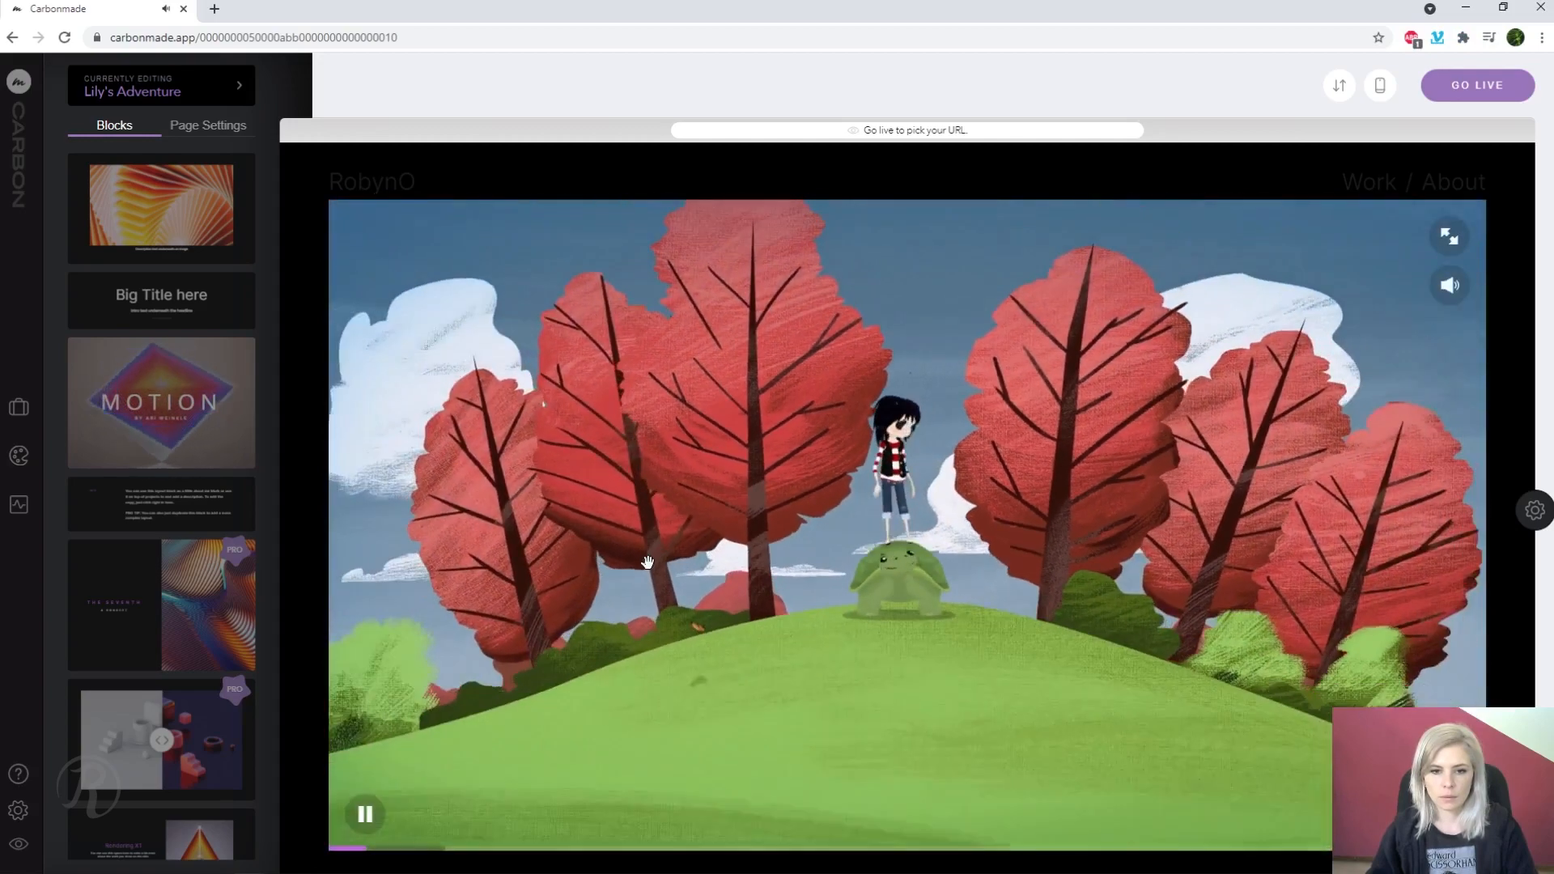
left_click(366, 816)
Set the alignment of the Description & Intro block below the video to middle left, centring the INFO label vertically beside the paragraph
scroll(966, 613, "down", 5)
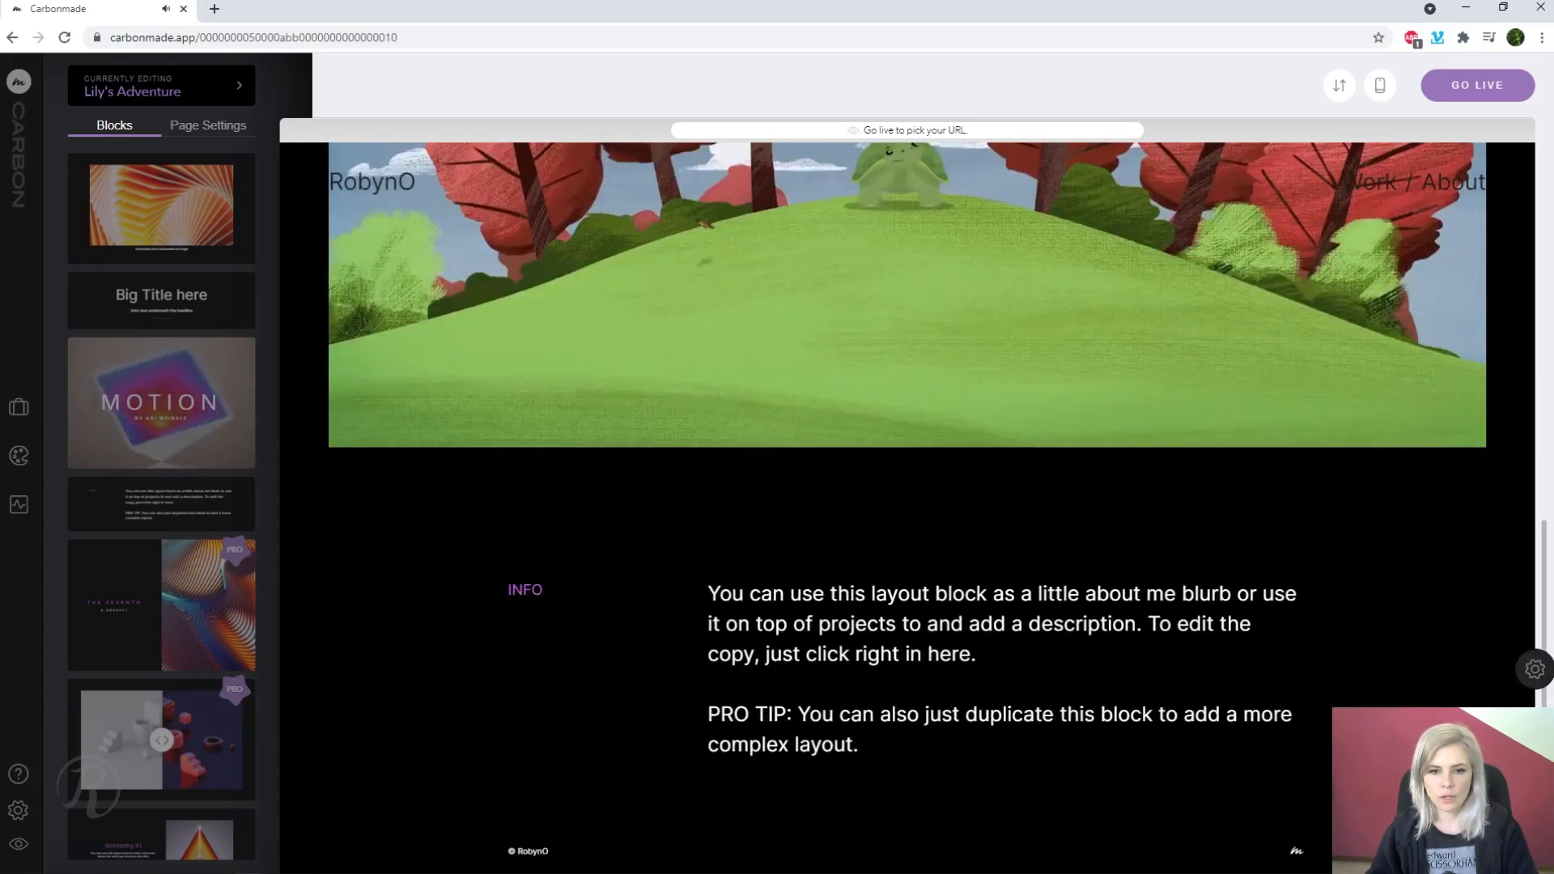
scroll(966, 613, "up", 4)
scroll(966, 615, "down", 4)
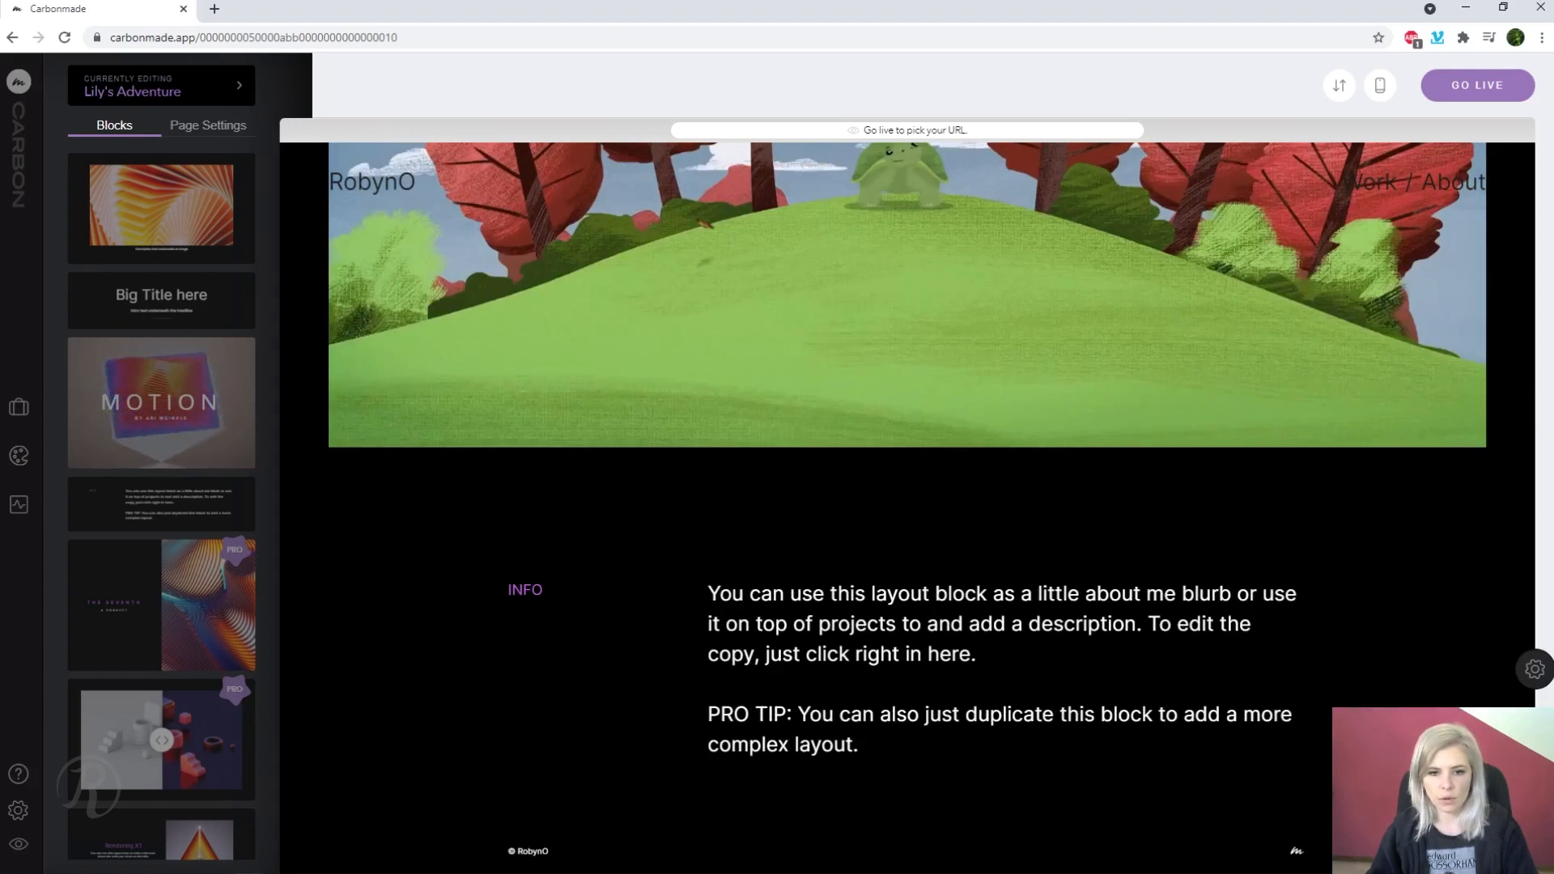
left_click(1540, 671)
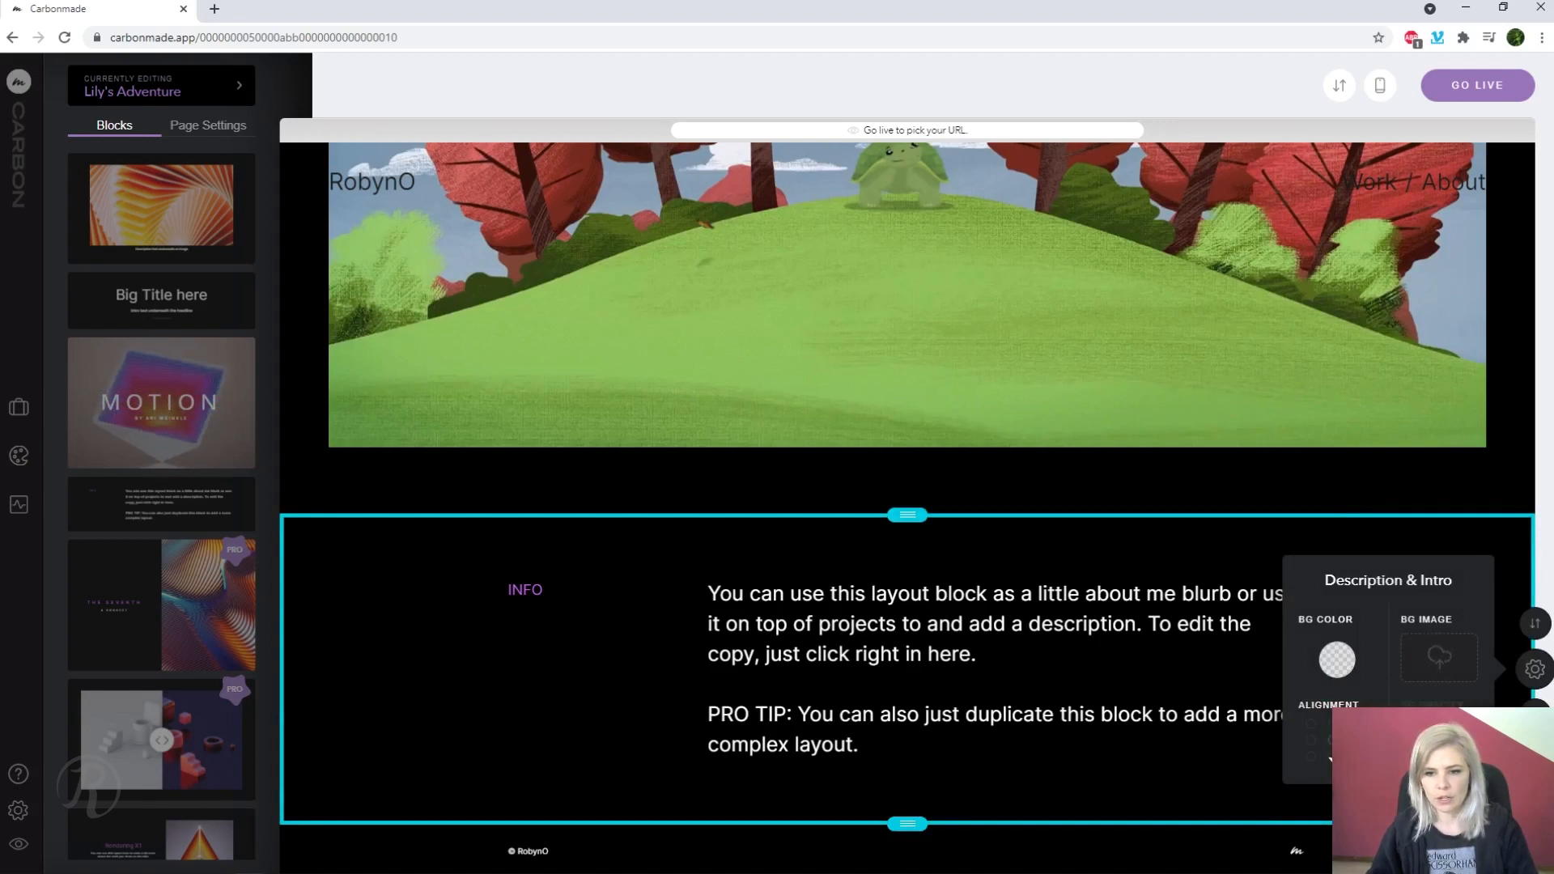
left_click(1312, 741)
left_click(1312, 740)
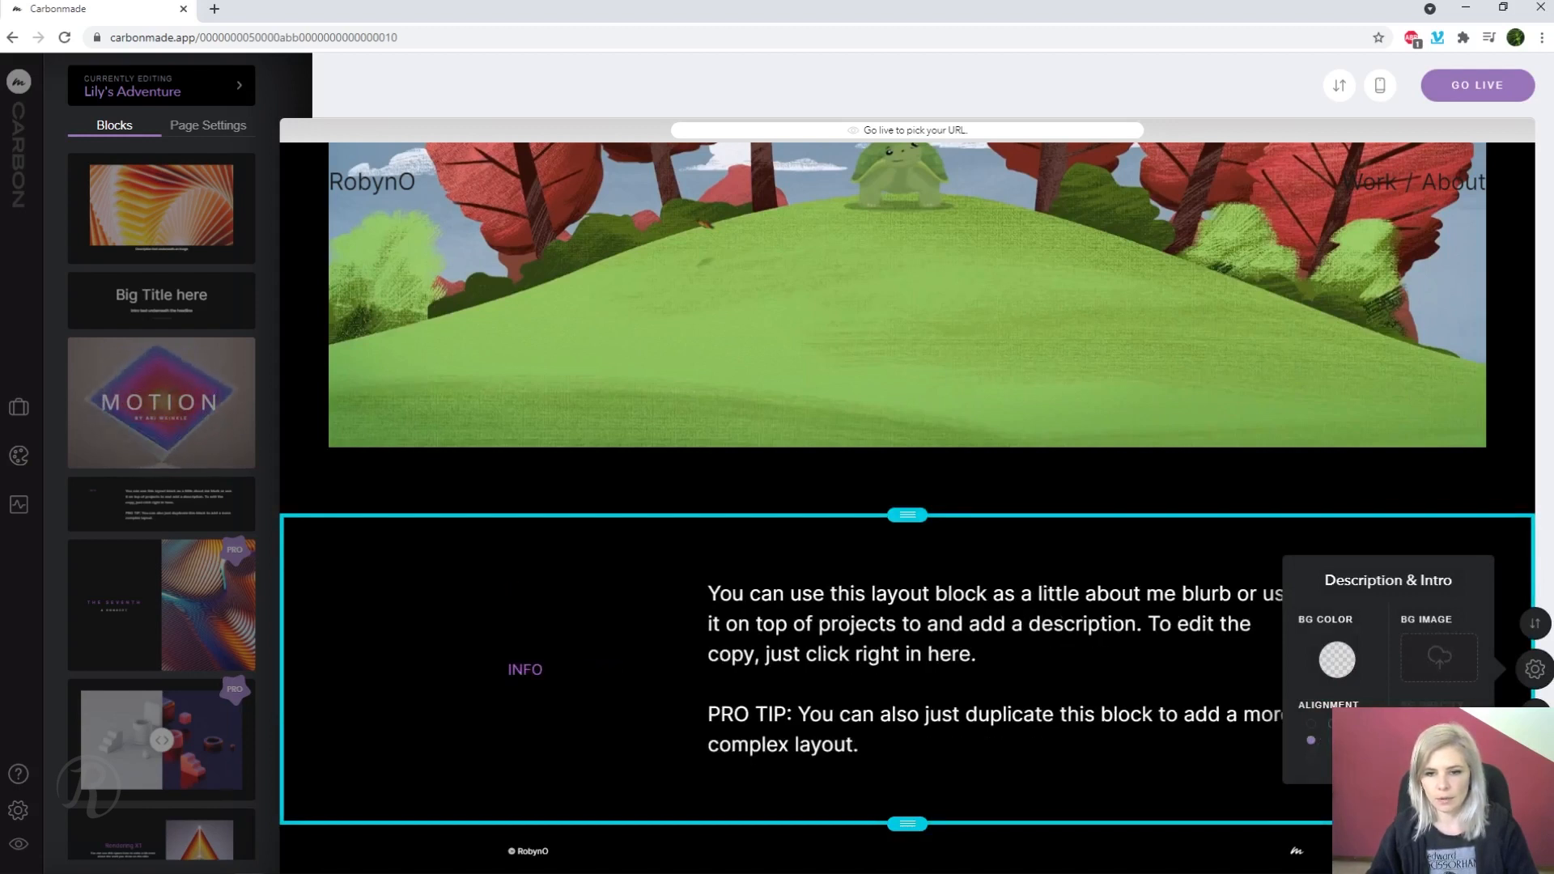
left_click(1332, 724)
left_click(1311, 740)
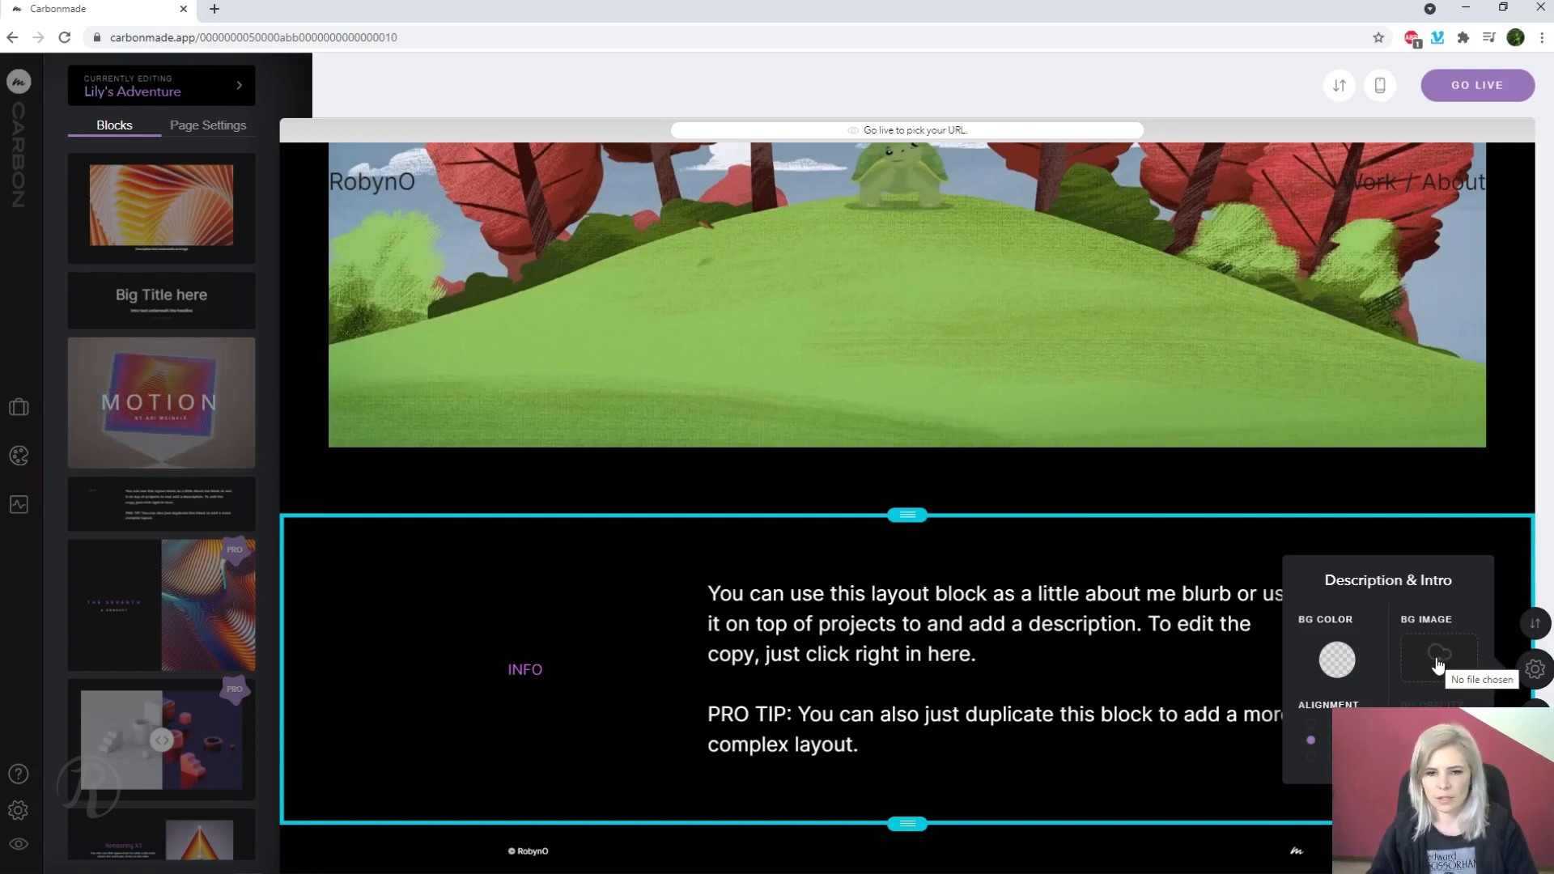
Set the background color of the Lily's Adventure page to white (#fff) in its page settings
scroll(886, 744, "up", 10)
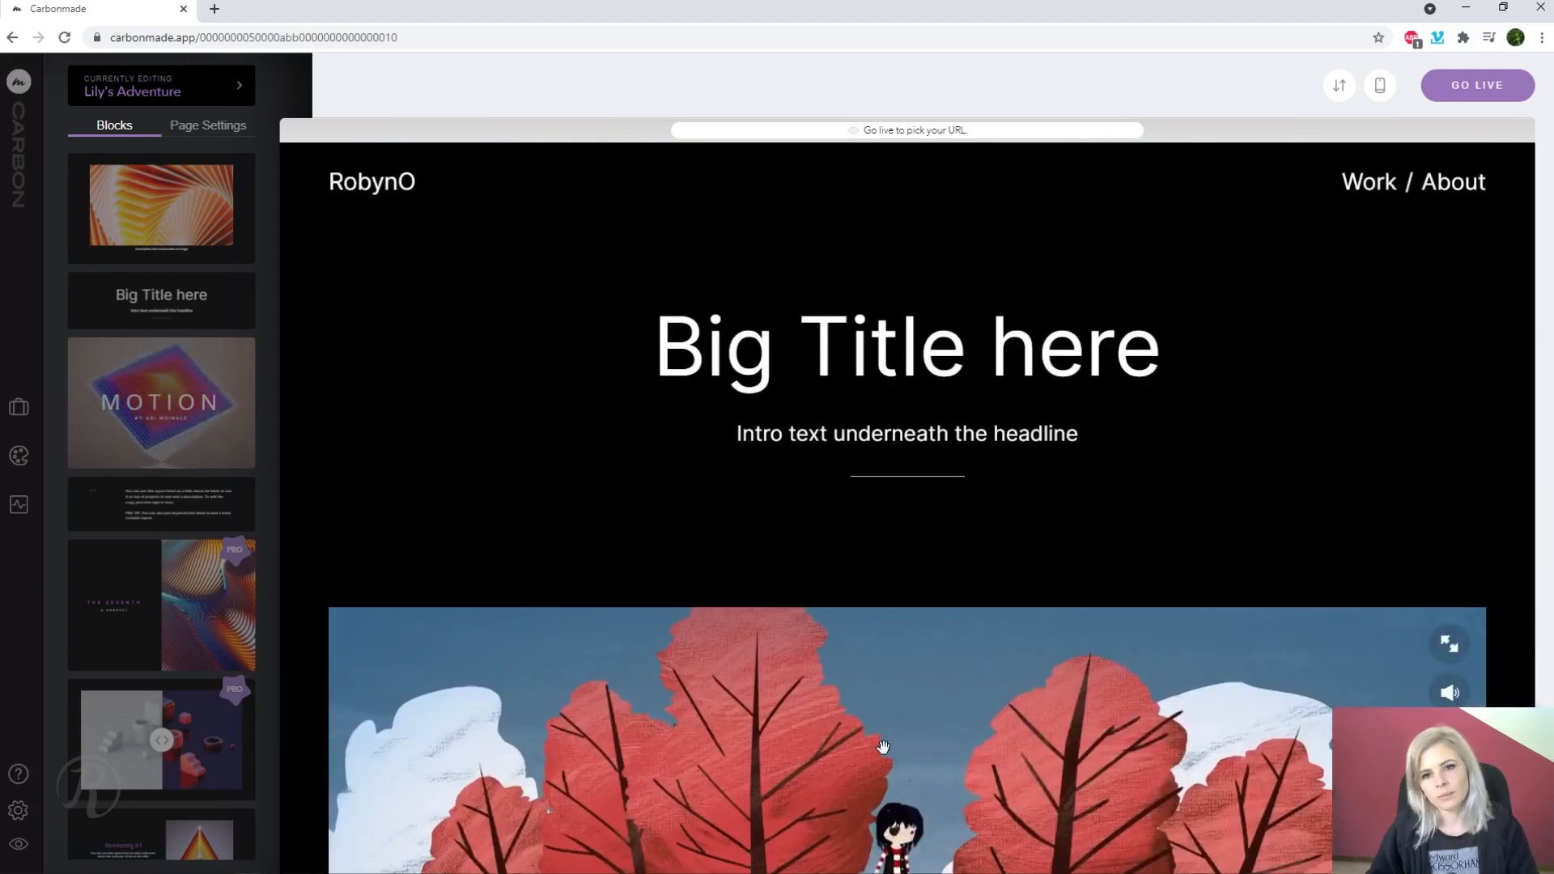
scroll(886, 744, "down", 10)
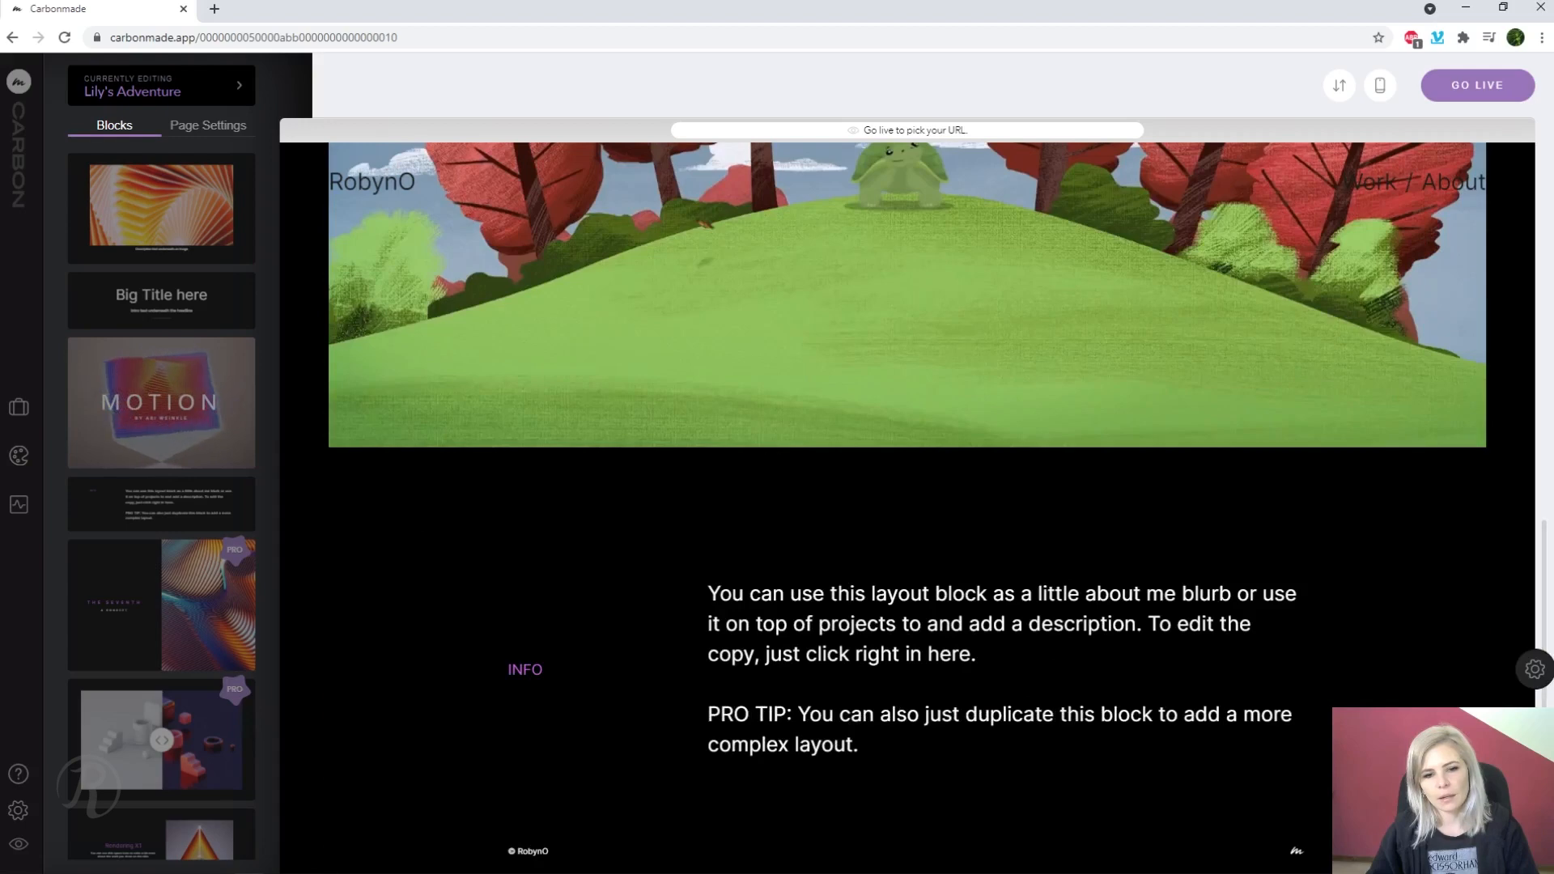
scroll(883, 748, "up", 10)
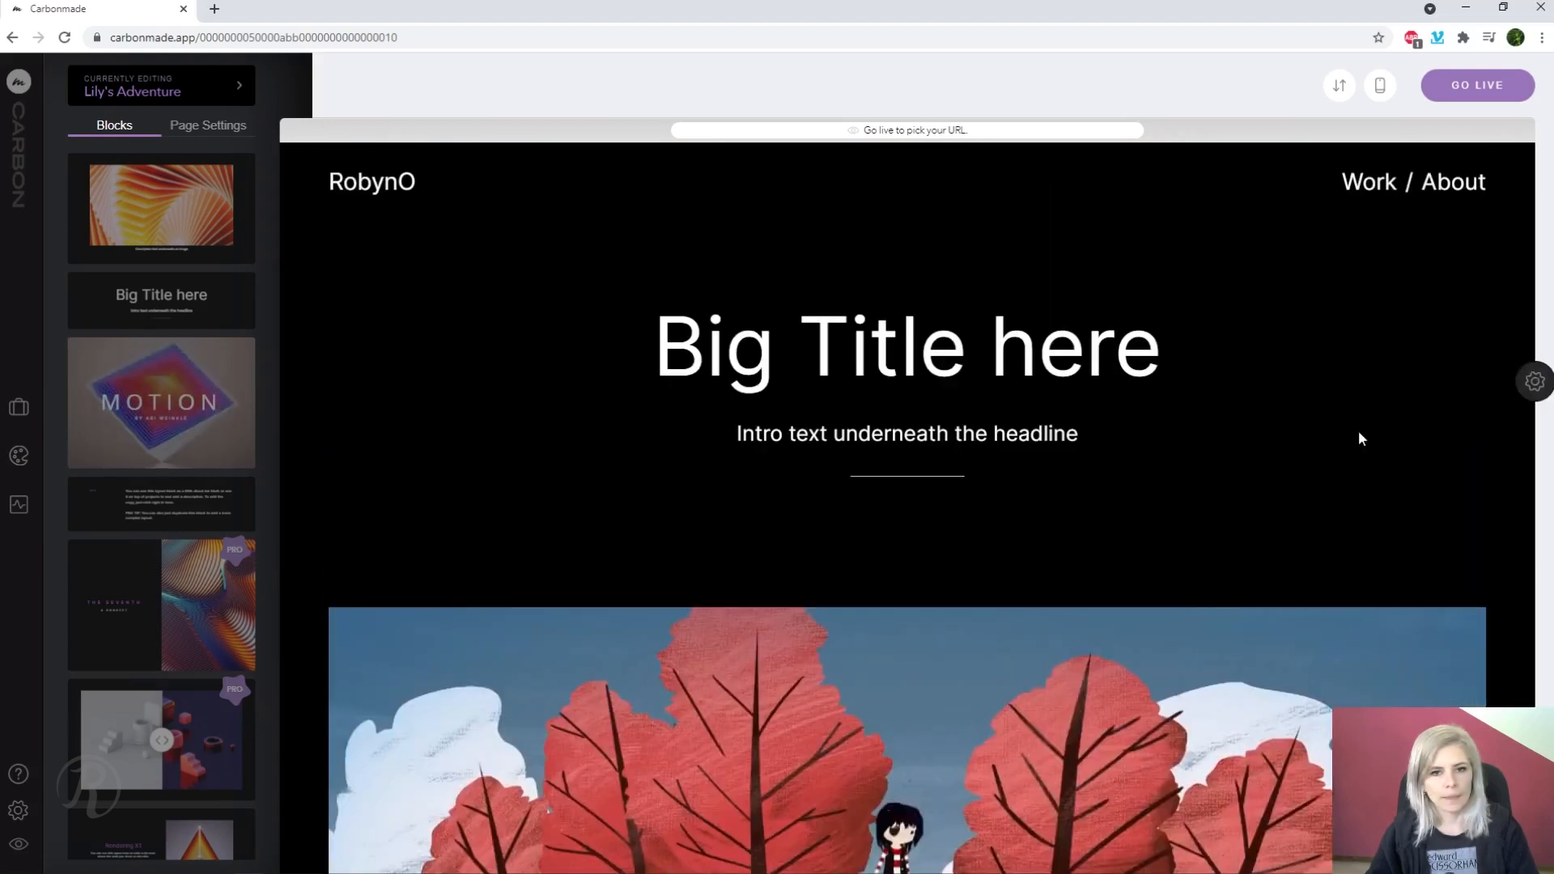
left_click(228, 130)
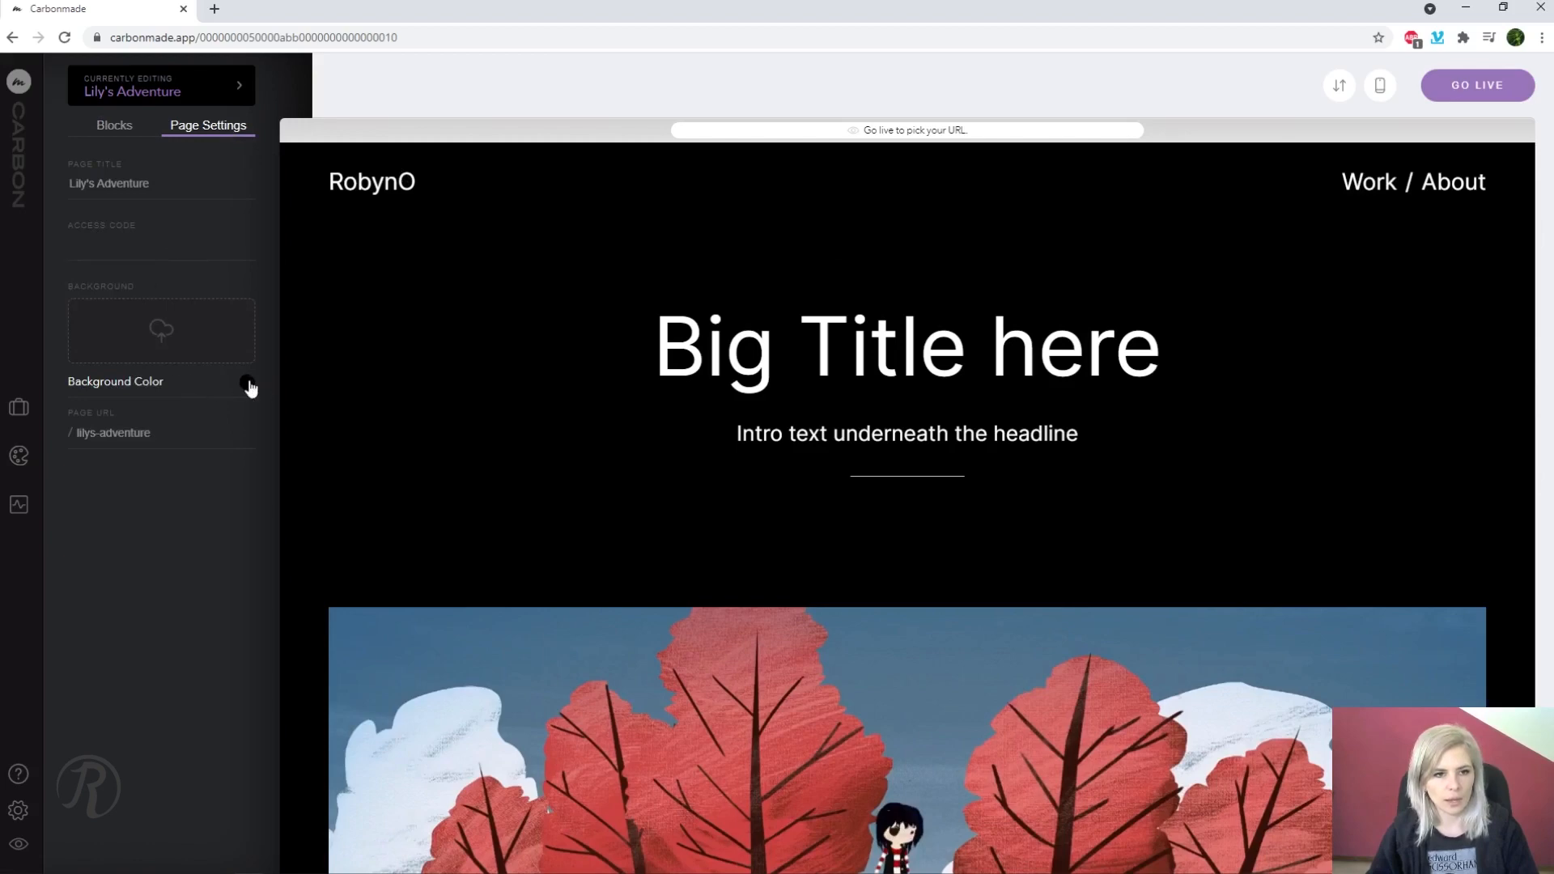
left_click(247, 382)
left_click_drag(301, 398, 238, 289)
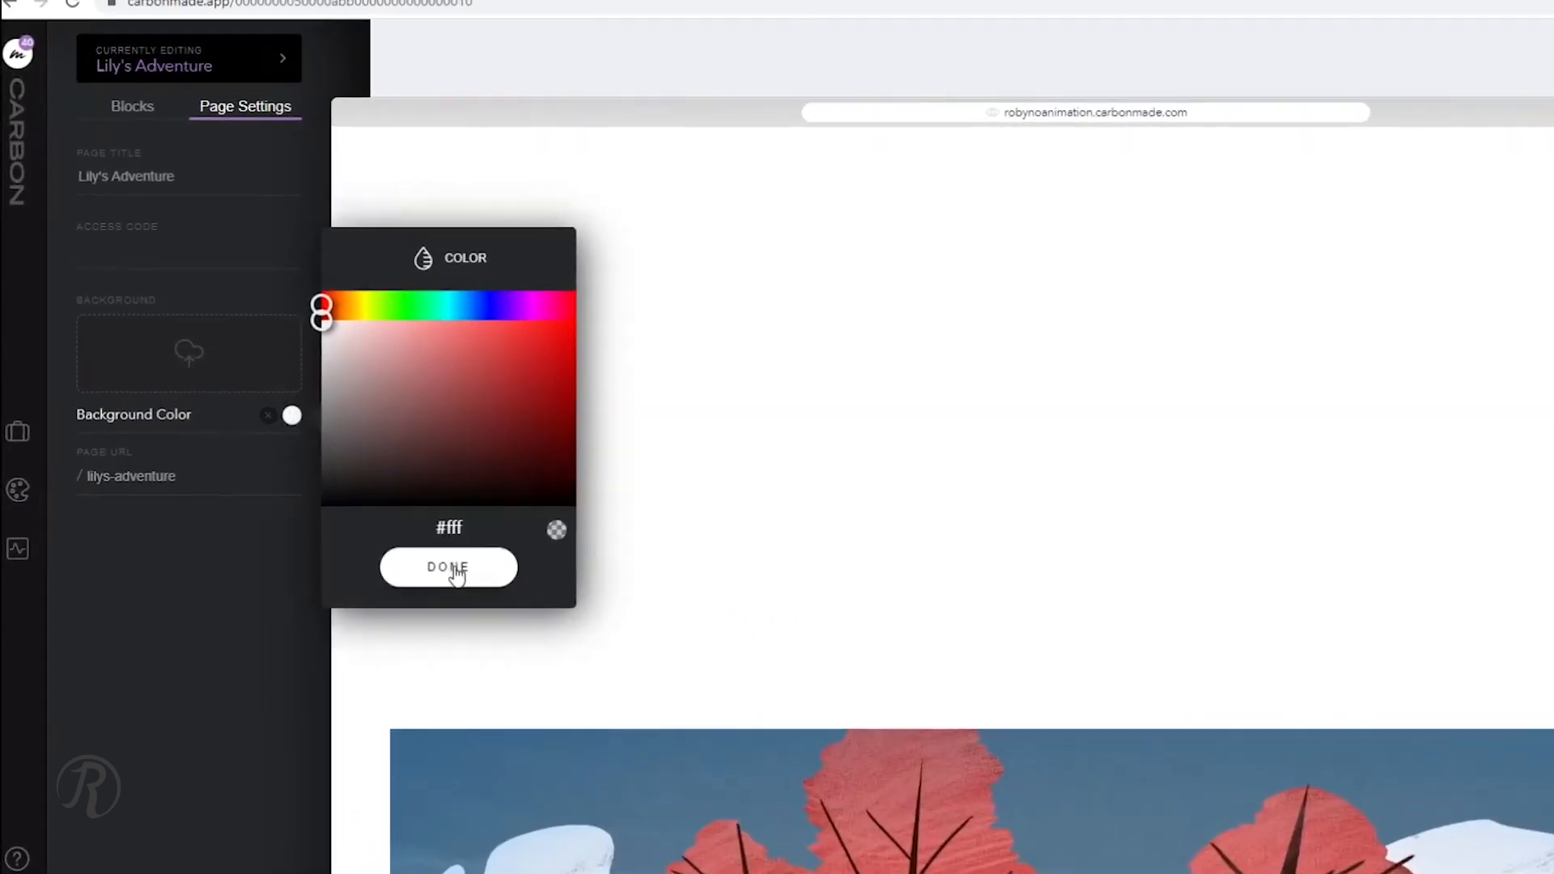
left_click(382, 511)
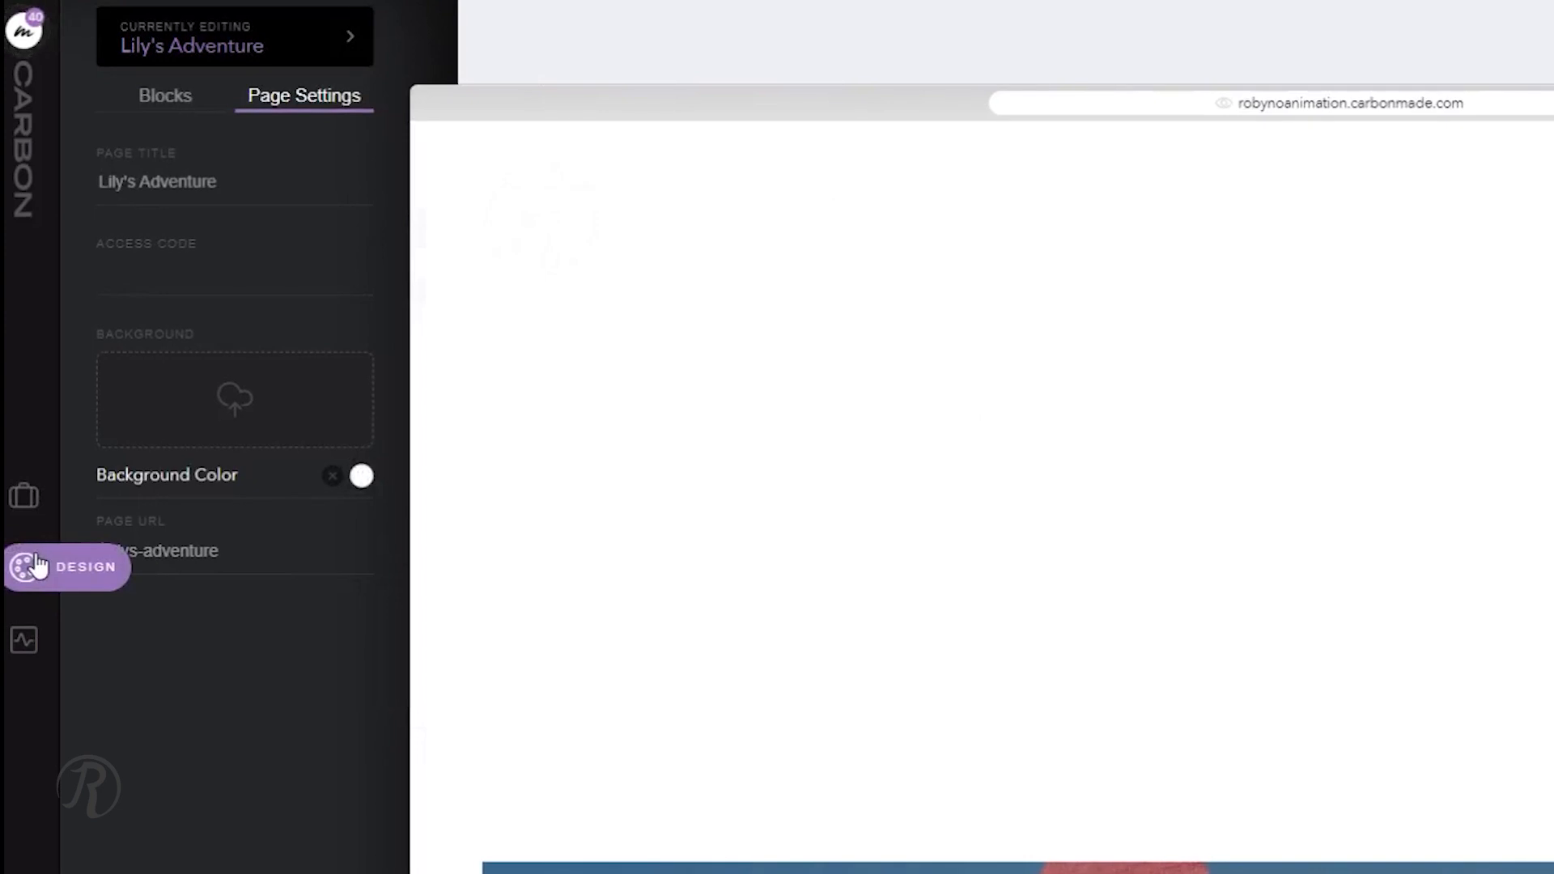
Set the site-wide background color in the Global Styles design settings to white (#ffffff)
left_click(19, 511)
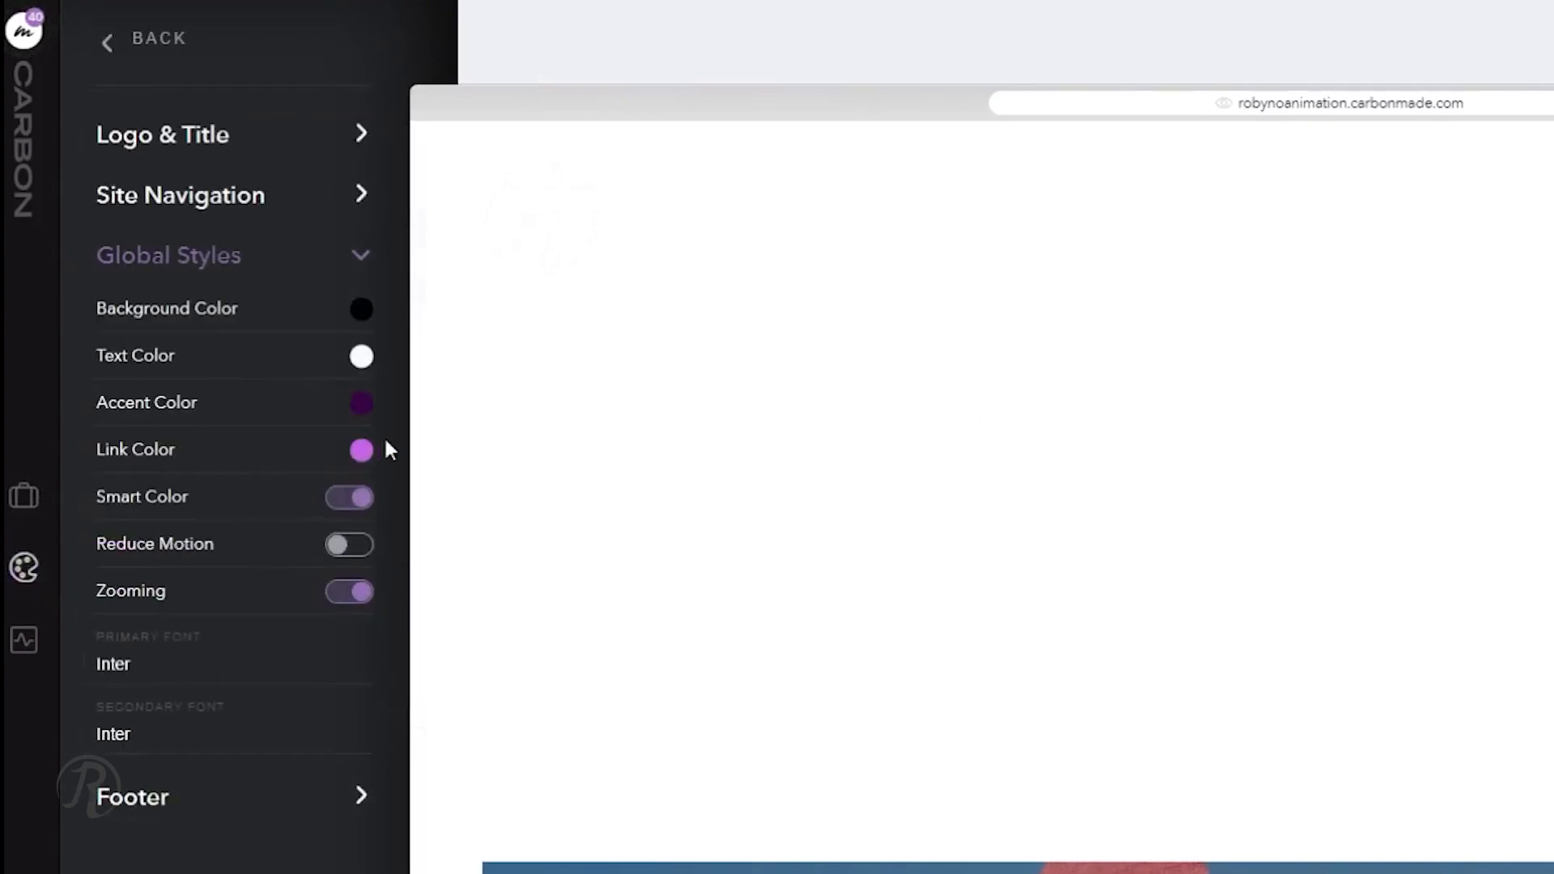
left_click(357, 256)
left_click(357, 258)
left_click(361, 312)
left_click_drag(474, 380, 390, 181)
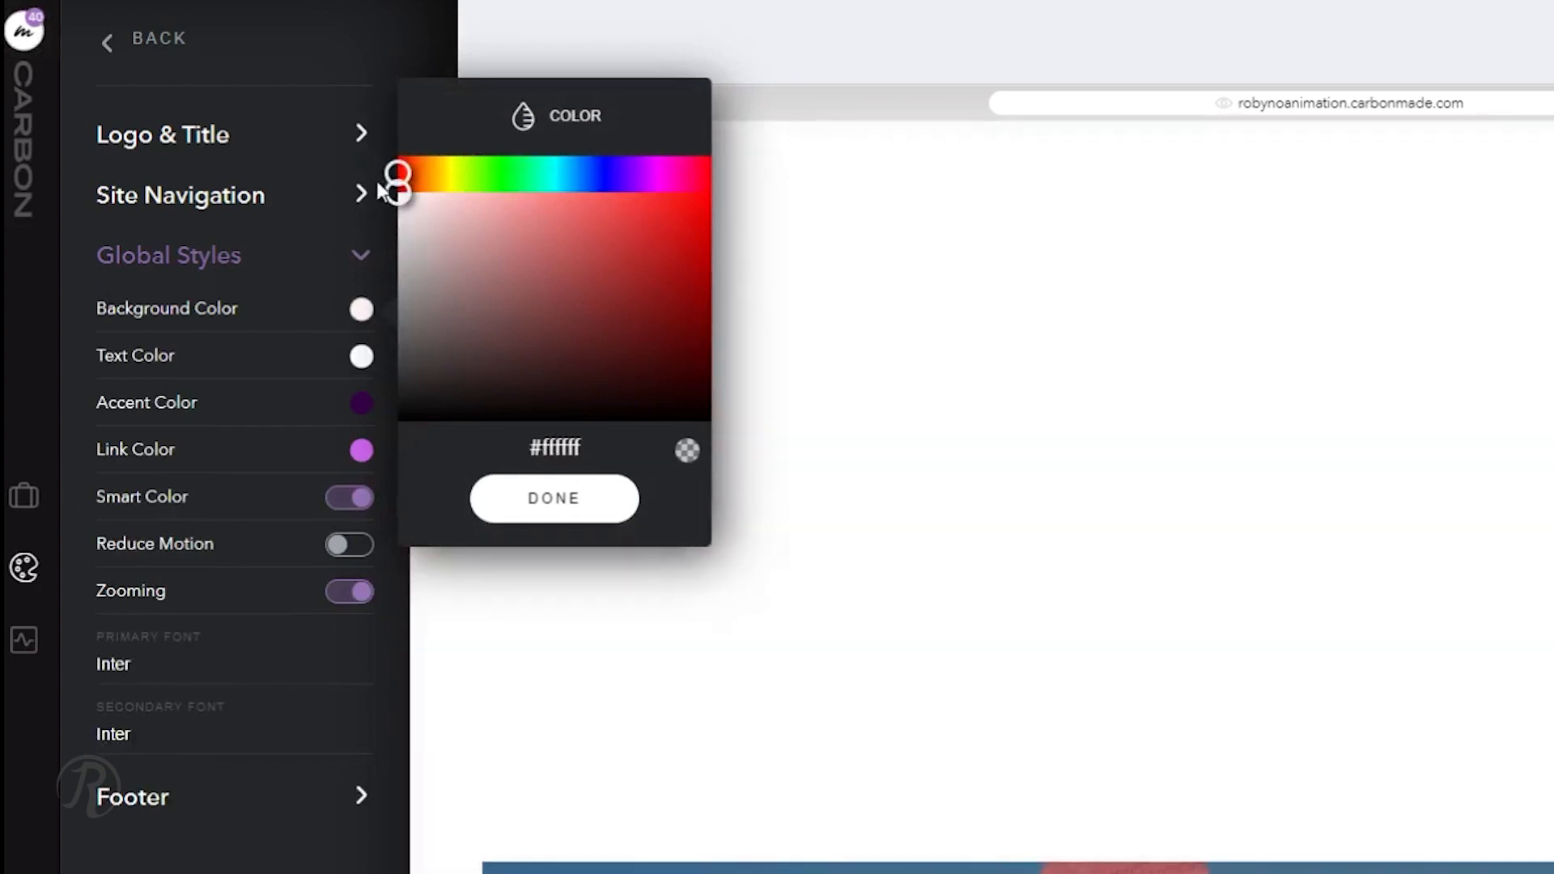
left_click(554, 496)
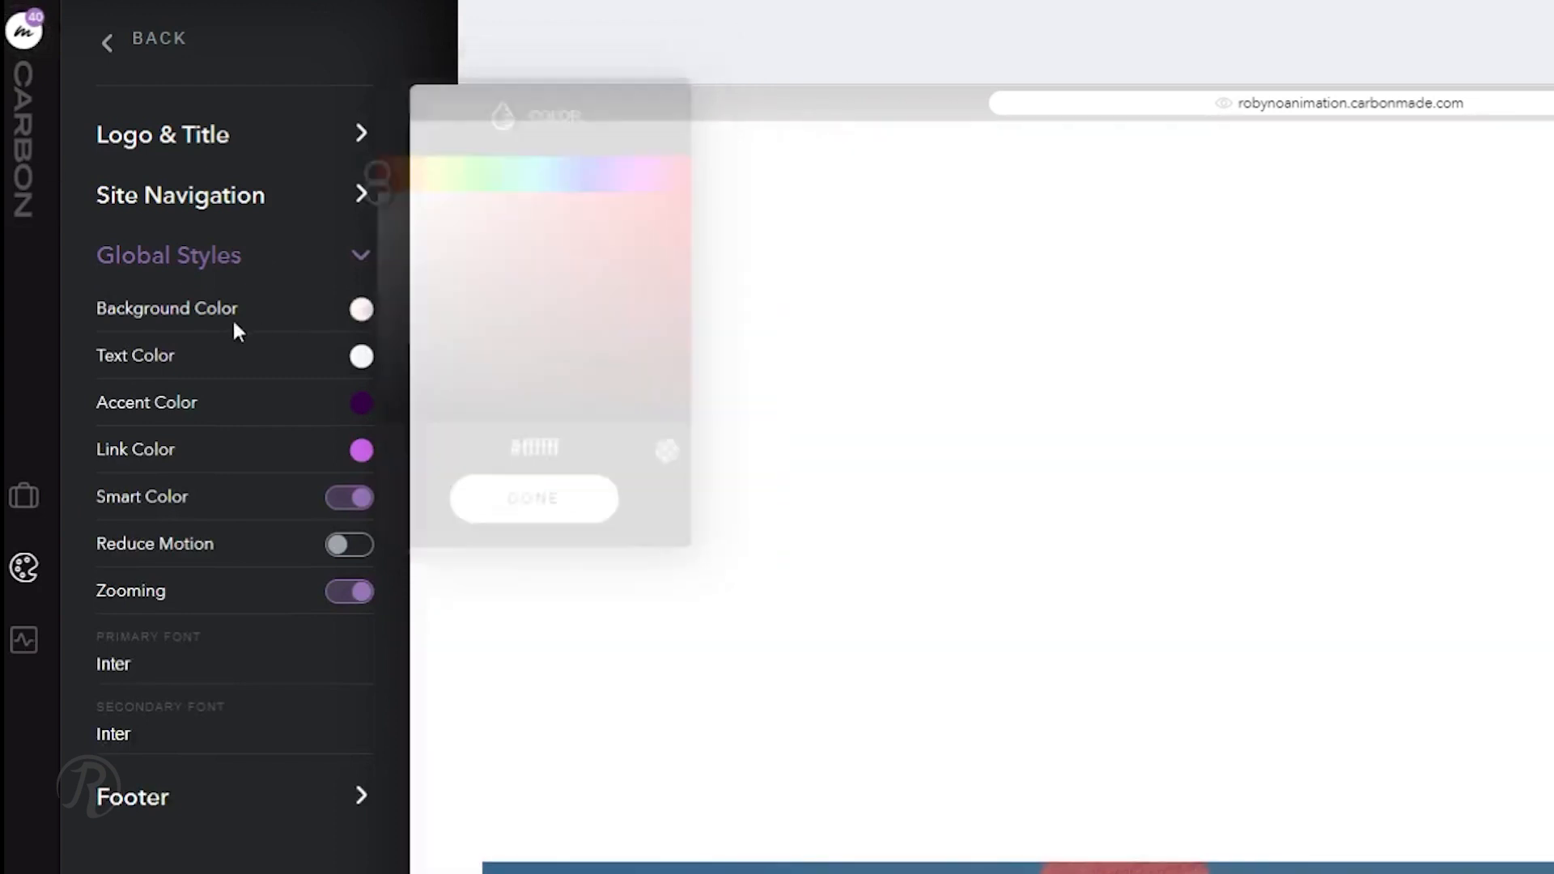
Set the global text color to dark grey, hex 323232
left_click(362, 357)
left_click(471, 483)
type("323232")
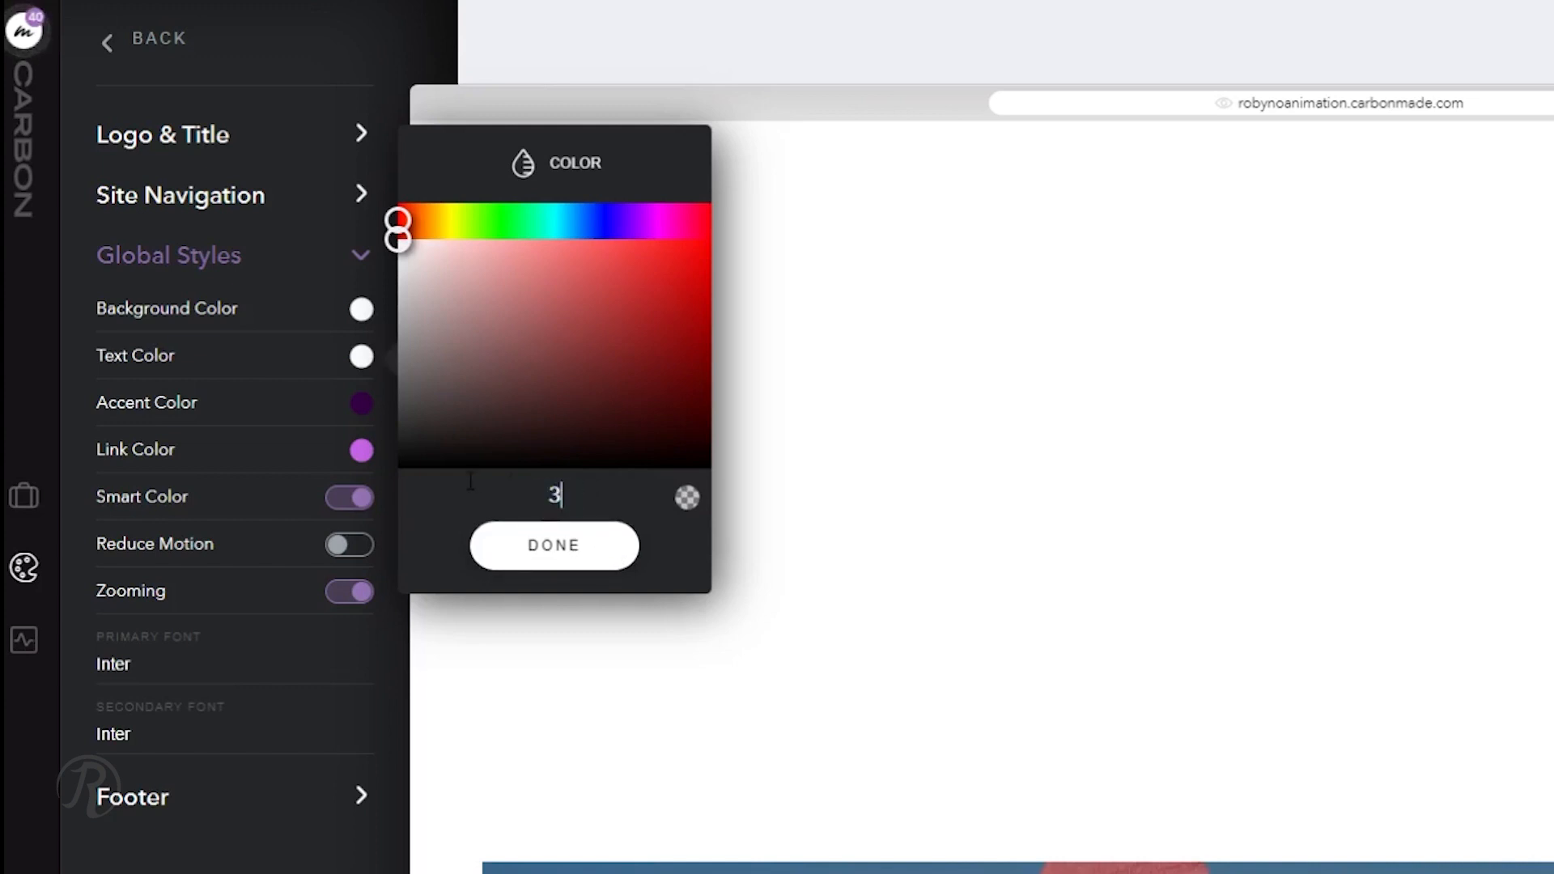
left_click(579, 560)
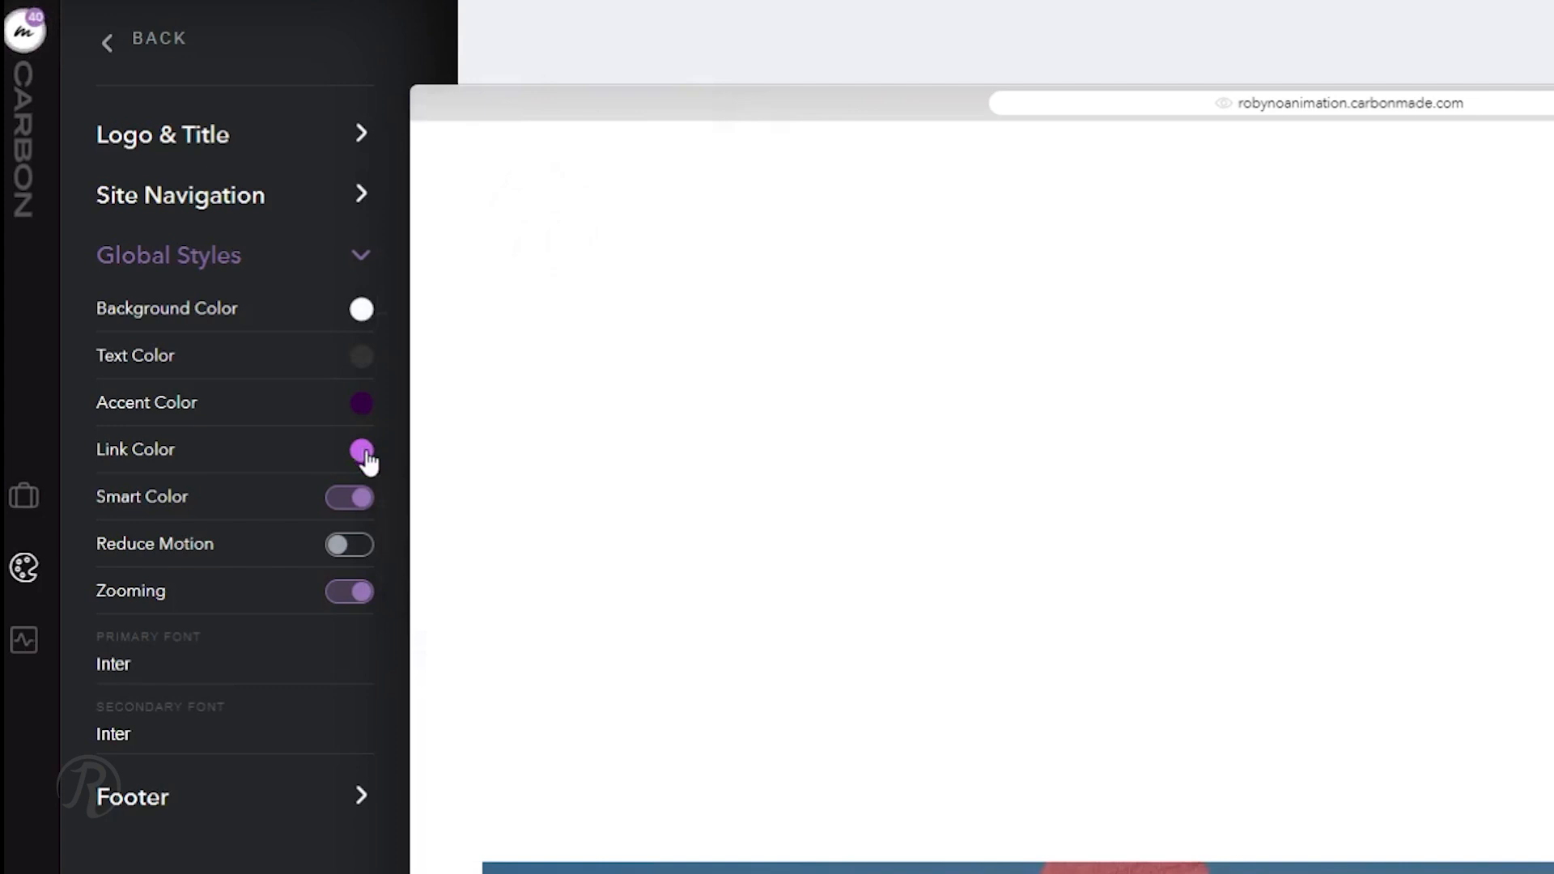
Change the global link color to a dark purple
left_click(362, 450)
left_click_drag(579, 406, 706, 464)
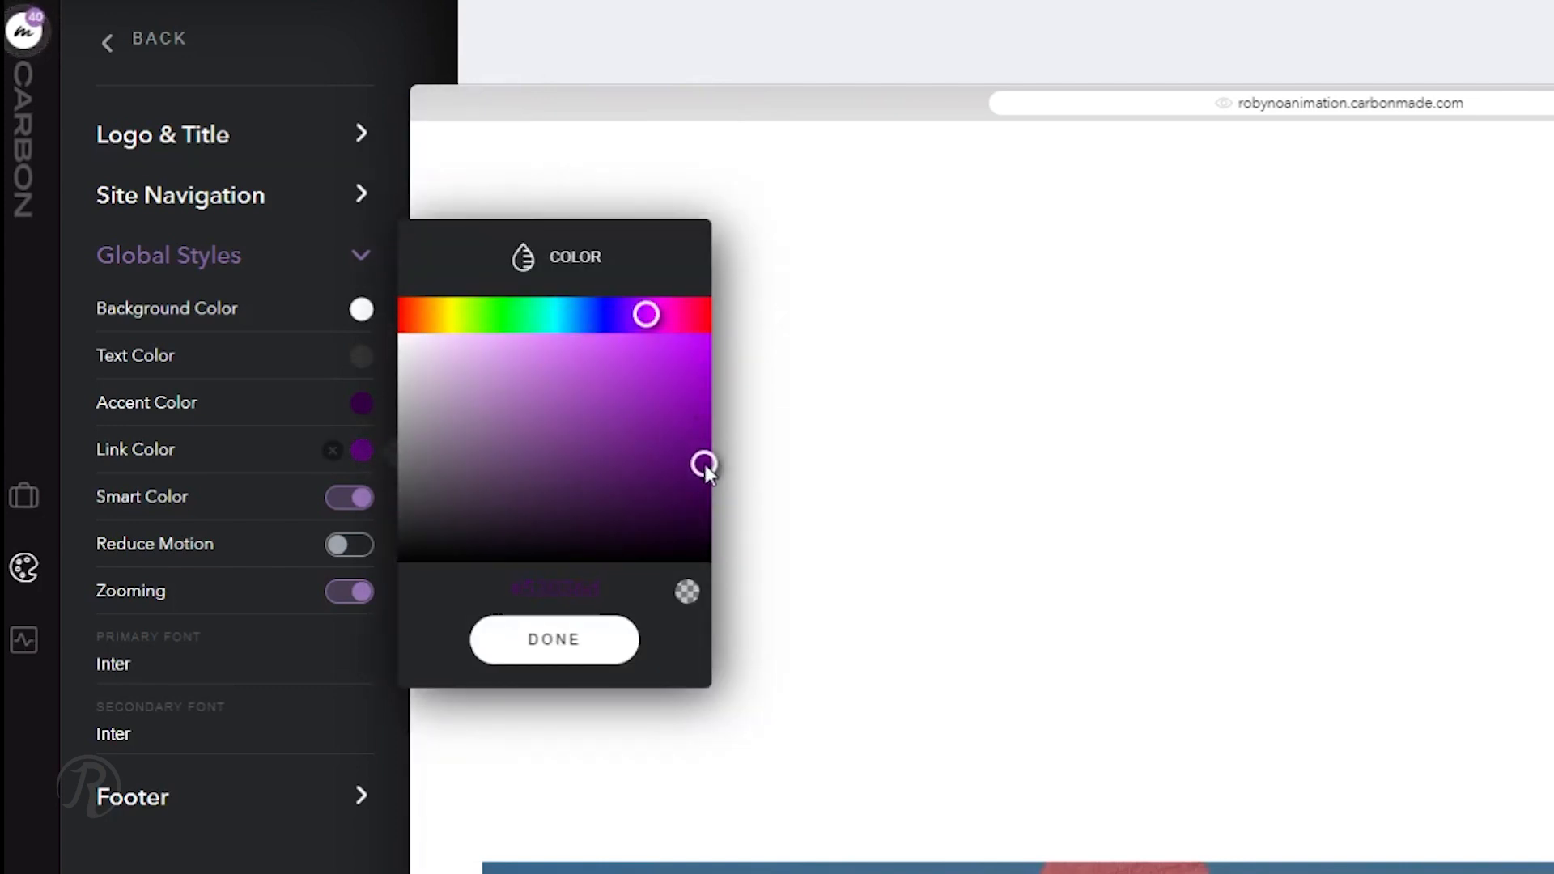
left_click(605, 652)
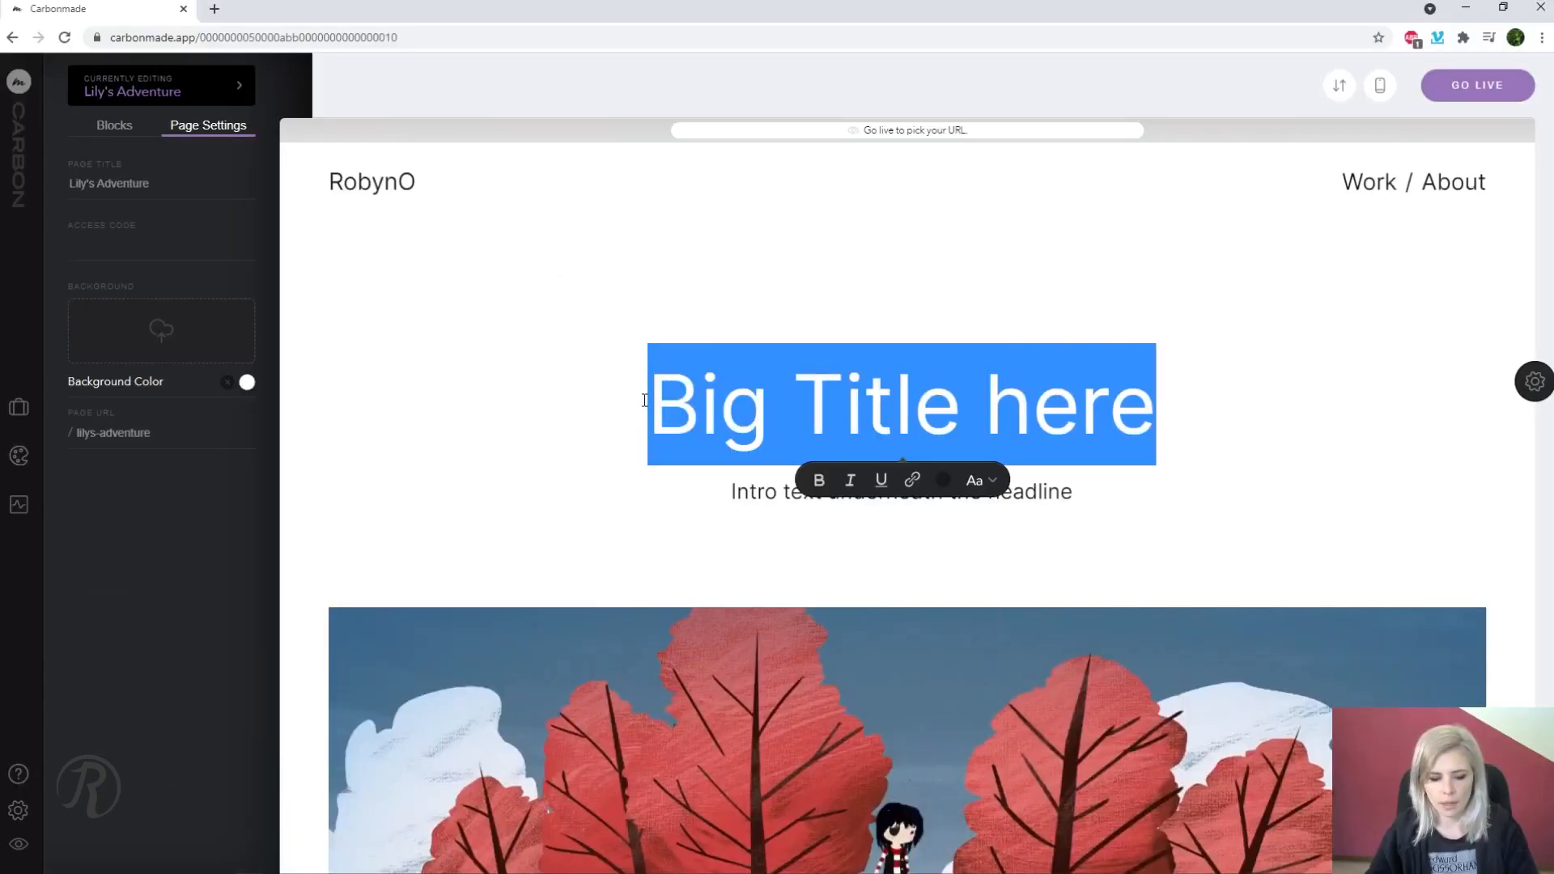
Replace the page's big title with "Lily's Adventure" and the intro text beneath it with "A 3d adventure into VR"
type("Lily's")
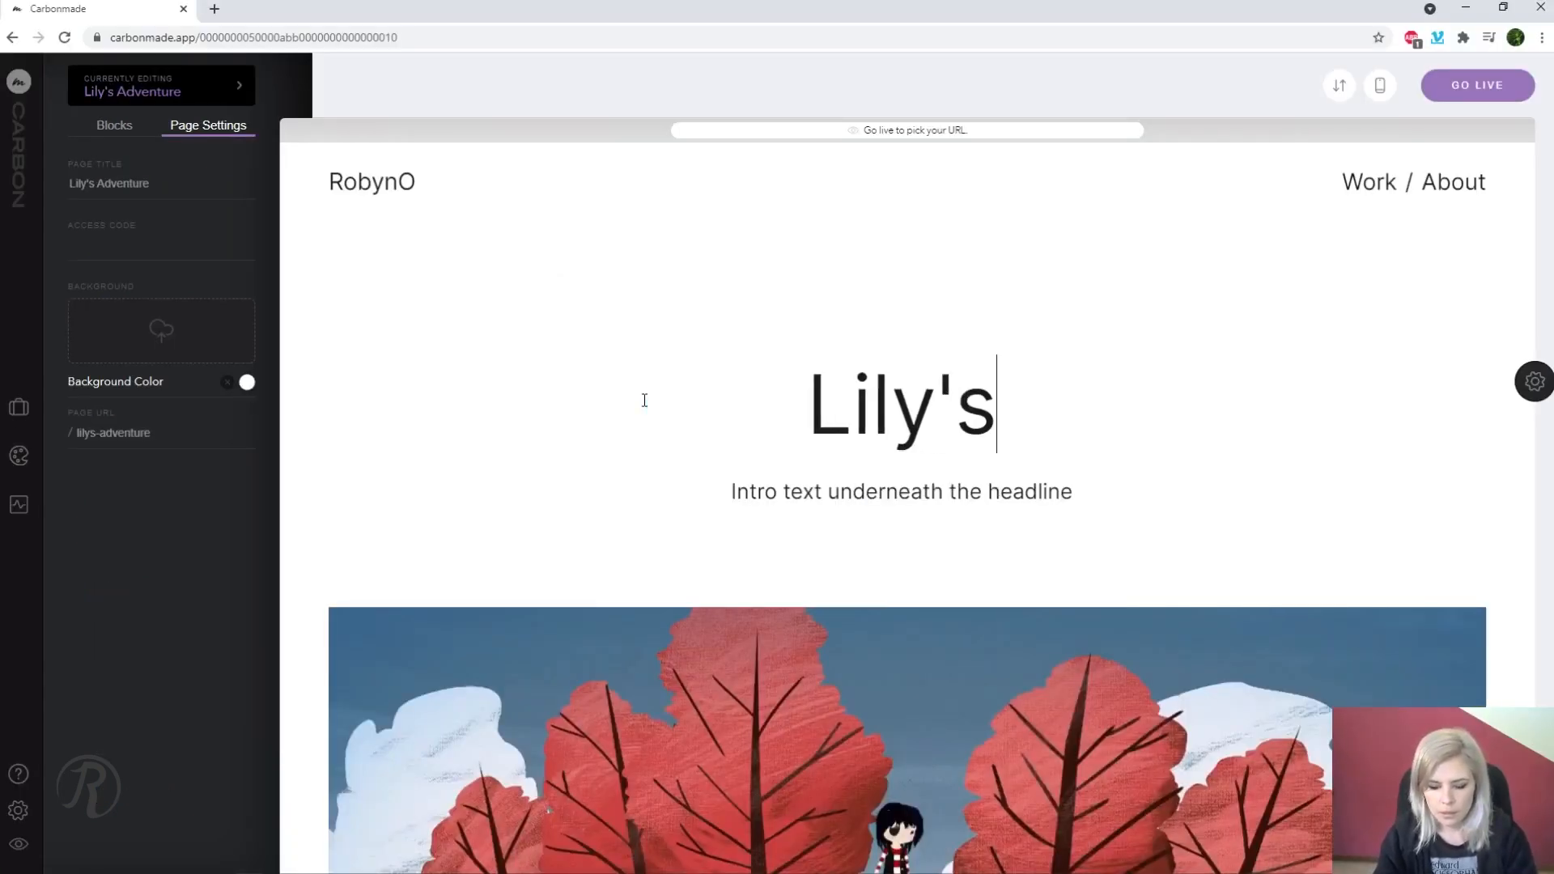
type(" Adventure")
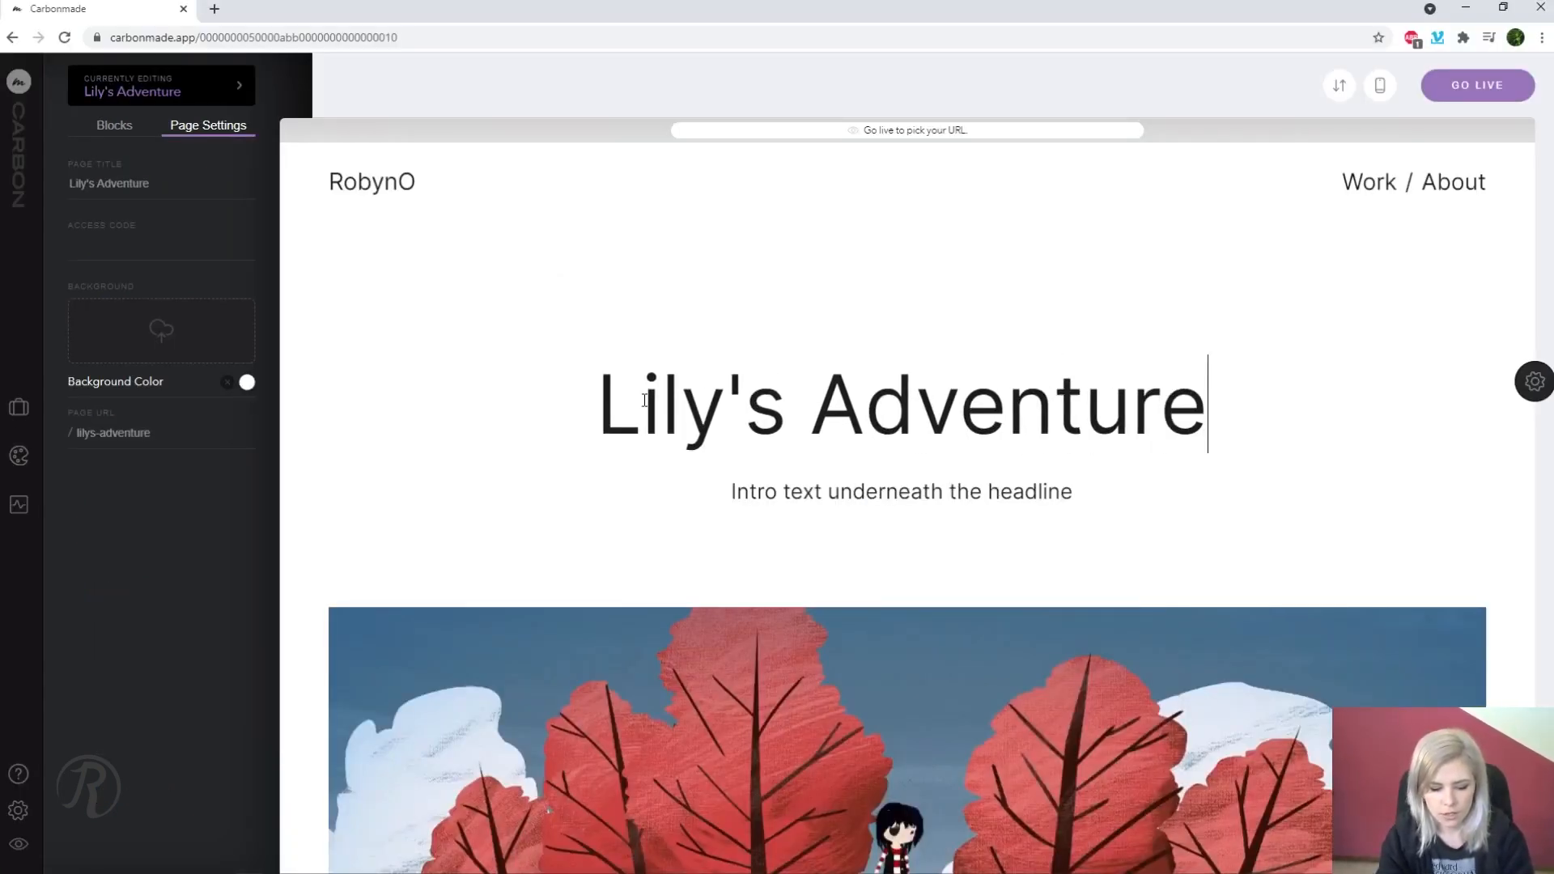
left_click_drag(1074, 498, 683, 490)
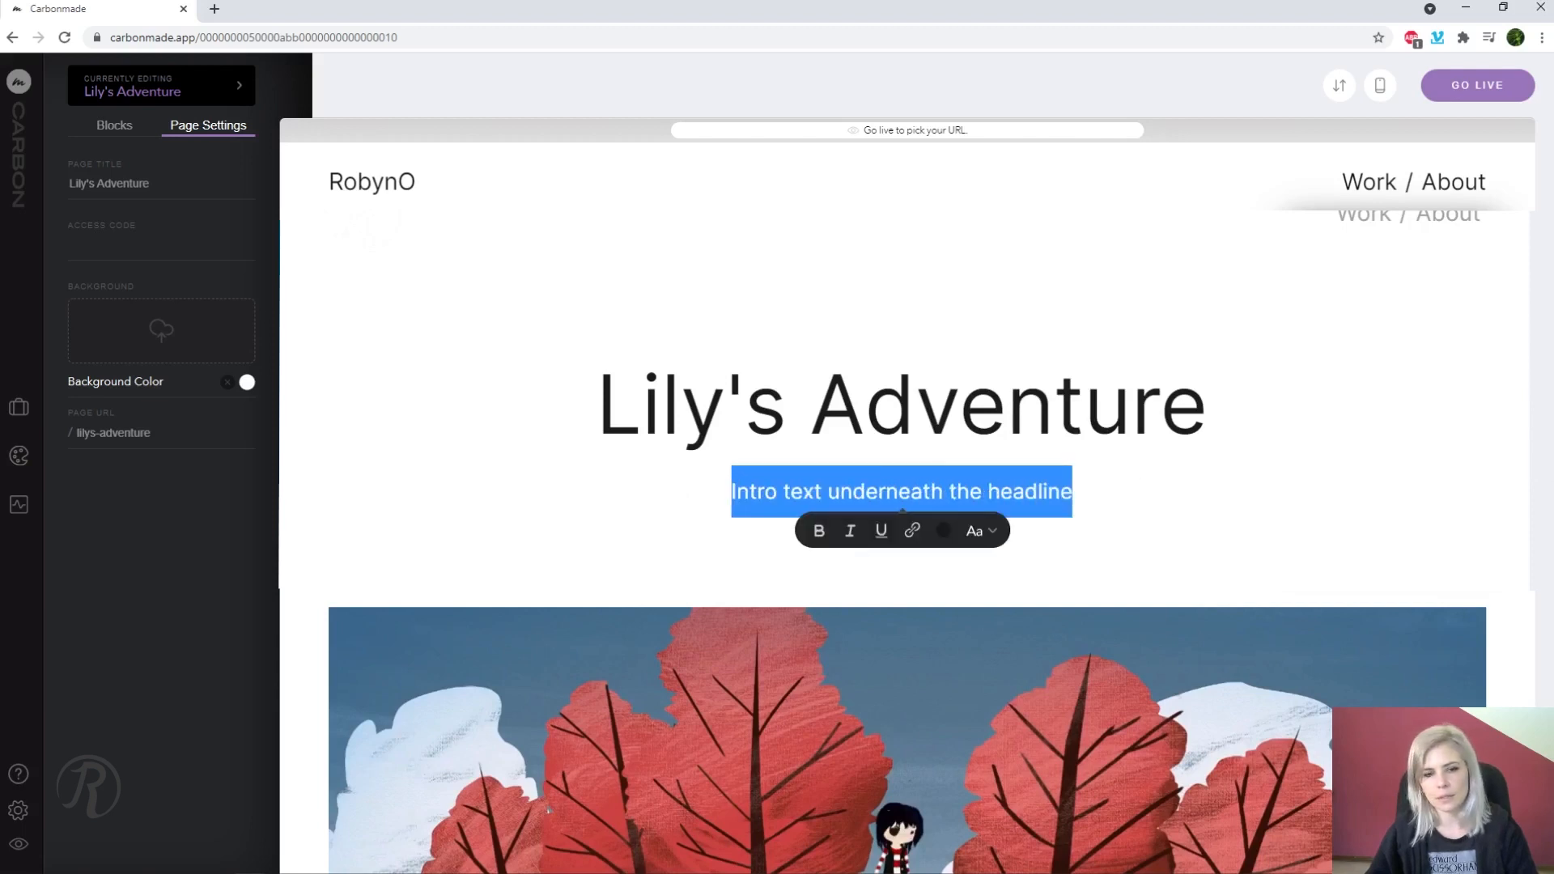
type("A 3d Adventure into VR")
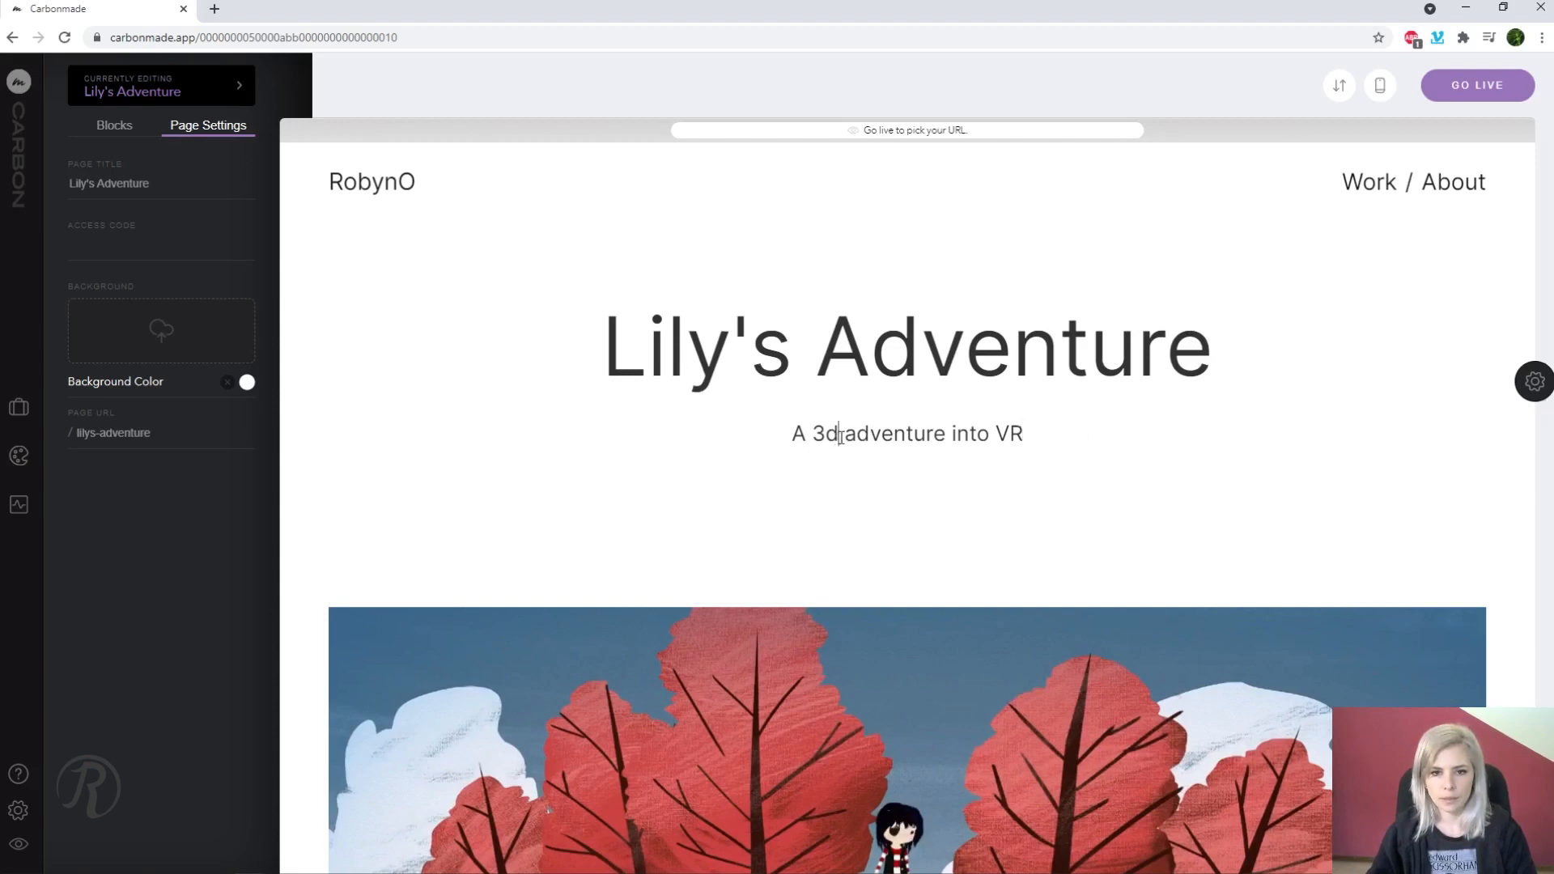
Insert the word "animated" after "3d" in the intro text, so it reads "A 3d animated adventure into VR"
type("ANIMTED")
key("BackSpace")
key("BackSpace")
key("BackSpace")
key("BackSpace")
key("BackSpace")
key("BackSpace")
key("BackSpace")
type("animated")
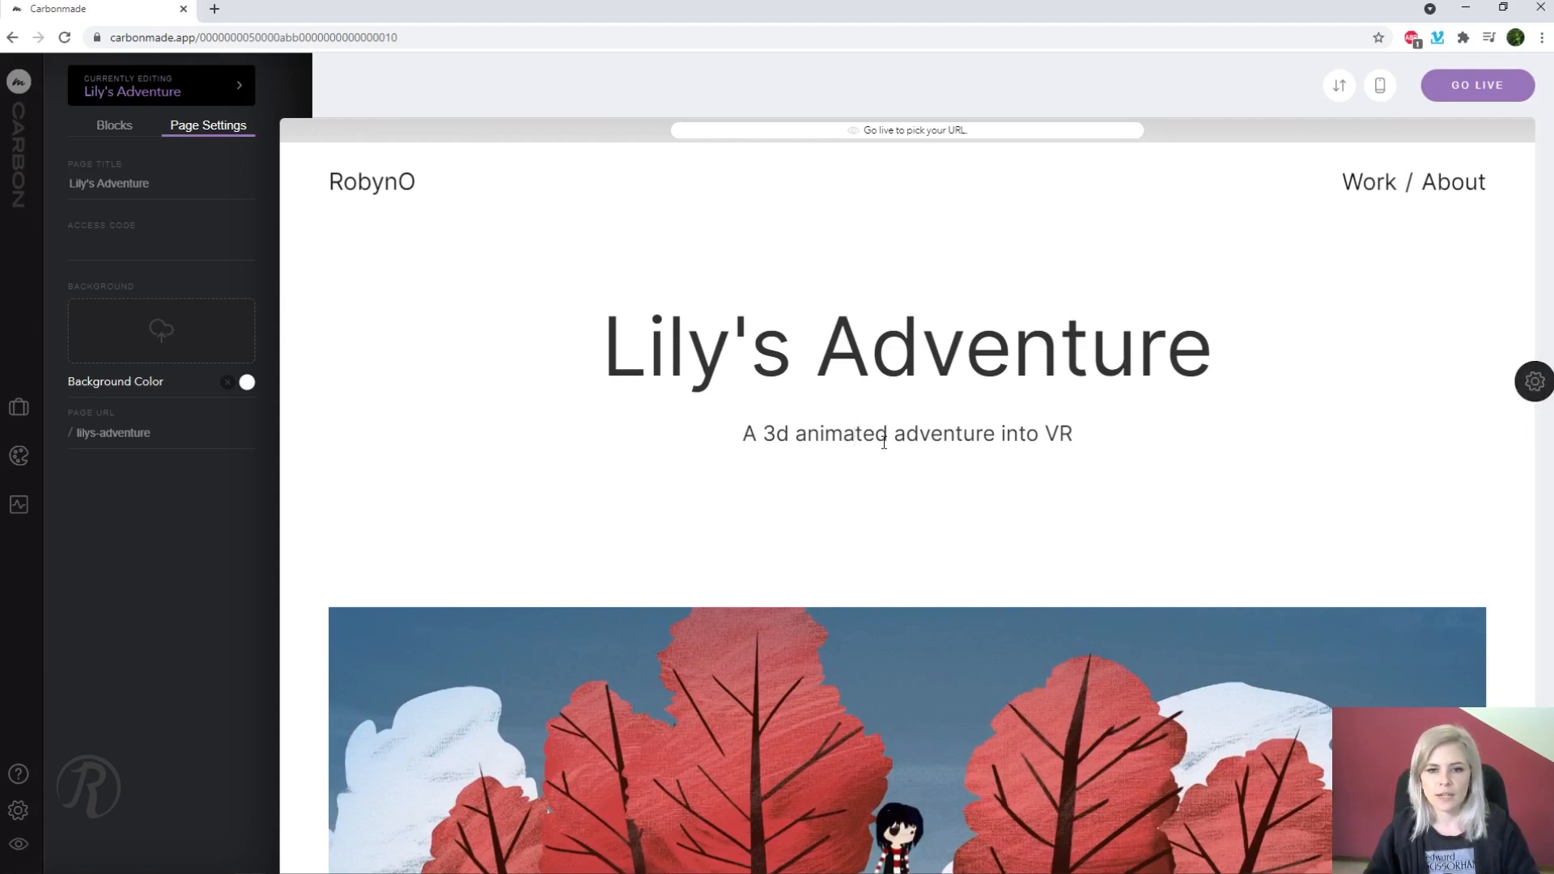
left_click_drag(887, 438, 761, 434)
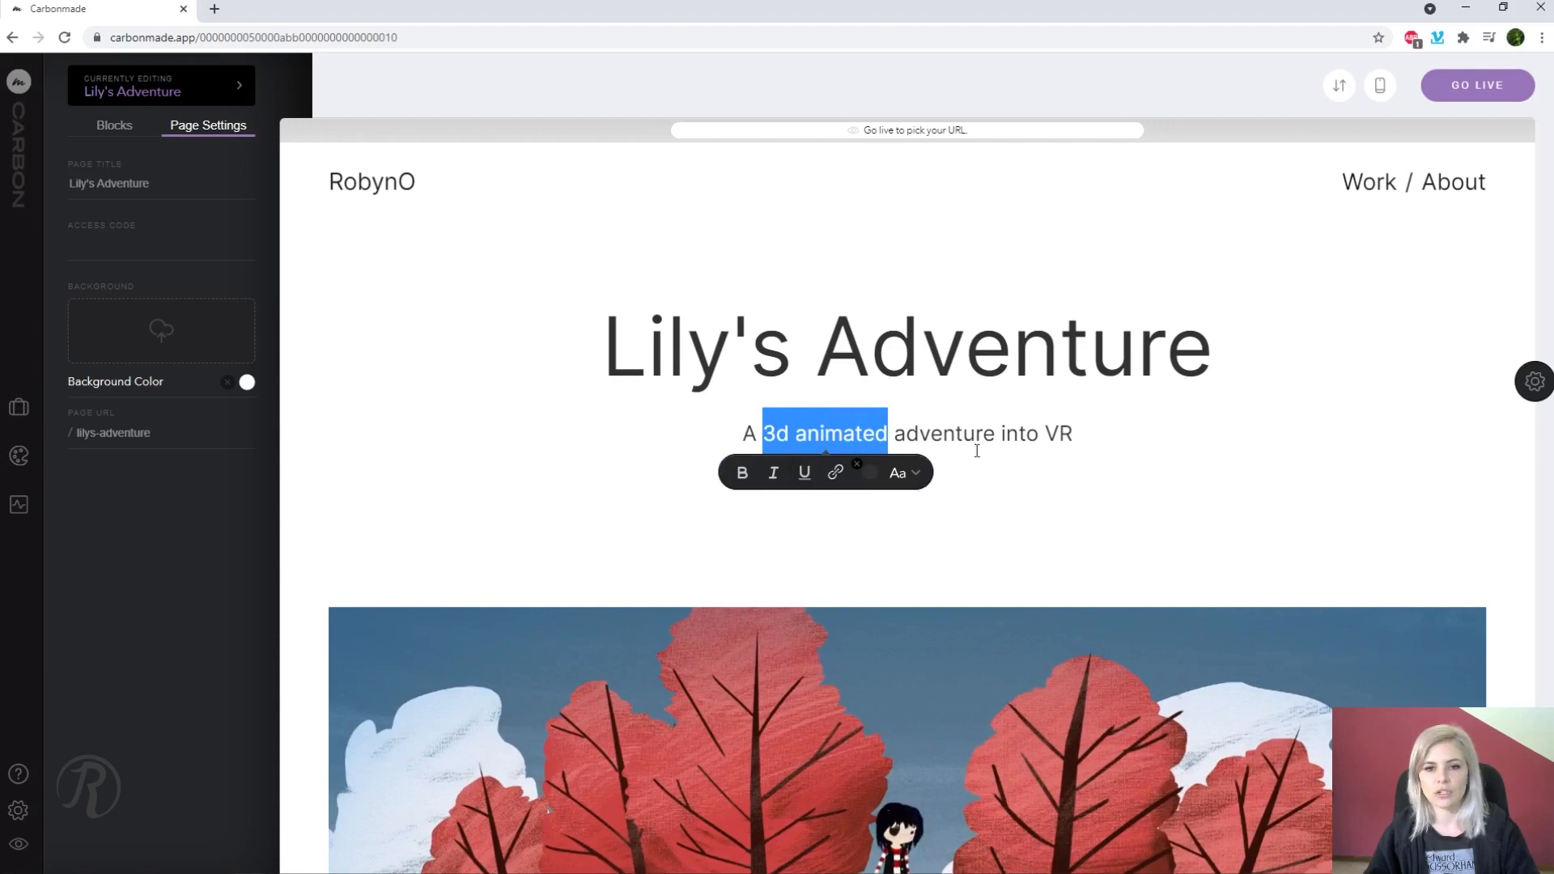
left_click(1068, 434)
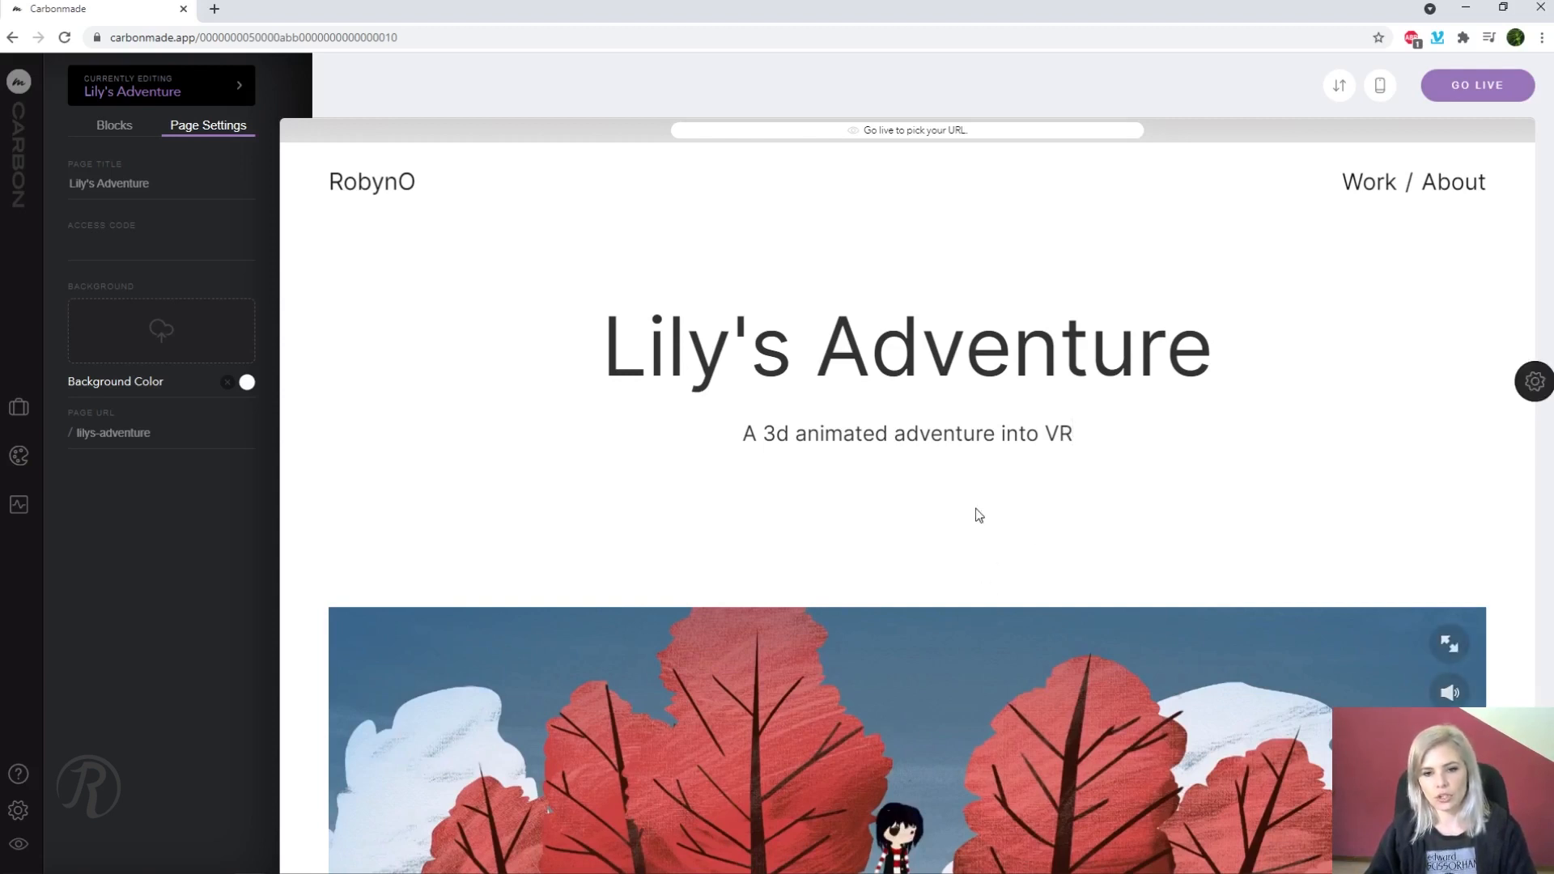
Rename the INFO label in the text block below the video to "DESCRIPTION"
scroll(963, 440, "down", 2)
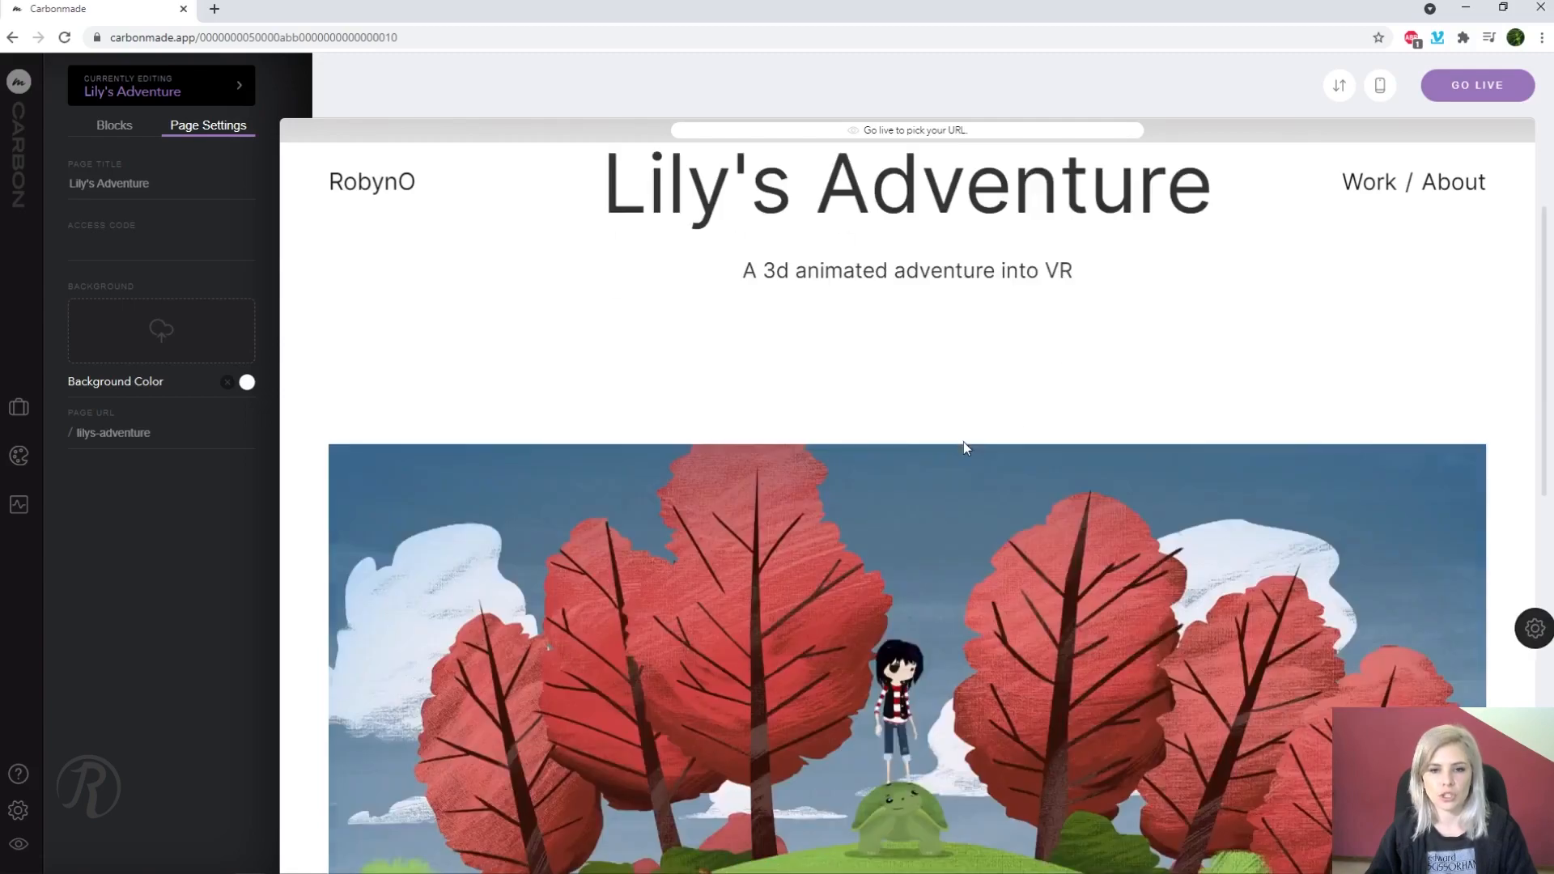
scroll(963, 440, "down", 7)
scroll(963, 441, "up", 9)
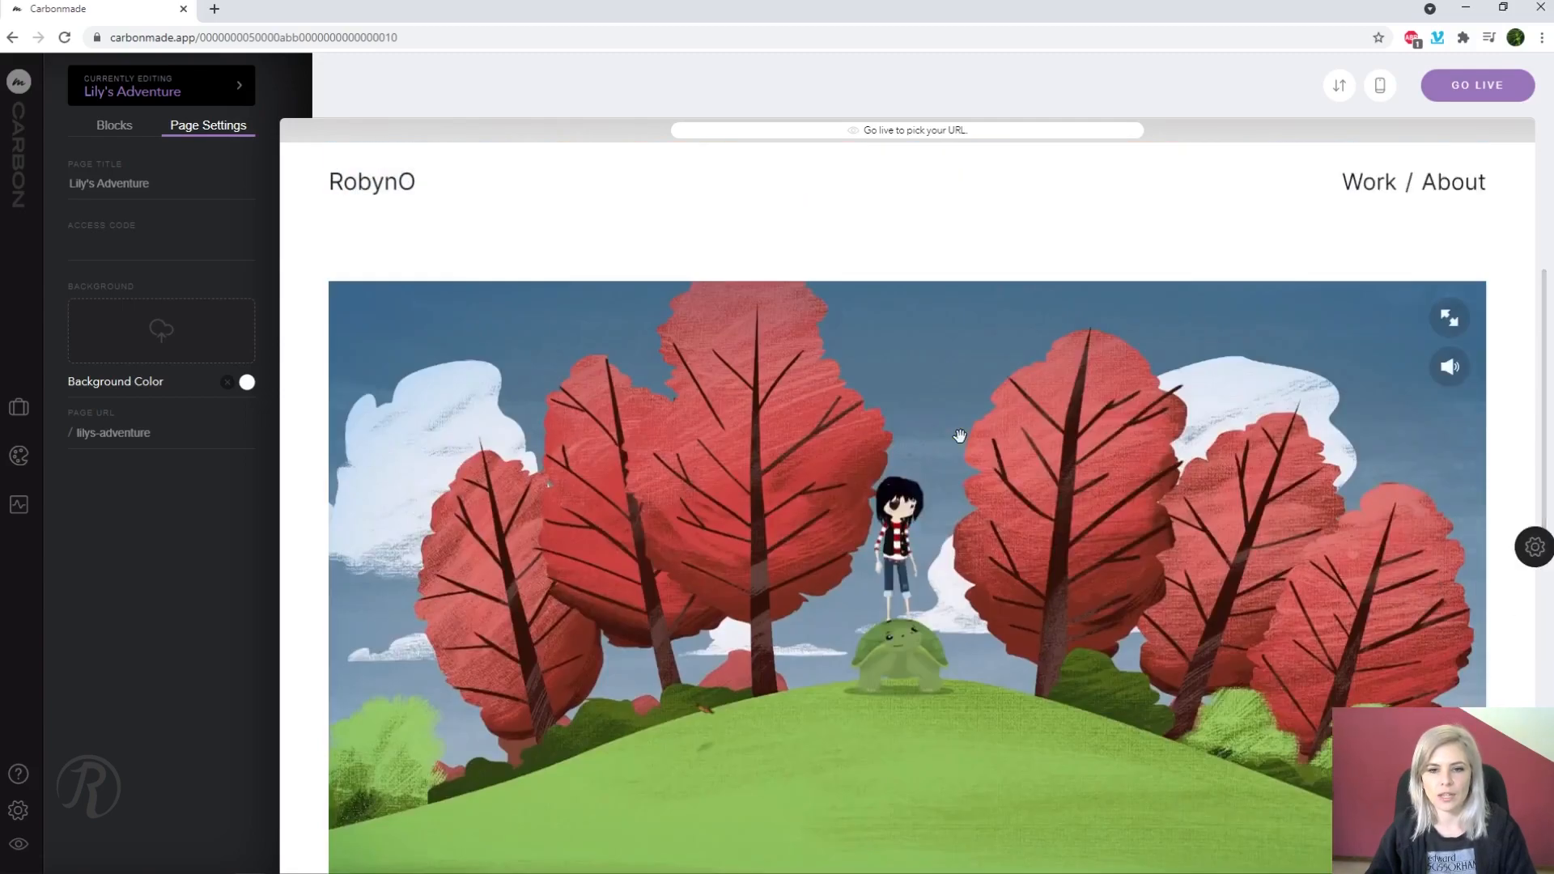
scroll(963, 438, "down", 9)
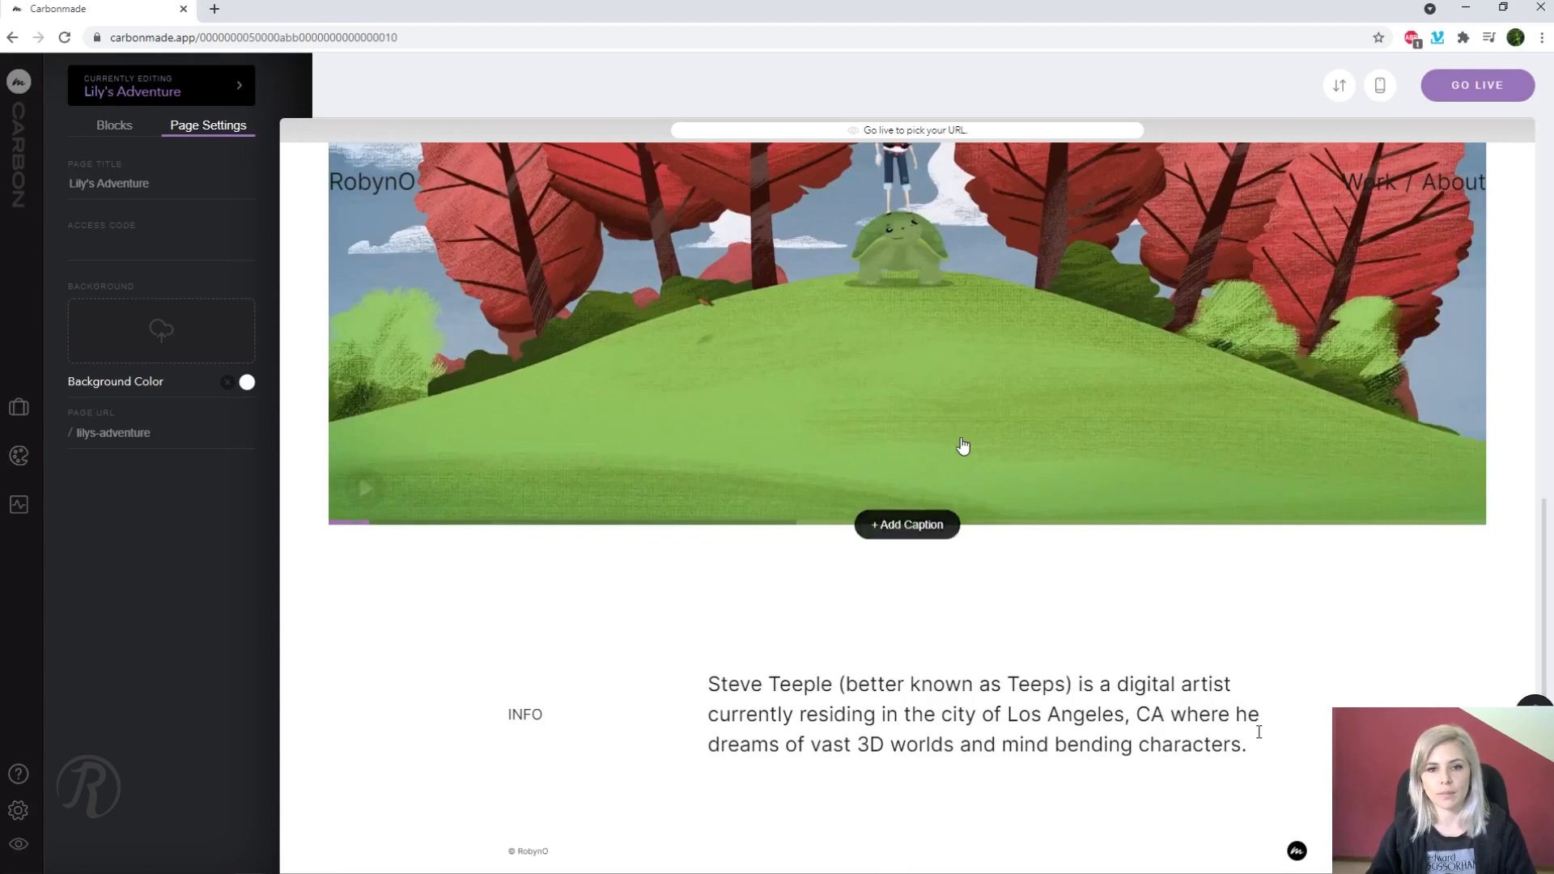
left_click_drag(542, 716, 508, 718)
type("DESCRIPTIO")
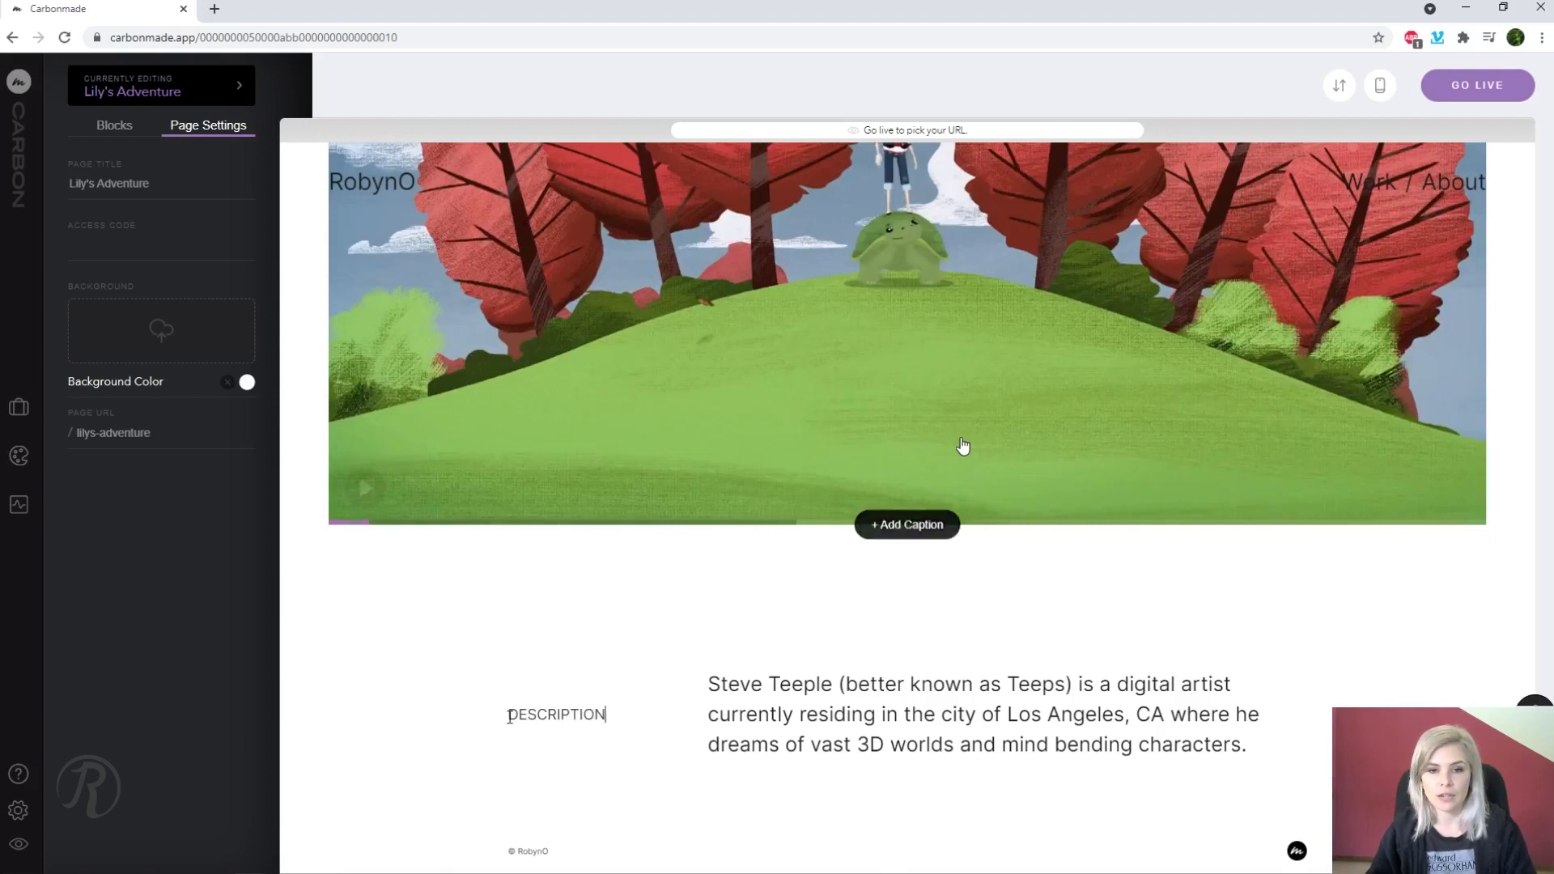
Replace the description paragraph with "3D Animation of a young girl who escapes the mundanity of modern life by discovering the joys of virtual reality."
left_click_drag(1238, 743, 724, 690)
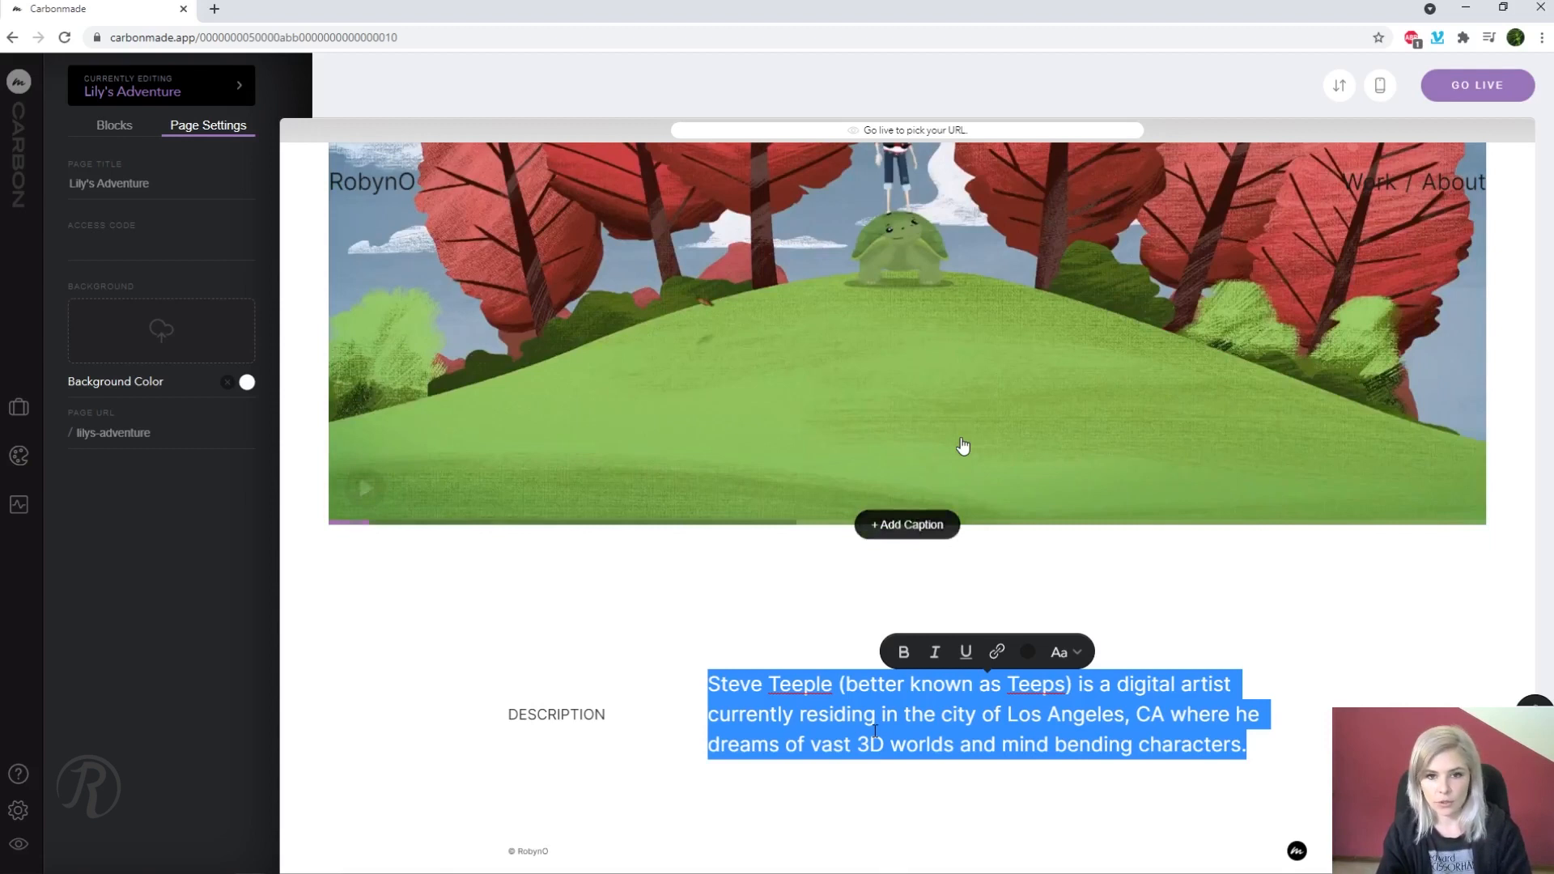
type("3D Animation of a young girl who escapres the mundanity of modern life by sidcovering the joys of vie")
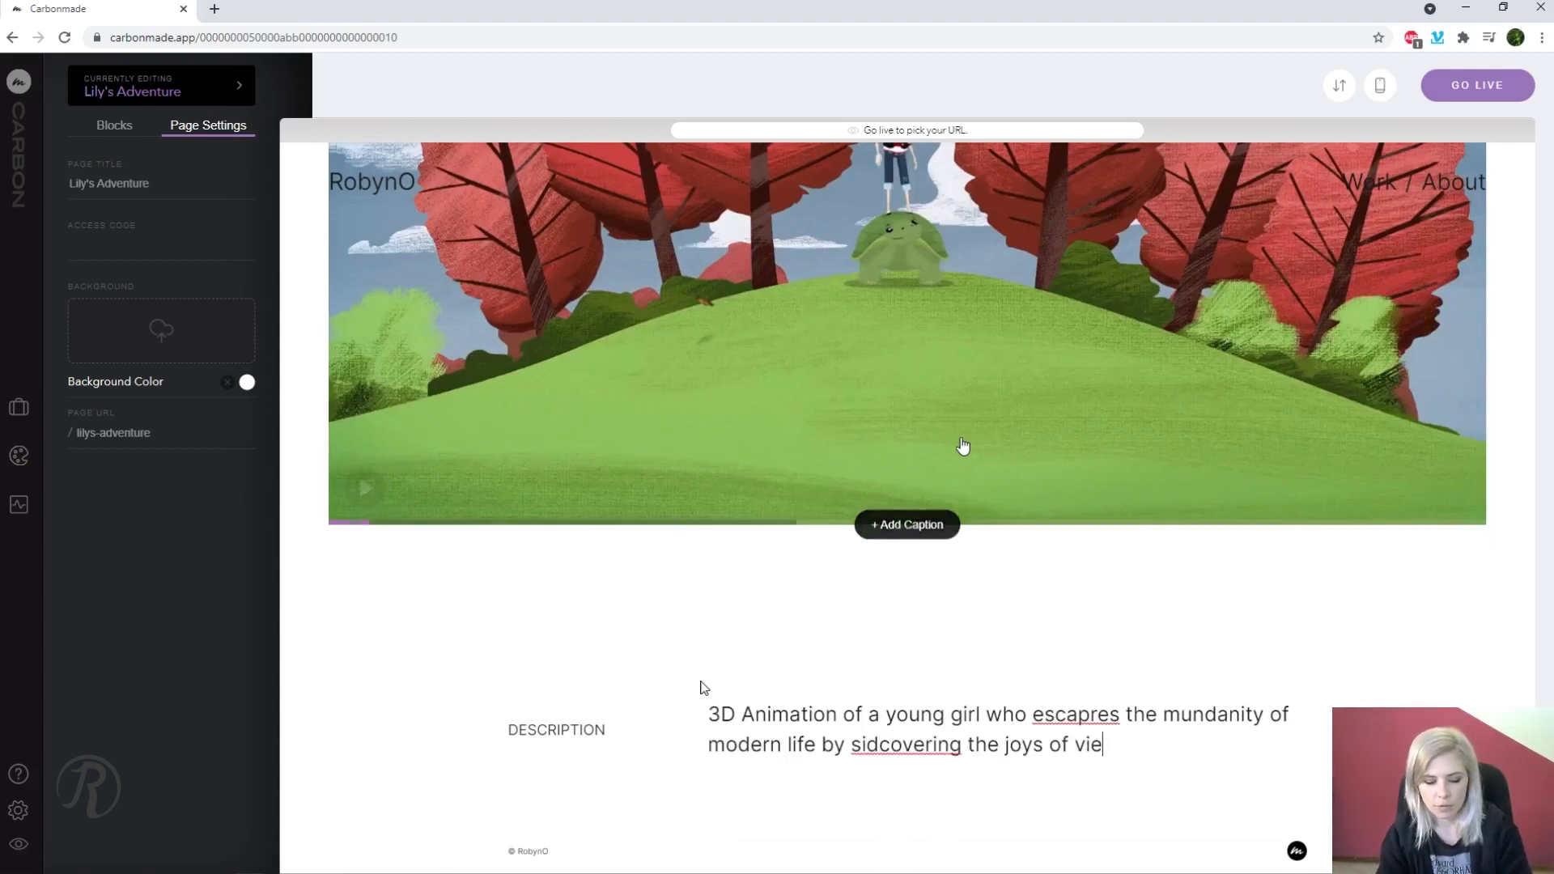
key("BackSpace")
type("rtual reality.")
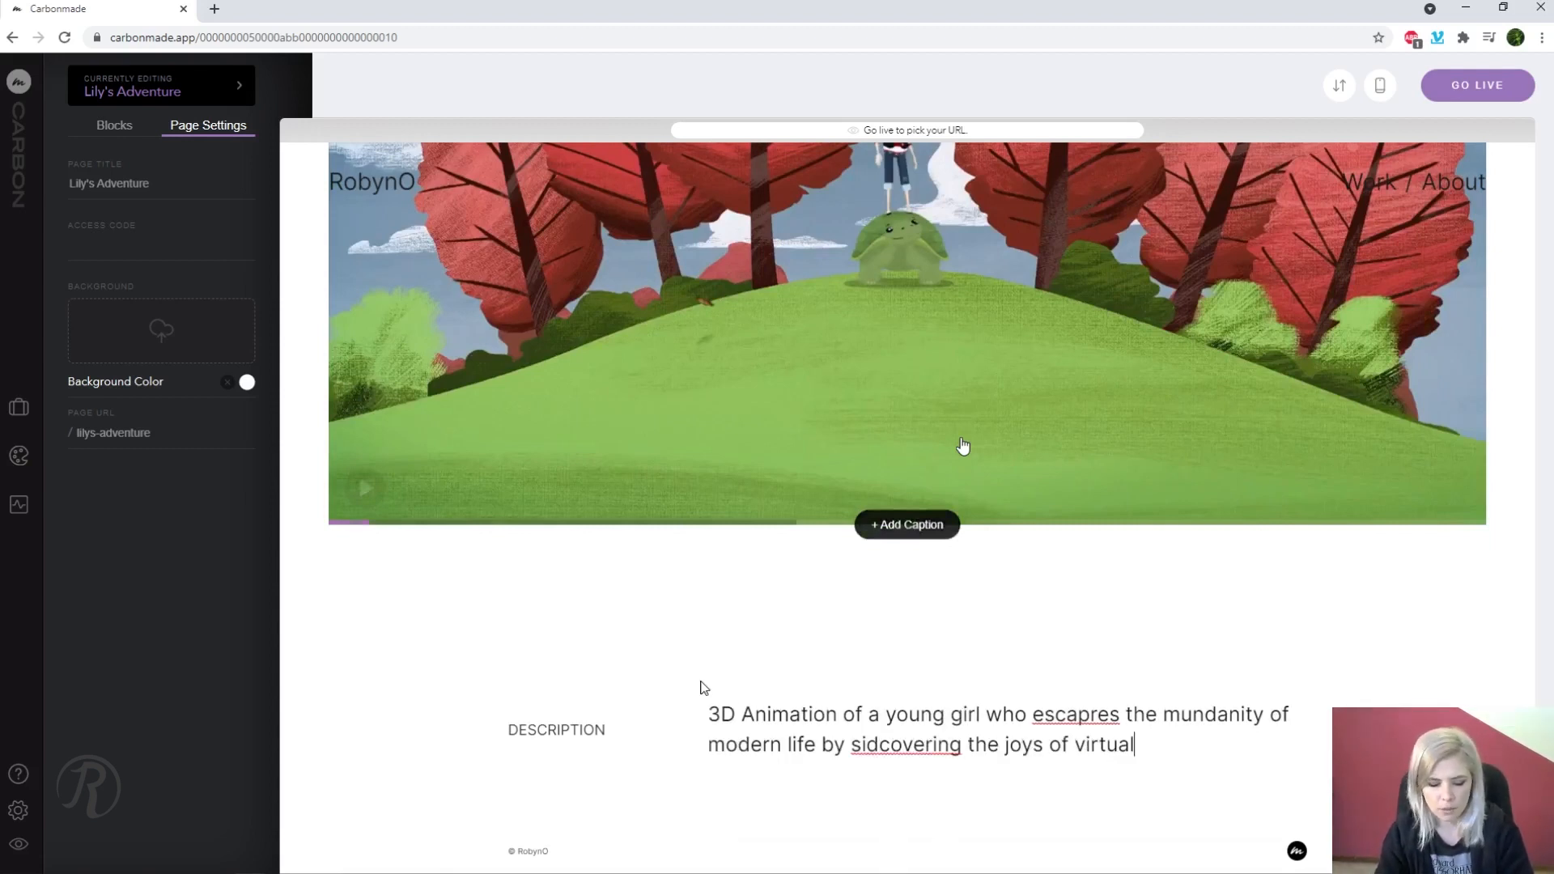
right_click(905, 744)
left_click(943, 644)
right_click(1093, 714)
left_click(1130, 614)
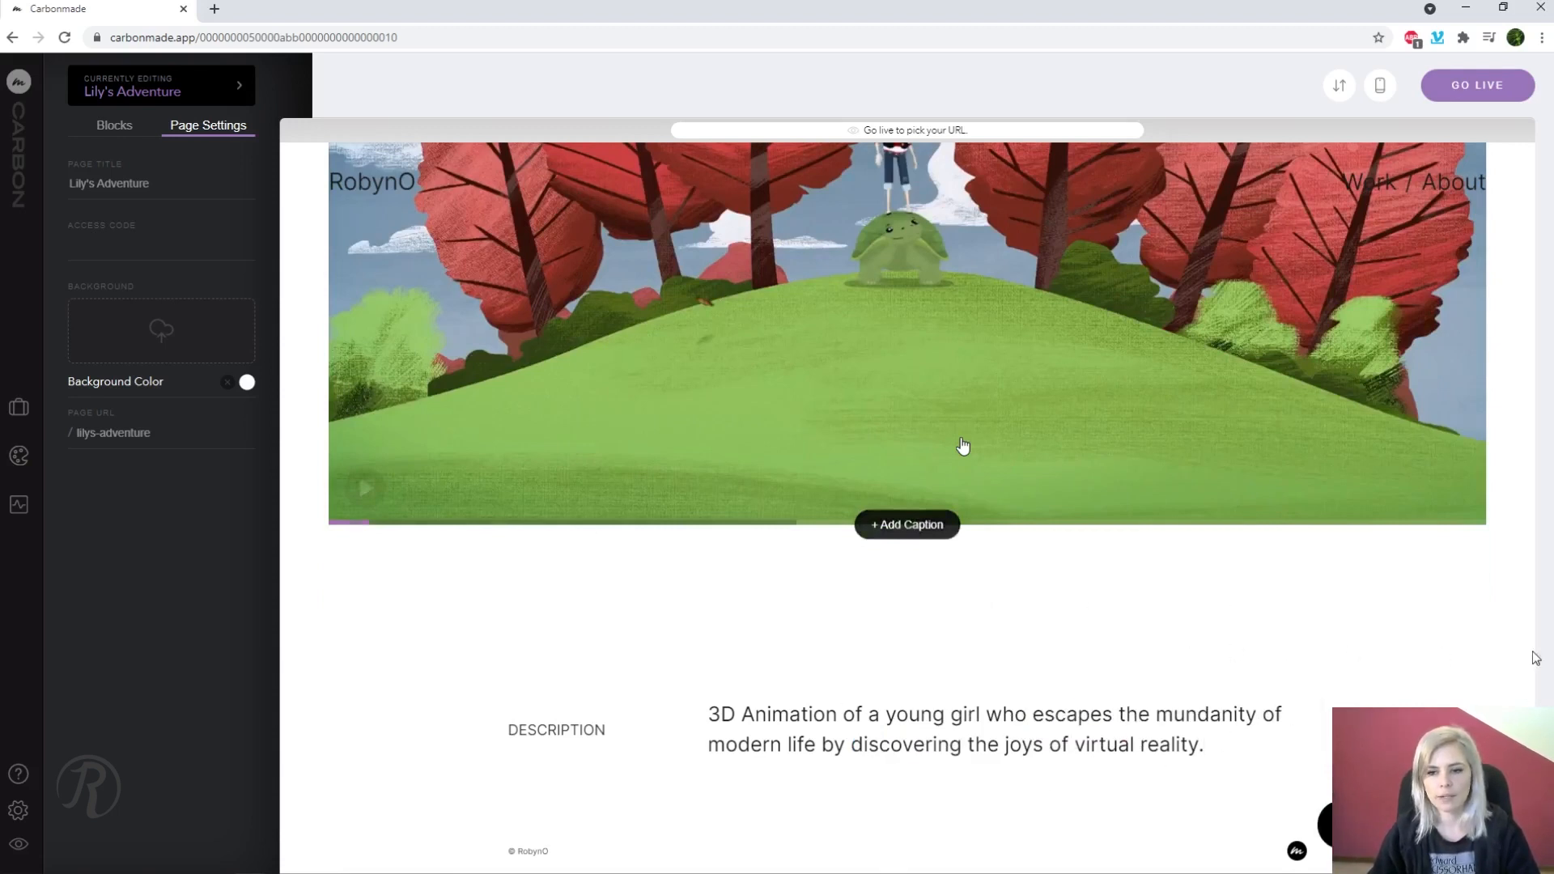
Duplicate the description text block and rename the copy's label to "My Role"
mouse_move(1533, 671)
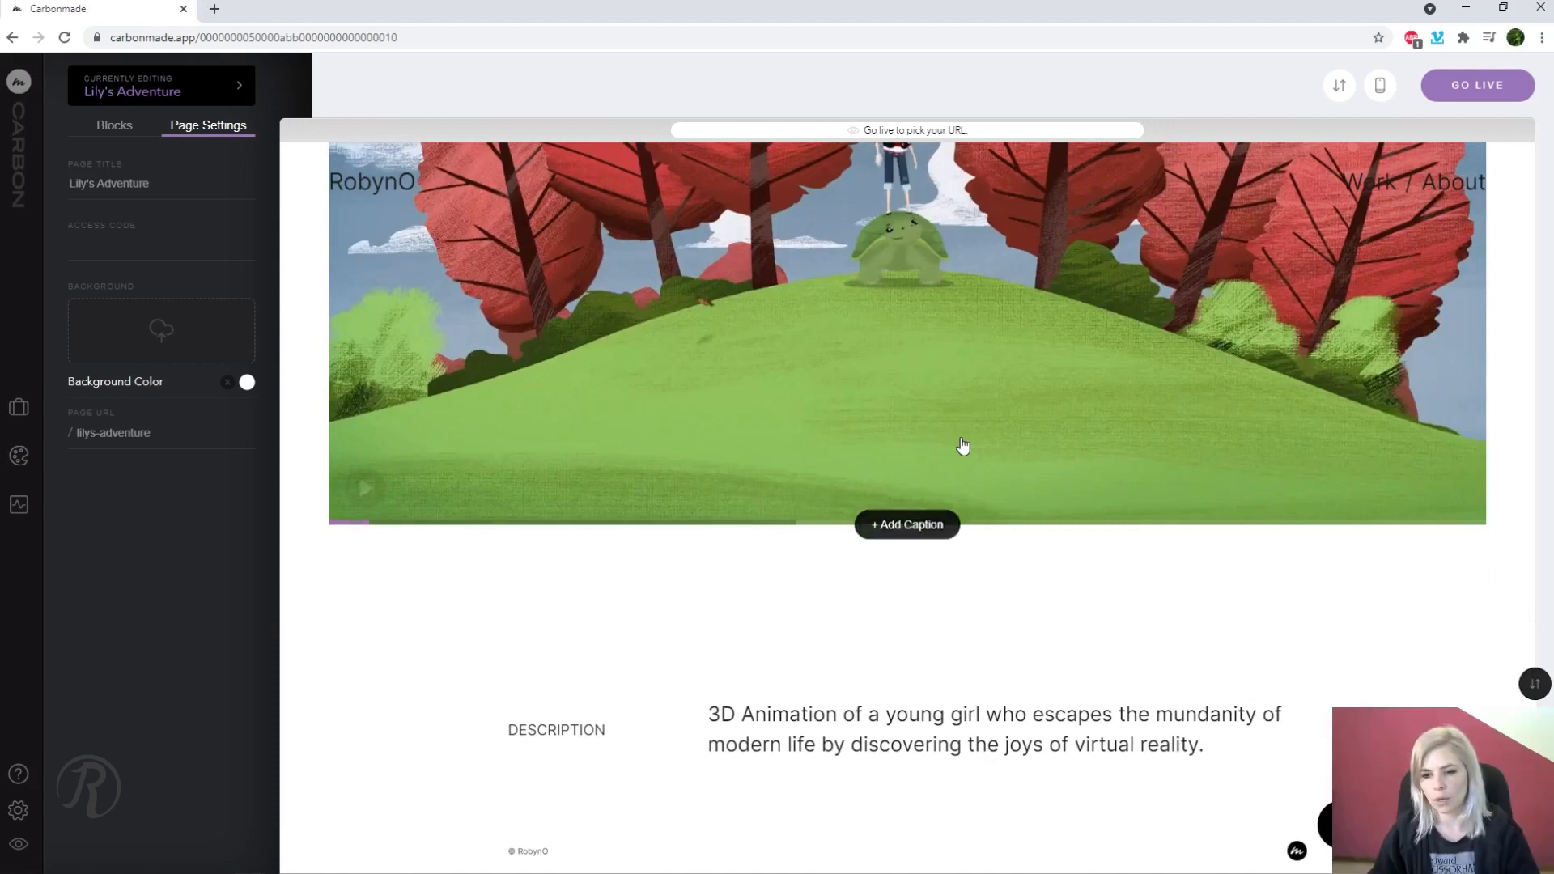
left_click(1206, 745)
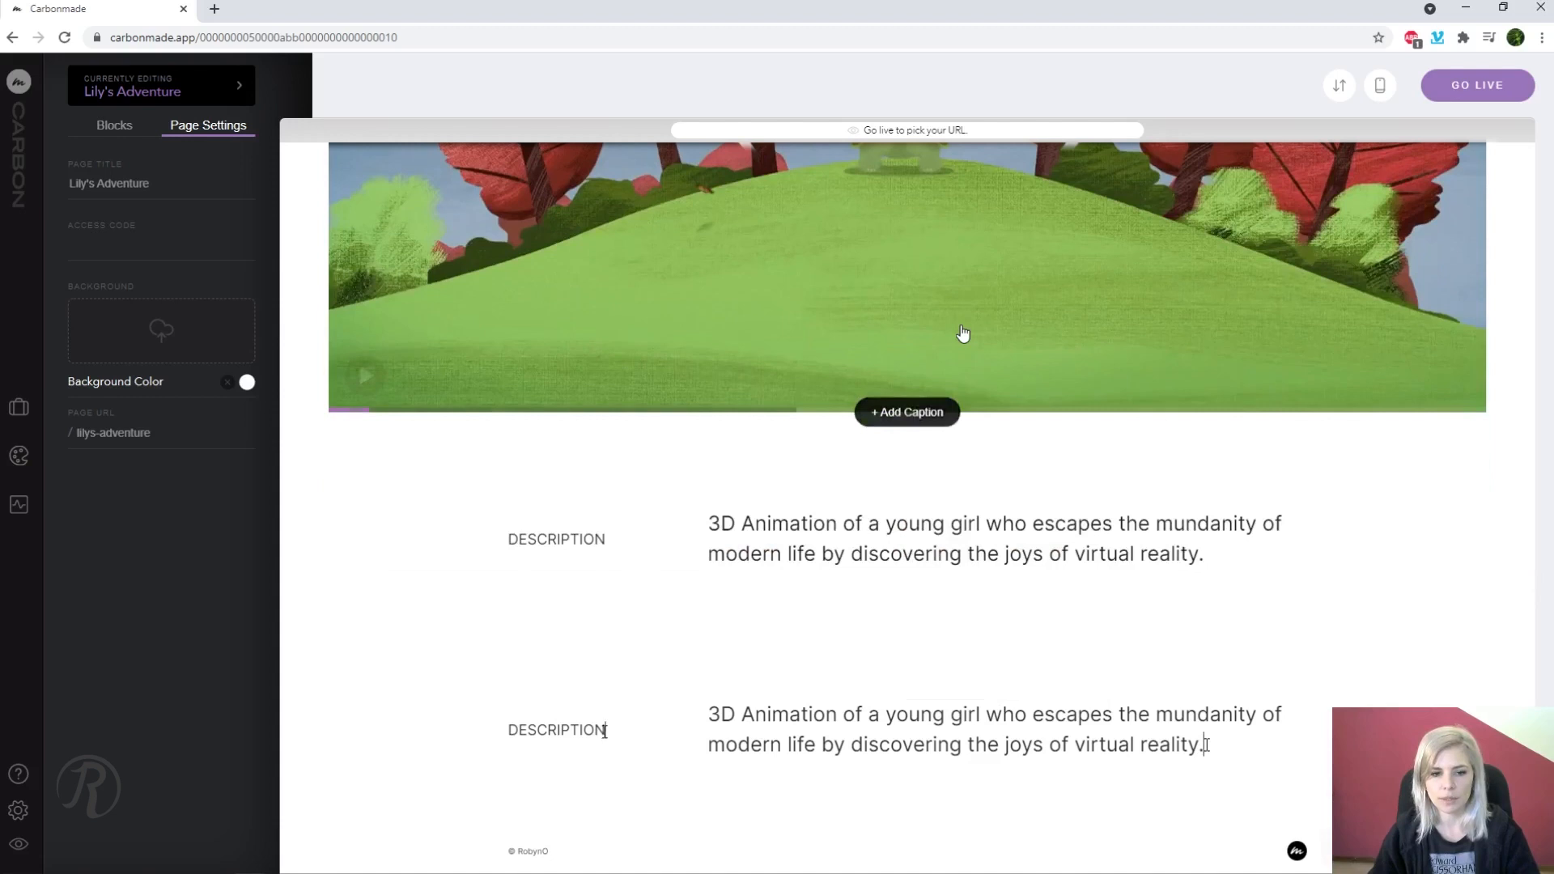
left_click_drag(604, 730, 513, 766)
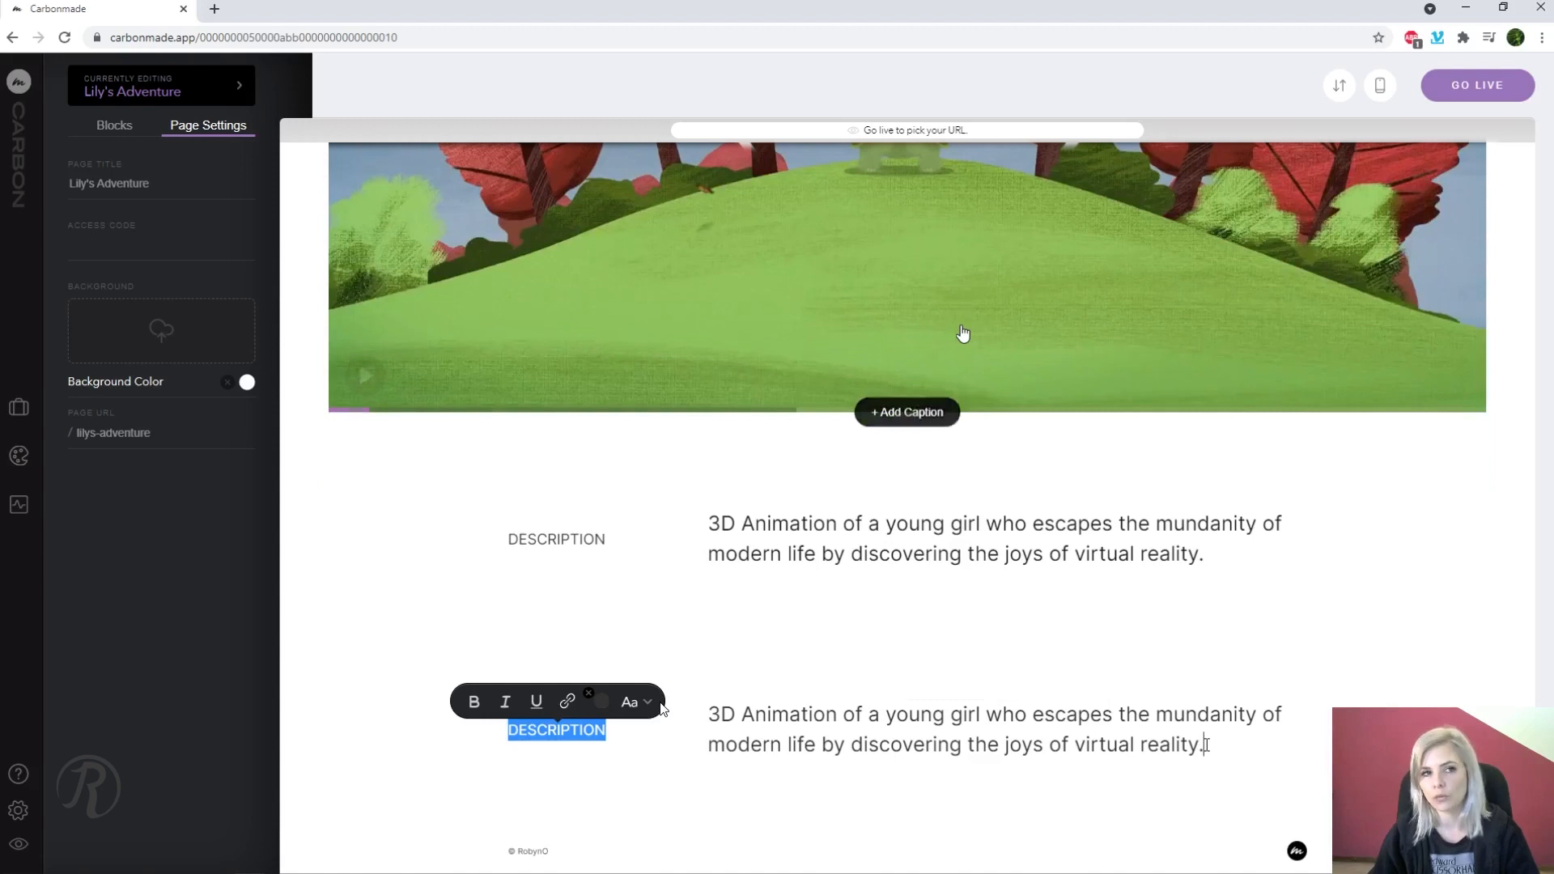
type("My")
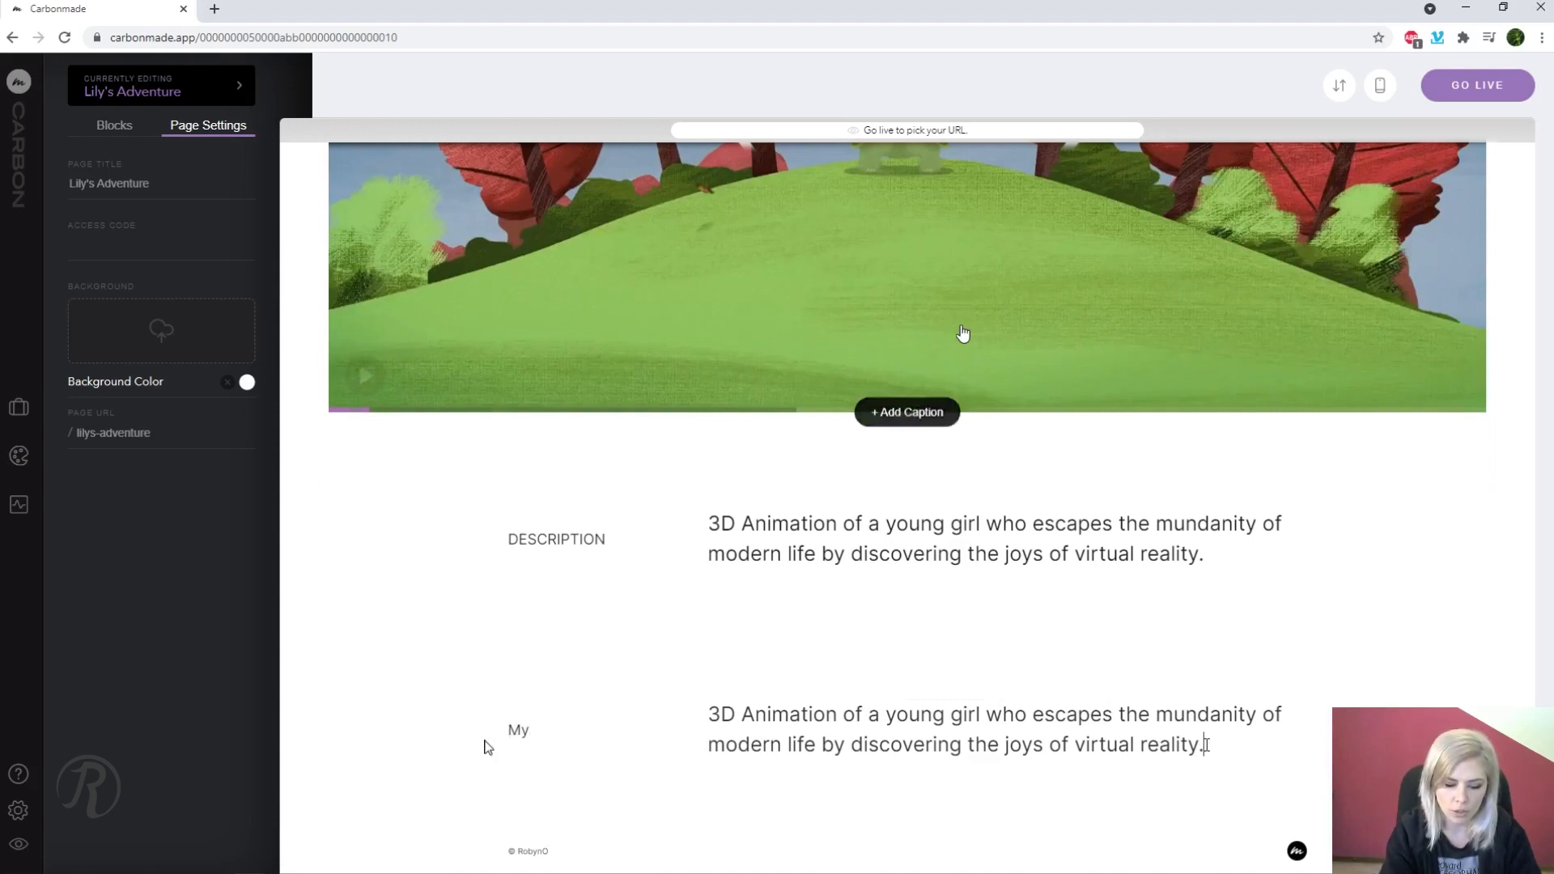
type(" Role")
Replace the My Role paragraph with "Scriptwriting, Creative and Art Direction, Character Design, Main Character Modelling, Rigging and Texturing, Animation"
left_click(1169, 738)
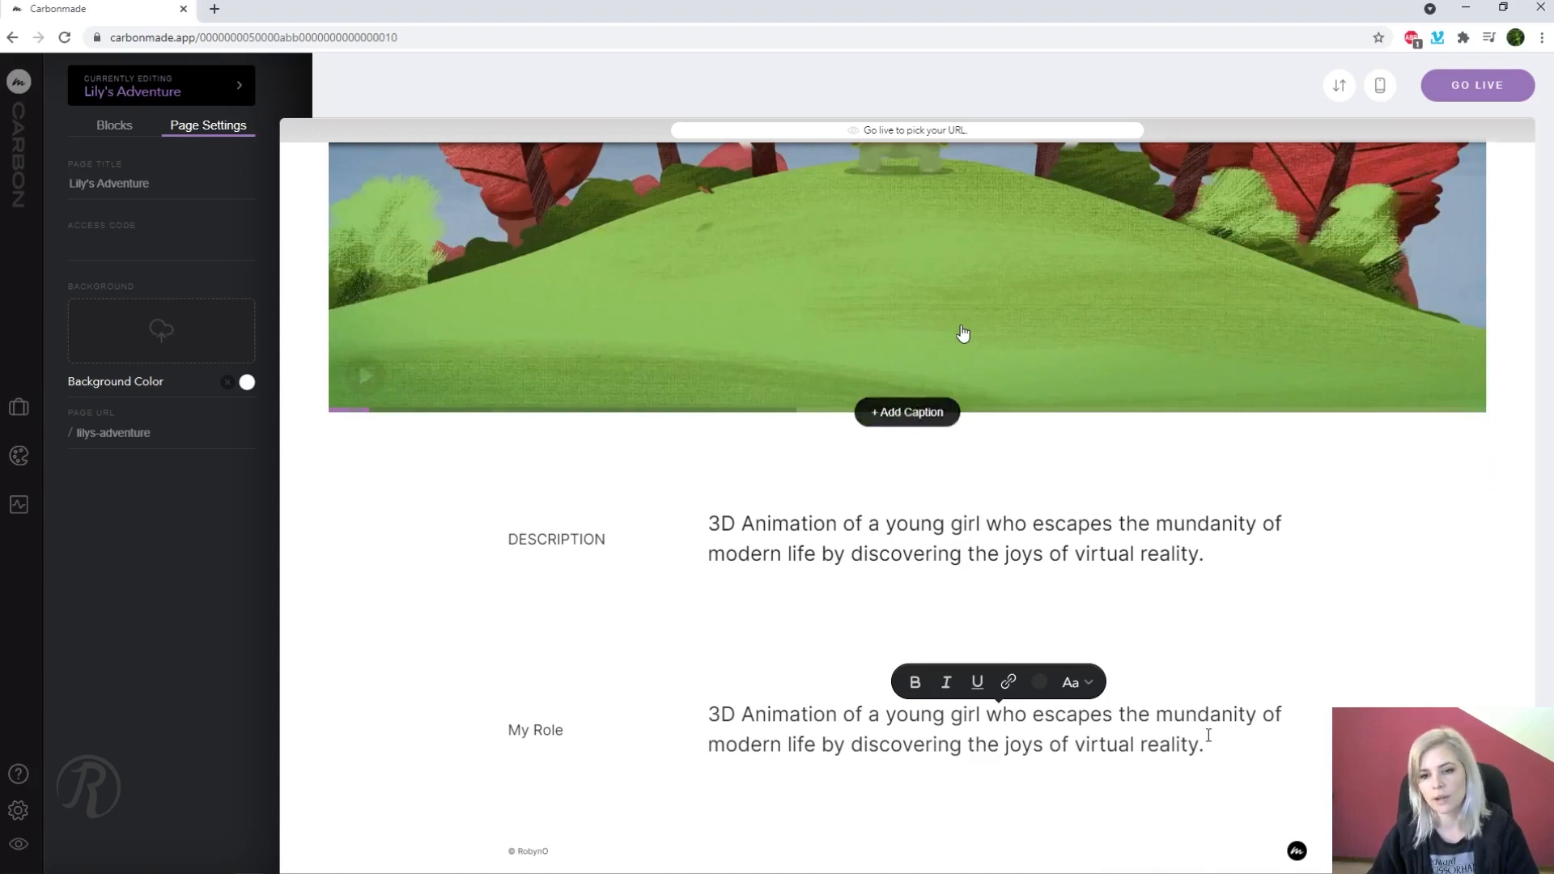
left_click_drag(1207, 745, 706, 723)
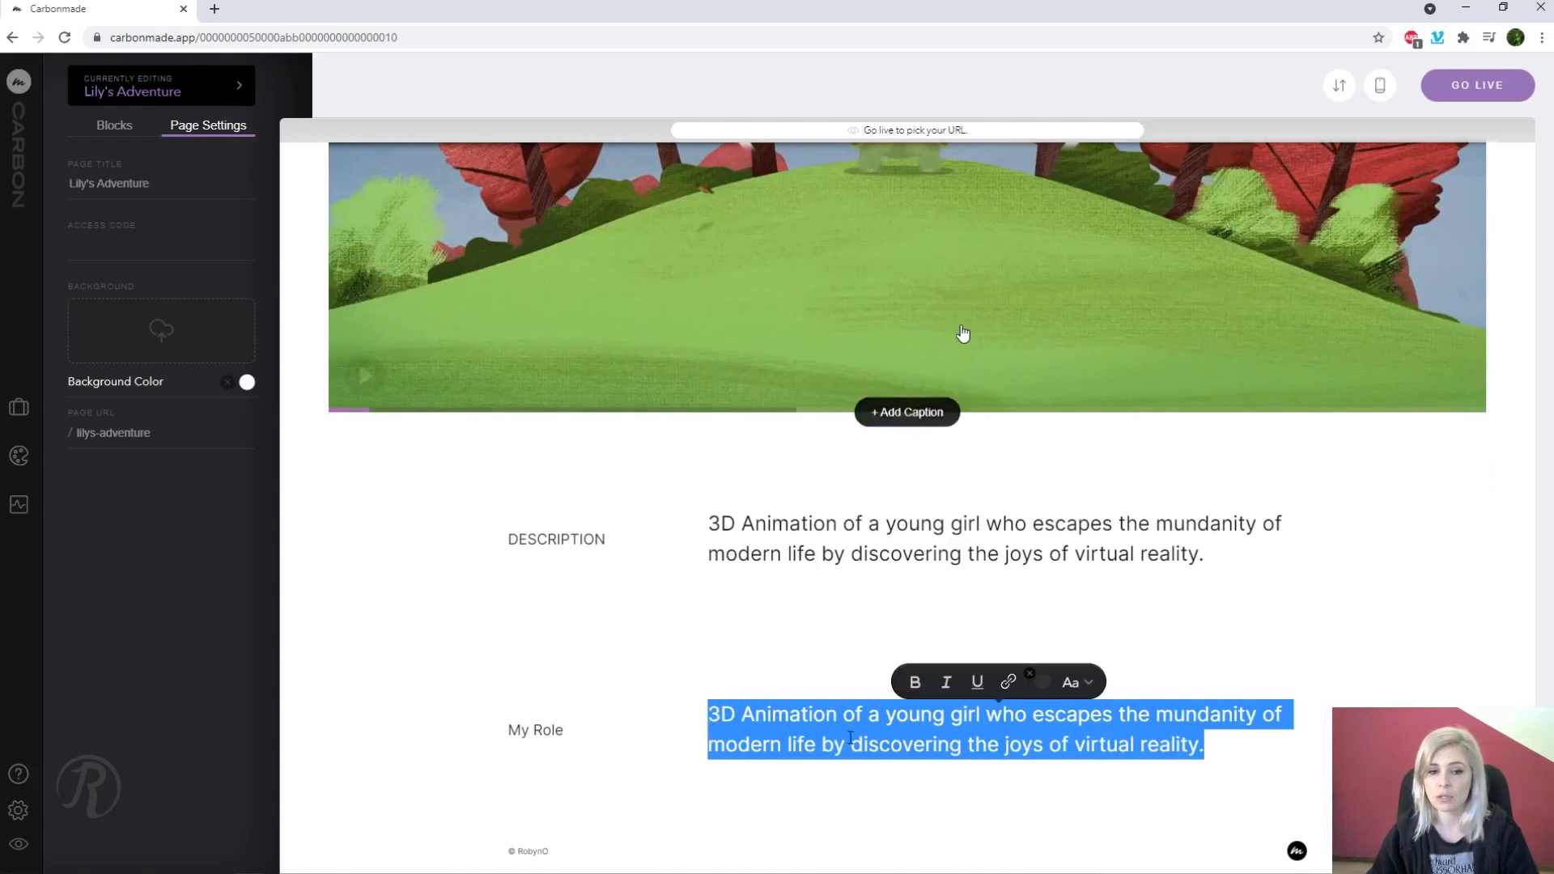
type("Creative and Art Direction,")
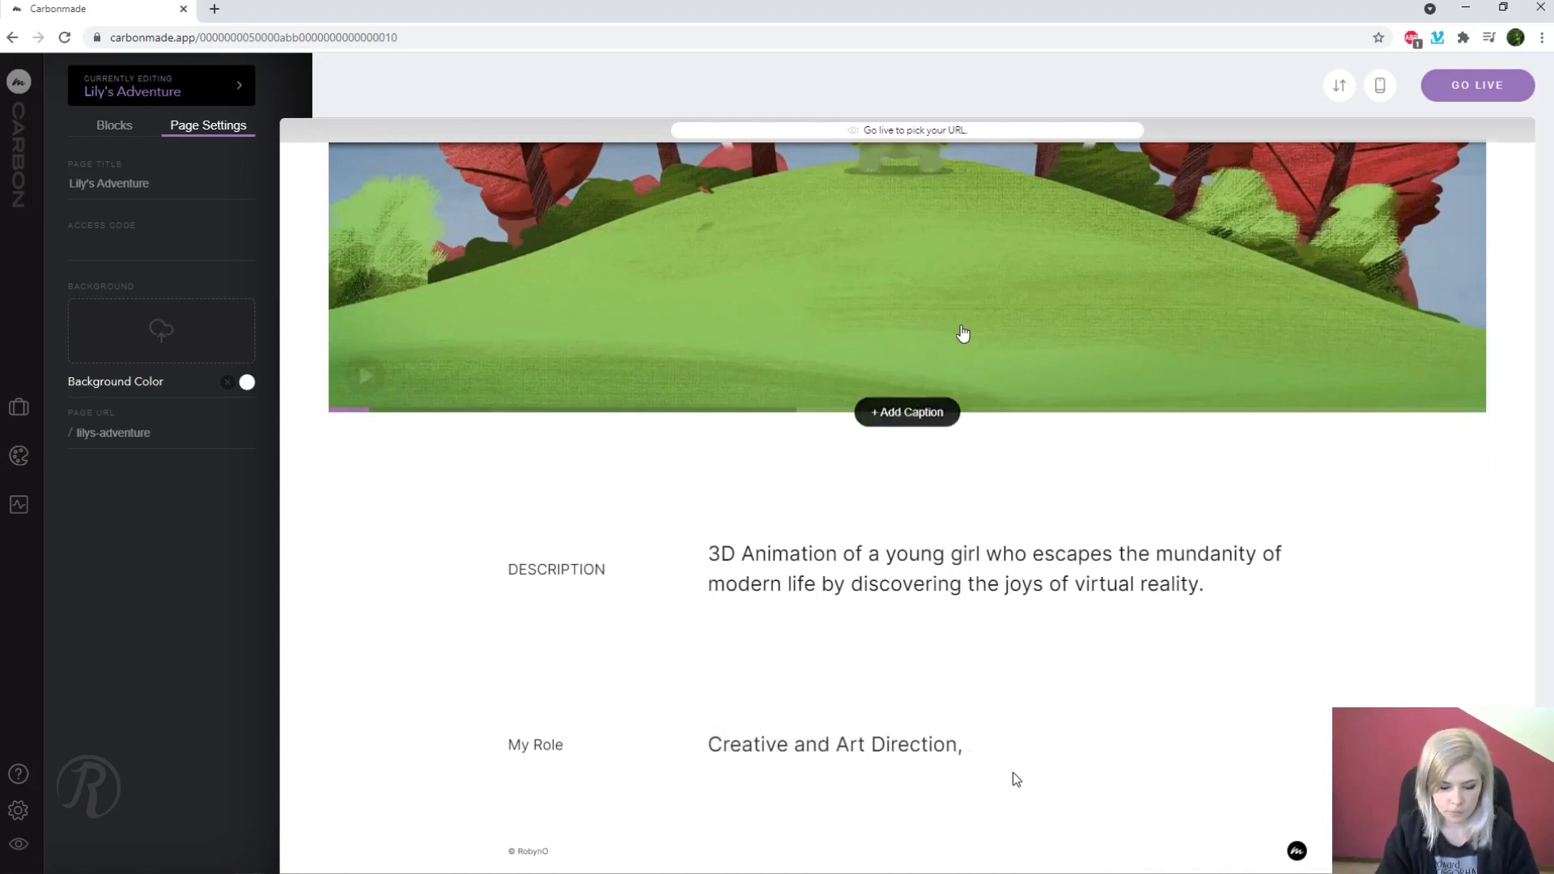
type(" Character Design, Main Character Modelling, Rigging and Texturing, Animation")
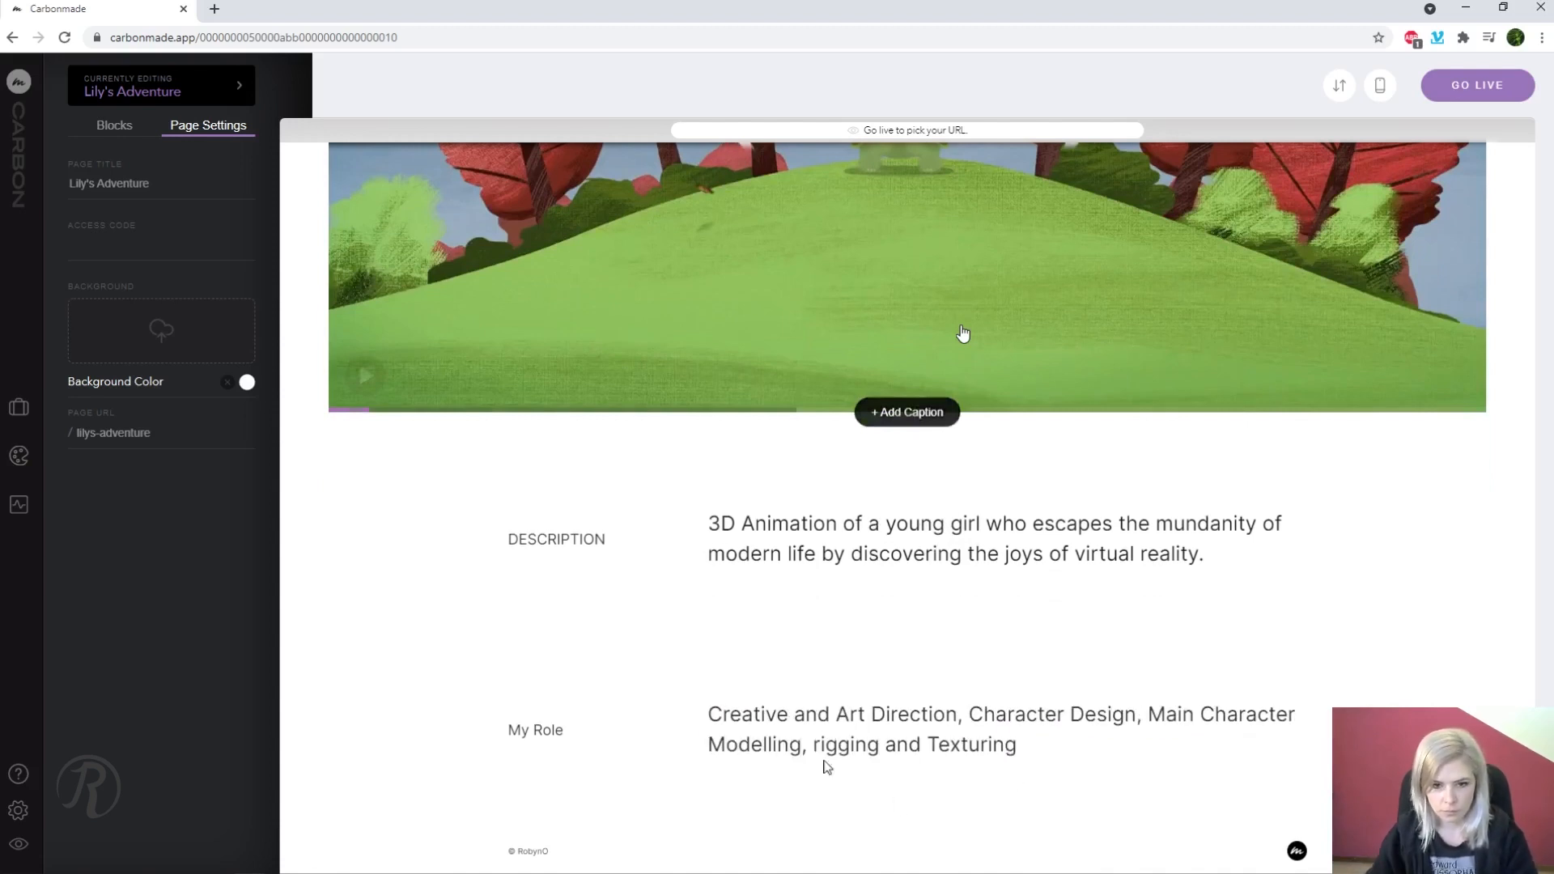
key("ctrl+Home")
type("Scriptwriting,")
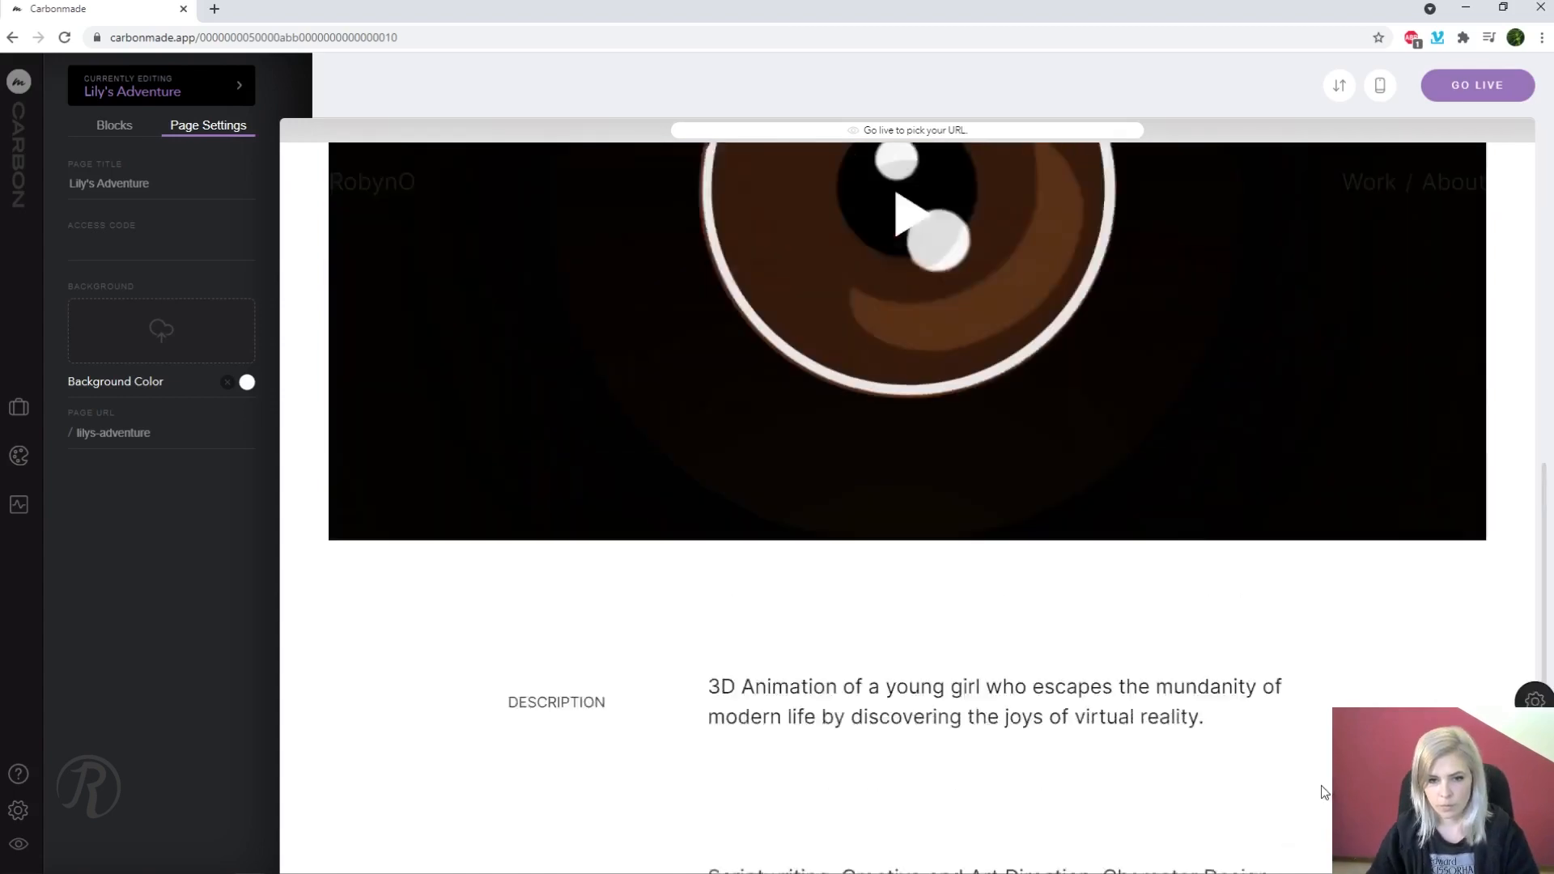
Review the video and description blocks on the Lily's Adventure page
scroll(1324, 791, "up", 10)
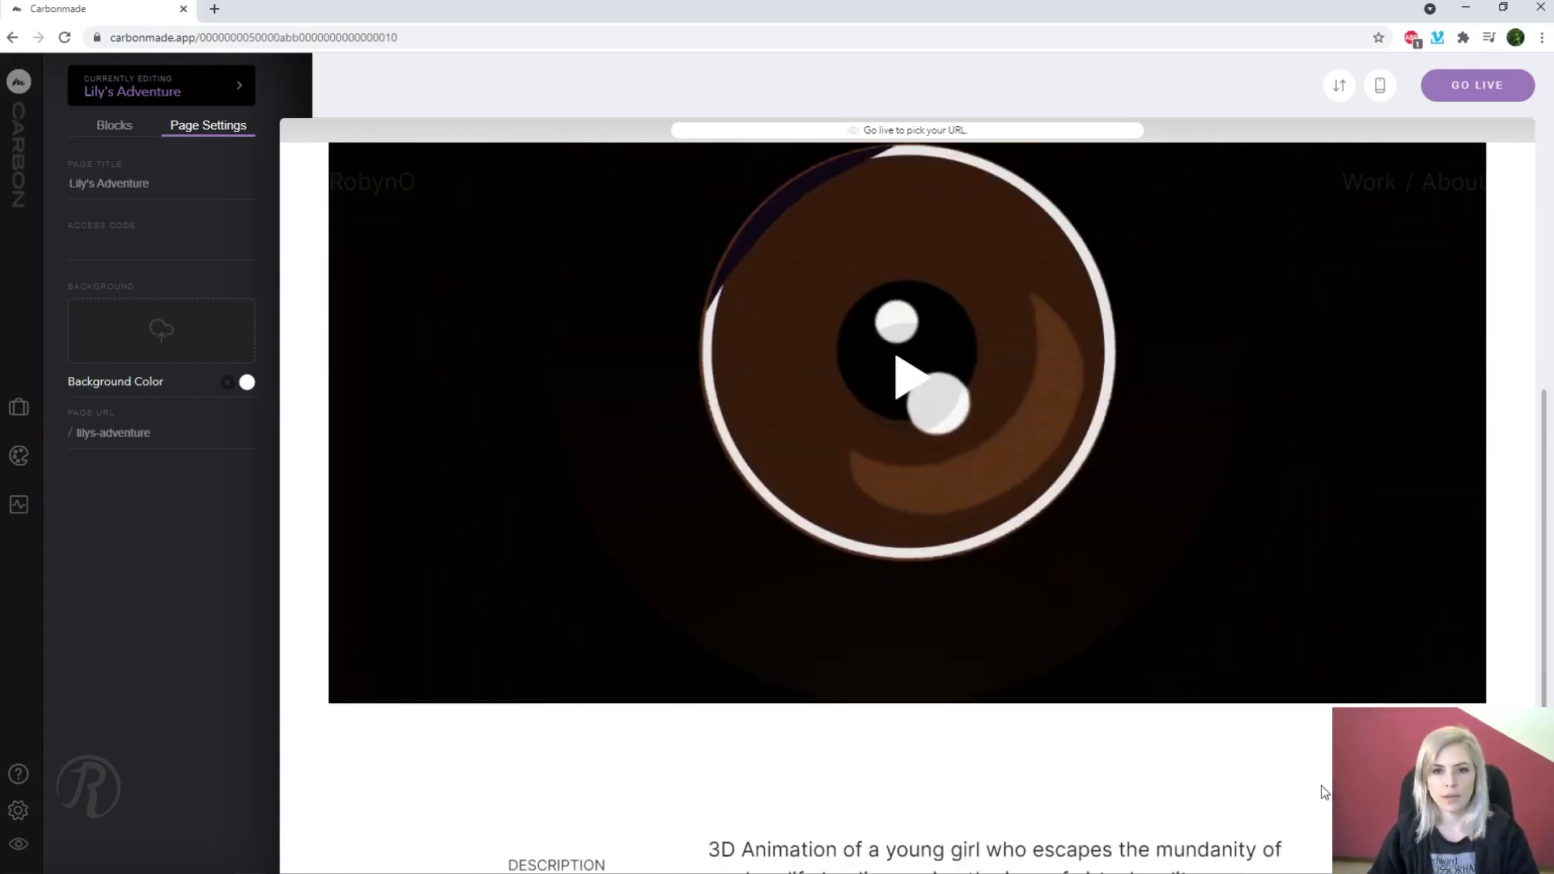
scroll(1324, 793, "down", 10)
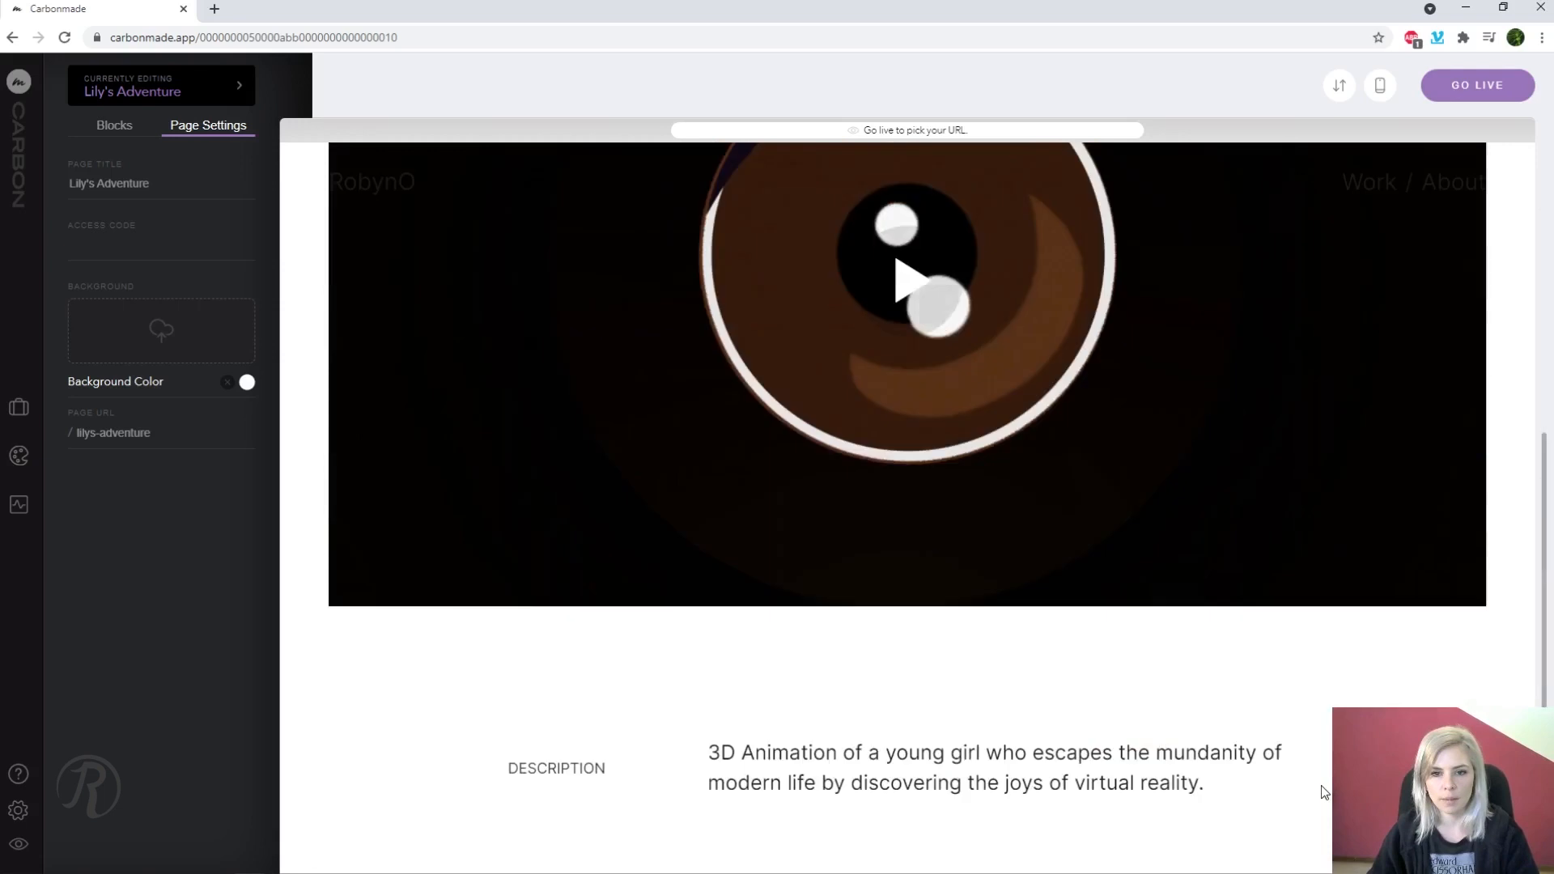
scroll(1324, 793, "up", 2)
scroll(1324, 791, "up", 2)
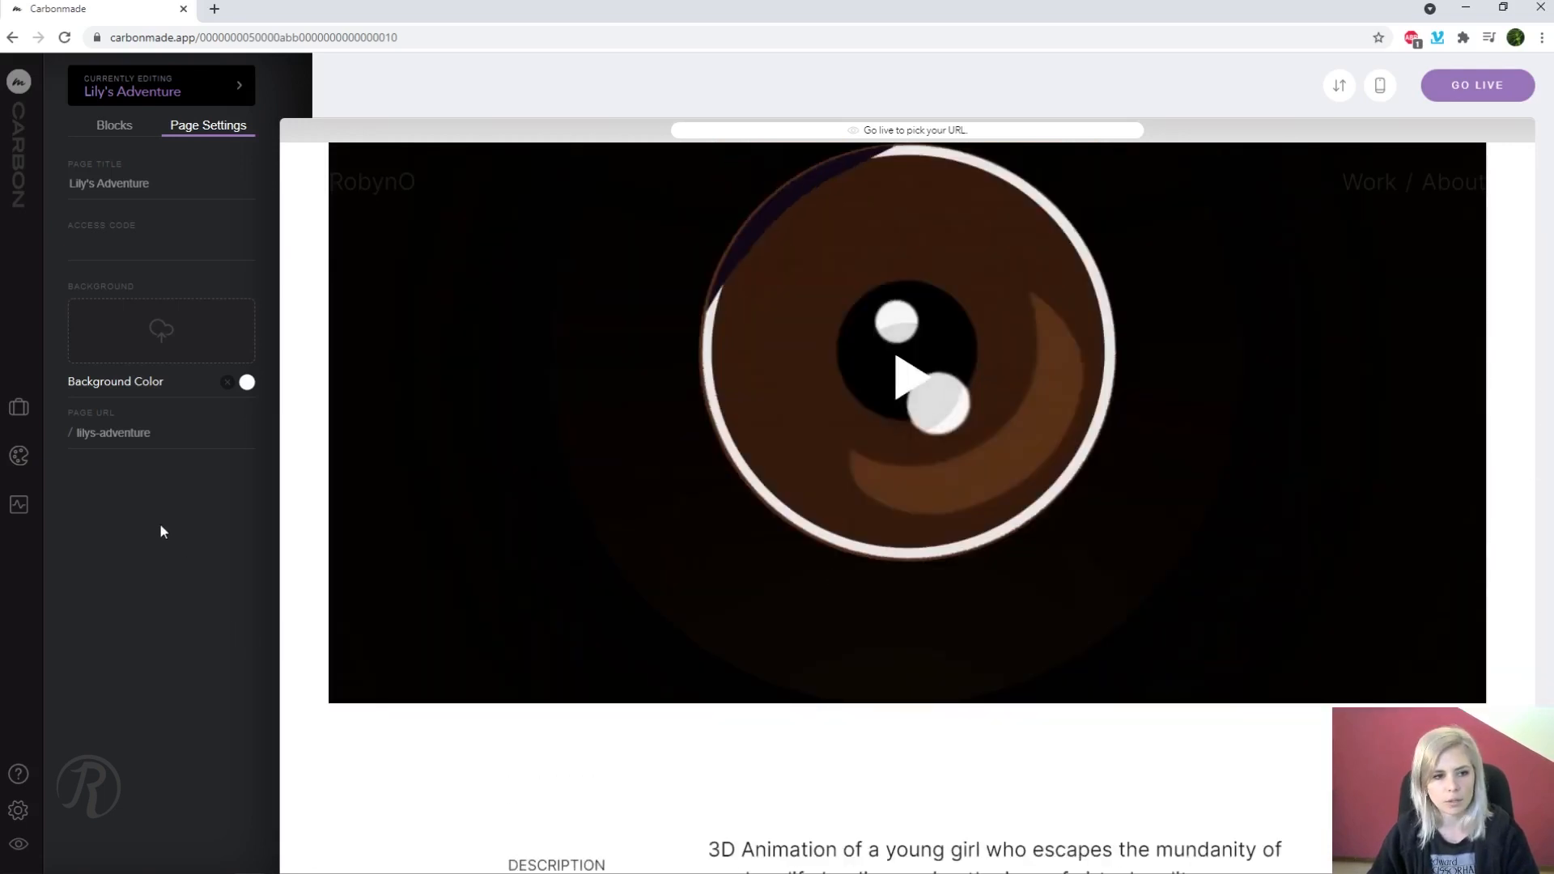
scroll(465, 618, "up", 3)
scroll(466, 619, "down", 4)
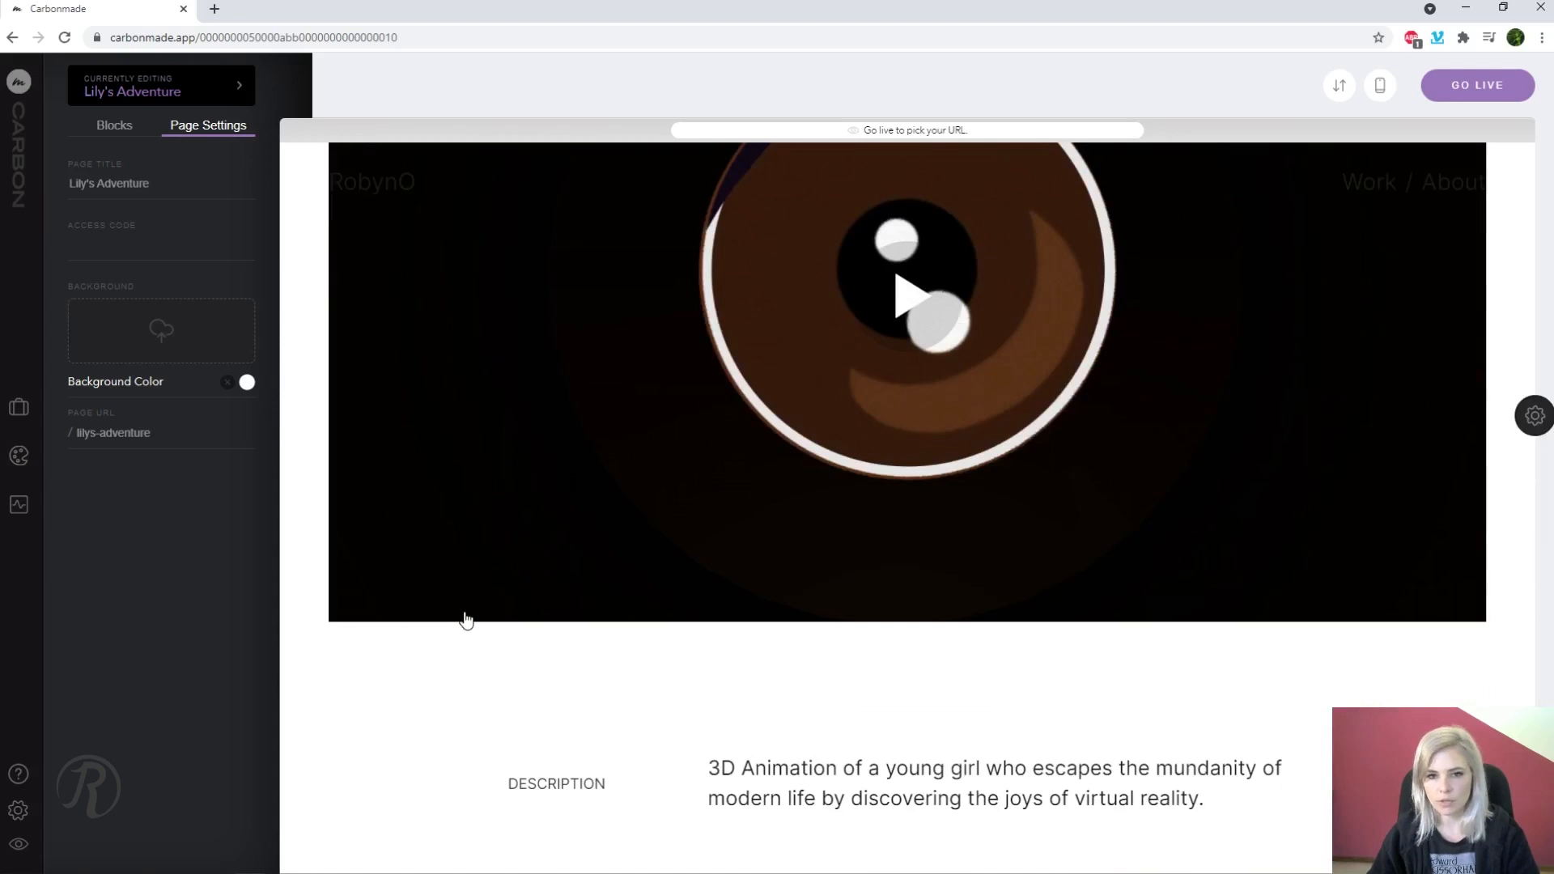
scroll(465, 619, "up", 3)
scroll(465, 619, "down", 2)
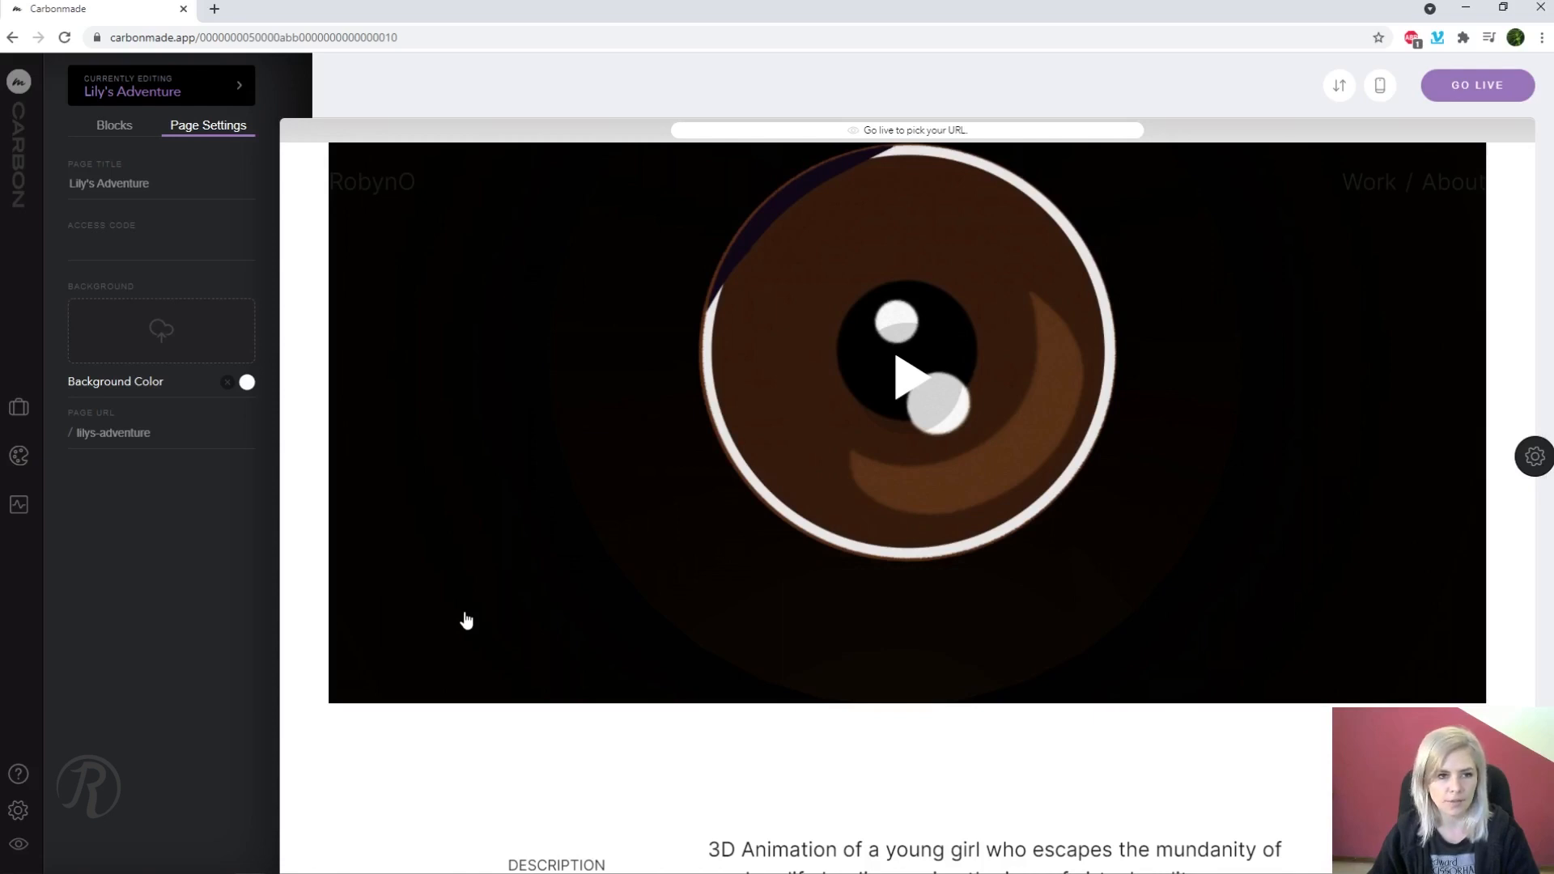
Add a two-image block with headlines and captions to the page, directly below the video
left_click(104, 131)
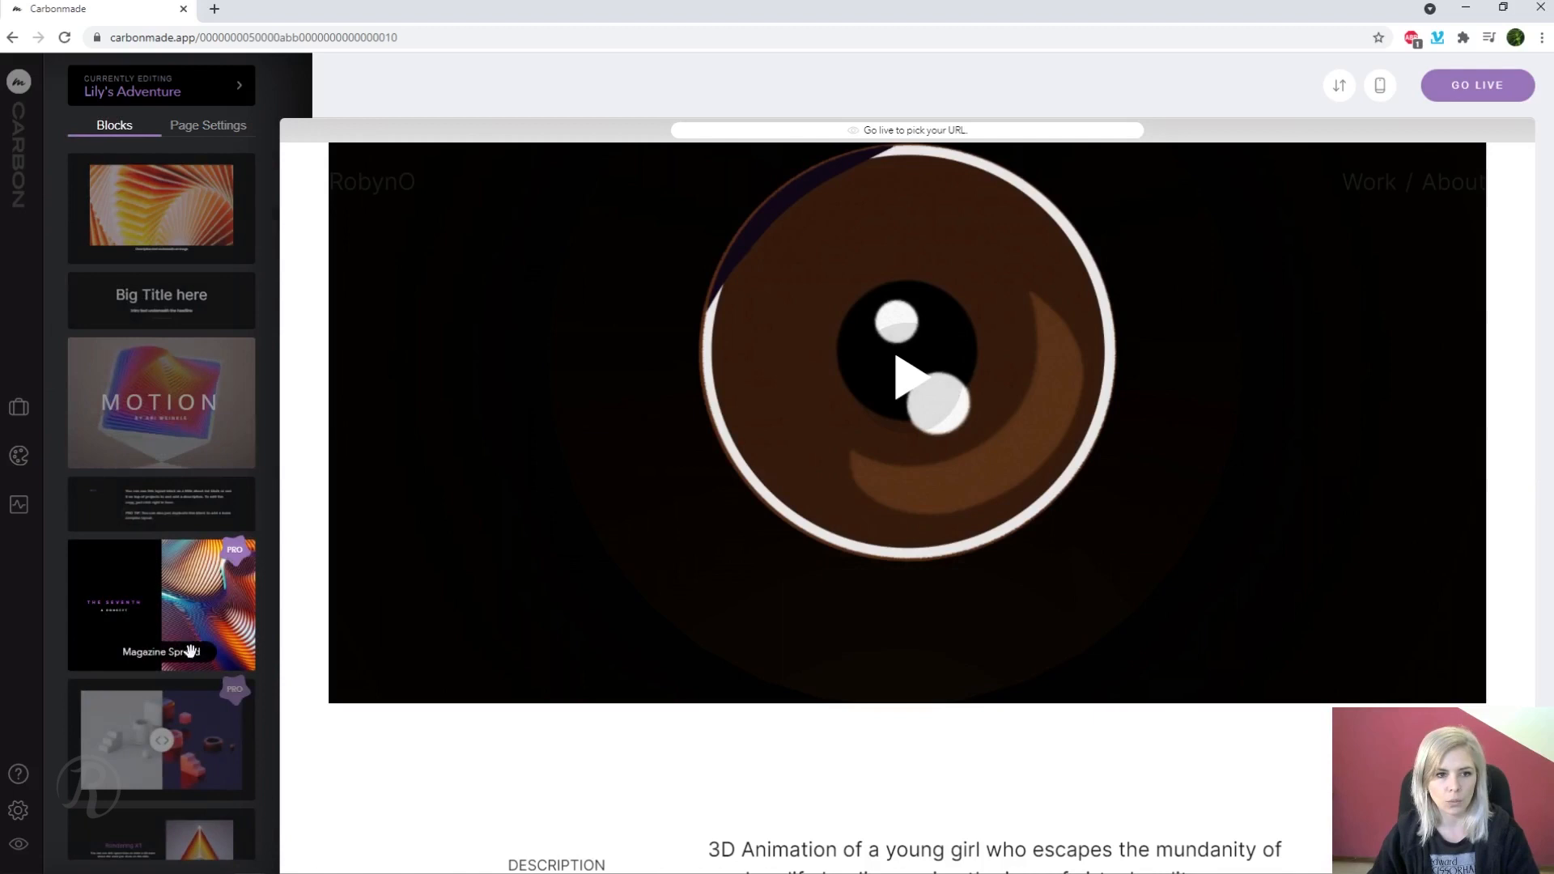
scroll(314, 545, "down", 2)
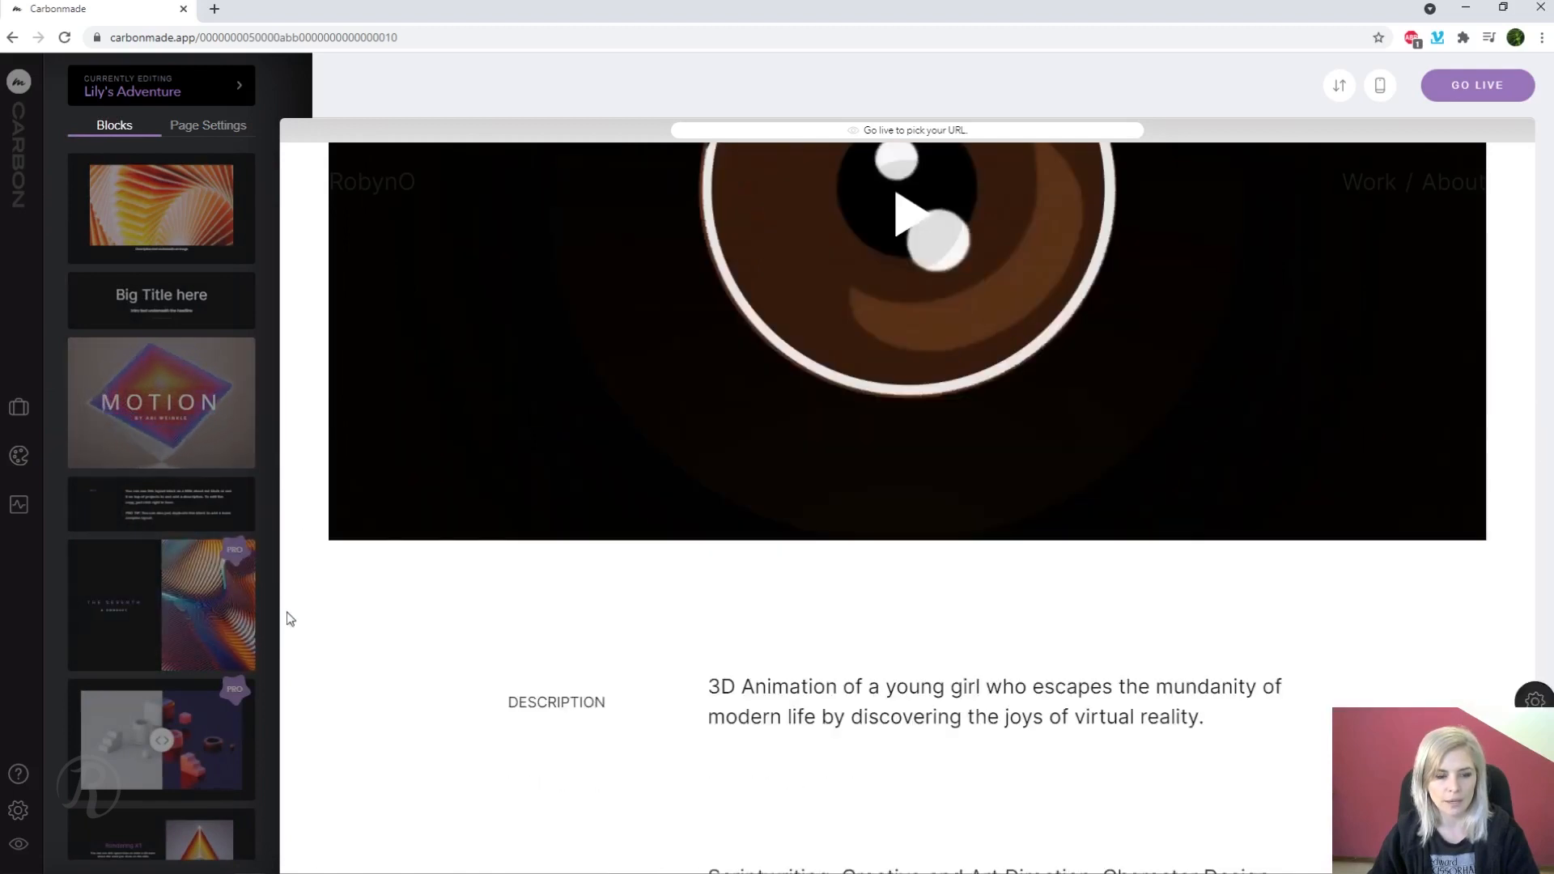
scroll(162, 640, "down", 4)
left_click_drag(162, 526, 576, 586)
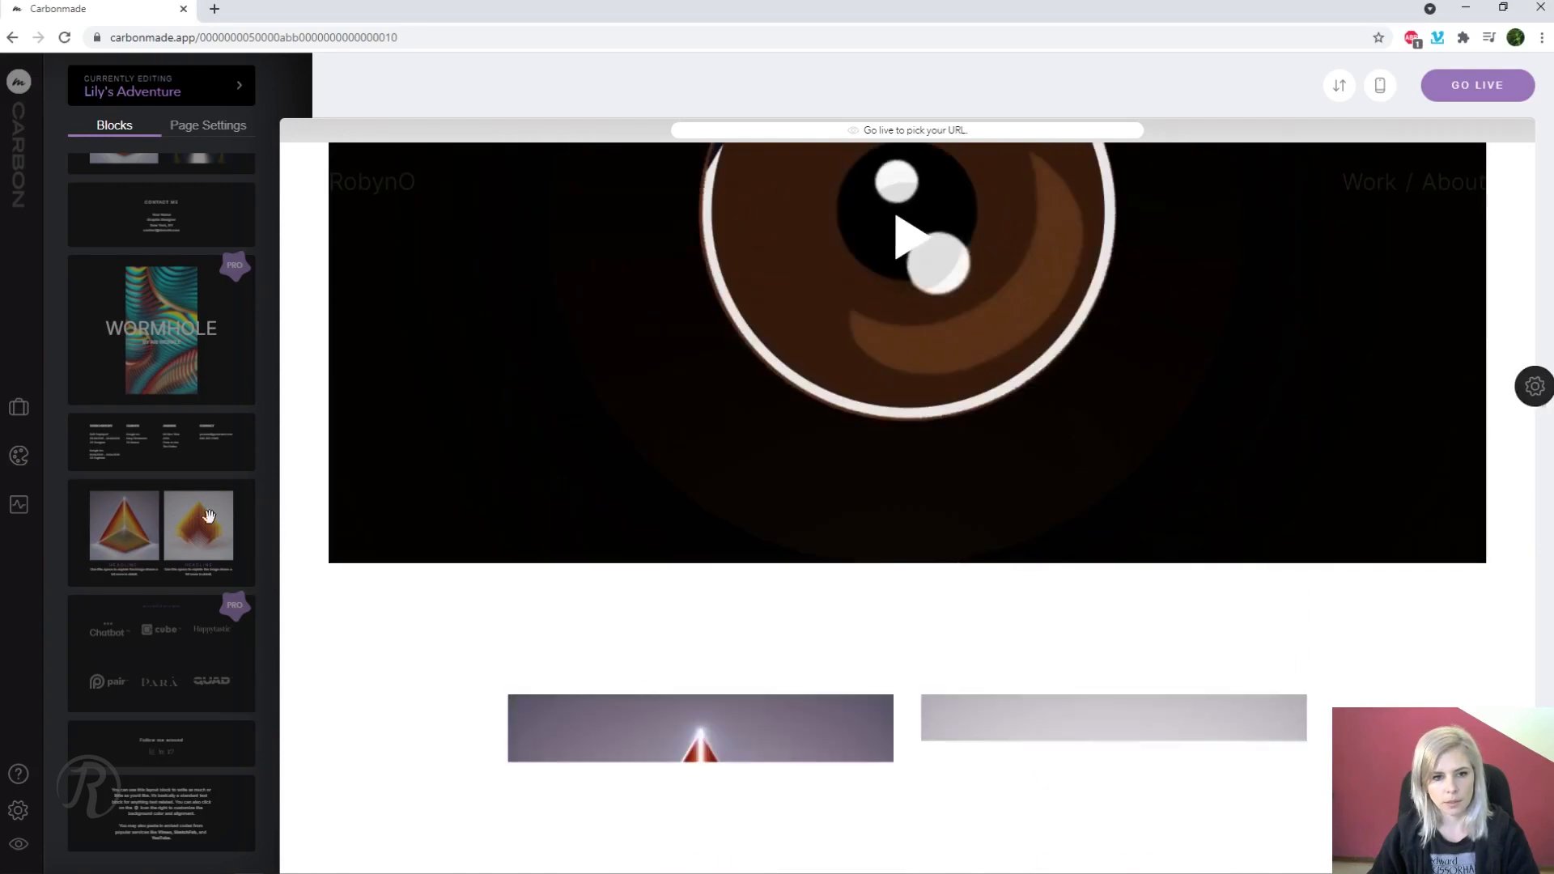
scroll(479, 631, "down", 3)
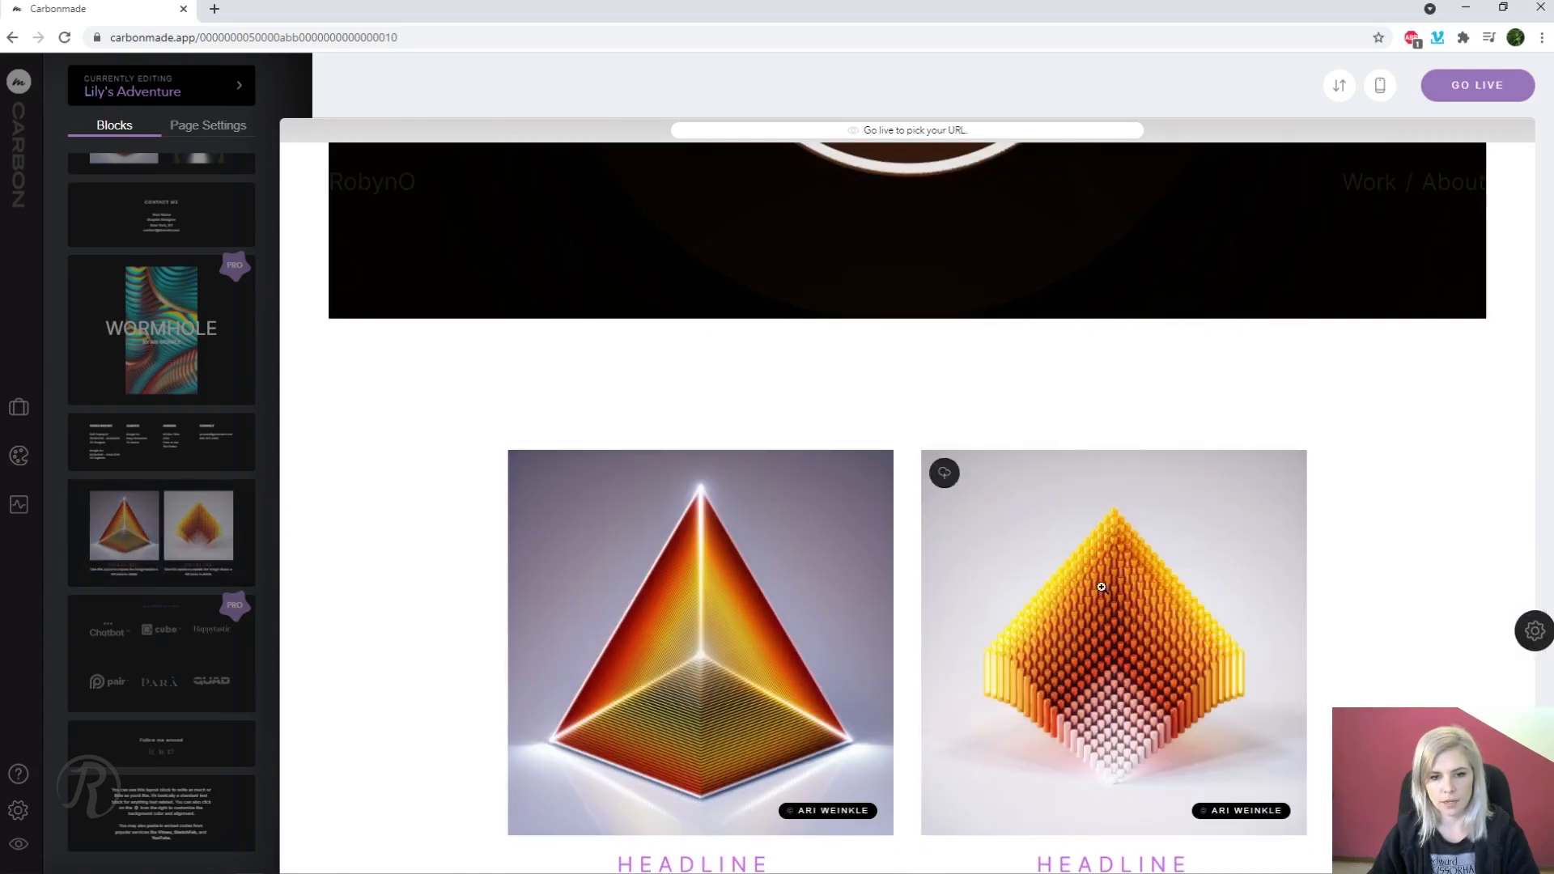
scroll(821, 628, "down", 4)
scroll(821, 629, "up", 2)
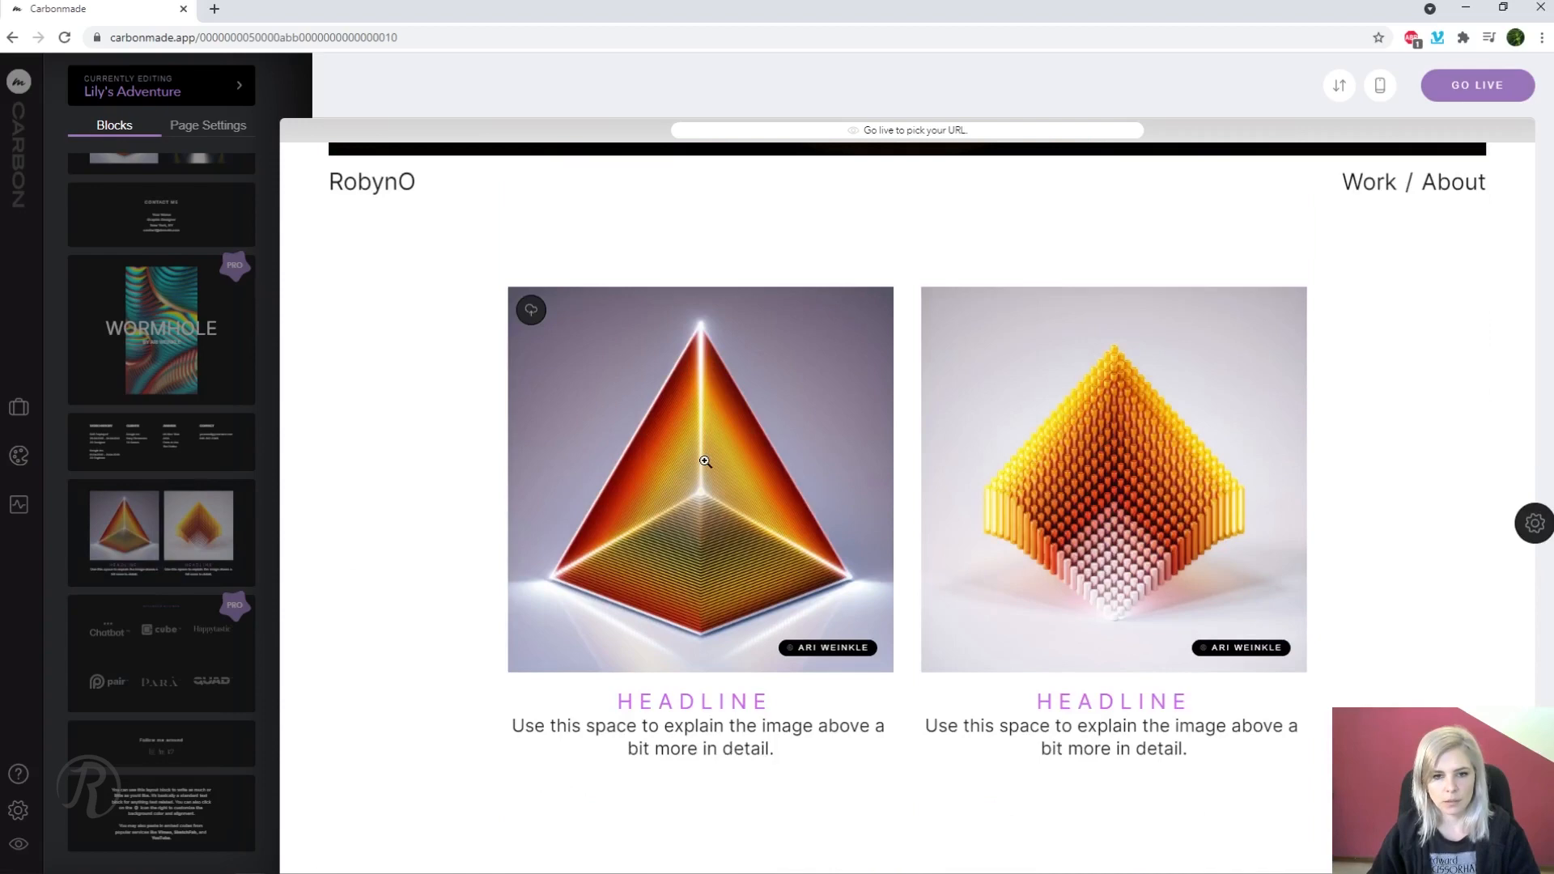
Reorder the page blocks so the two-image block comes after the My Role block
scroll(1052, 486, "down", 5)
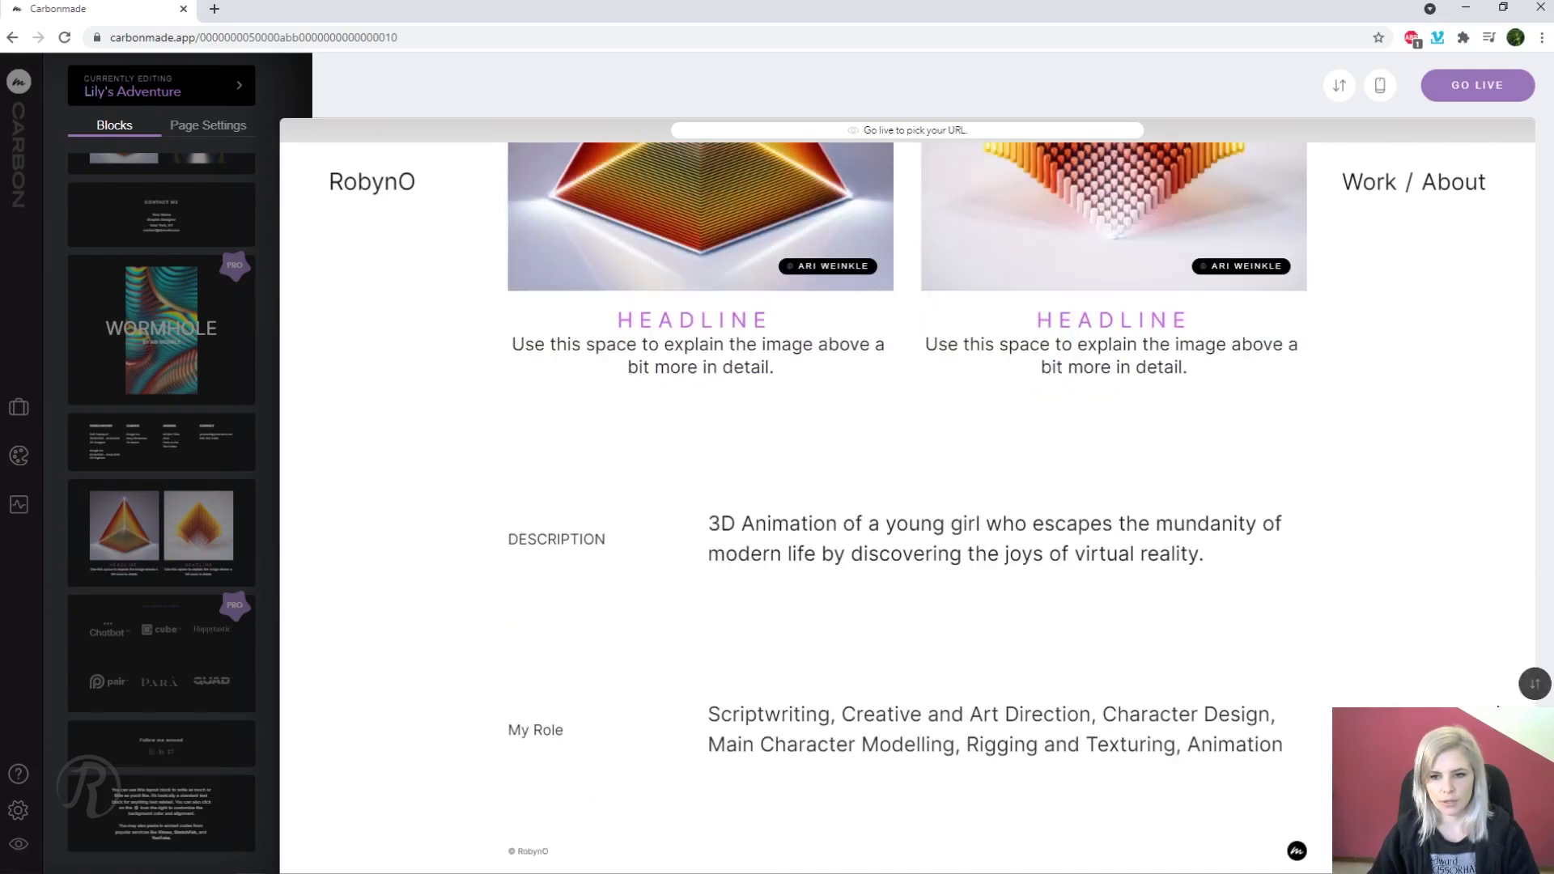
left_click(1534, 684)
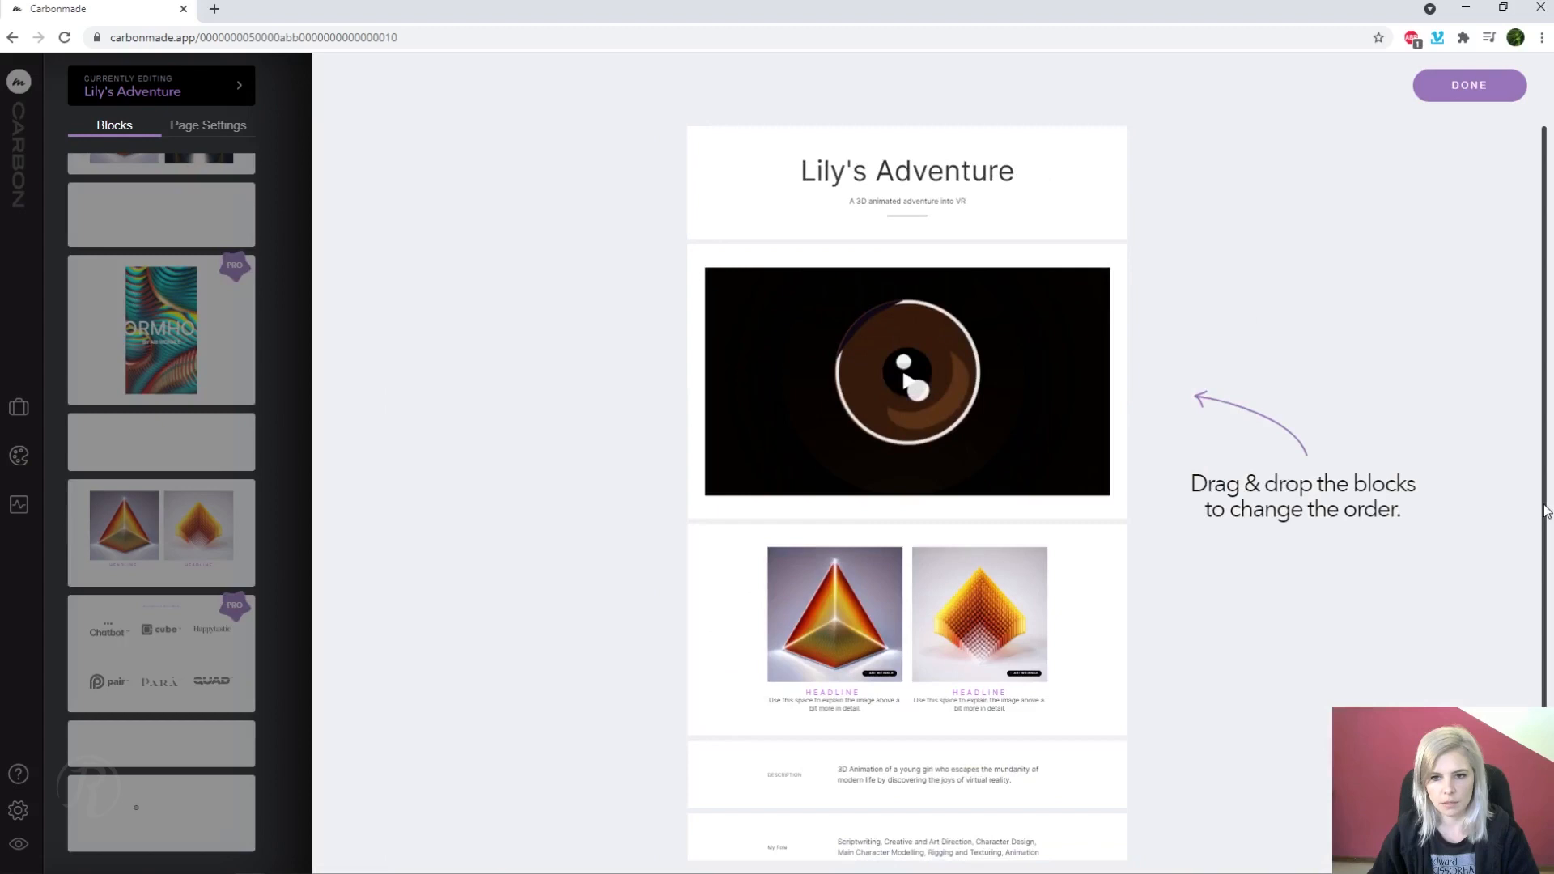
left_click_drag(1085, 547, 1051, 812)
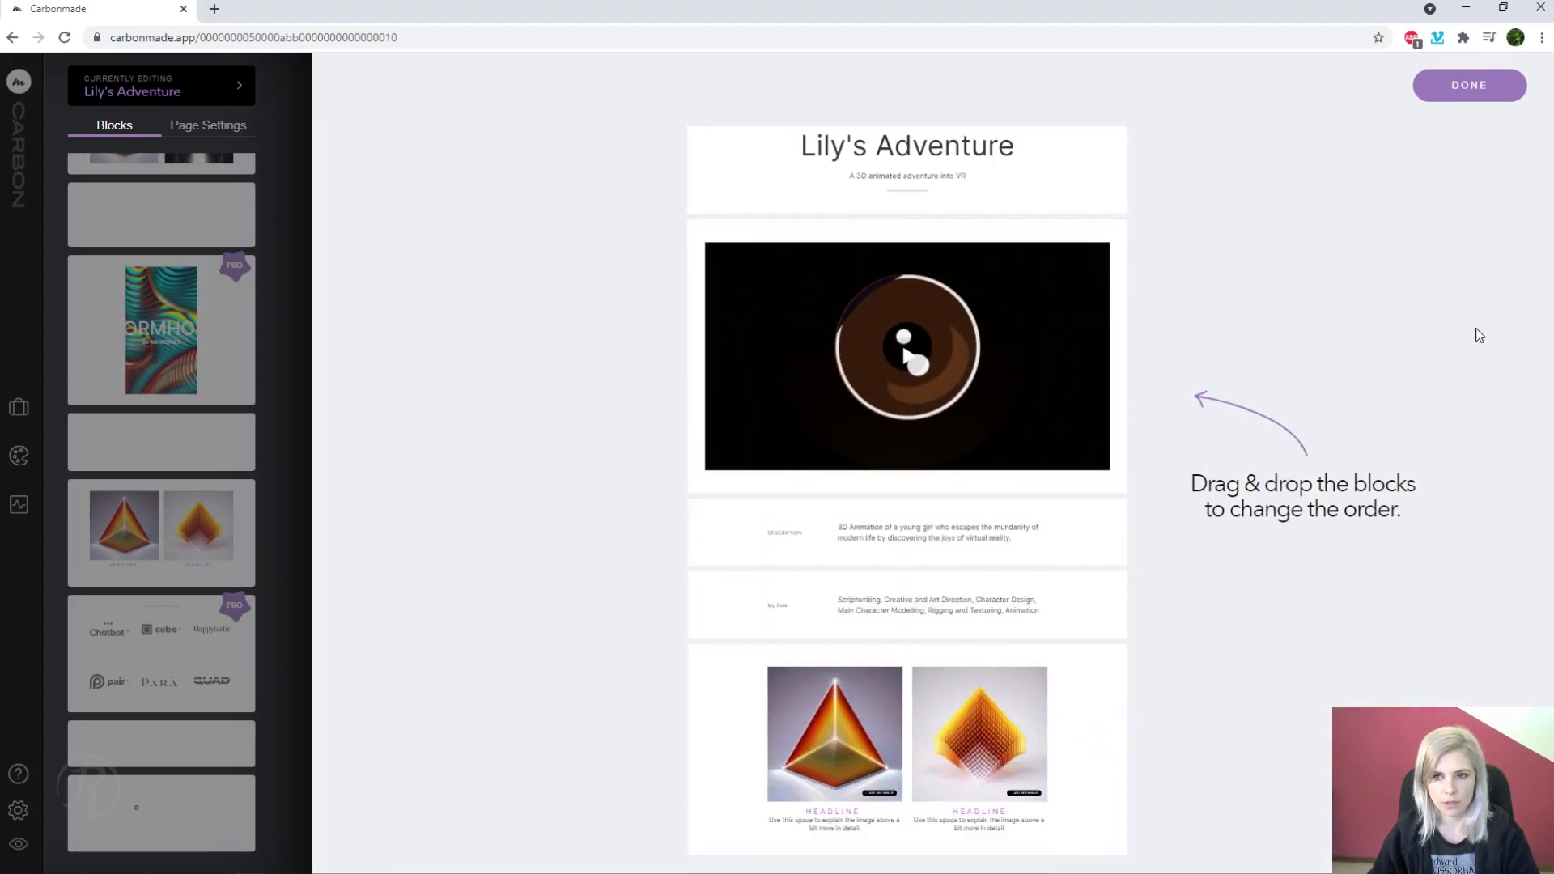
left_click(1476, 85)
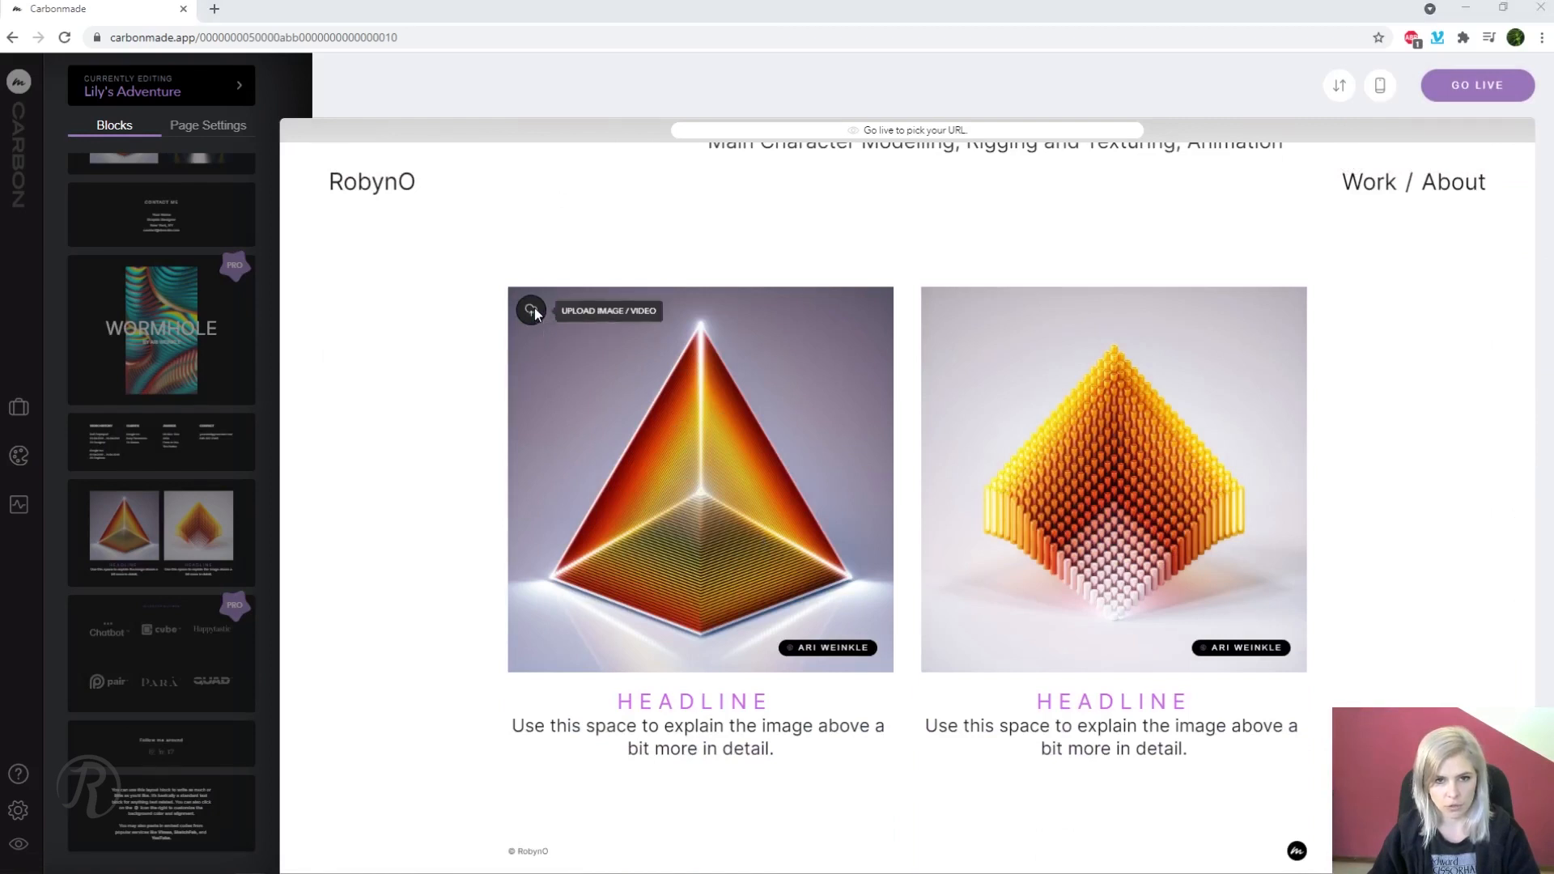
Upload the full-body character media into the block's first image slot and replace its headline with "Turntable"
left_click(534, 314)
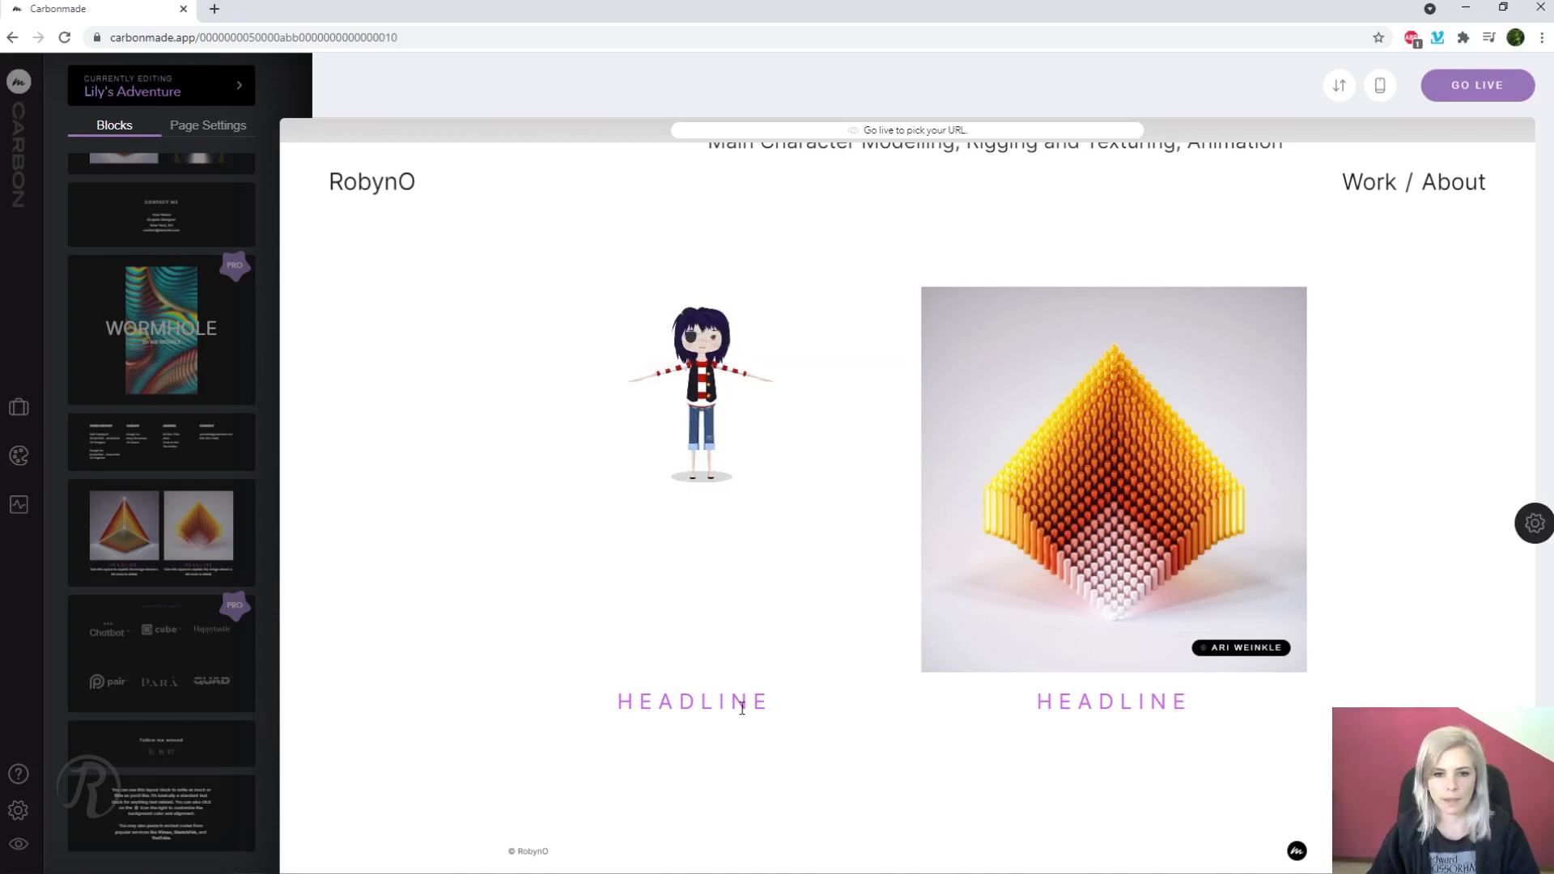
left_click_drag(782, 694, 555, 687)
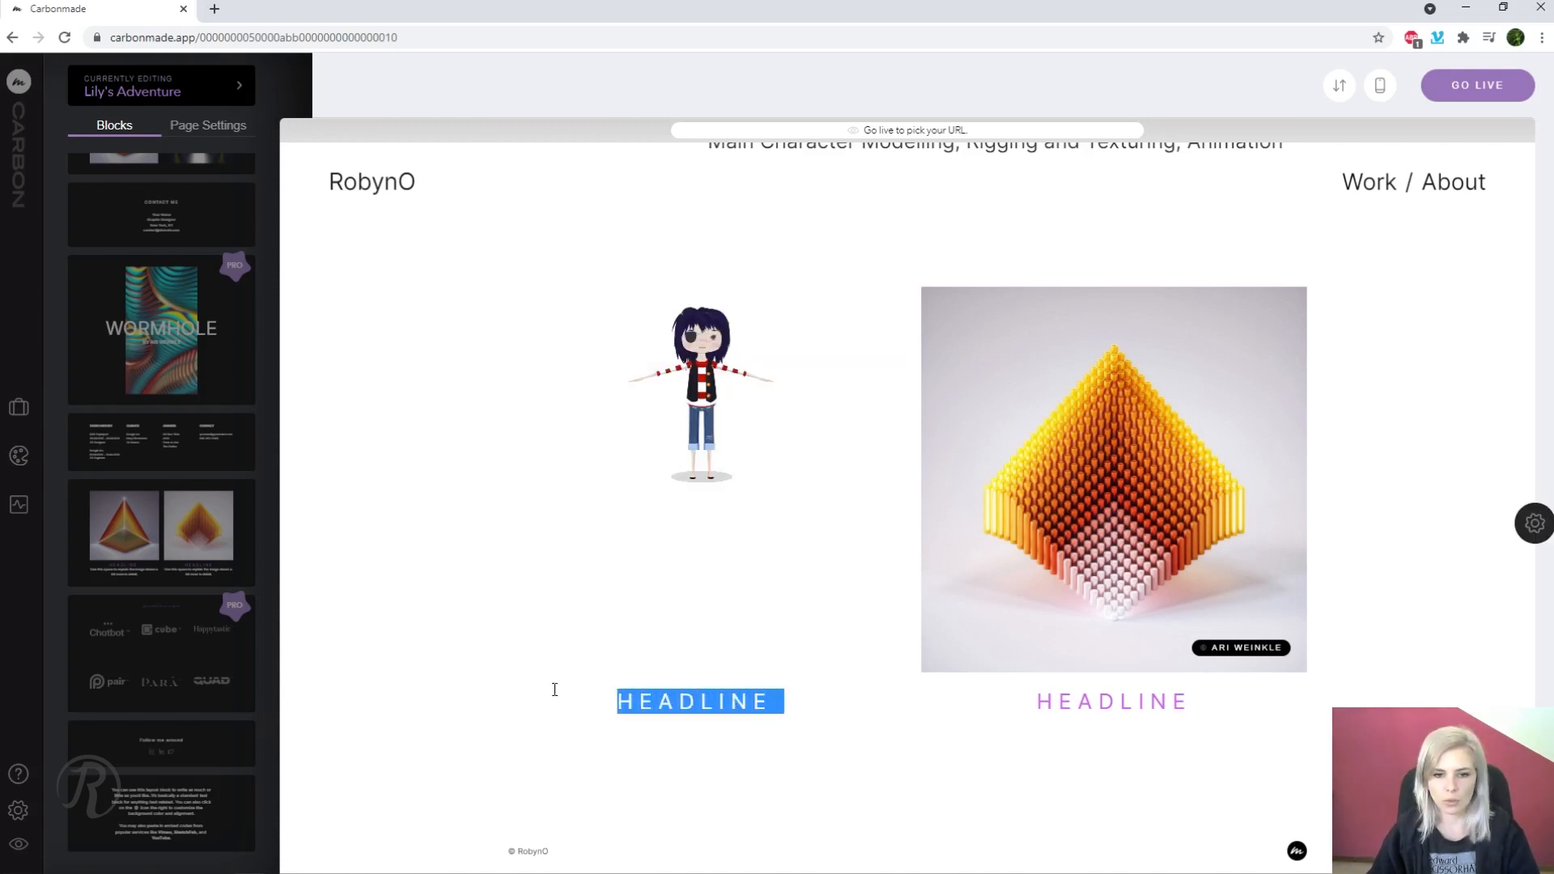
type("Turn")
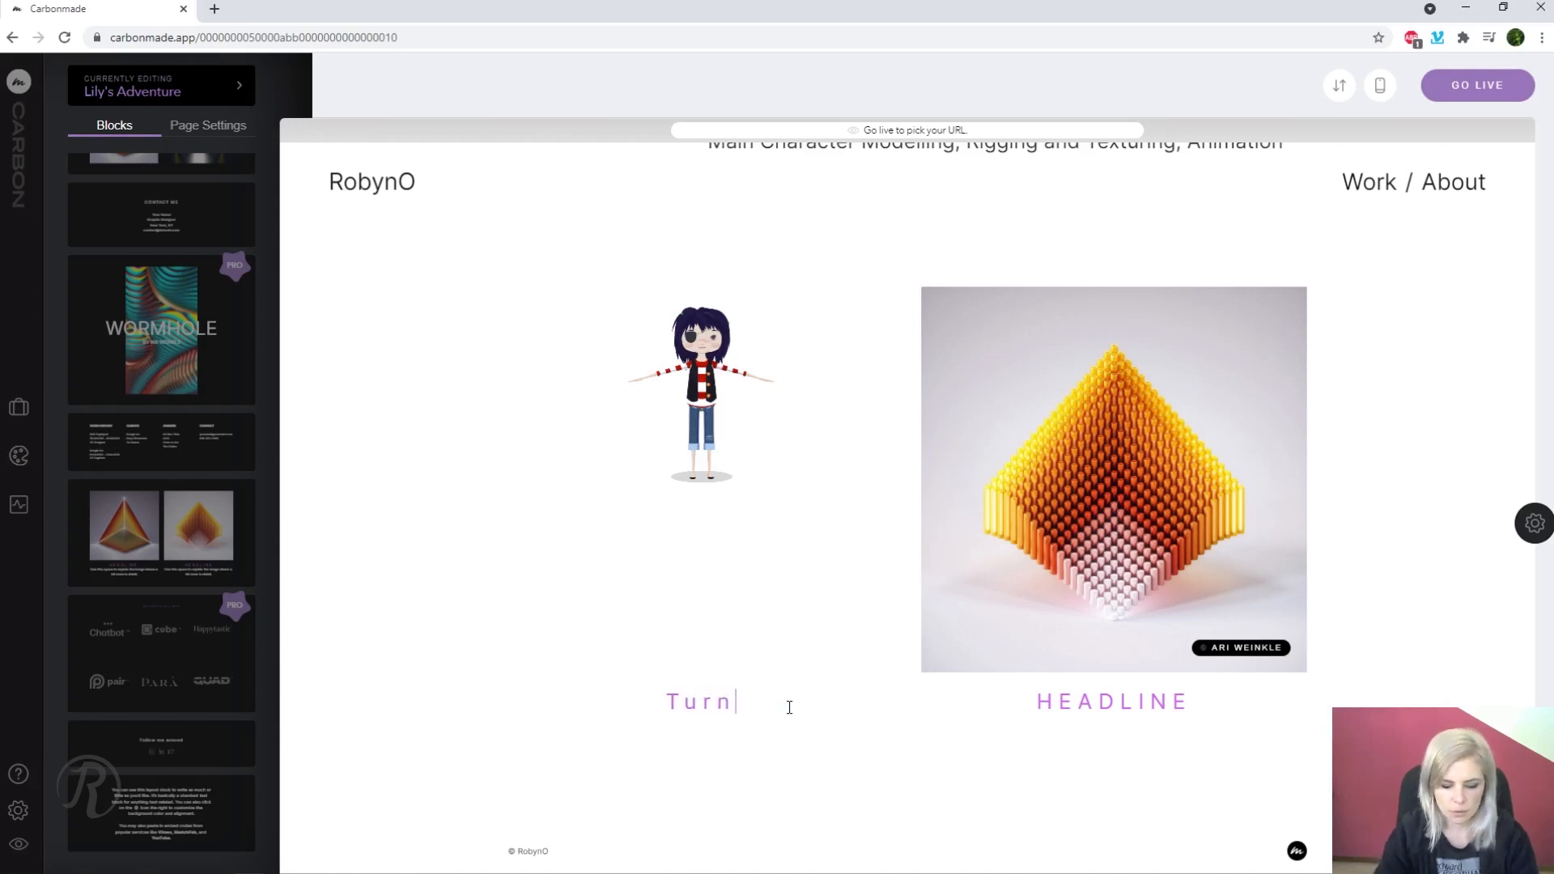
type("table")
Set the Turntable headline's text colour to #323232
left_click_drag(789, 701, 555, 704)
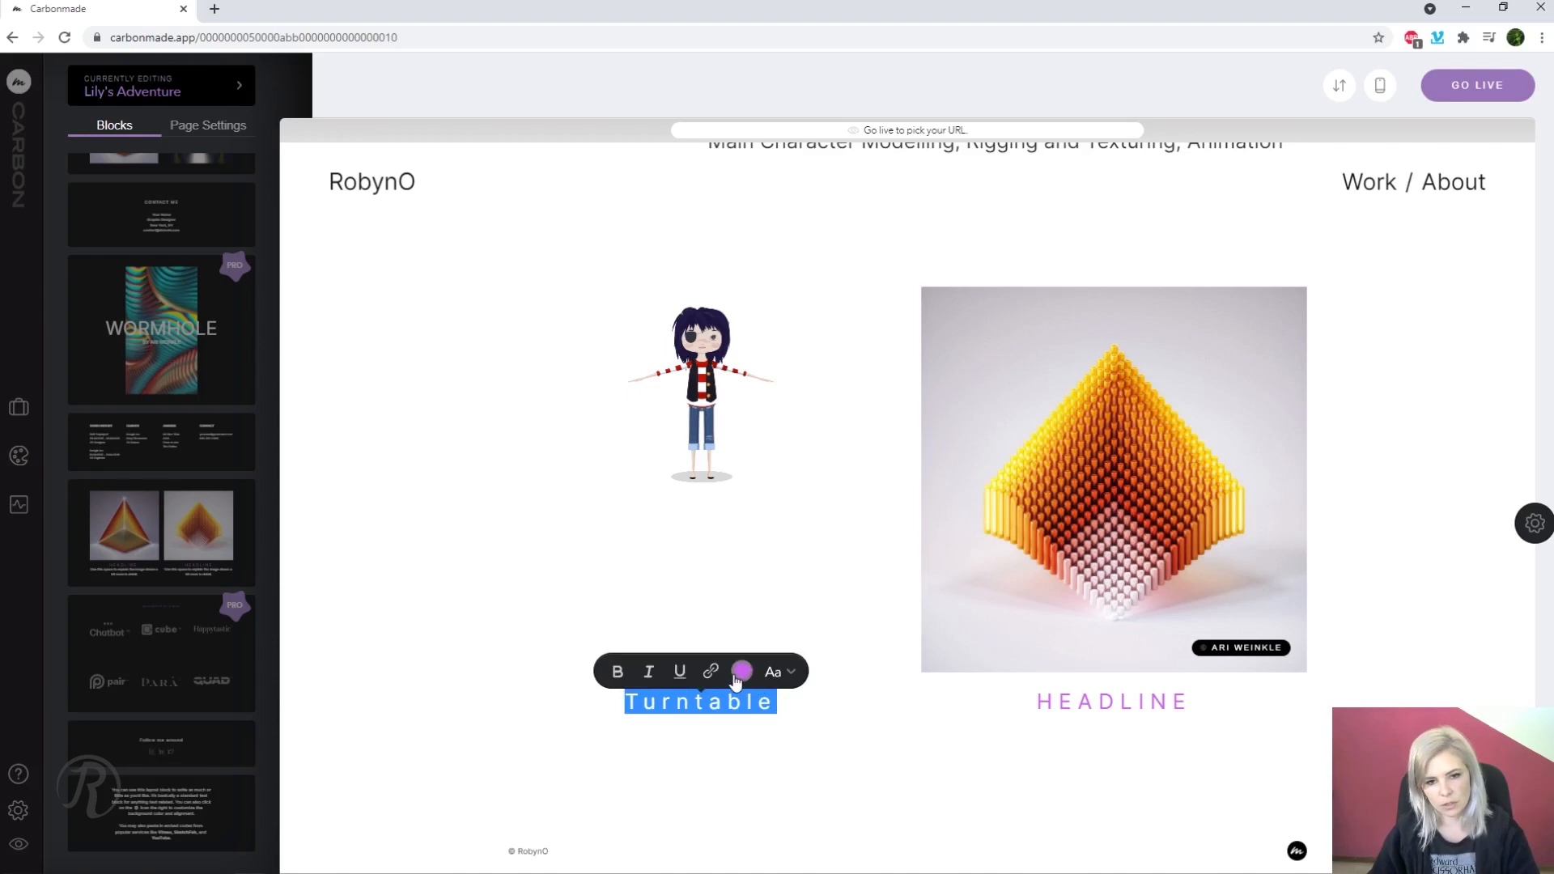
left_click(740, 673)
left_click(678, 845)
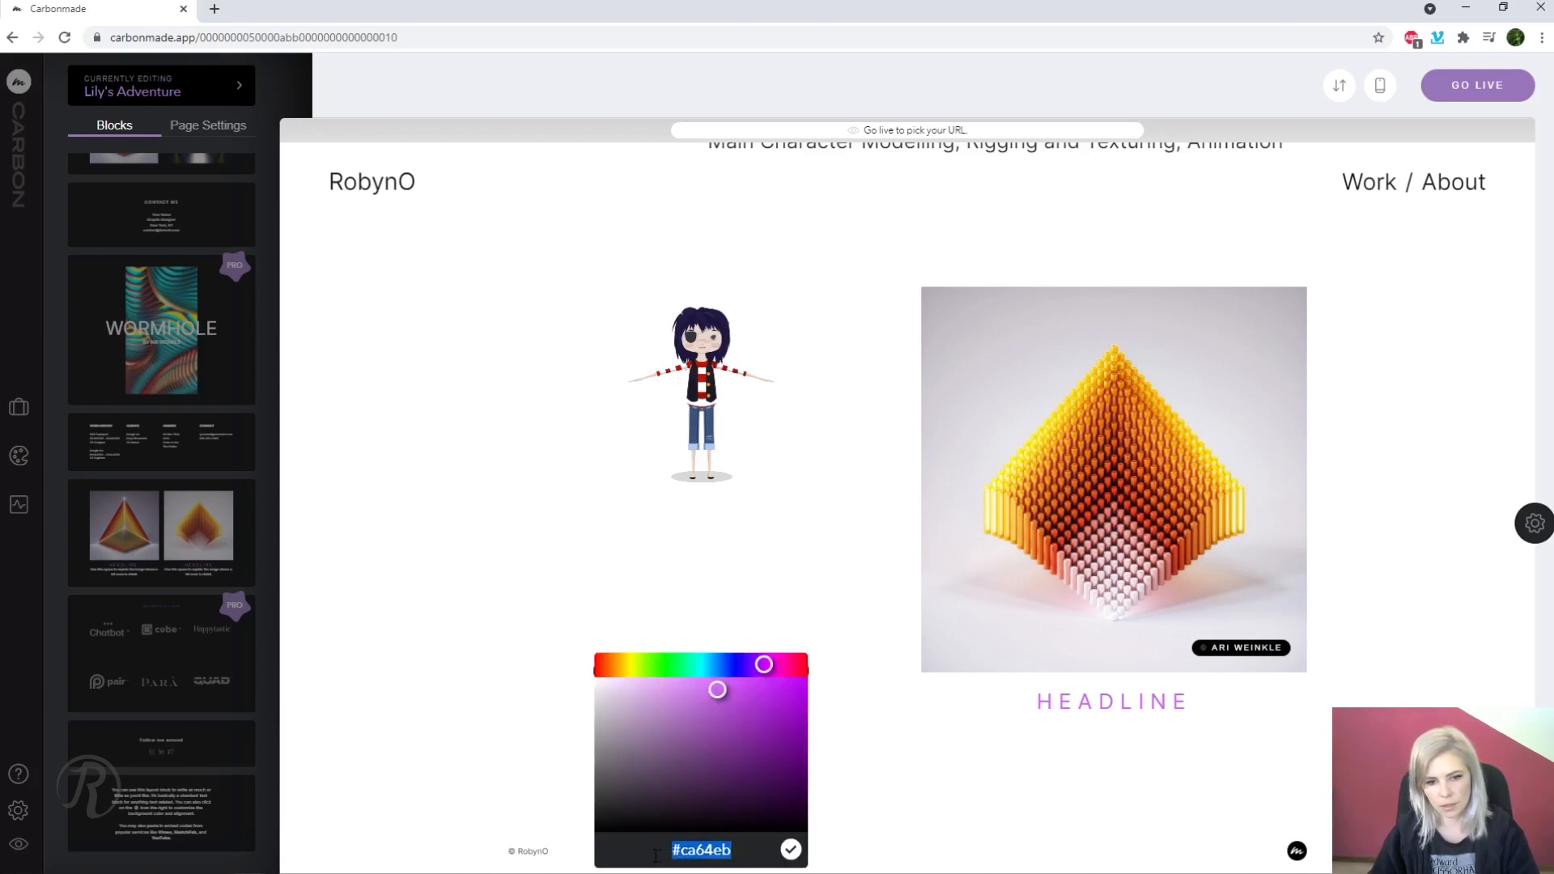
type("323232")
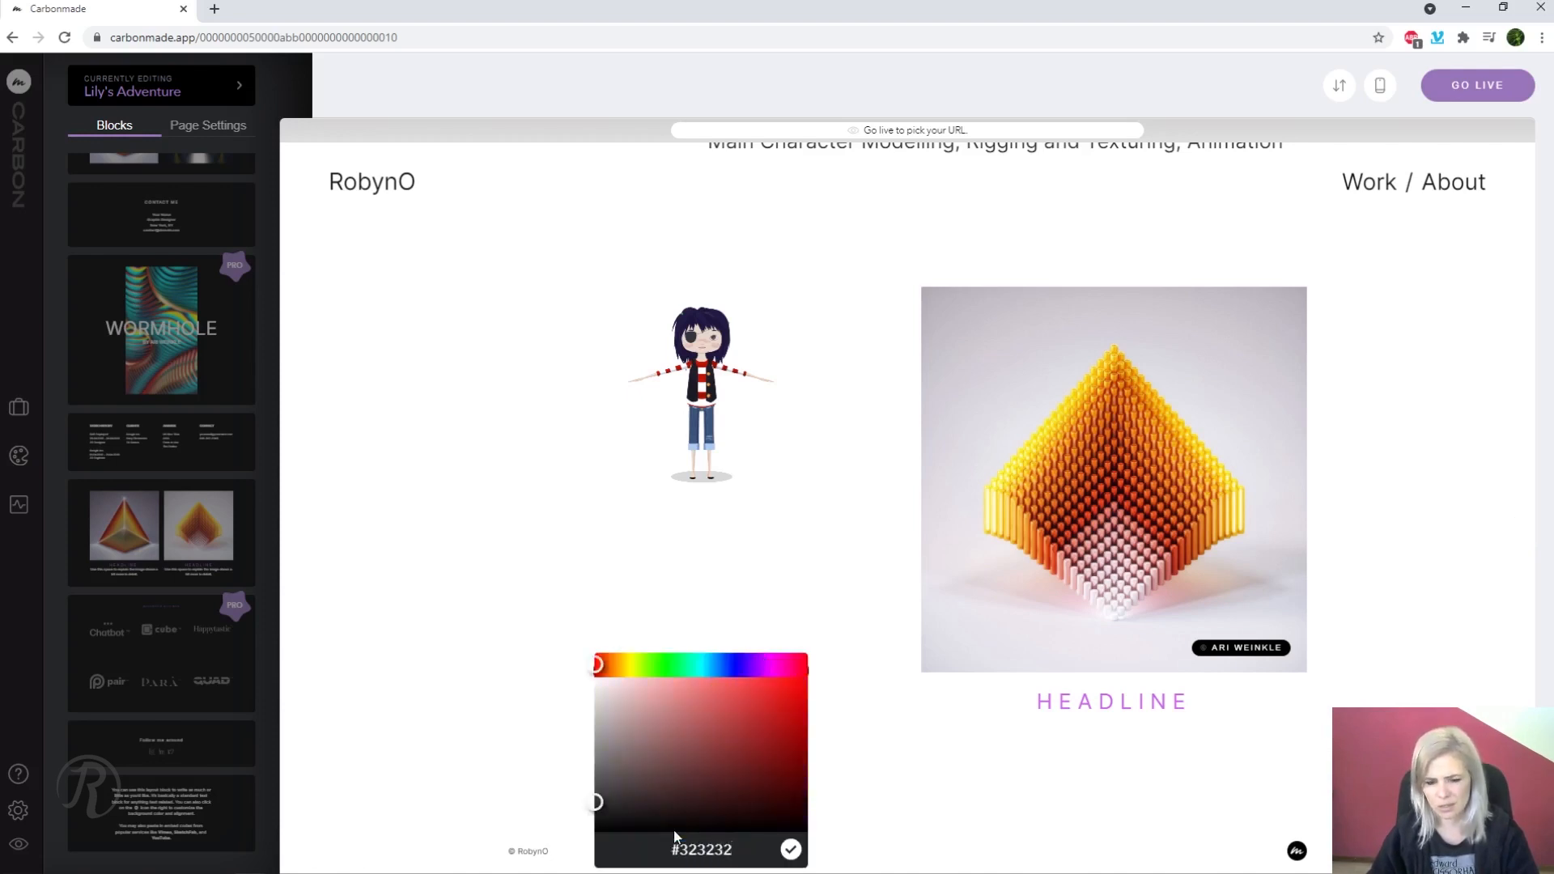
left_click(790, 849)
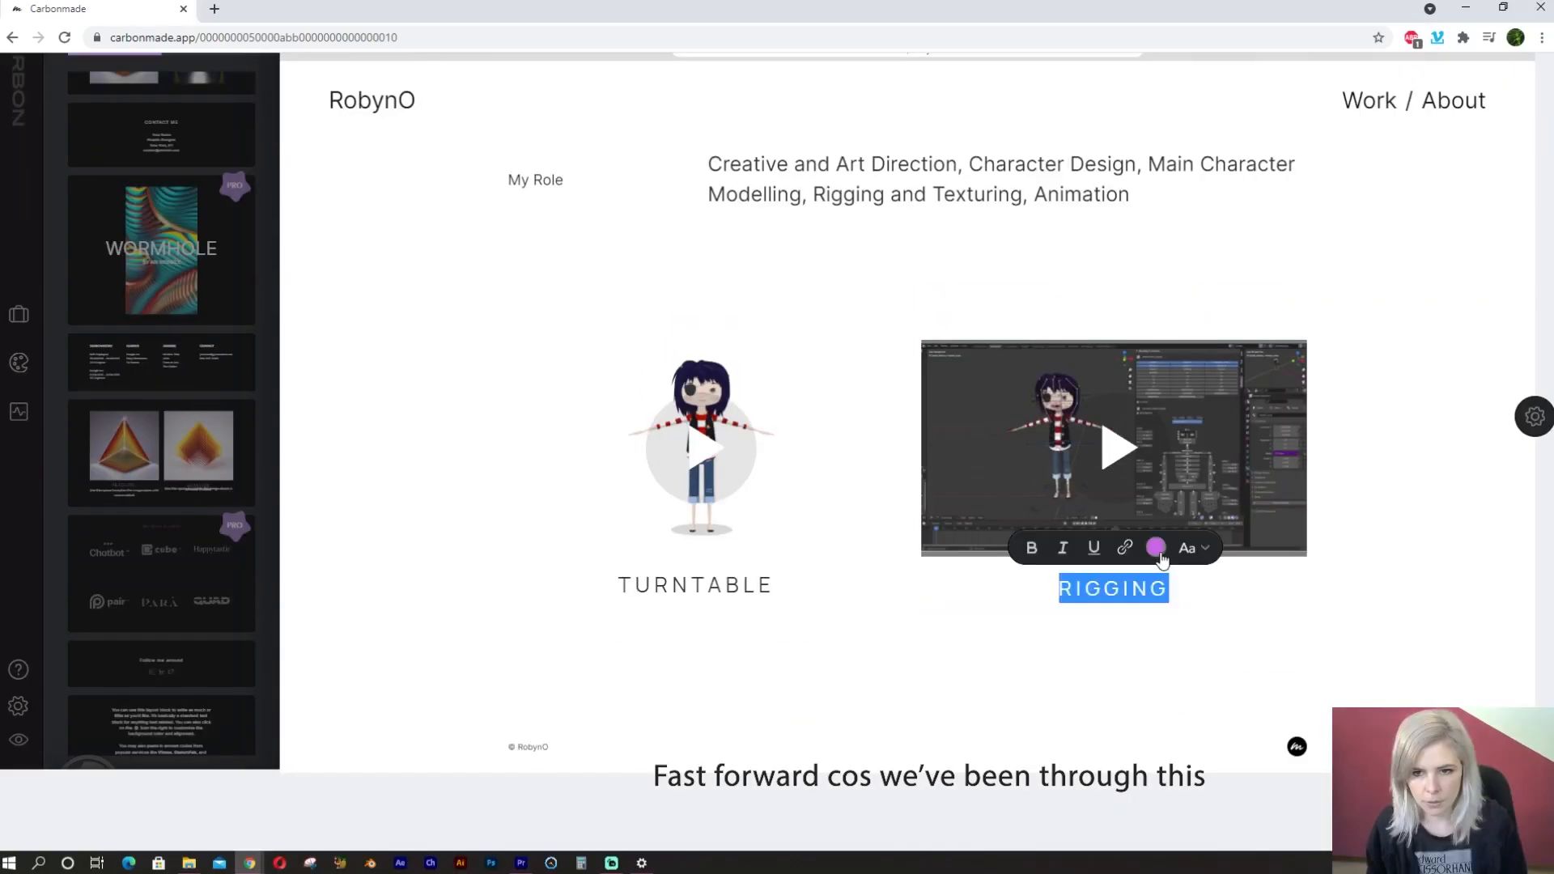
Recolour the RIGGING headline dark grey to match the TURNTABLE headline, and check the videos above them
left_click(1155, 547)
left_click(1203, 725)
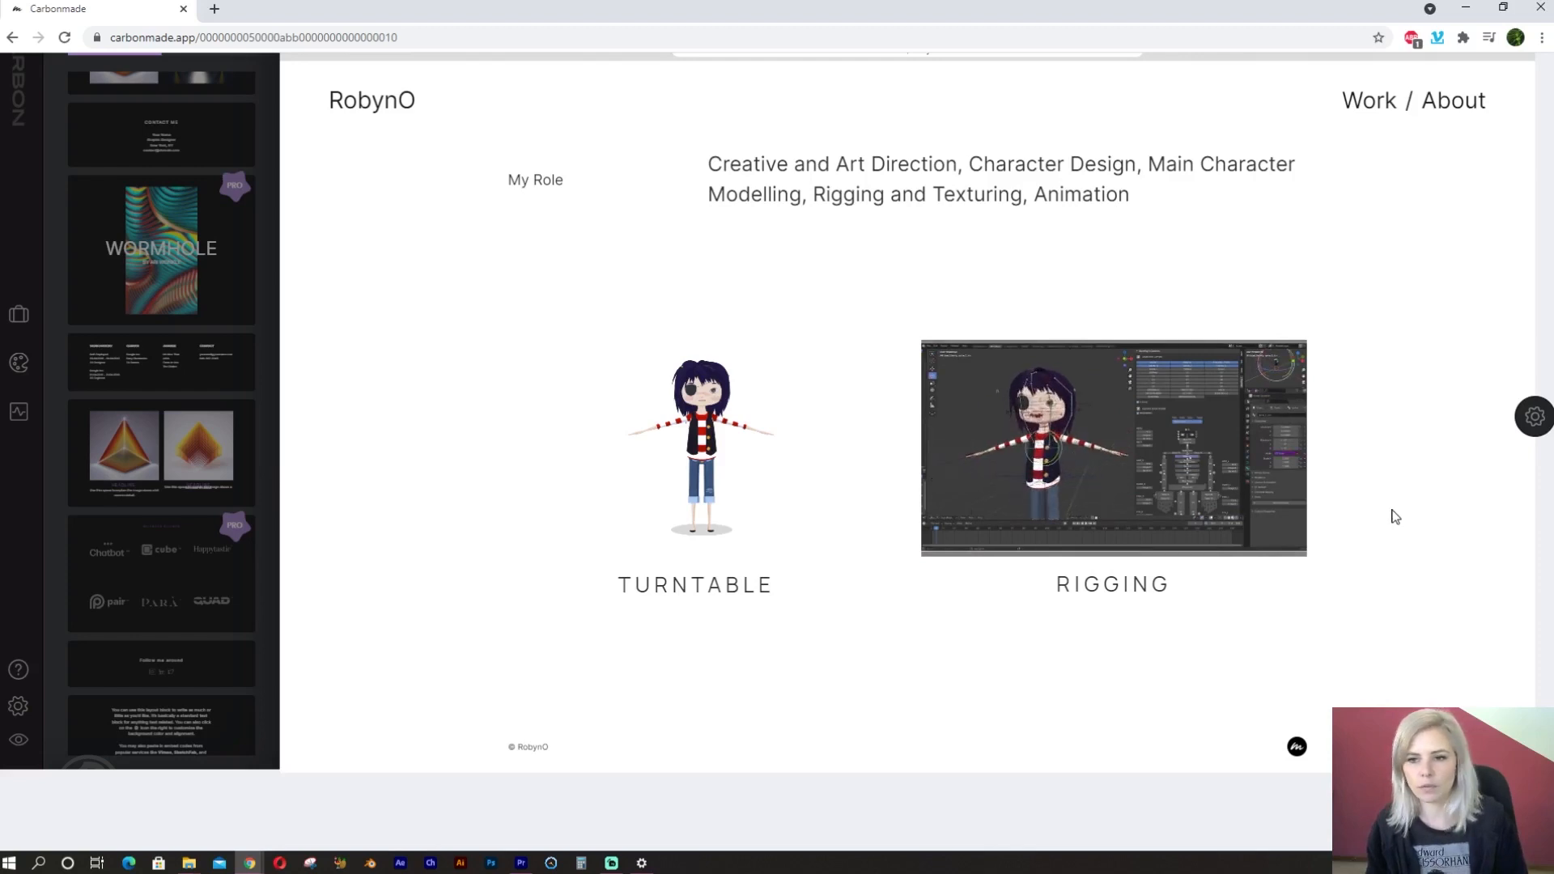
scroll(1395, 517, "up", 1)
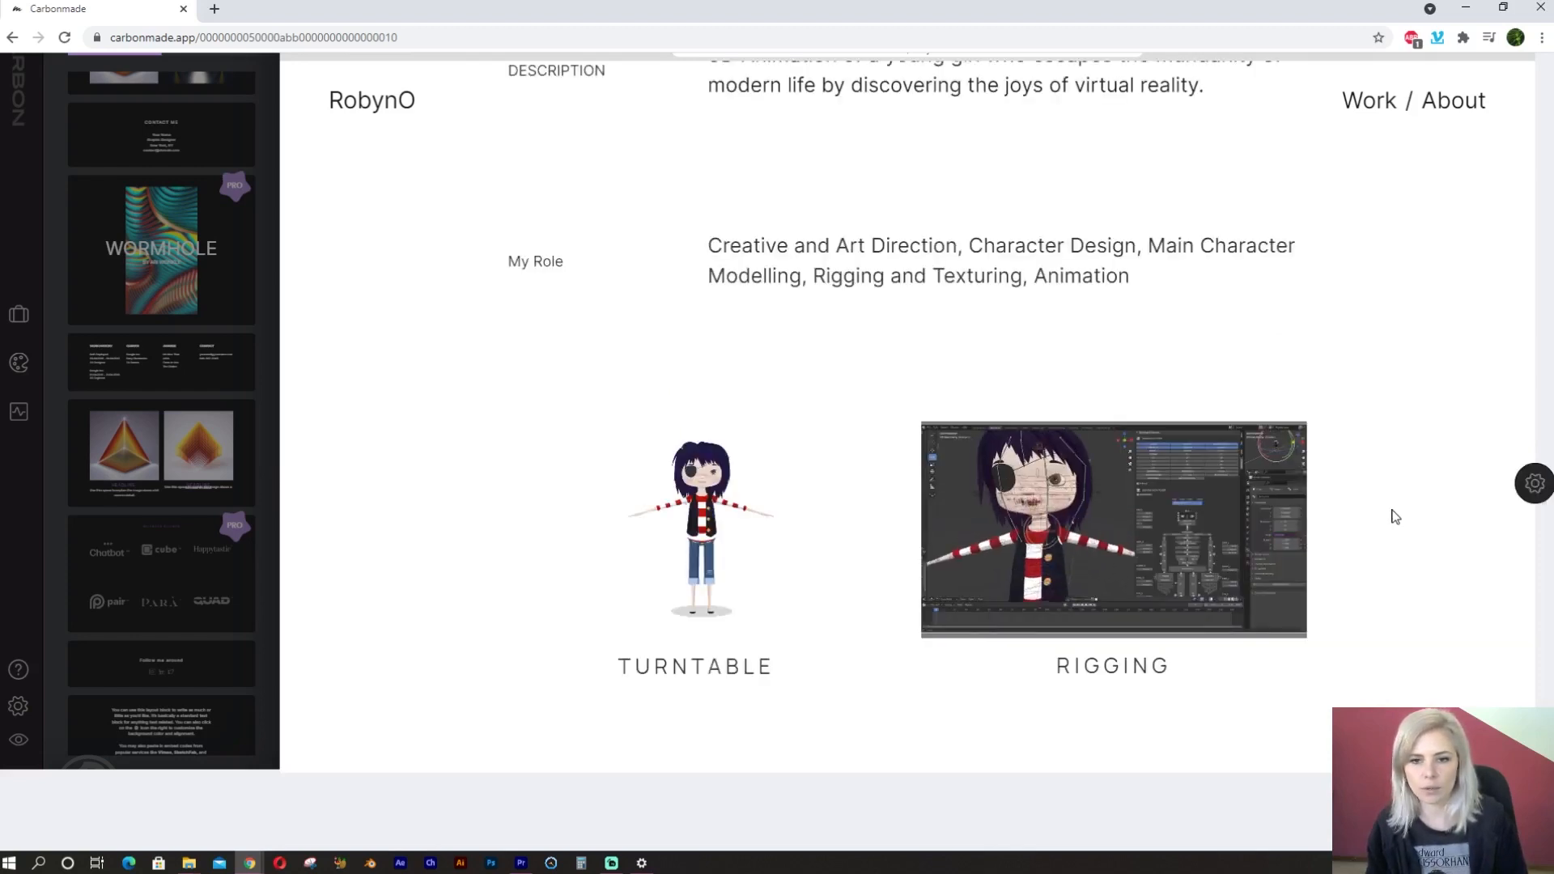
mouse_move(960, 508)
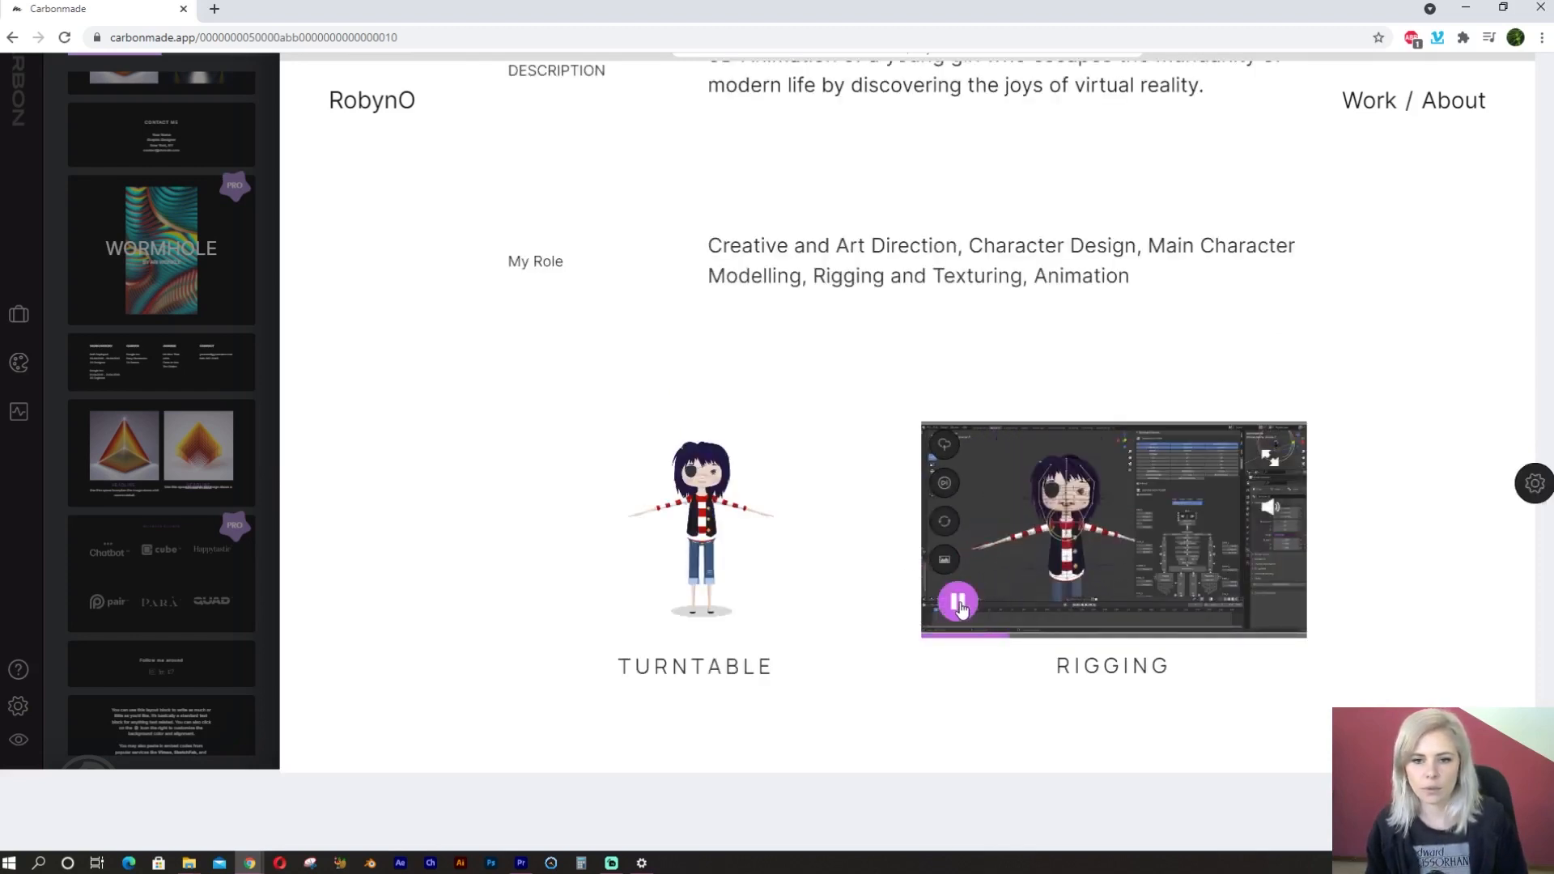
Look over the Work page from its Motion header down to the Selected Work section
scroll(1387, 556, "up", 10)
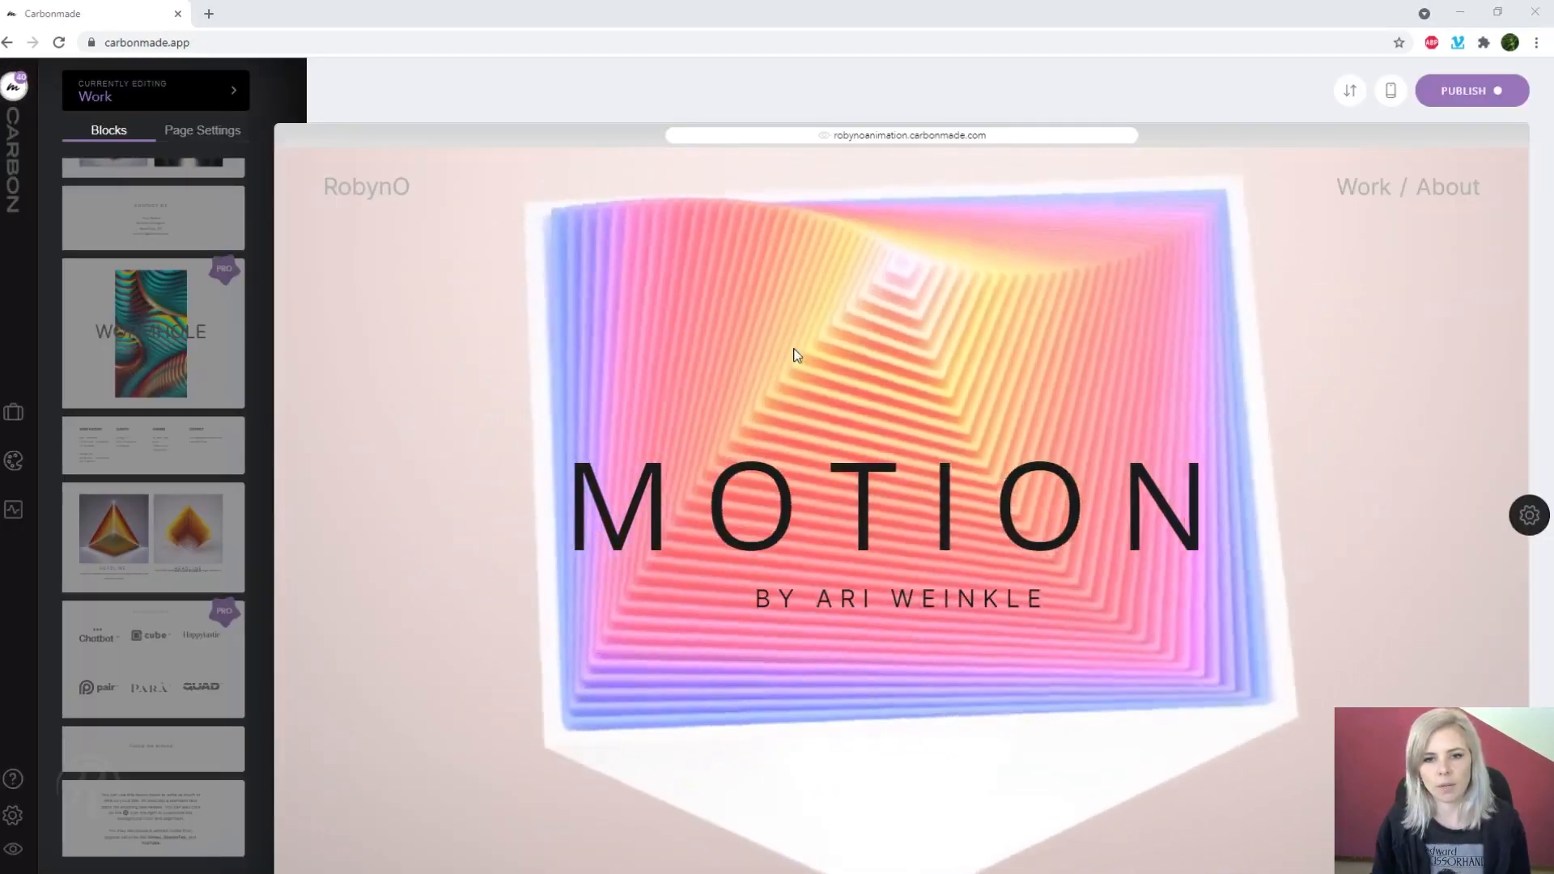
scroll(1270, 639, "down", 8)
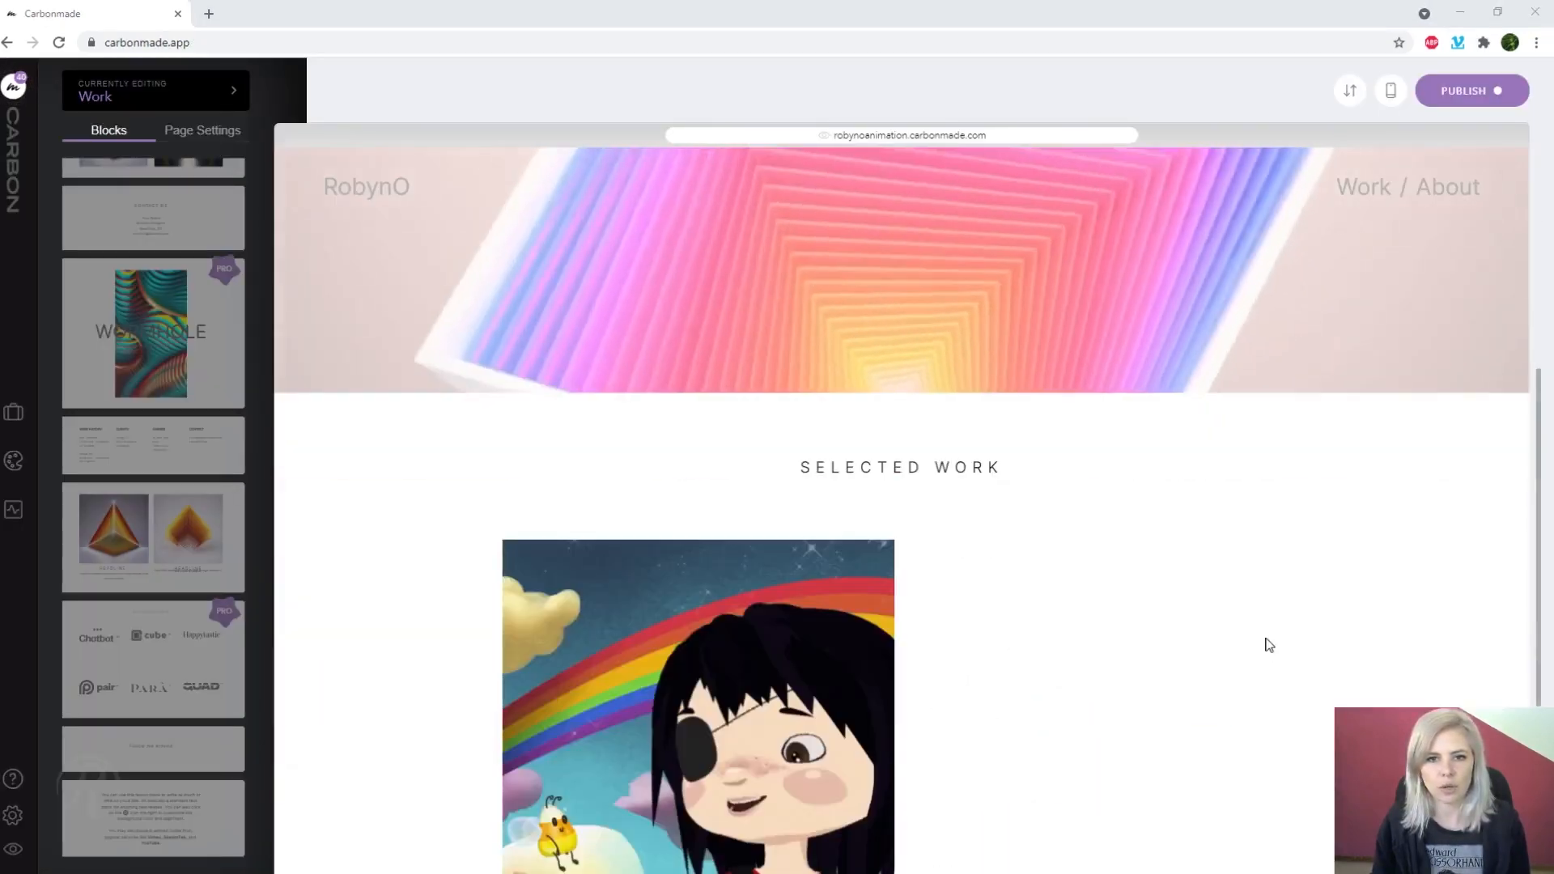
Check the crop of the Lily's Adventure thumbnail in the Work page's project grid
scroll(1269, 645, "down", 3)
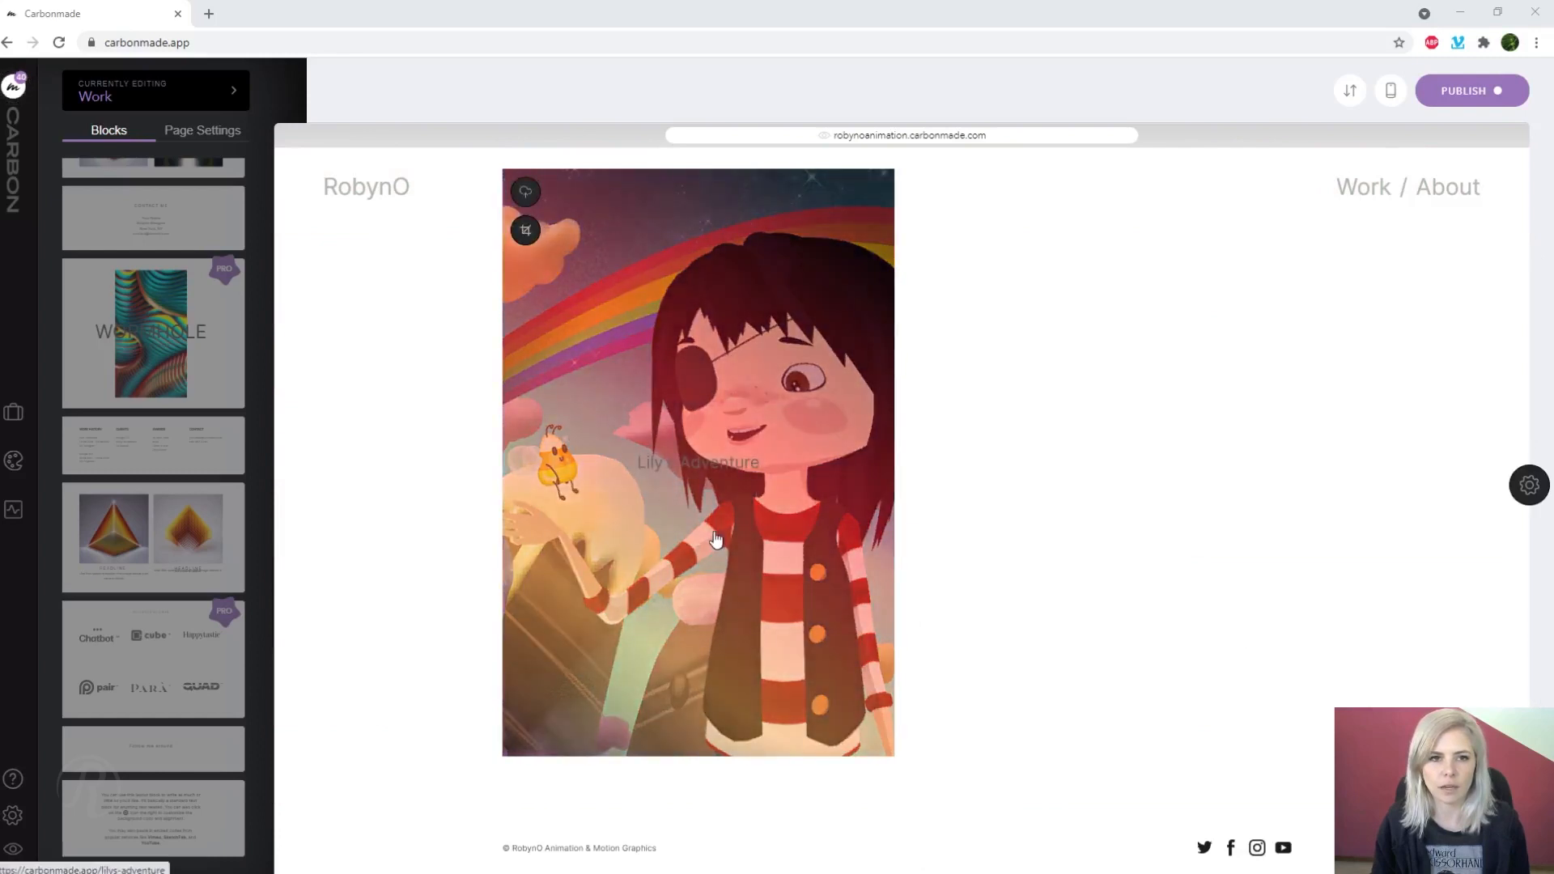
left_click(525, 230)
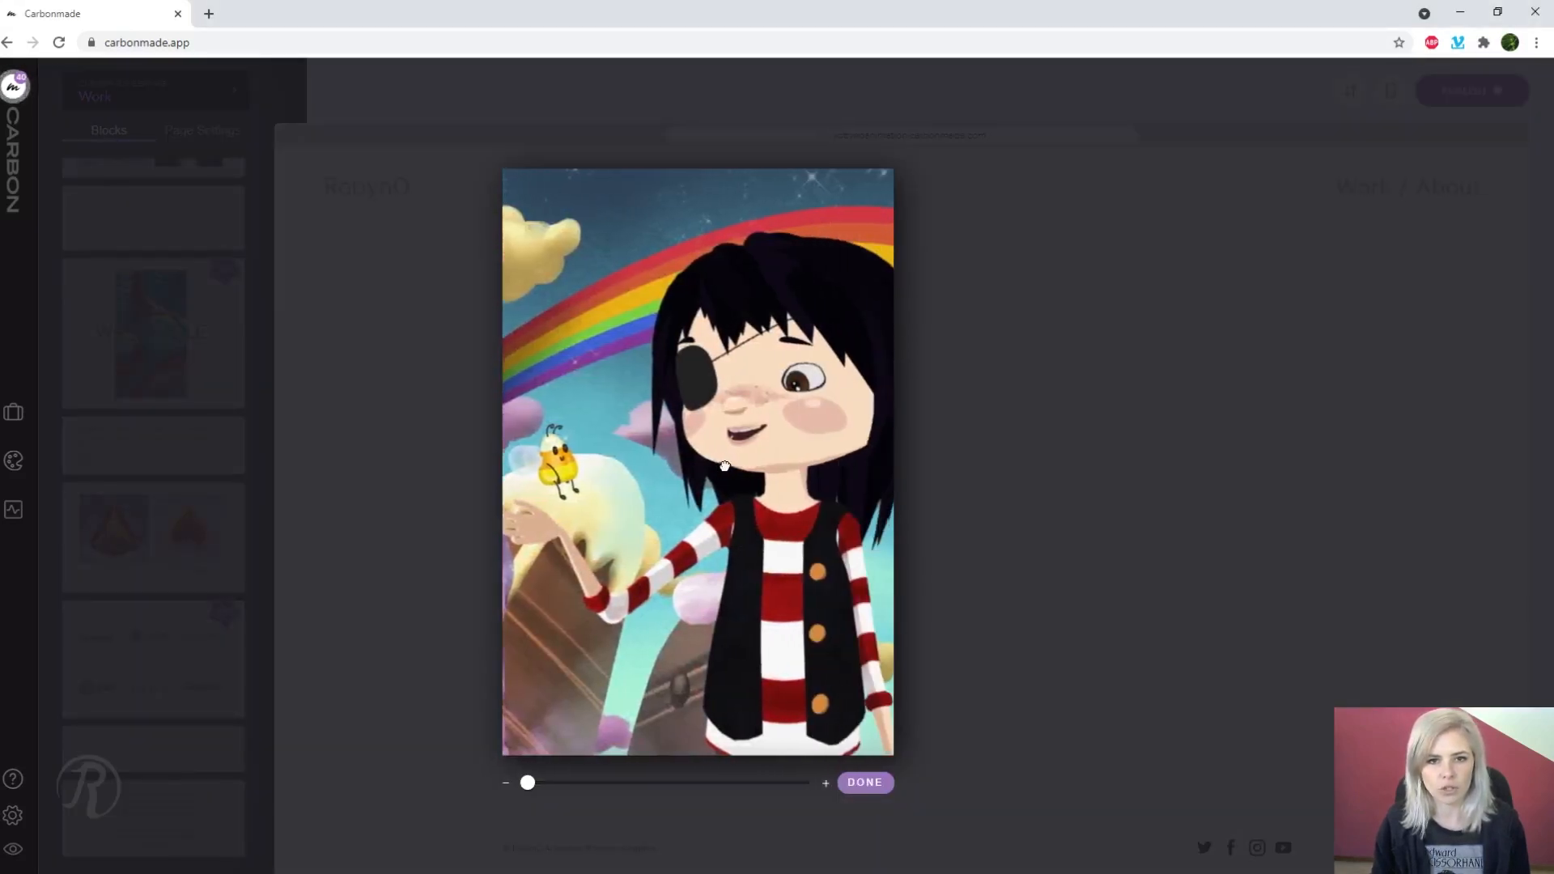
left_click(867, 783)
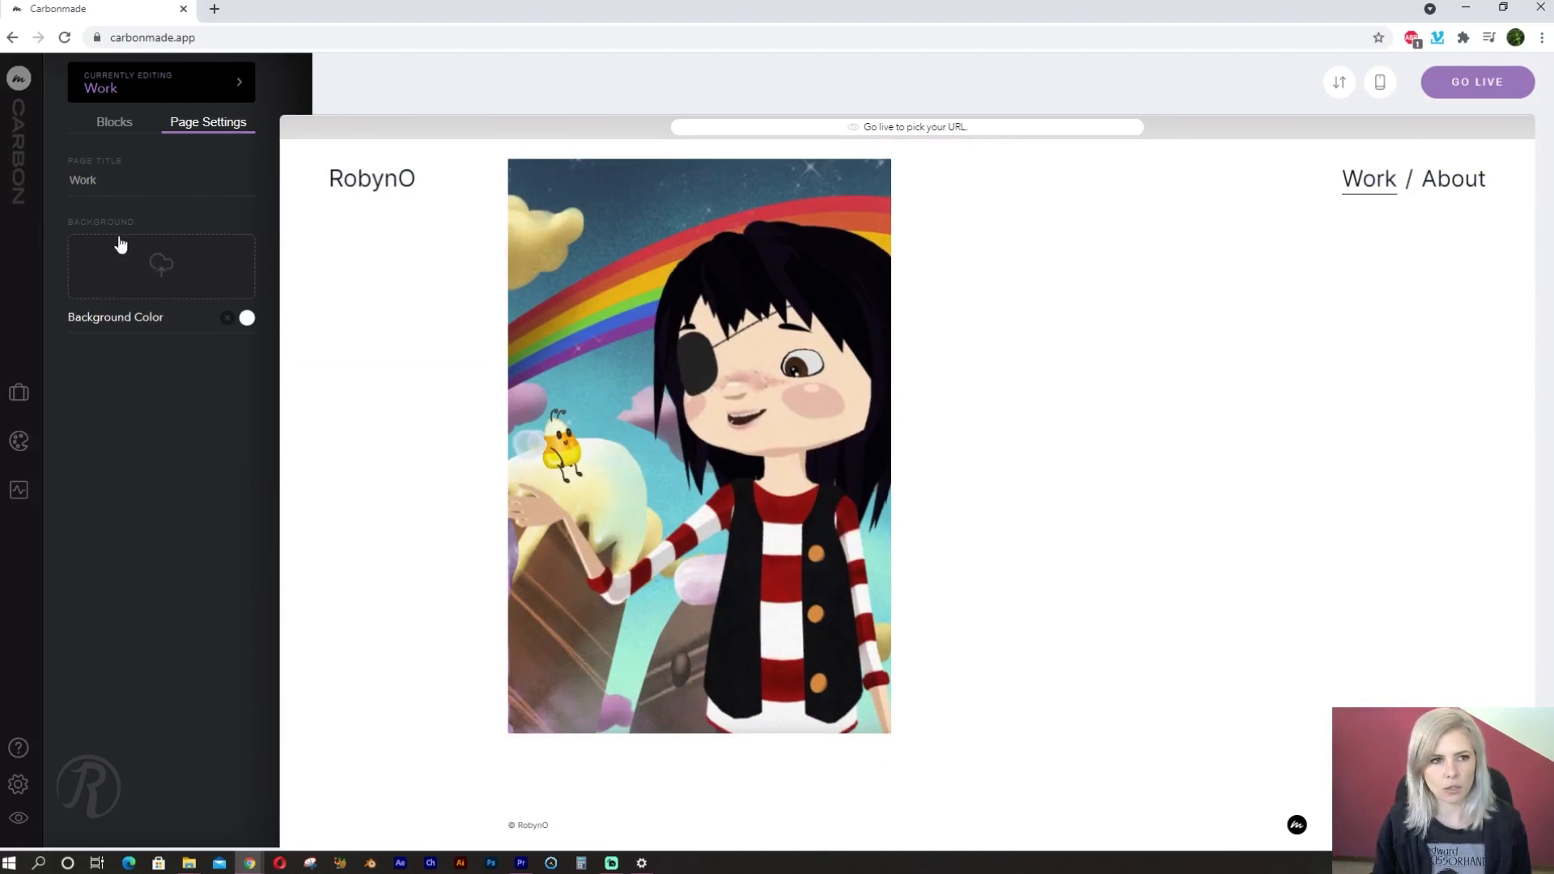
Create a new project titled "Snail and Hadeda" with the kitchen scene as its thumbnail, and return to the Work page
left_click(14, 402)
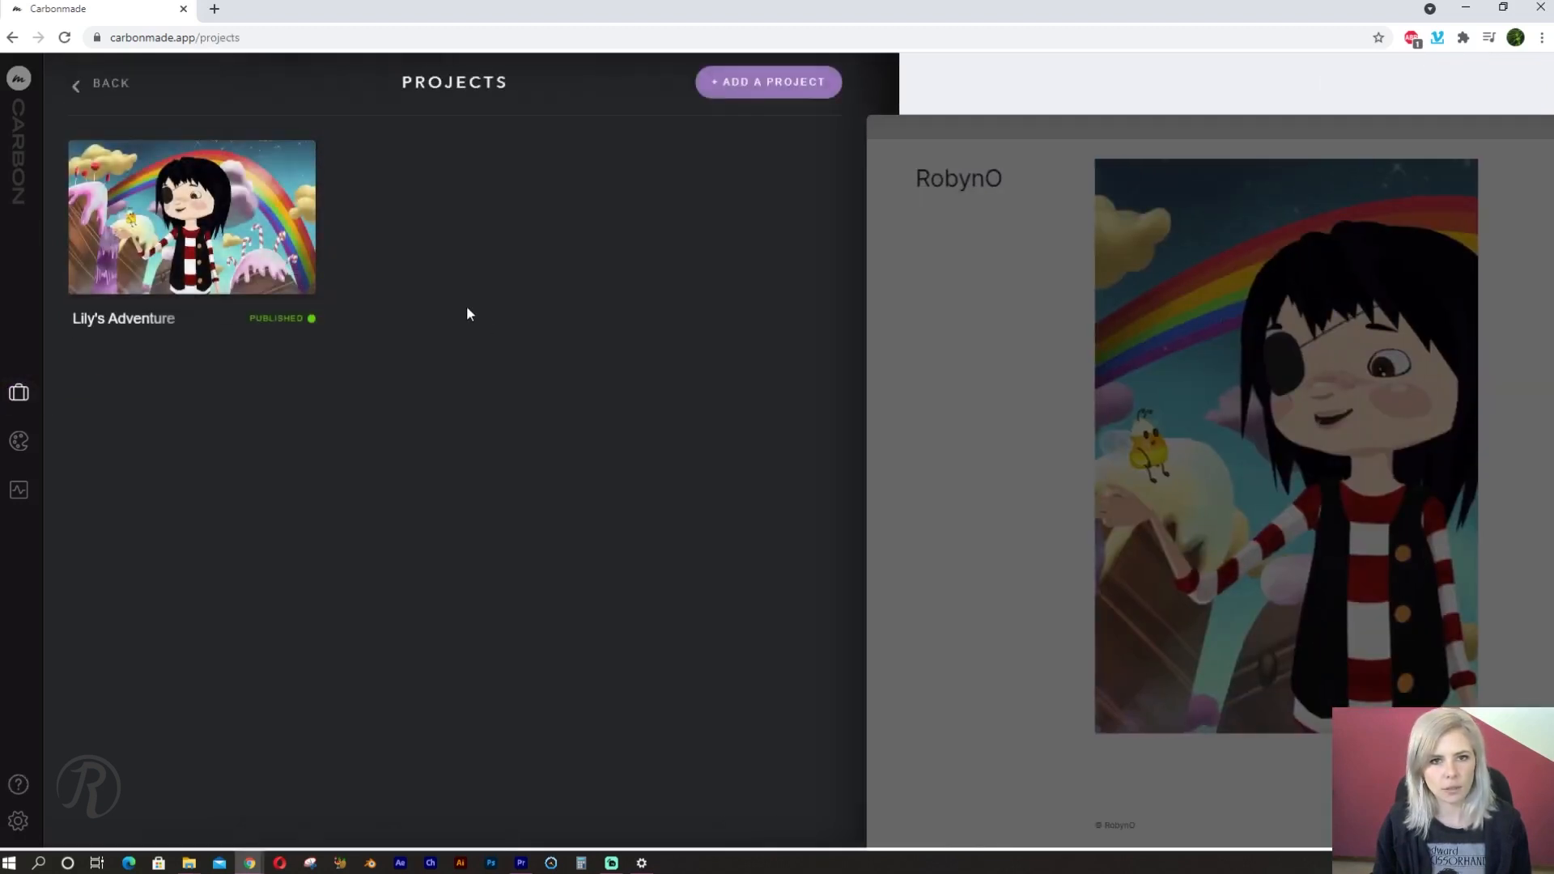
left_click(768, 81)
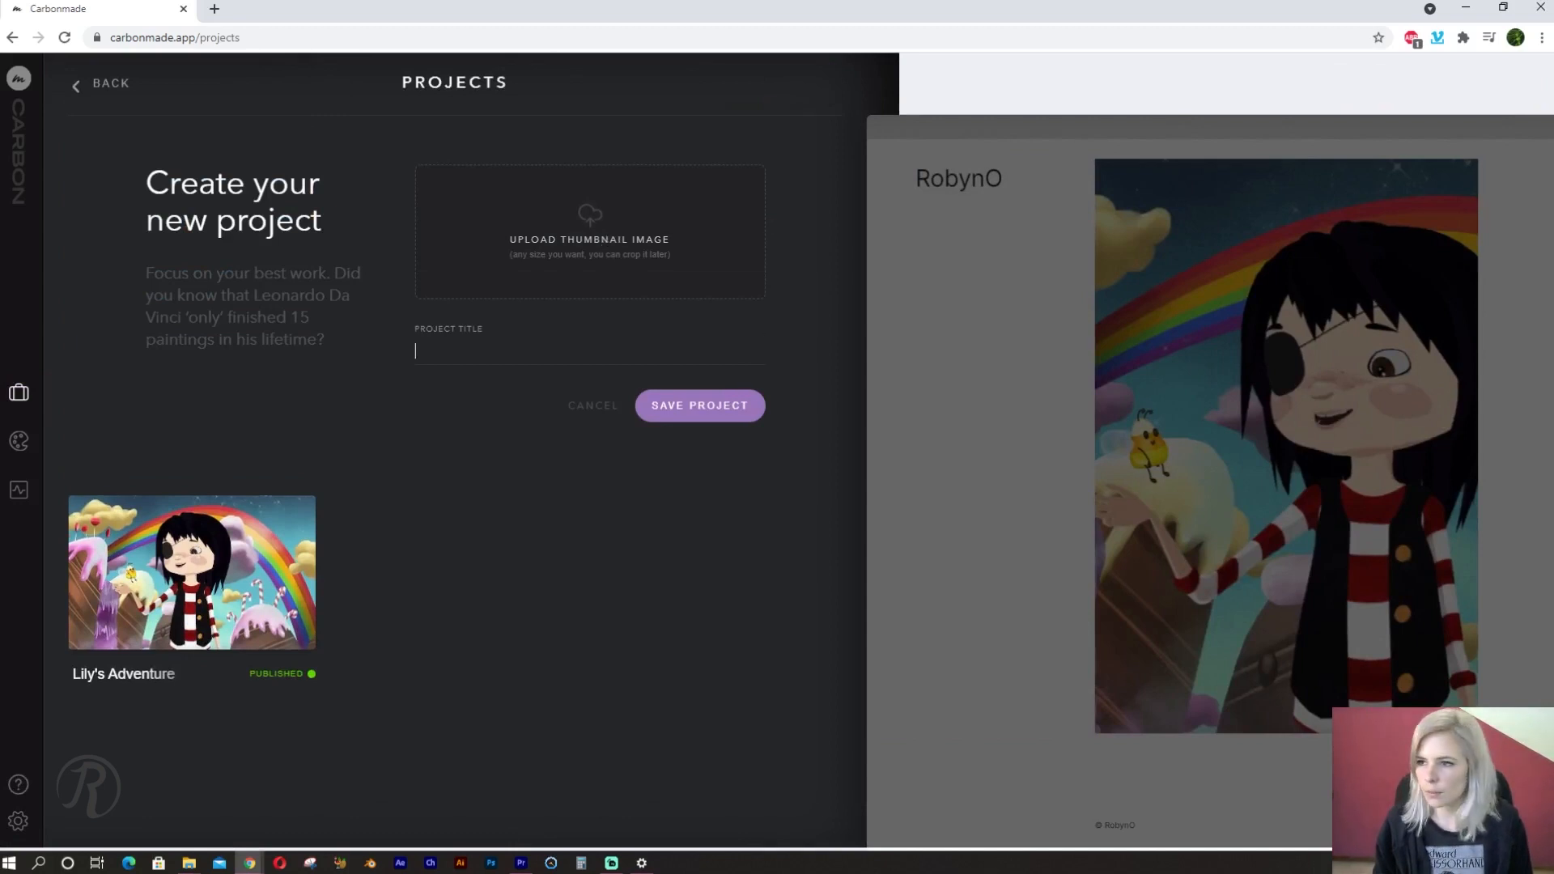
left_click_drag(1552, 243, 536, 236)
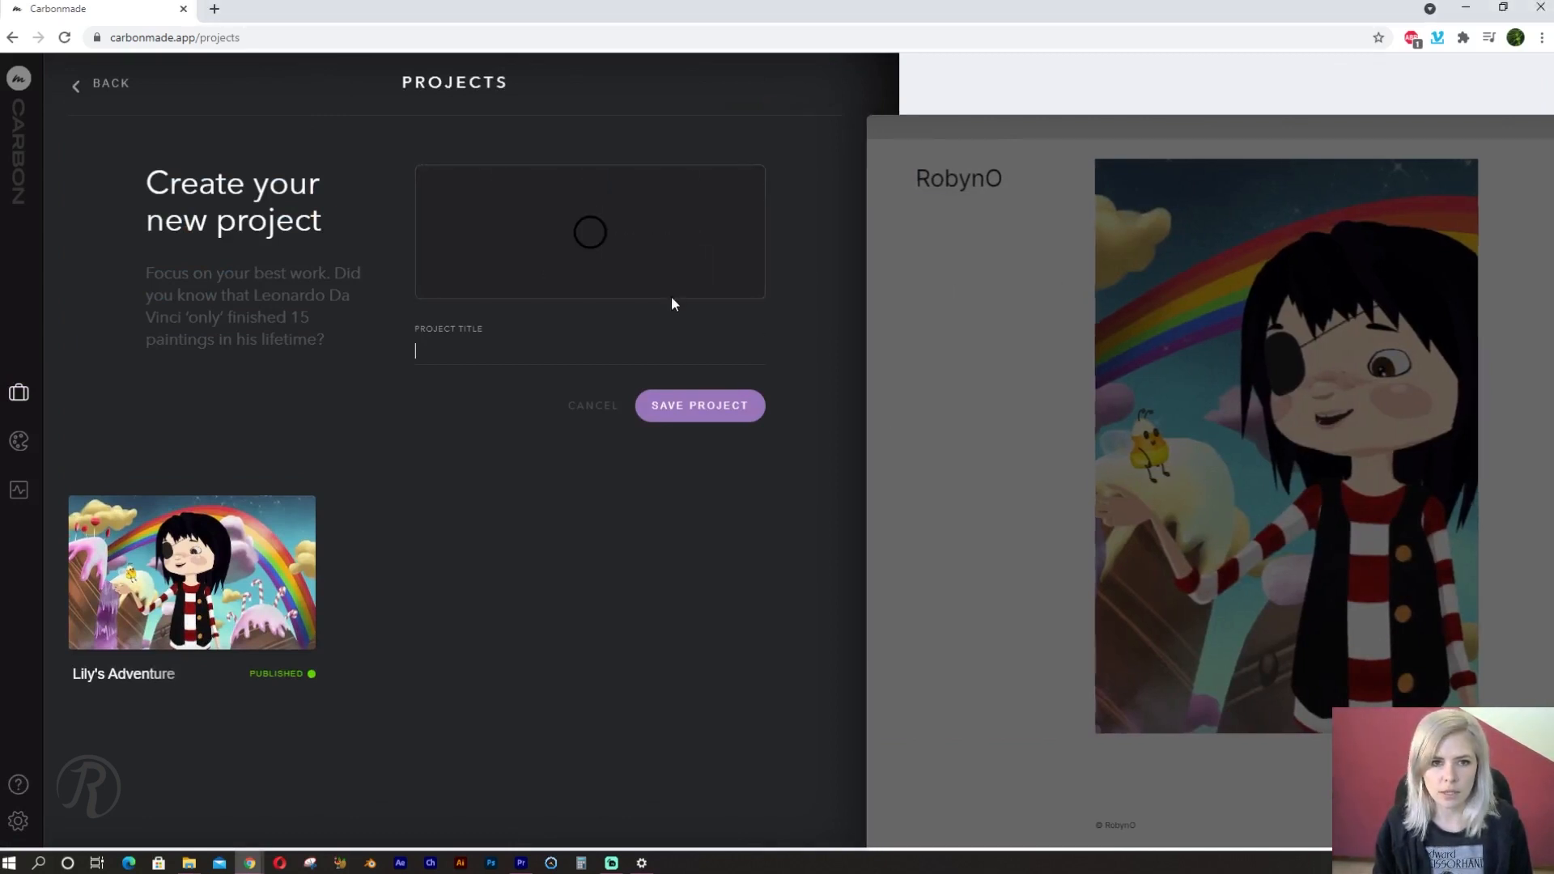
type("Snail and Hadeda")
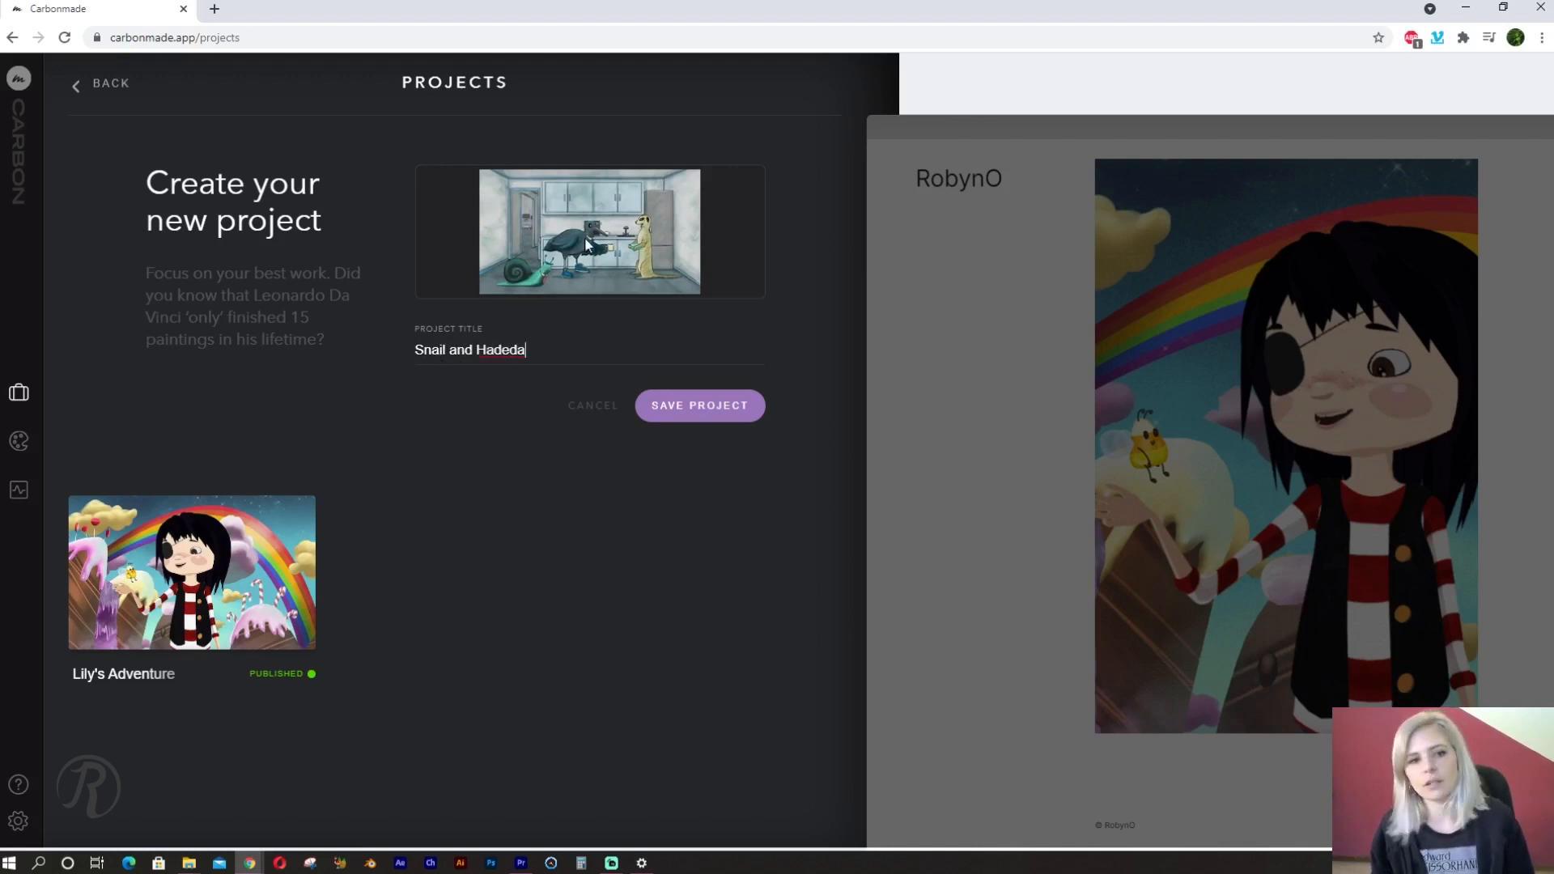
left_click(702, 412)
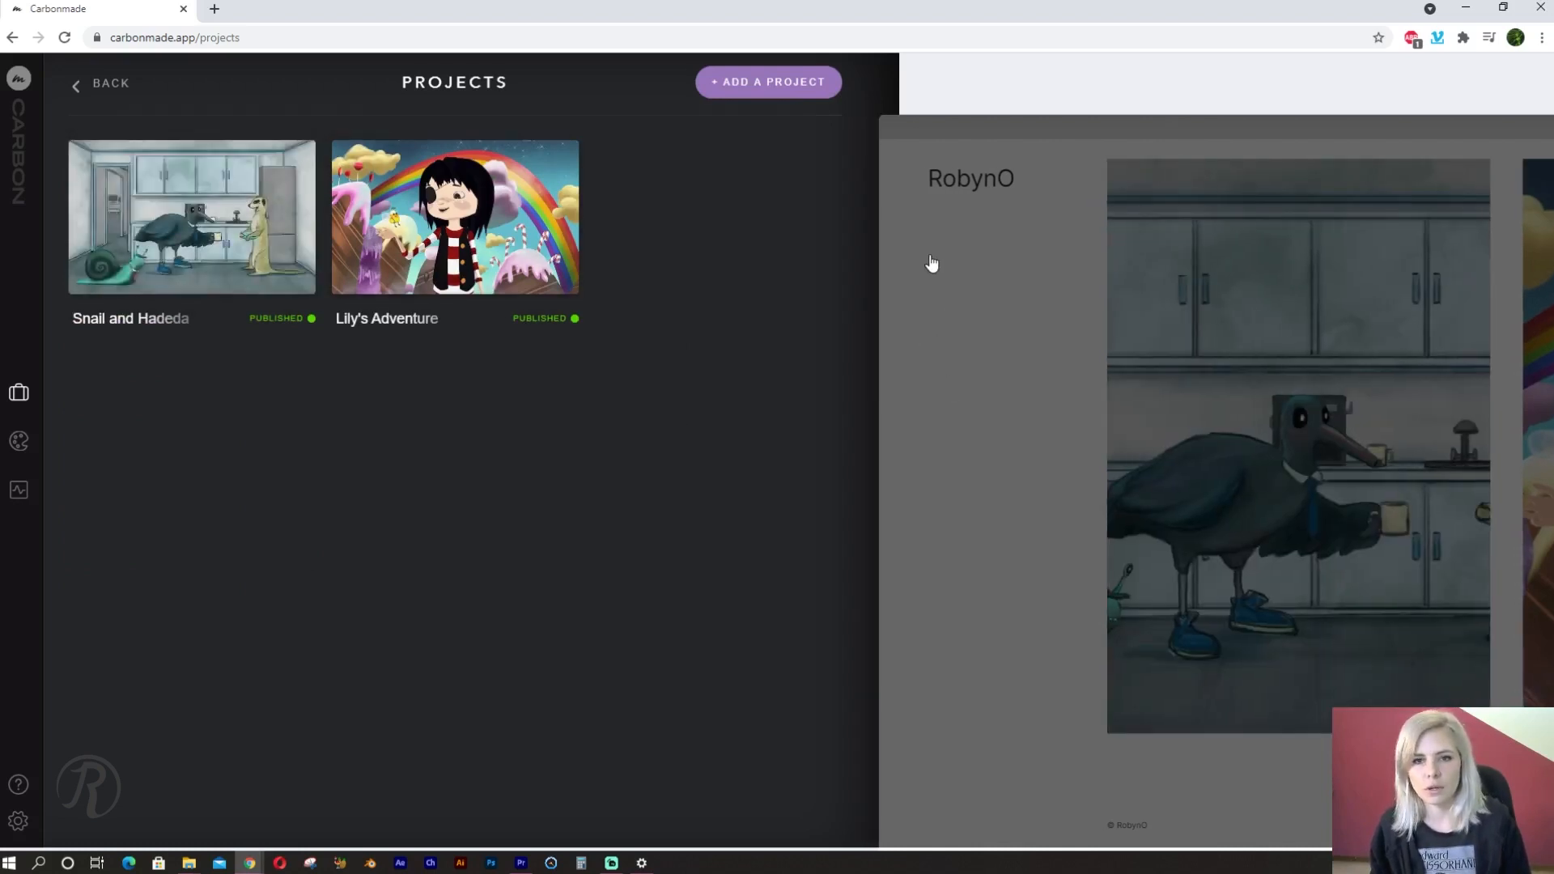
left_click(931, 263)
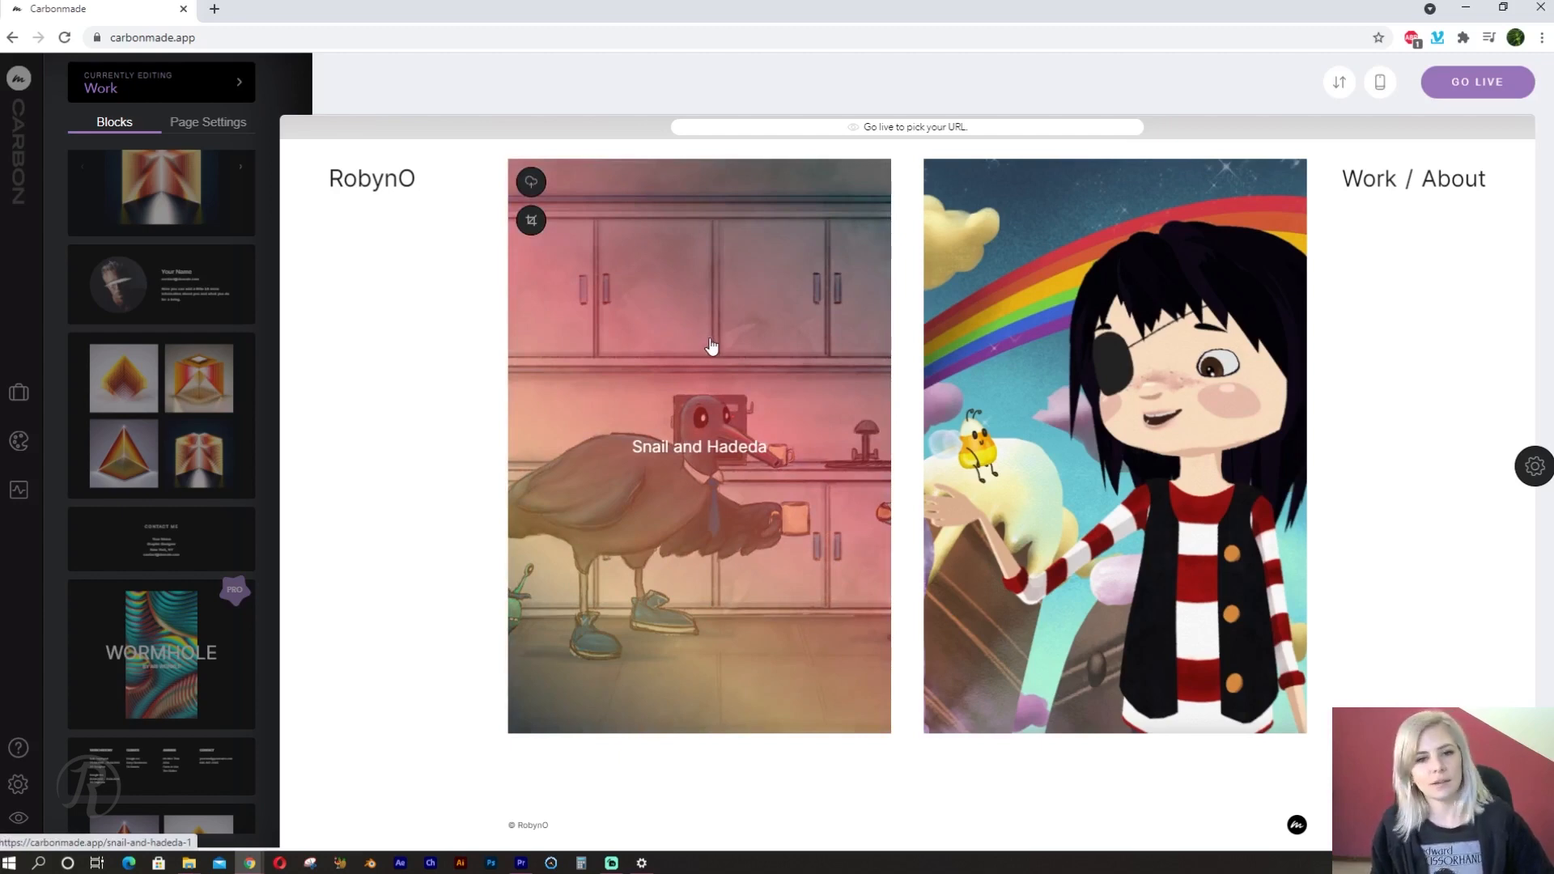
Reframe the Snail and Hadeda thumbnail to include both snail and bird, and set the project grid to 3 columns with a smaller gap
left_click(530, 220)
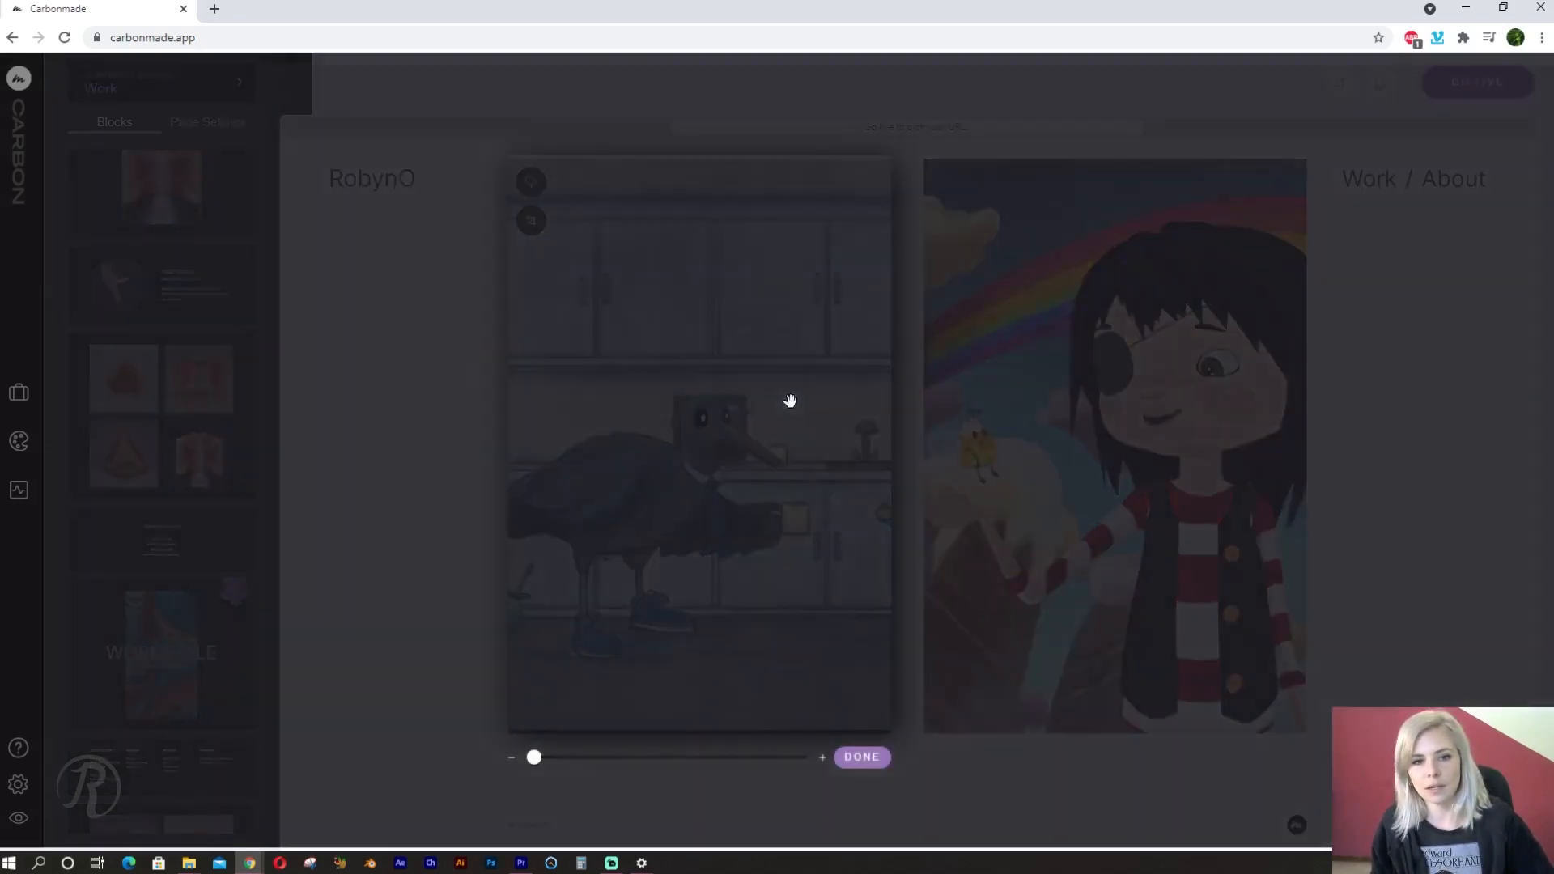
left_click_drag(749, 390, 784, 397)
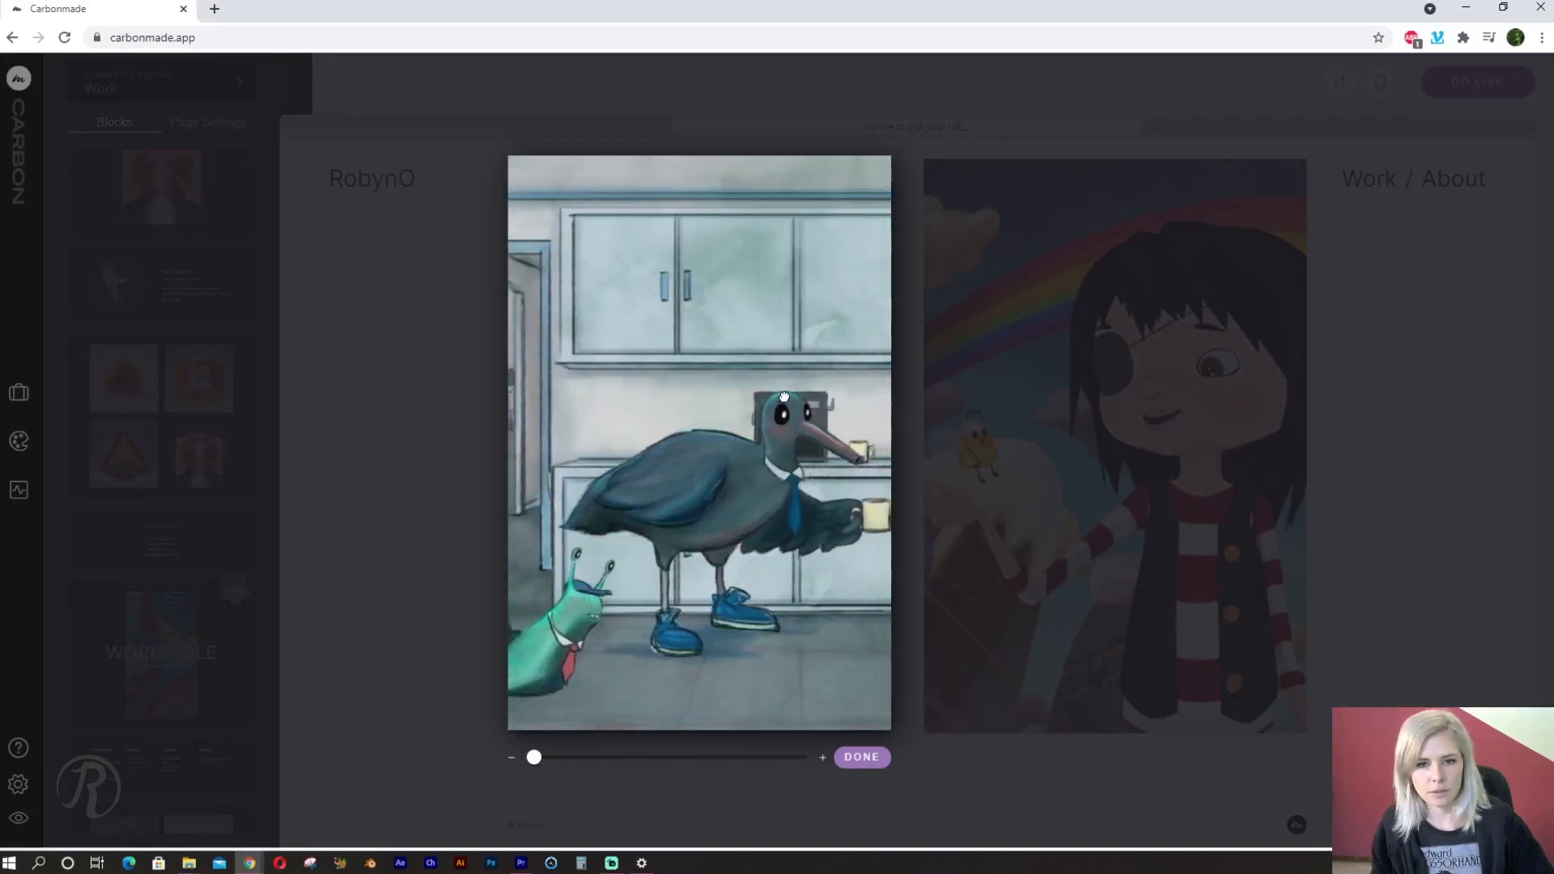
mouse_move(537, 765)
left_mouse_down()
mouse_move(576, 759)
mouse_move(541, 758)
left_mouse_up()
left_click(1006, 796)
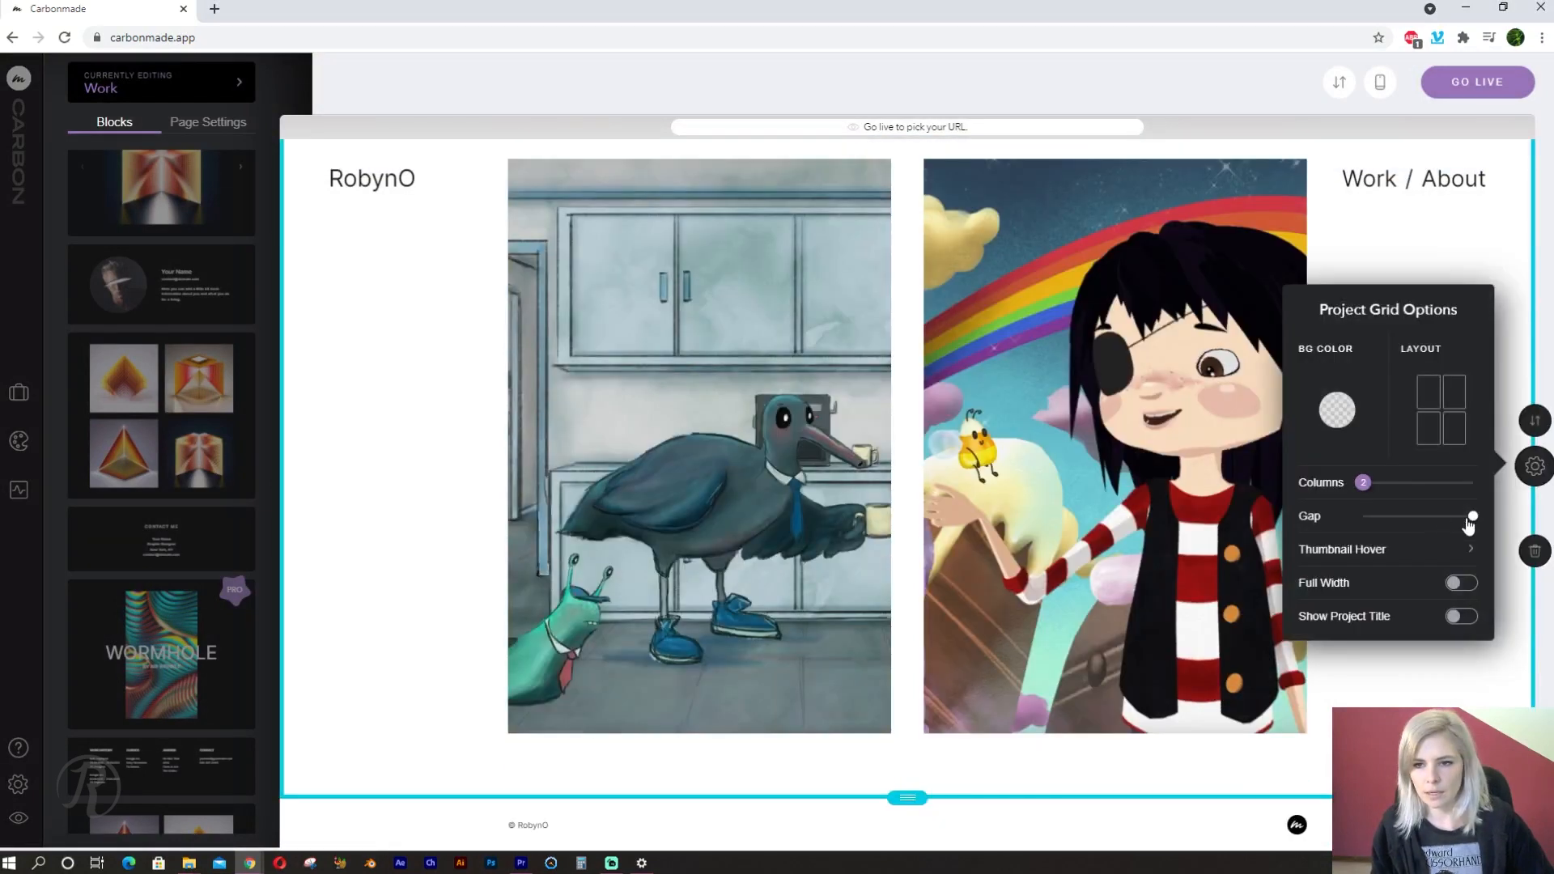
left_click_drag(1471, 516, 1399, 484)
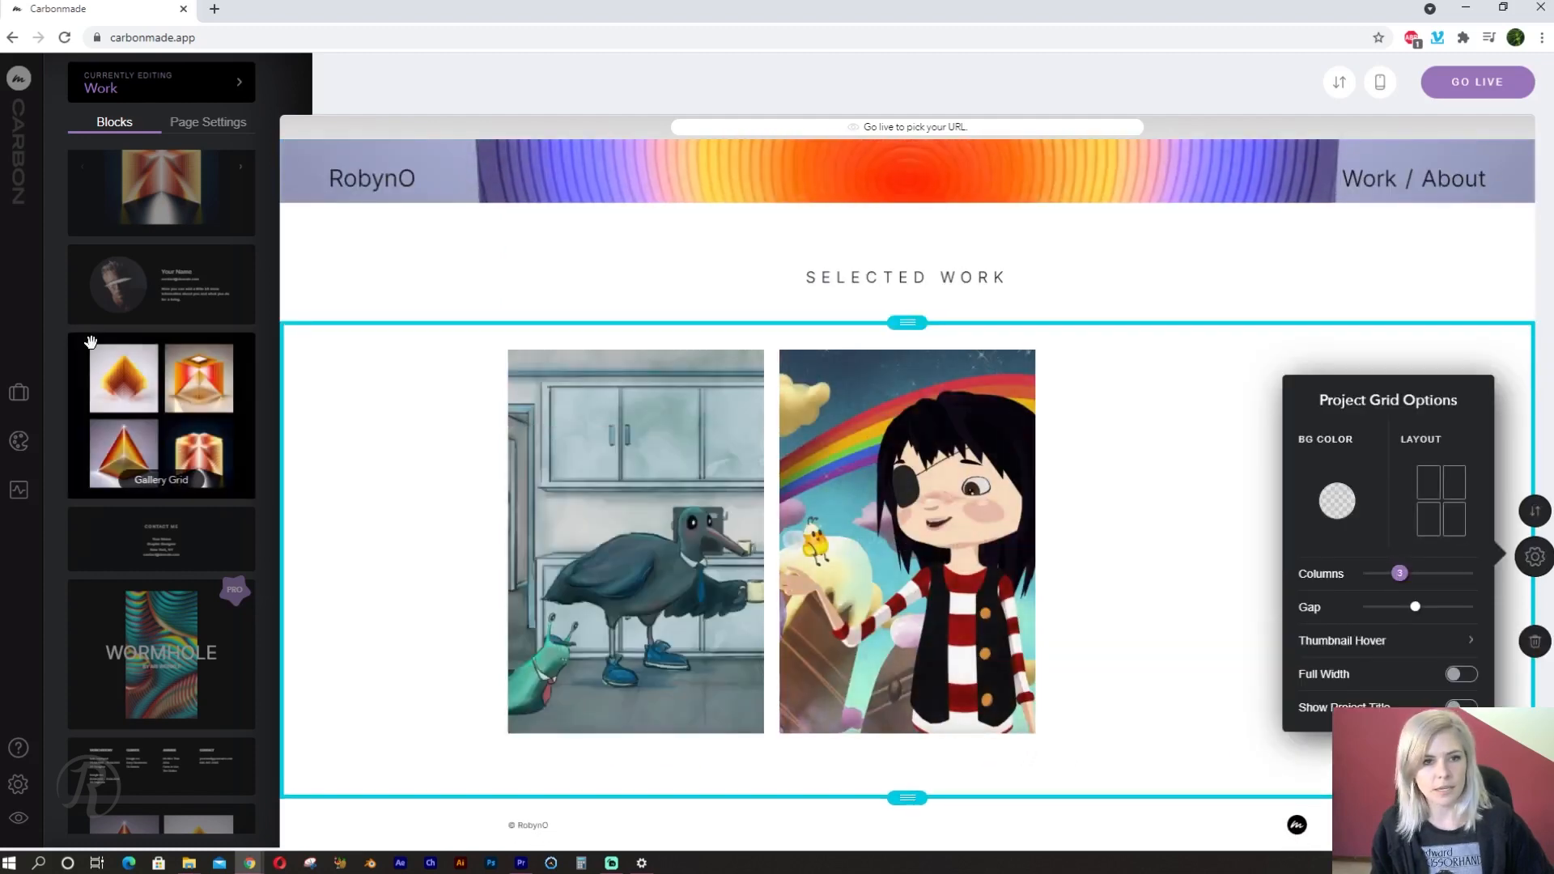
Create a new project titled "Breaking Walls" with the wall-breaking footage as its thumbnail, and return to the Work page
left_click(18, 393)
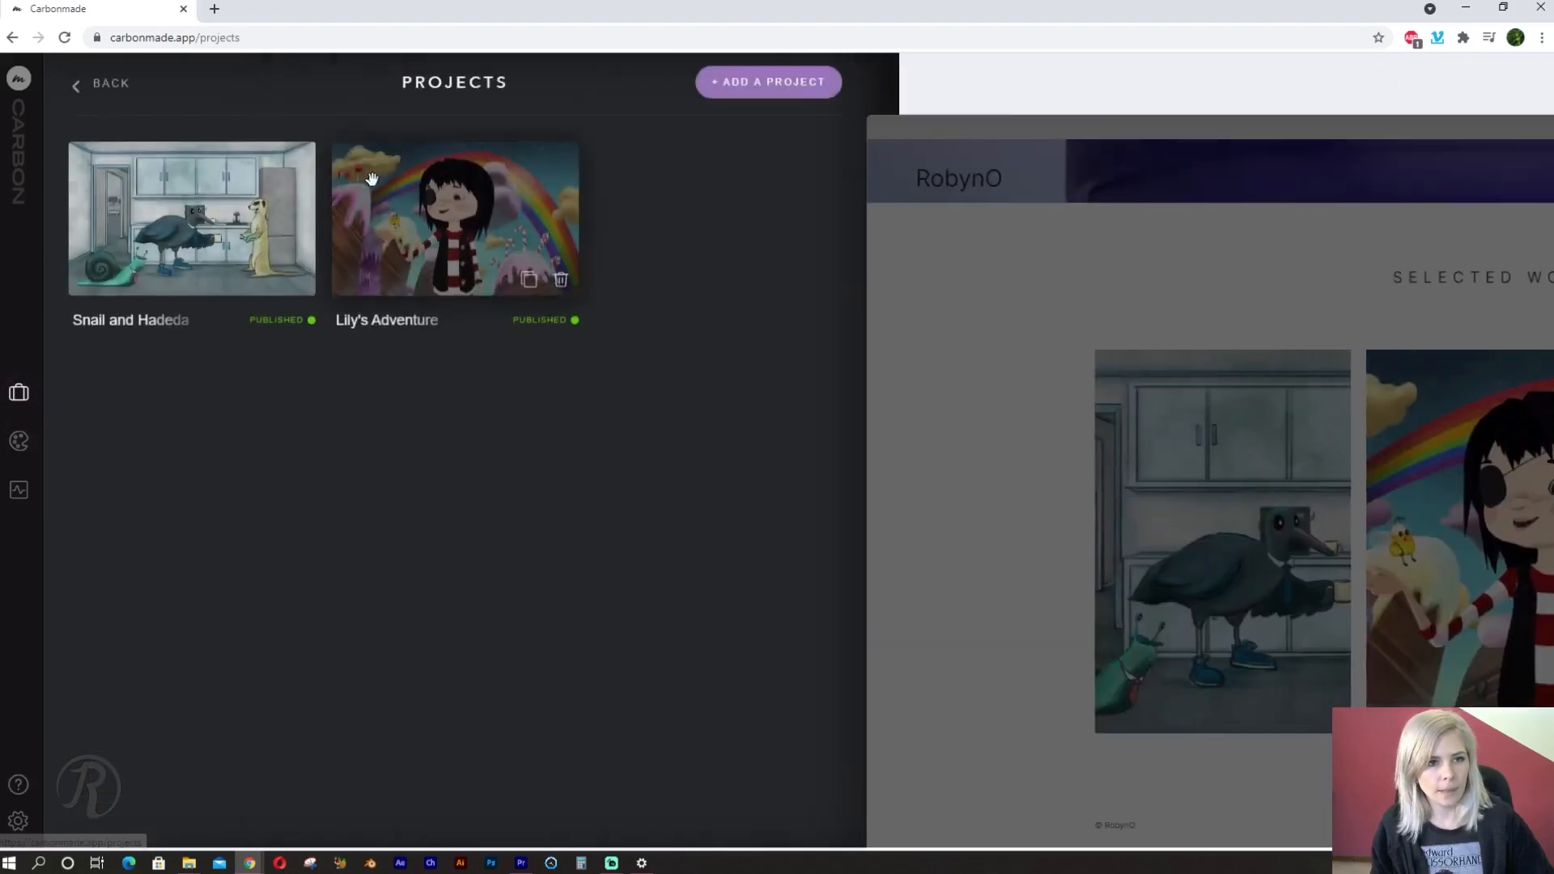
left_click(763, 84)
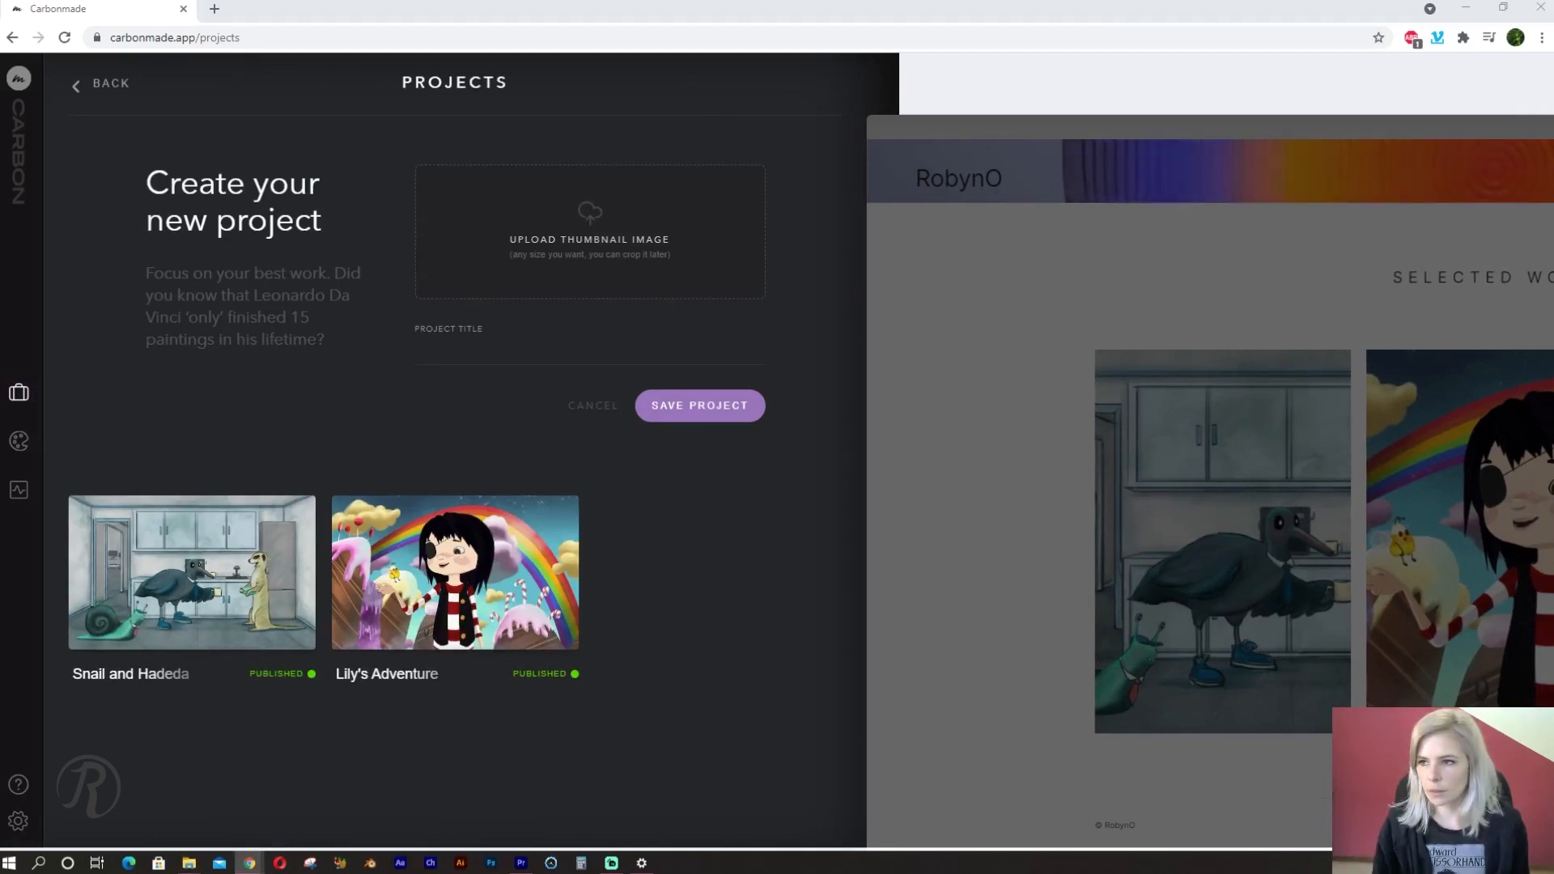
left_click_drag(656, 309, 612, 289)
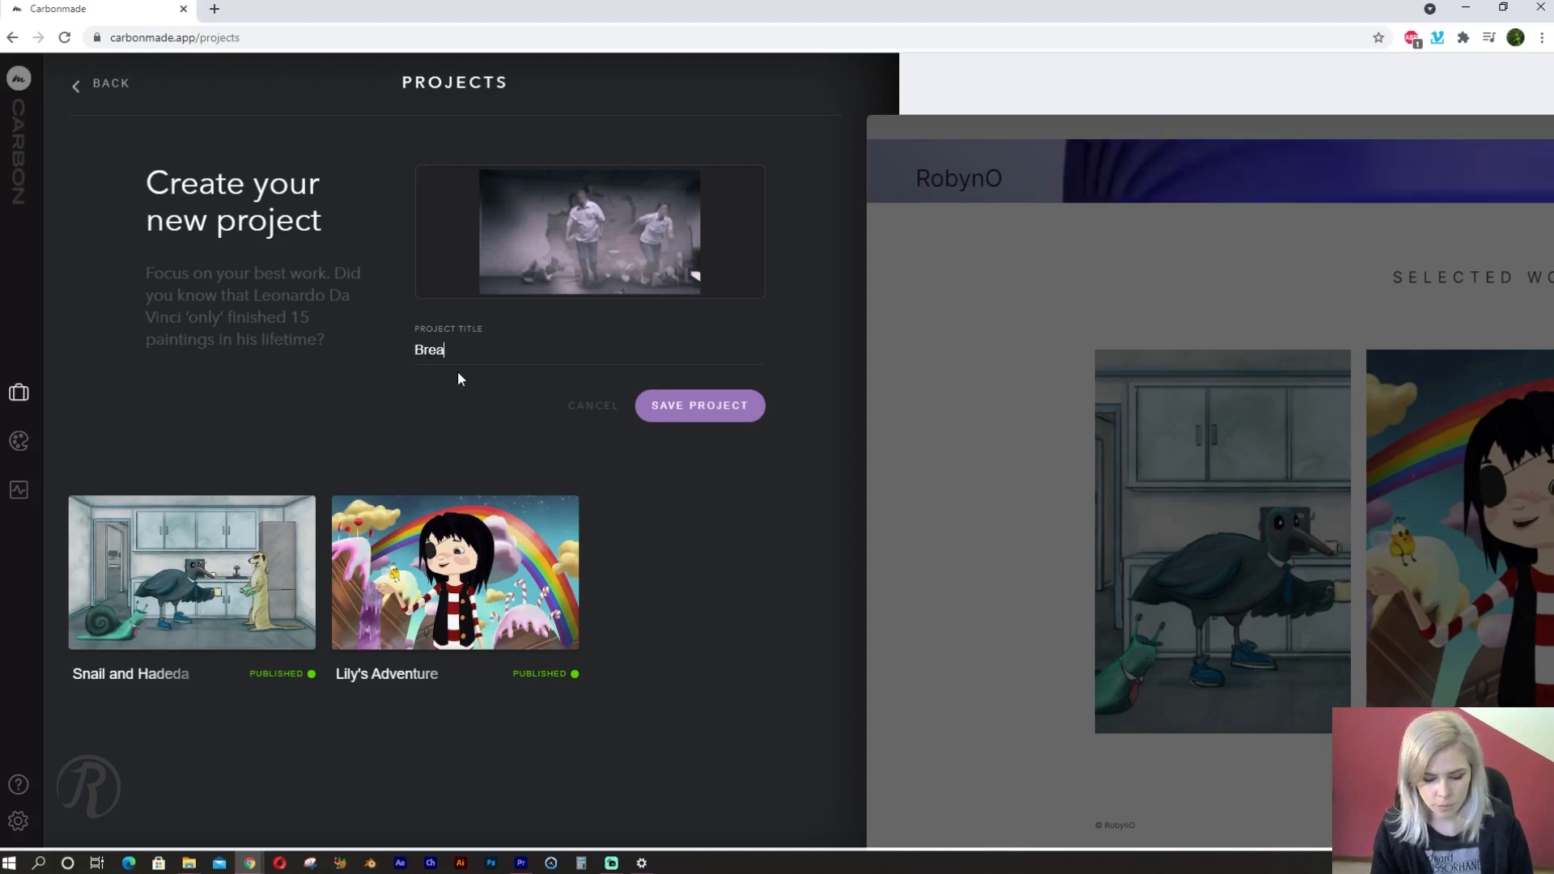
type("ls")
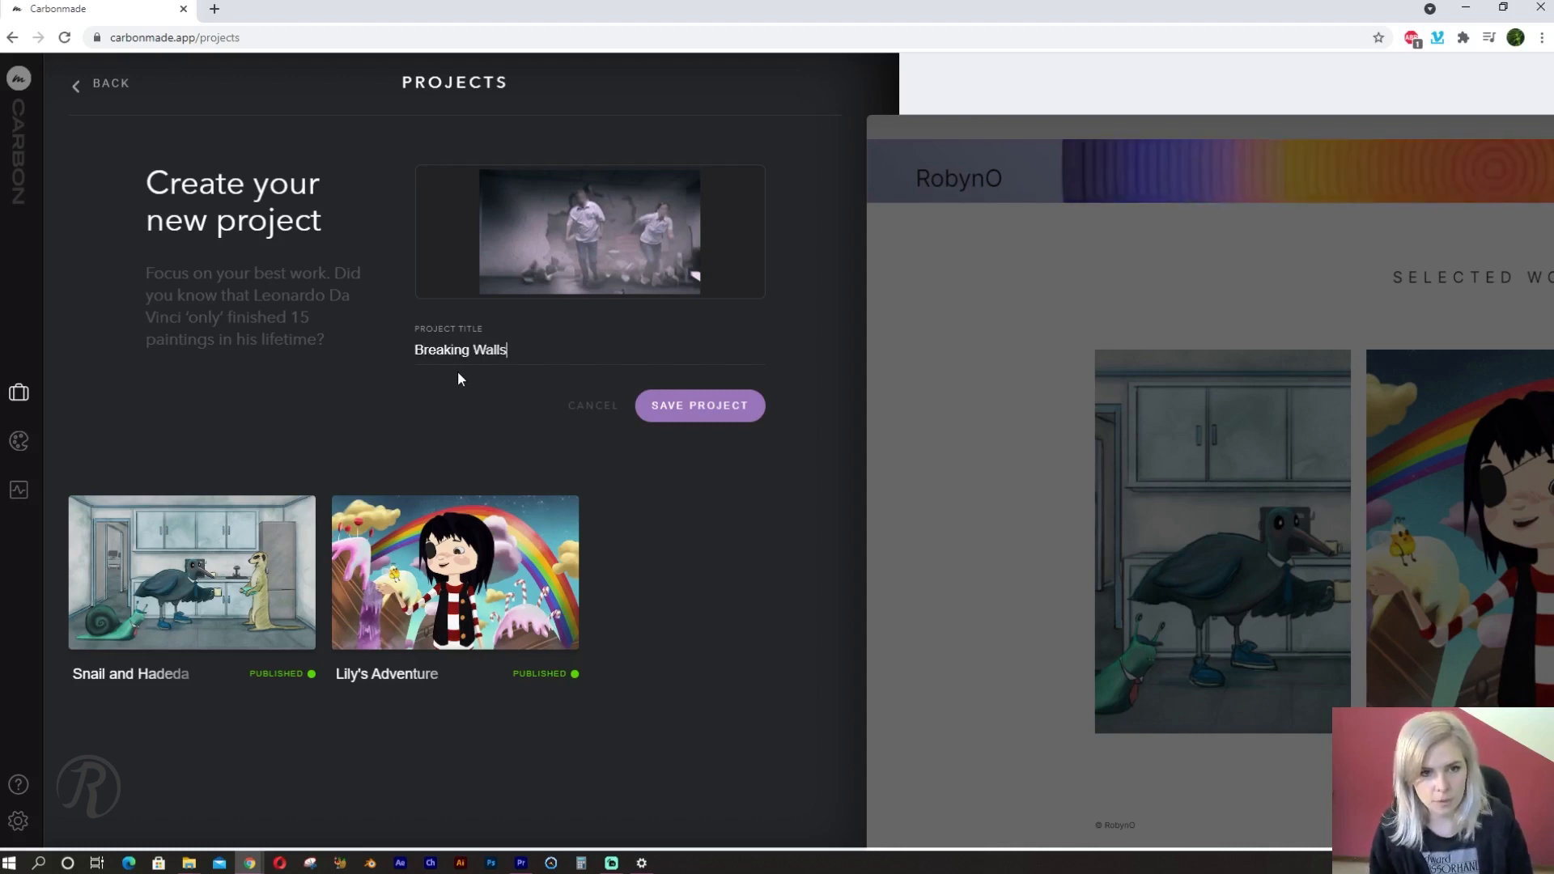
left_click(708, 414)
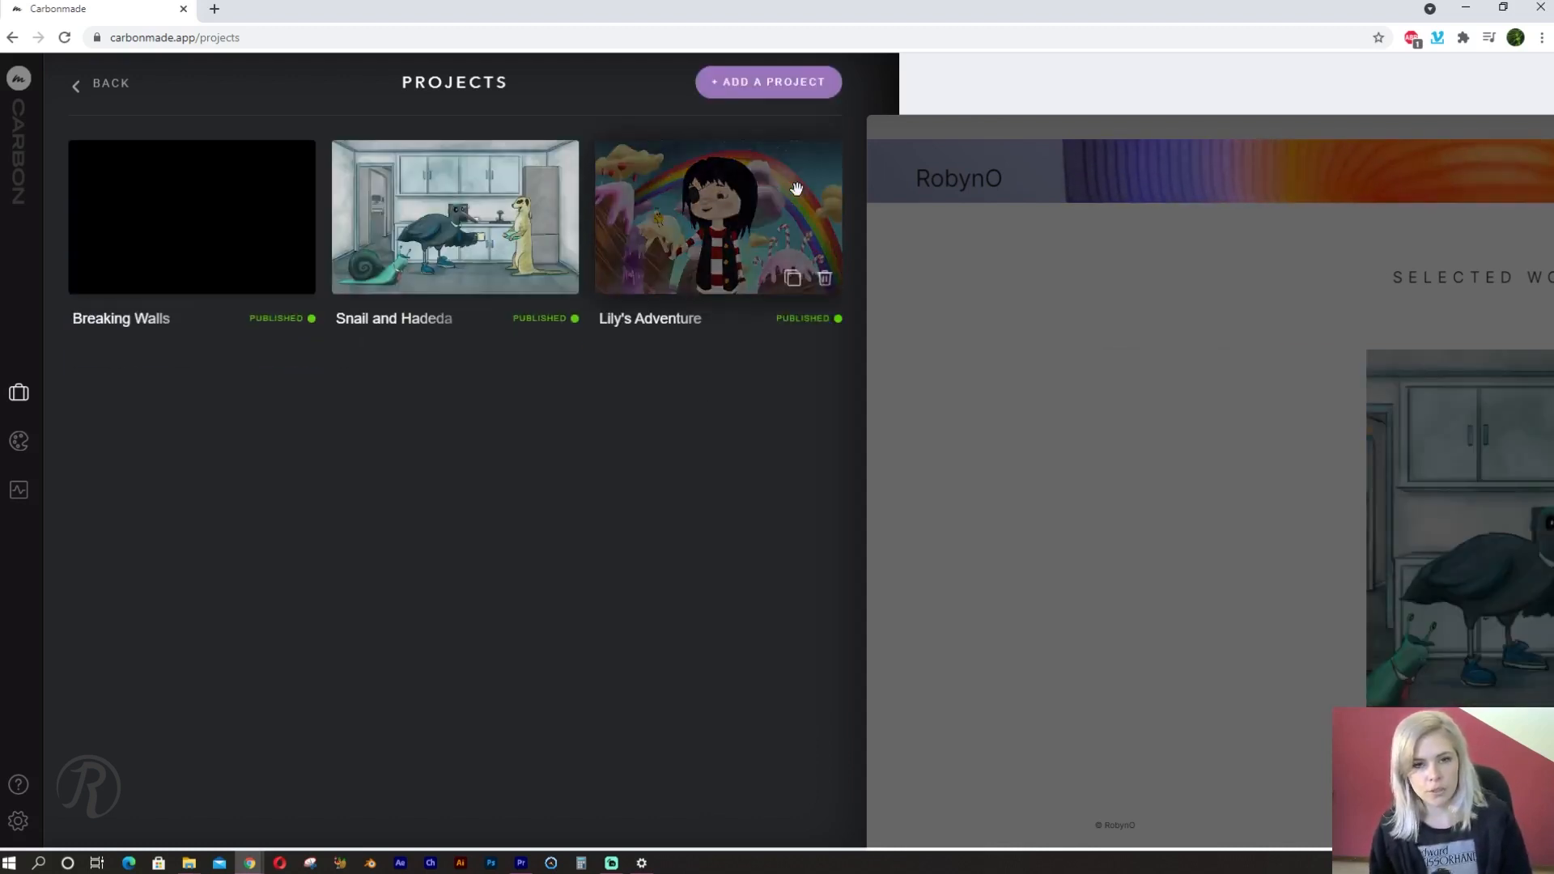
left_click(1162, 263)
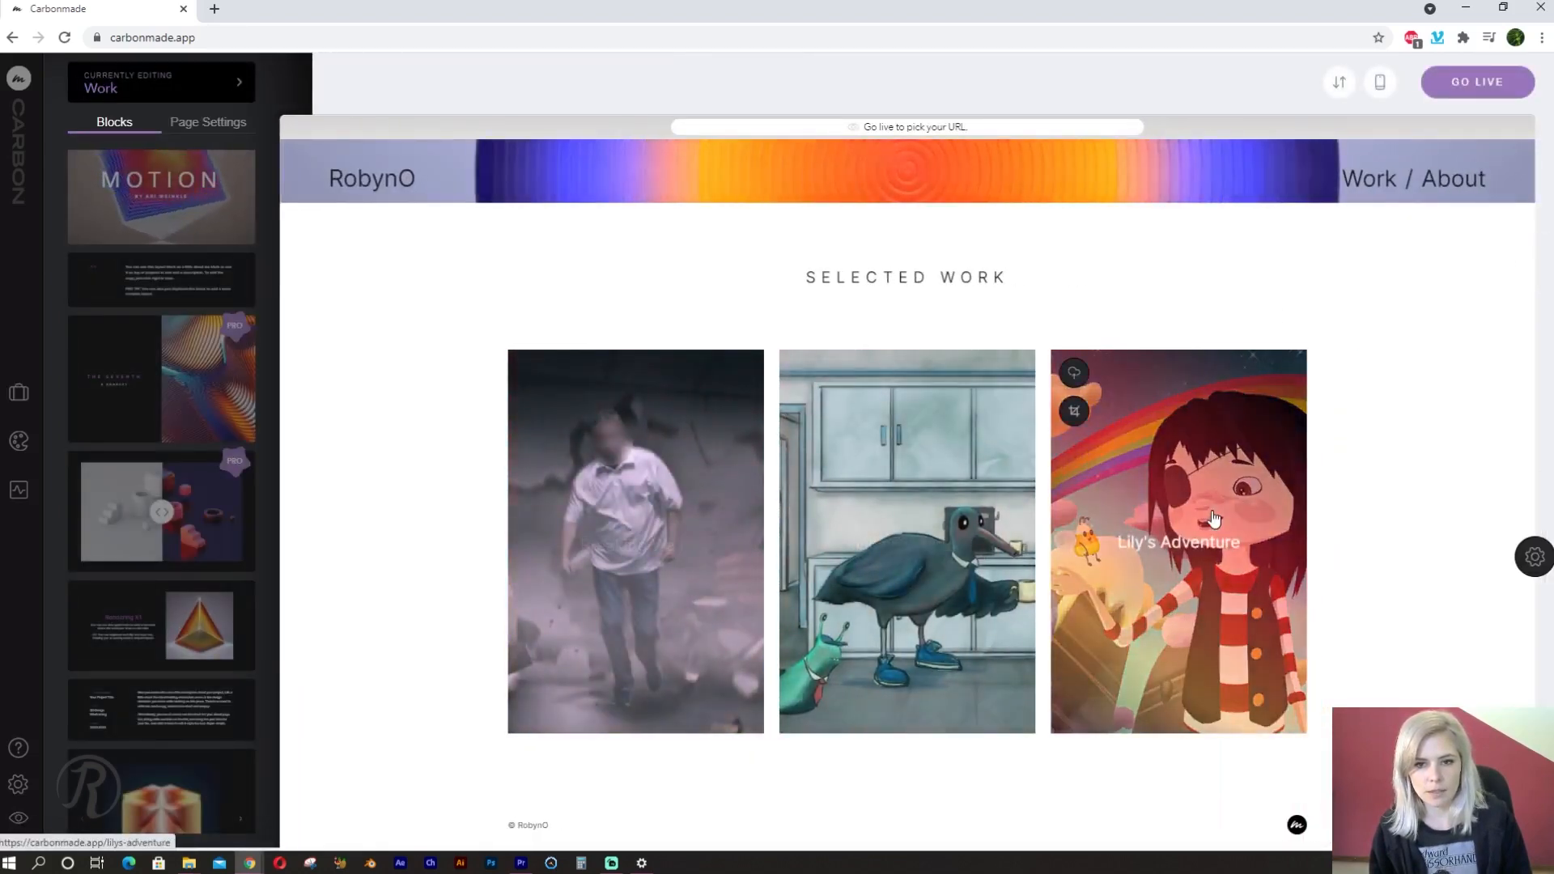
Open the Breaking Walls project and start its page from the Fullscreen layout
left_click(19, 393)
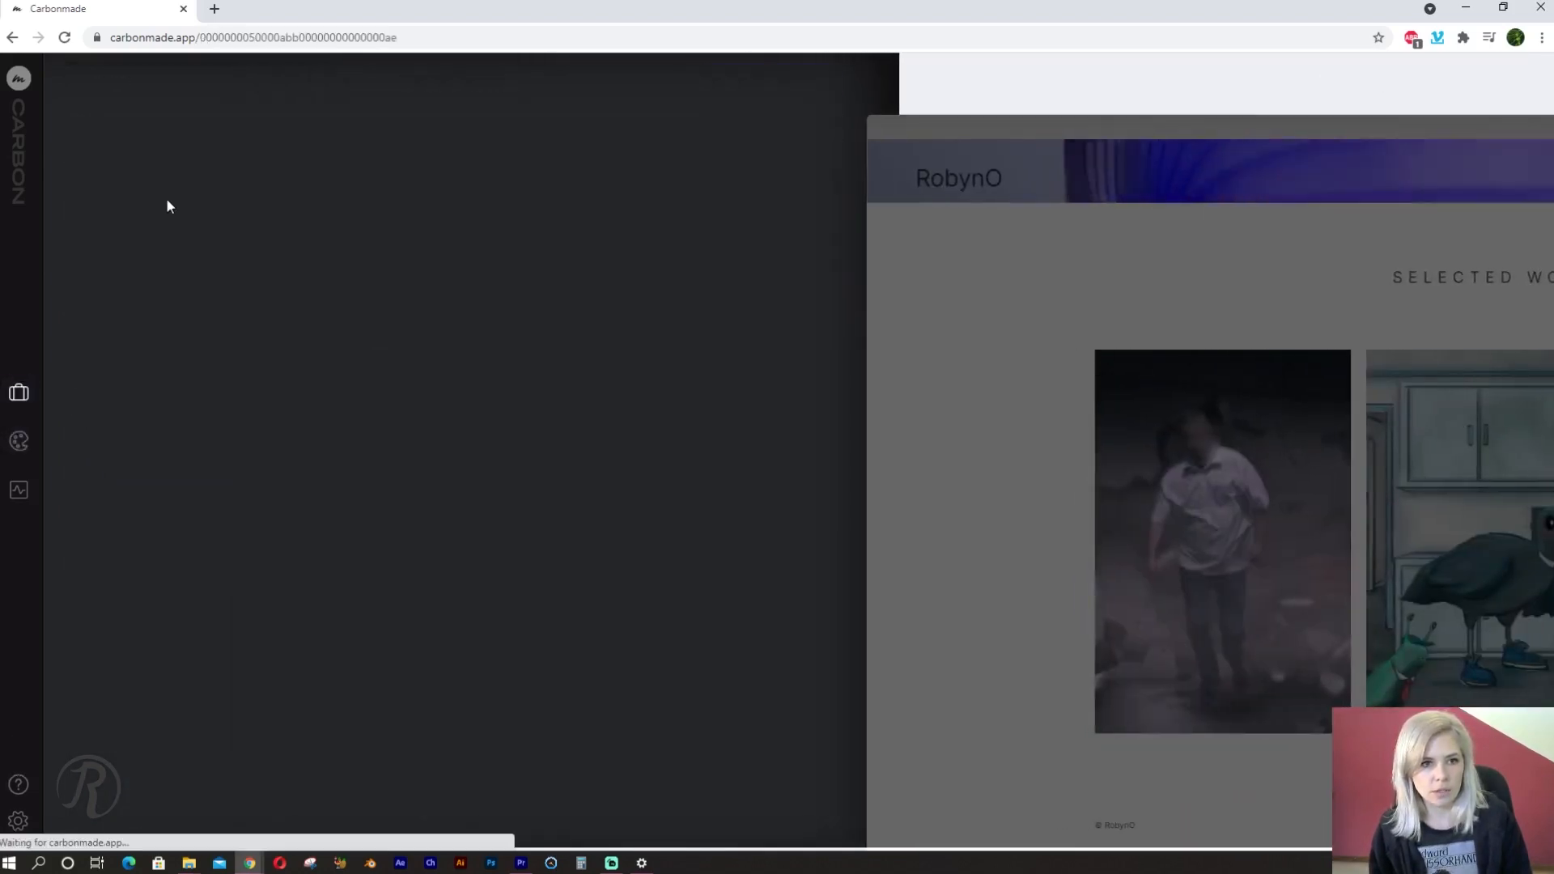
left_click(162, 198)
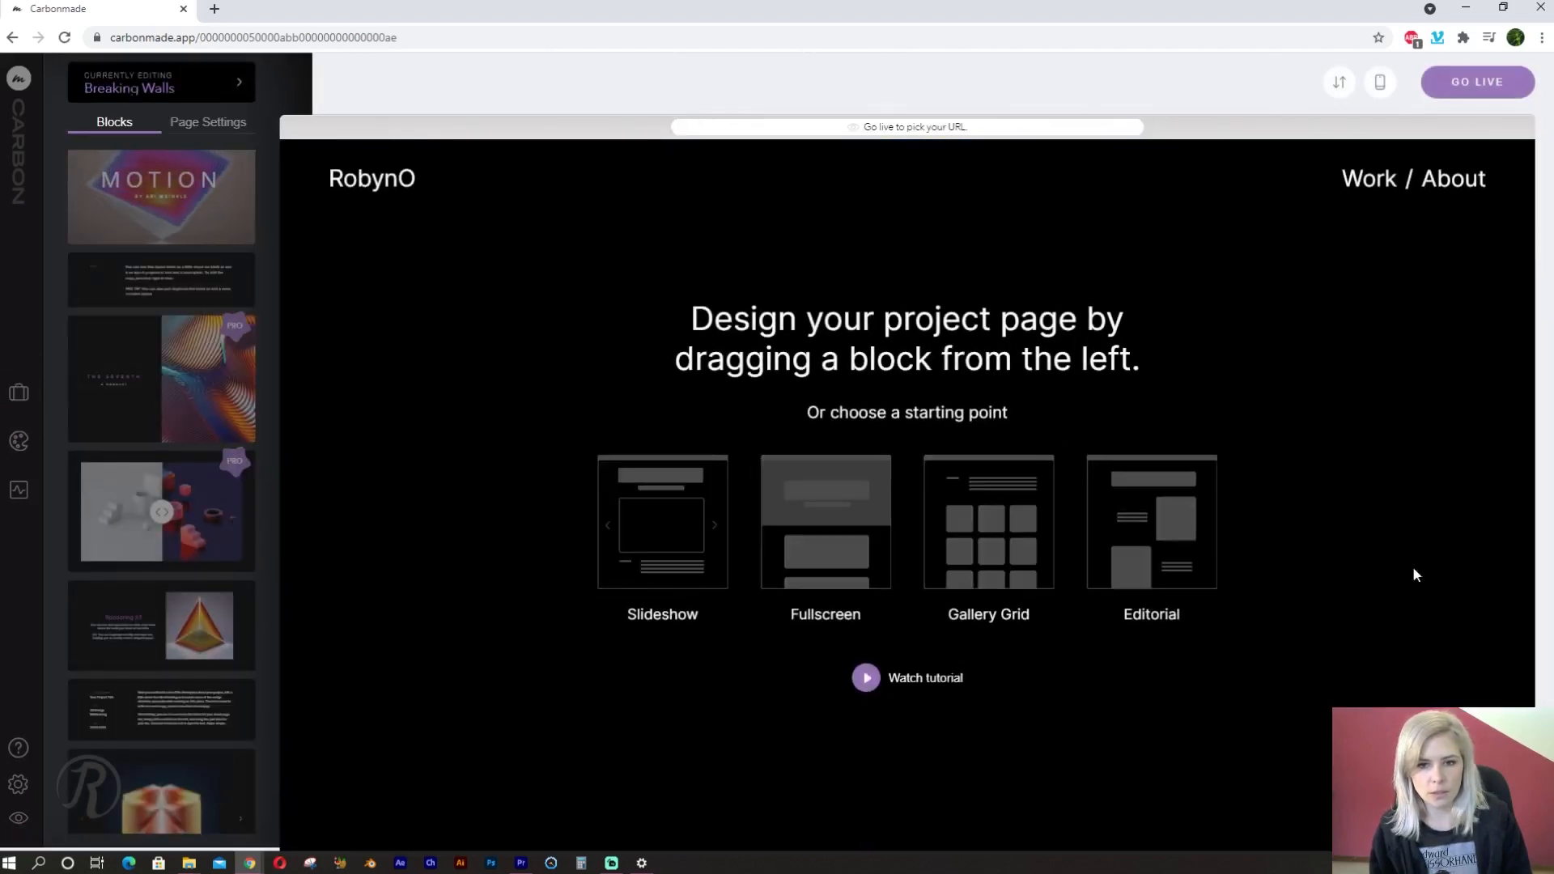
left_click(818, 499)
Set the cover heading to "VFX", clear the subheading, and use the wall-breaking footage as the cover background
double_click(589, 501)
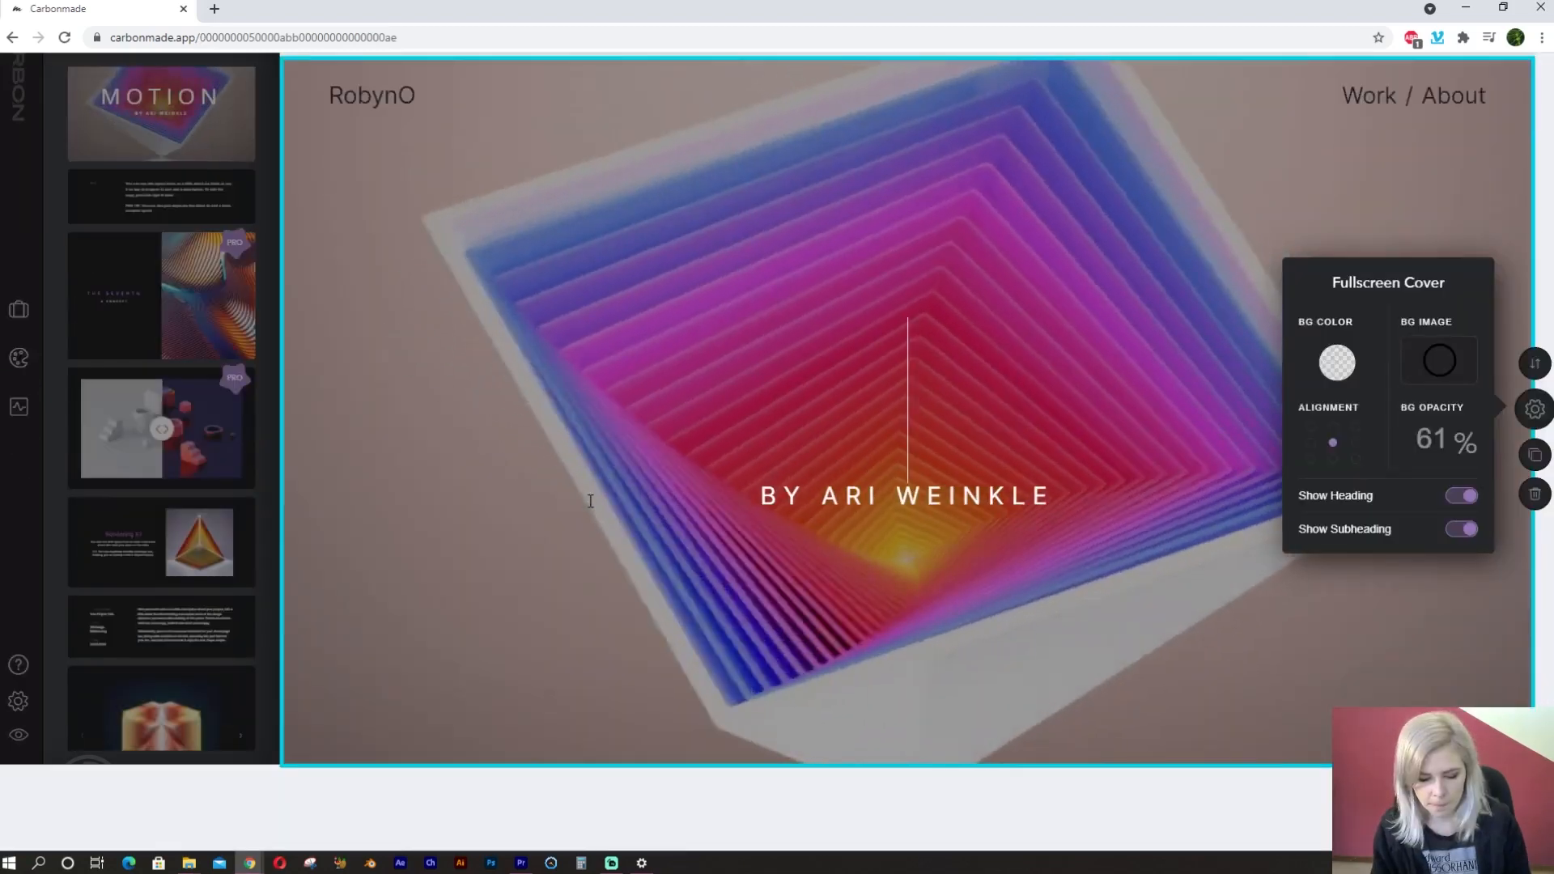
type("VFX")
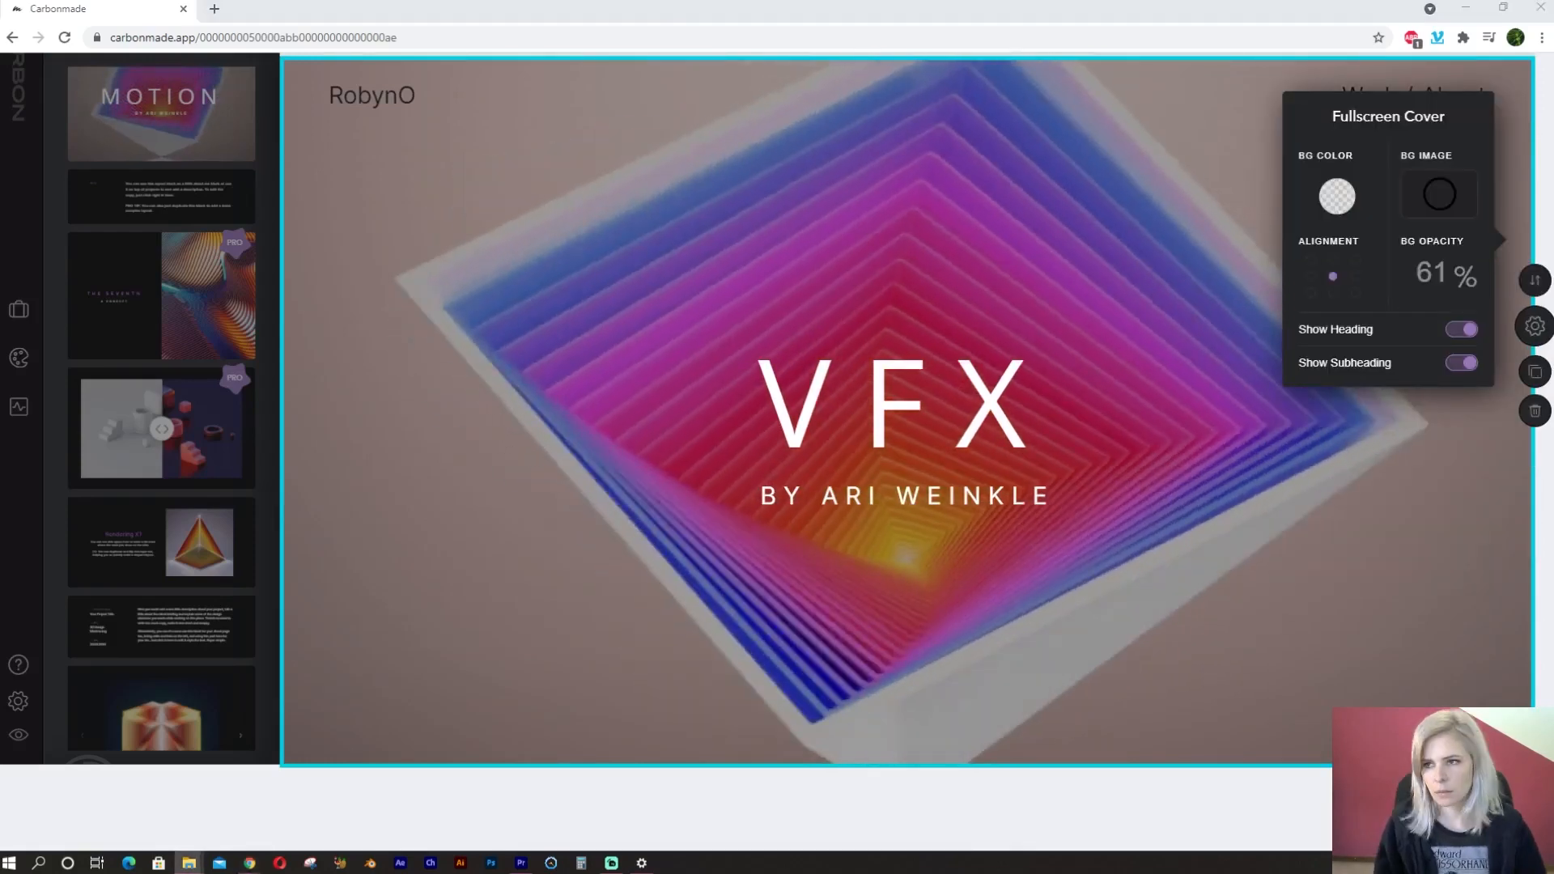
left_click_drag(1422, 235, 1424, 198)
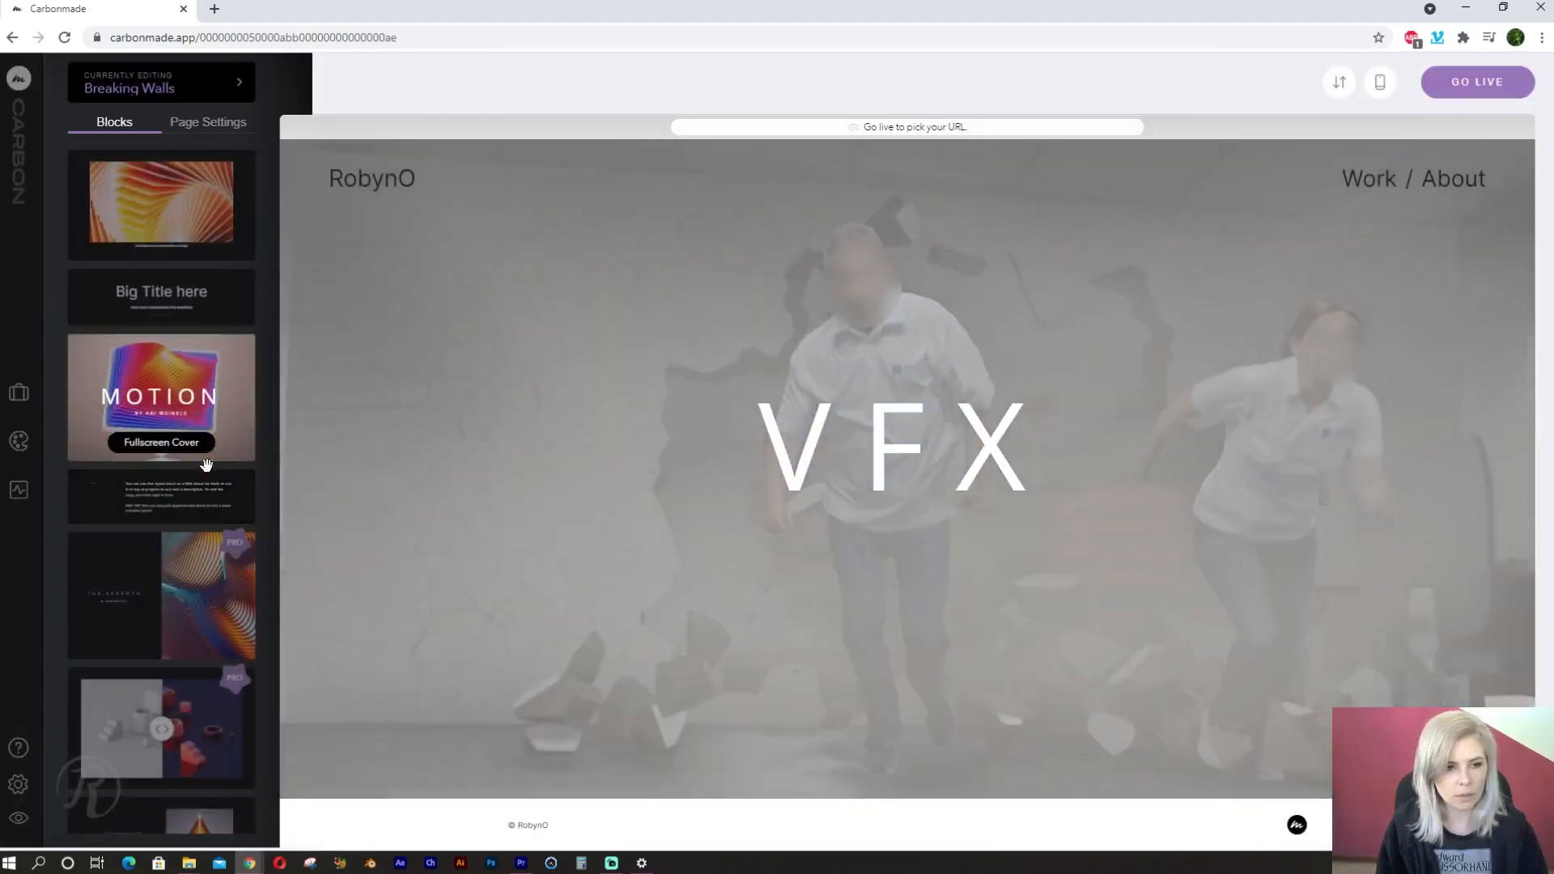
Add a Before & After block below the VFX cover, with the green-screen shot as Before and the second media file as After
scroll(174, 478, "down", 3)
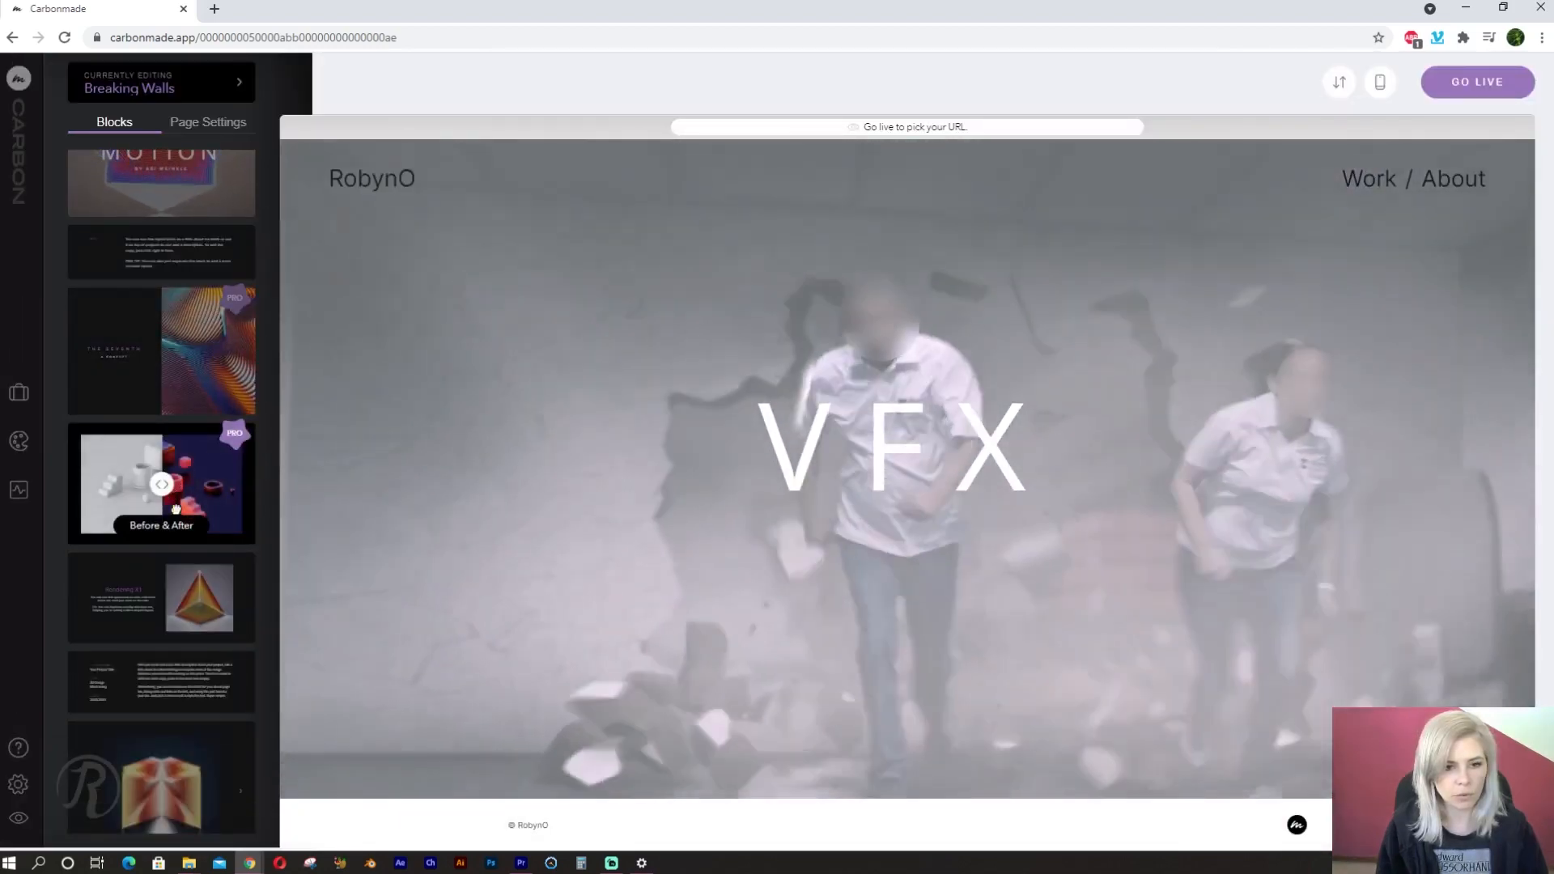
left_click_drag(175, 509, 653, 834)
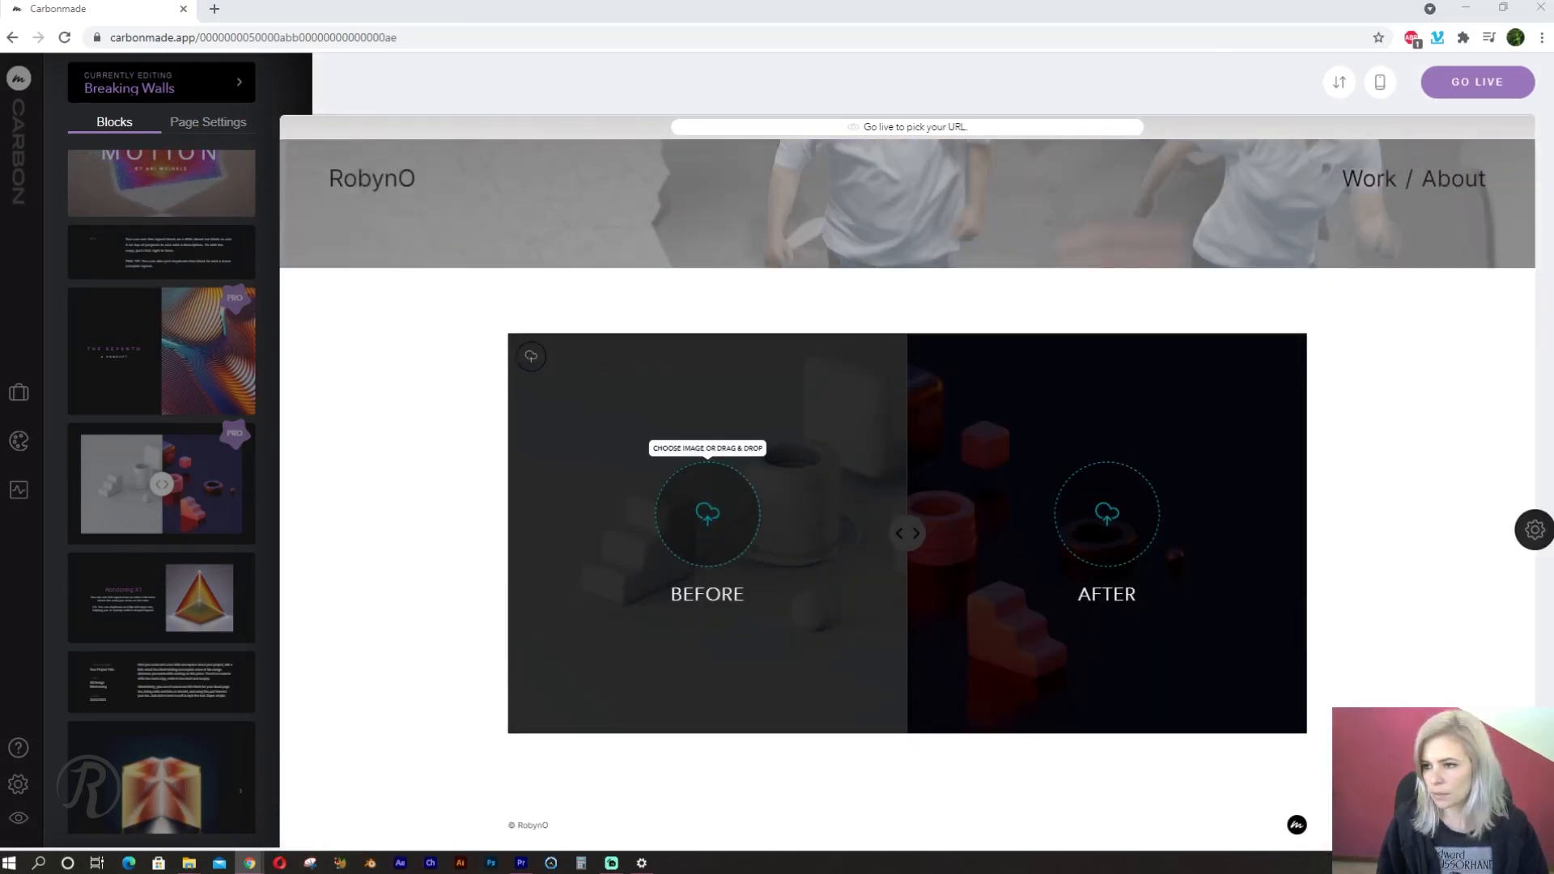
left_click(706, 512)
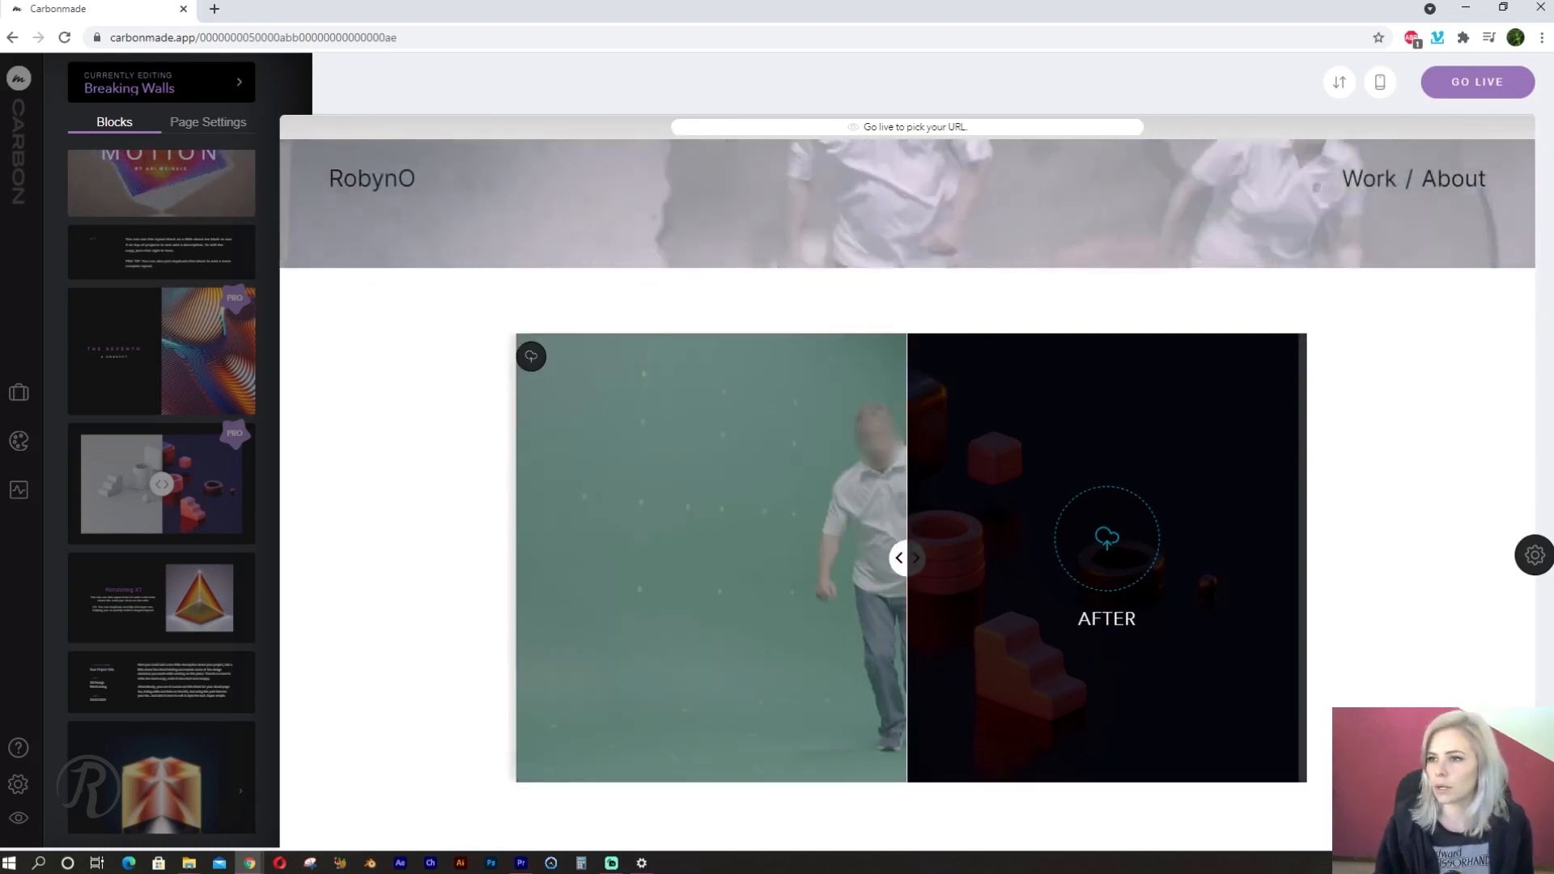
left_click_drag(1376, 453, 1116, 558)
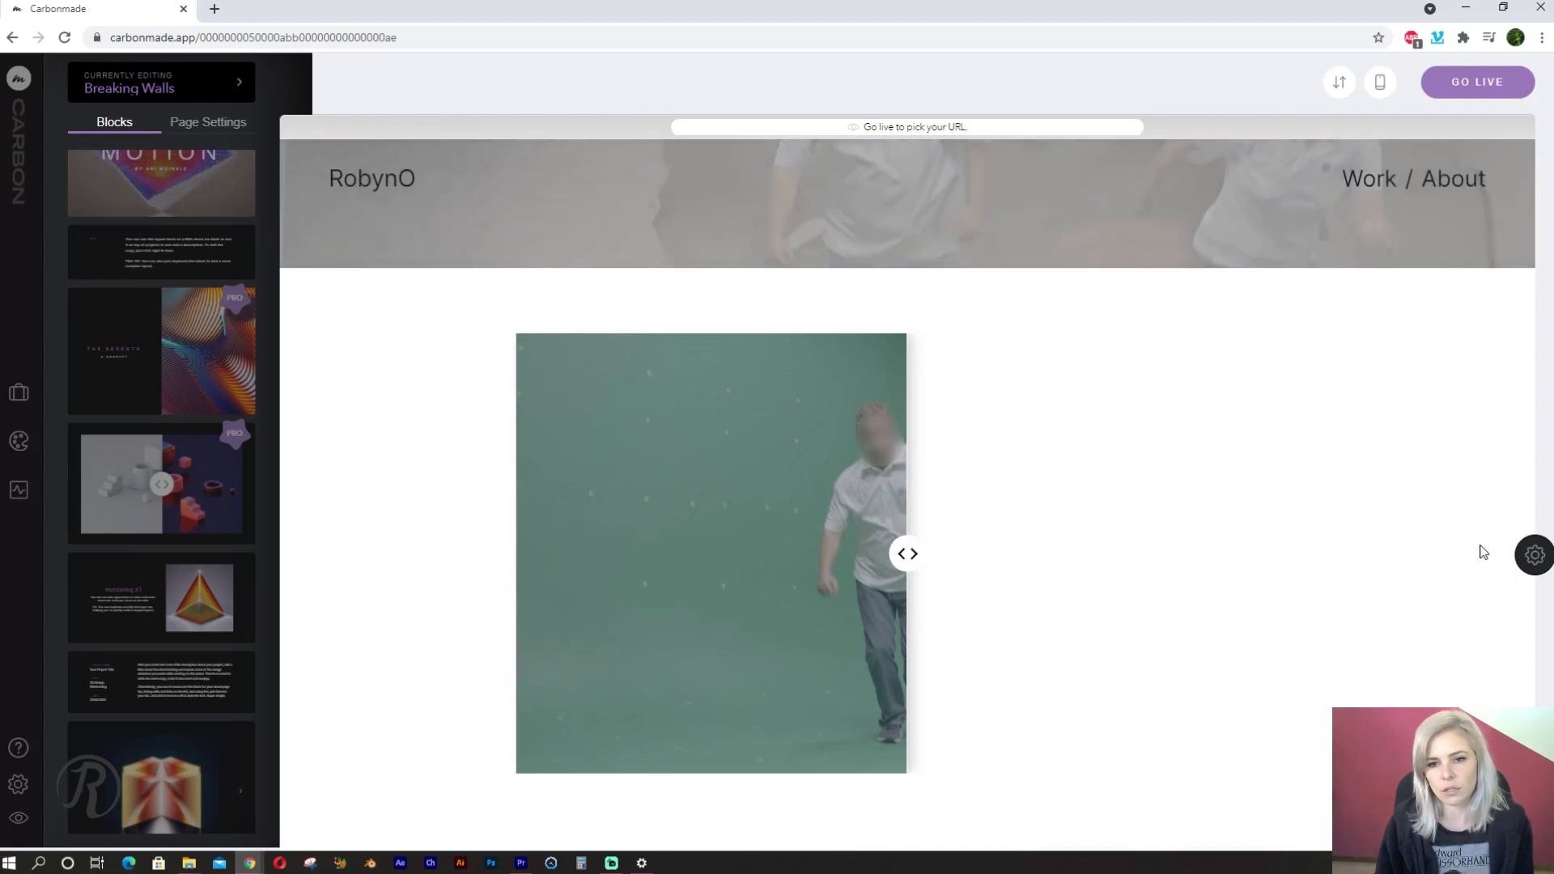
Try the before-and-after comparison divider in both directions and review the Breaking Walls page up to its cover
left_click_drag(906, 554, 680, 553)
left_click_drag(624, 605, 1366, 651)
scroll(1465, 640, "down", 1)
scroll(1461, 636, "up", 2)
scroll(1461, 639, "down", 2)
scroll(1460, 639, "up", 6)
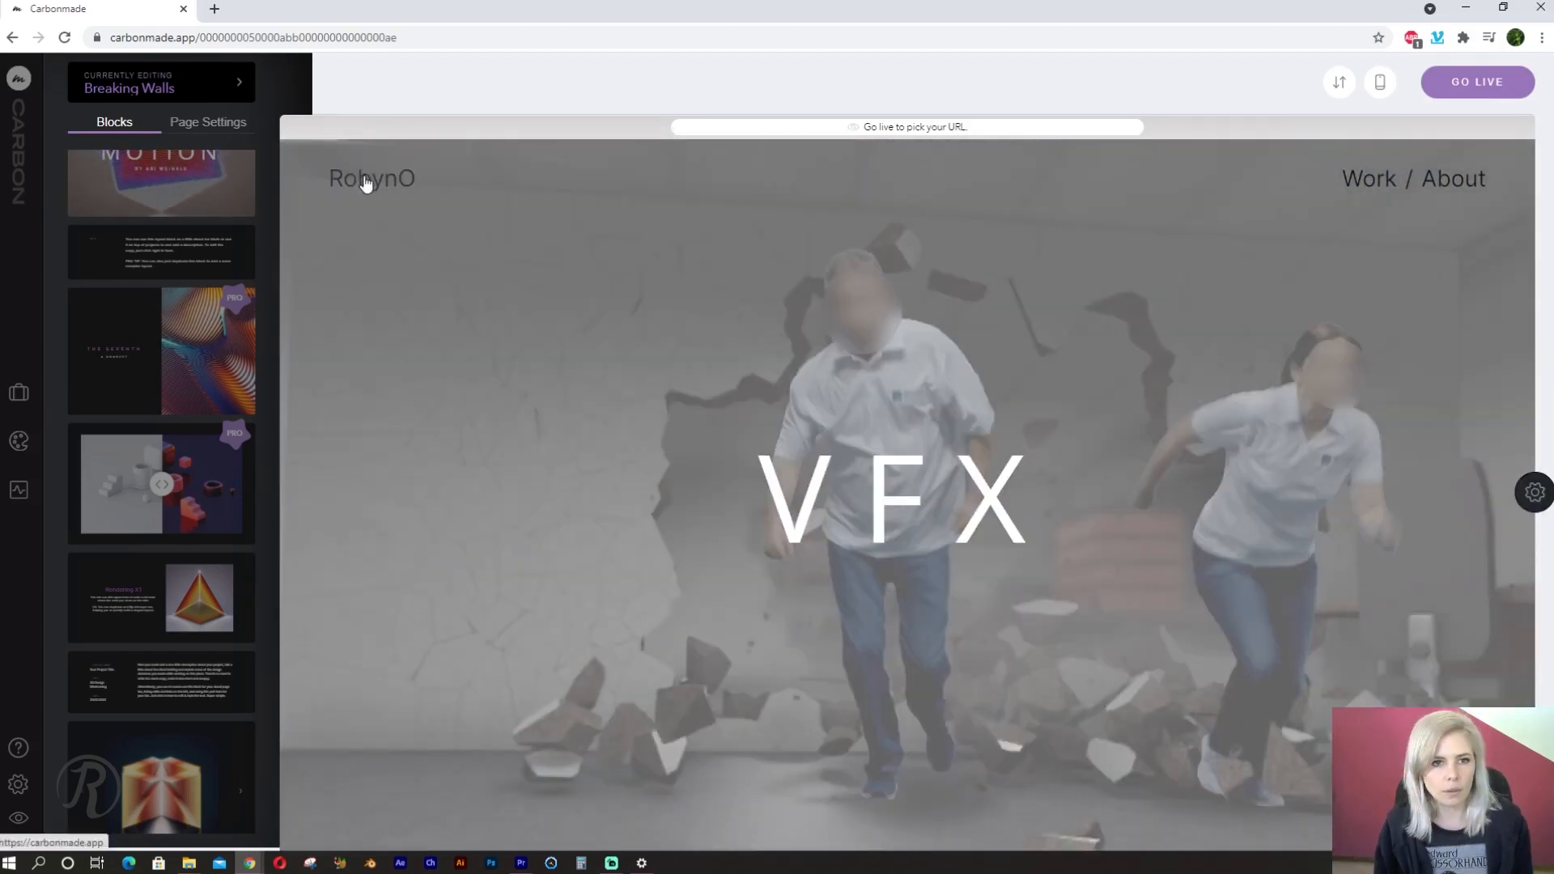
On the Work page cover, replace the subheading with the artist's name and the heading with "ANIMATION & MOTION GRAPHICS"
left_click(365, 183)
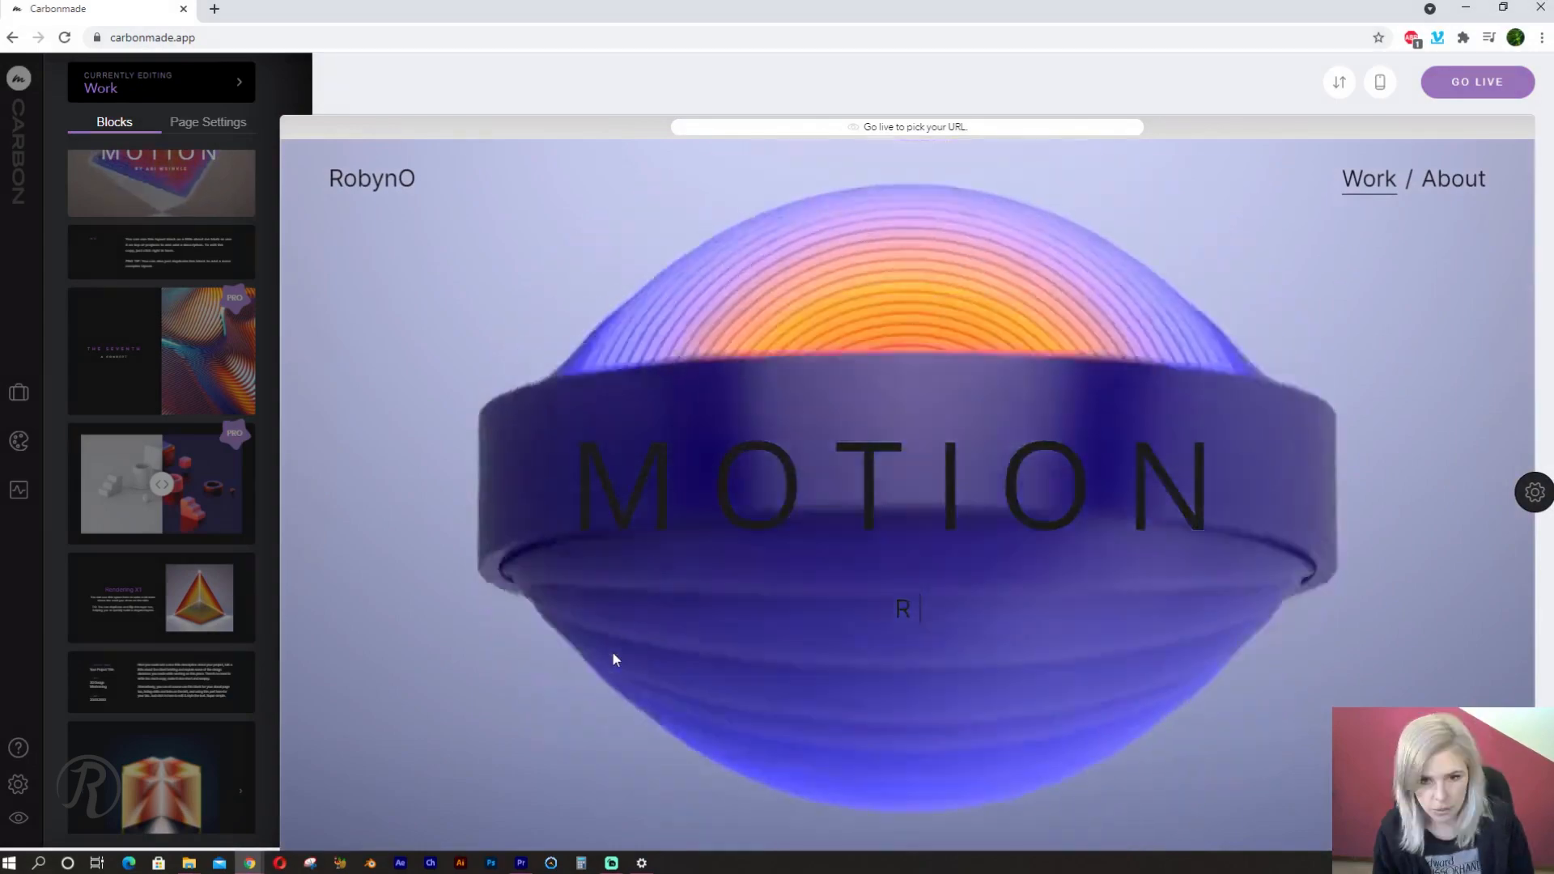
type("ROBYNO")
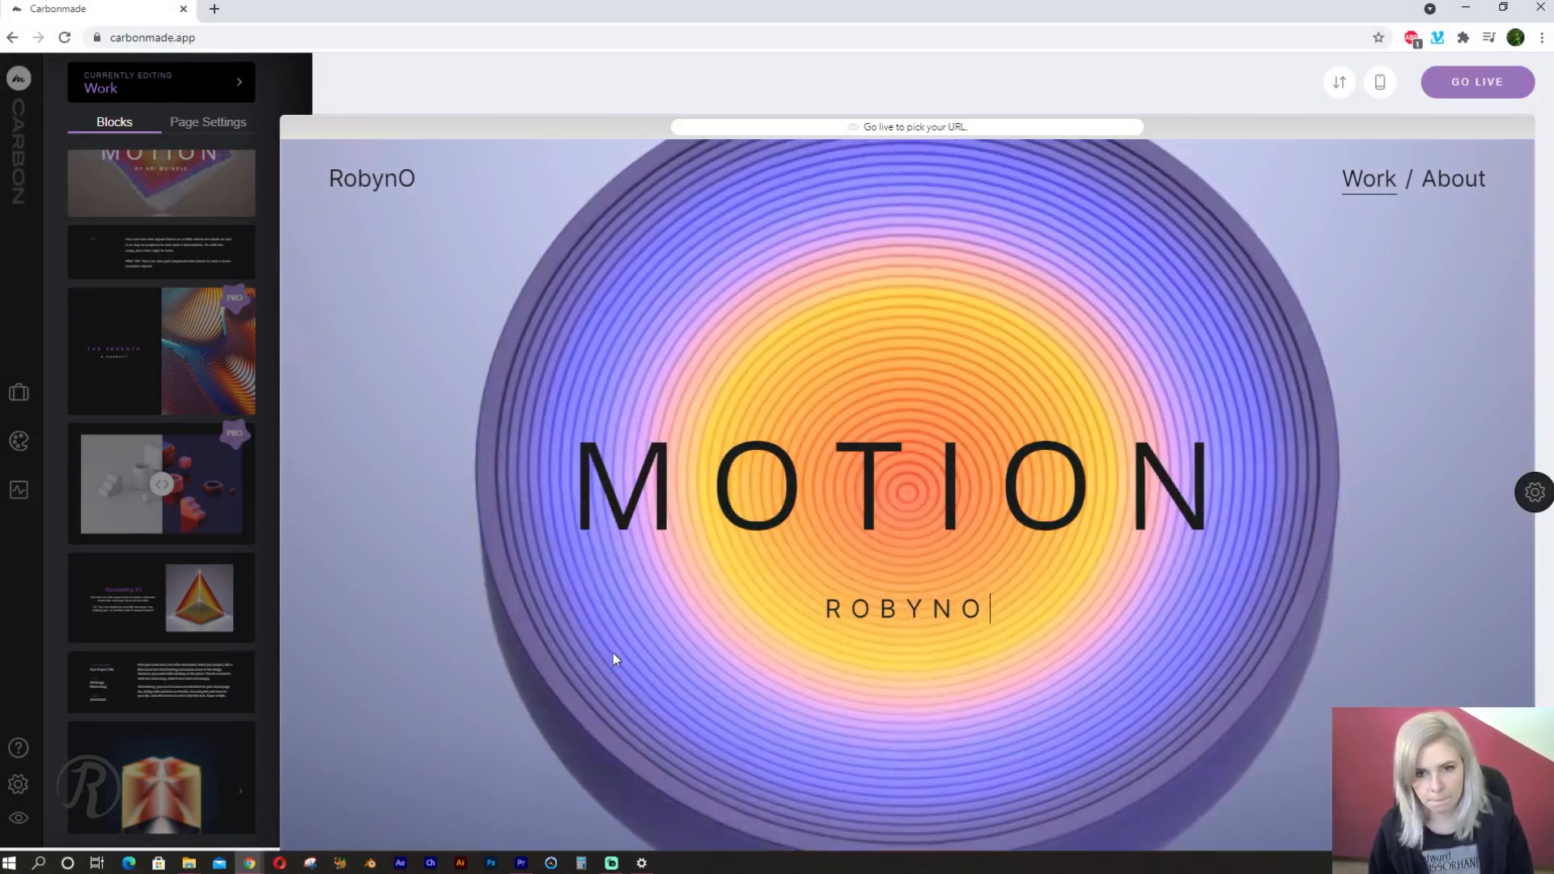
left_click_drag(1222, 485, 453, 491)
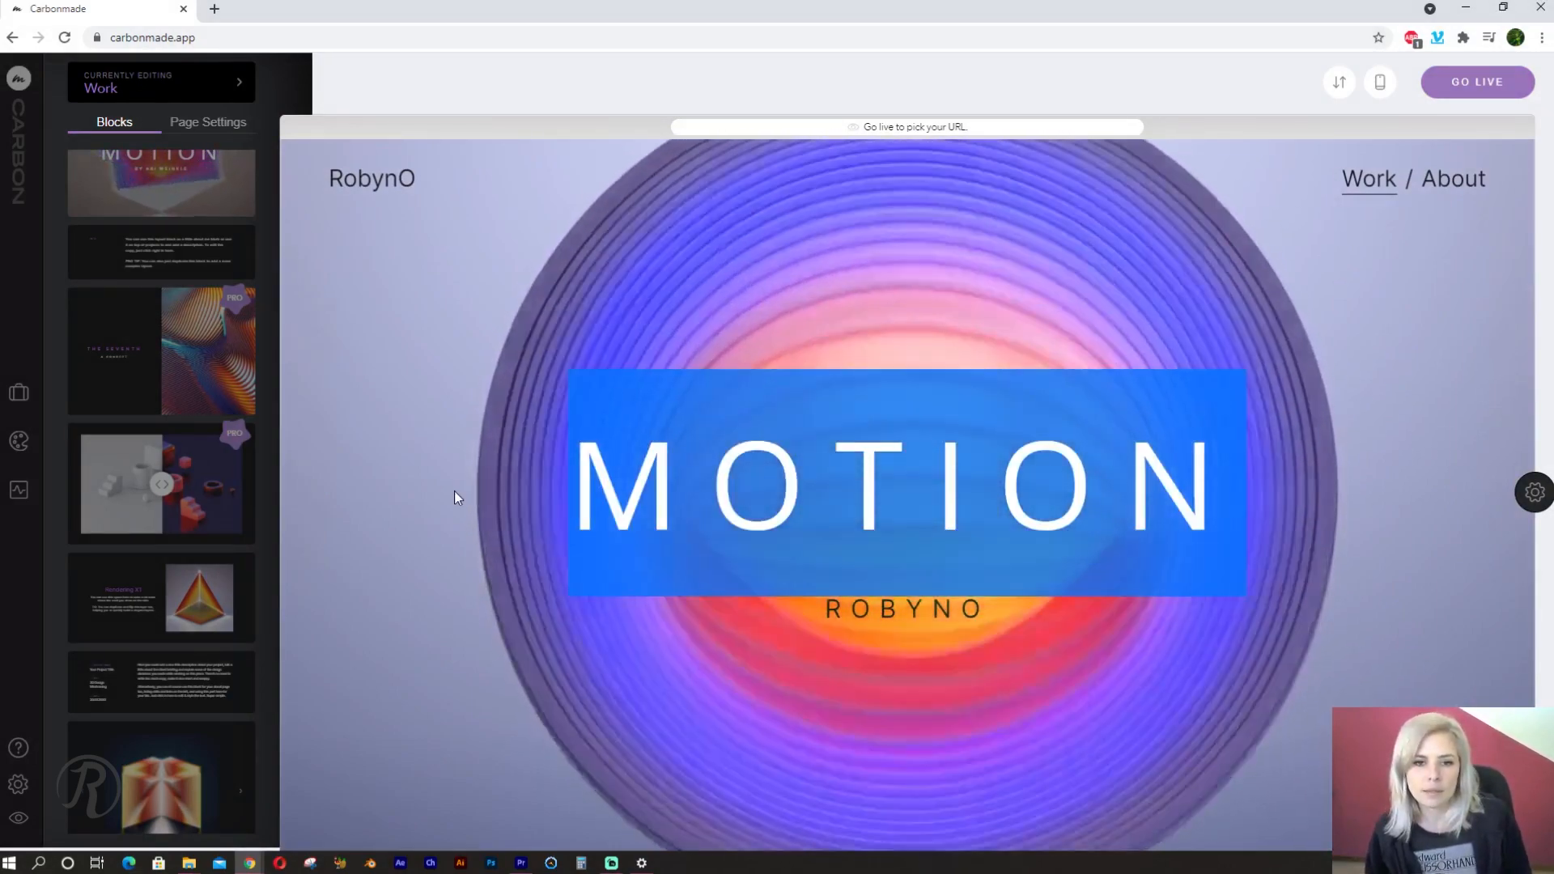
type("ANIMATION &")
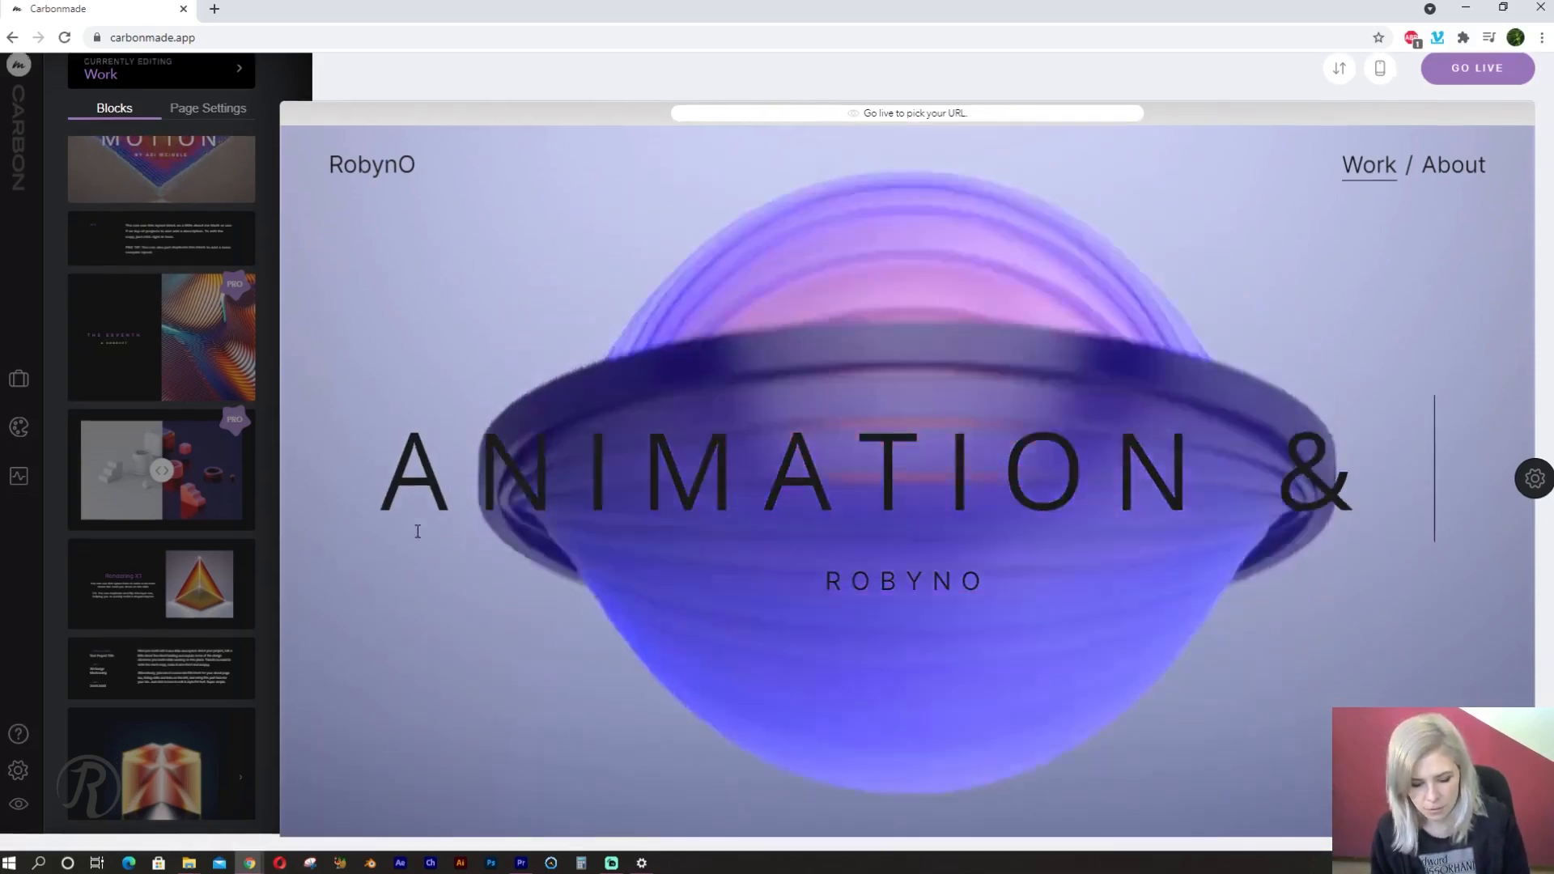
type(" MOTION GRAPHICJS")
key("BackSpace")
key("BackSpace")
key("BackSpace")
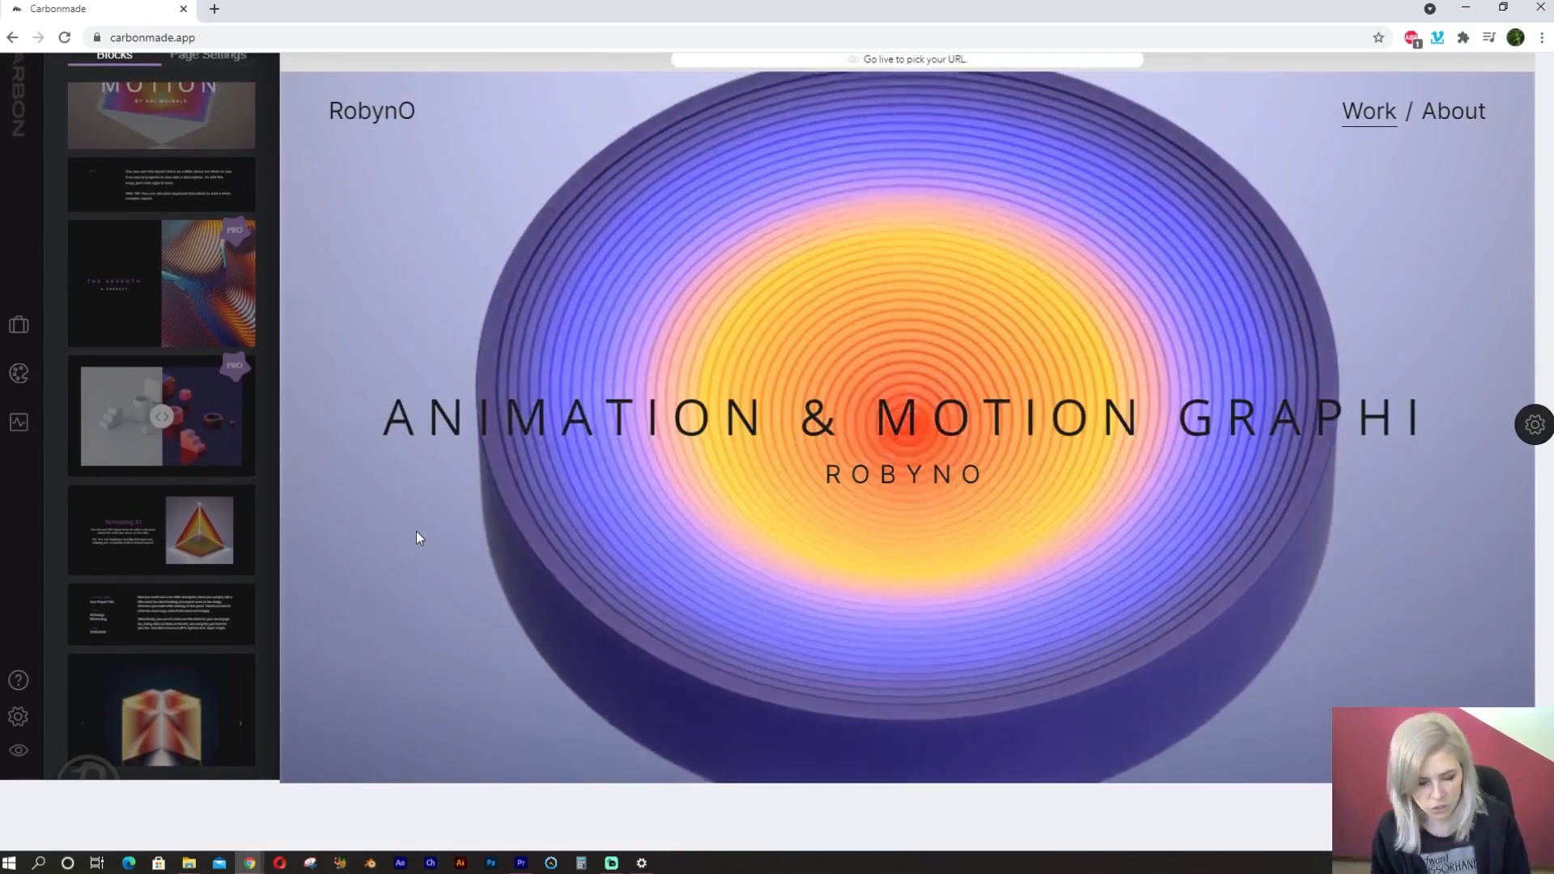
type("CS")
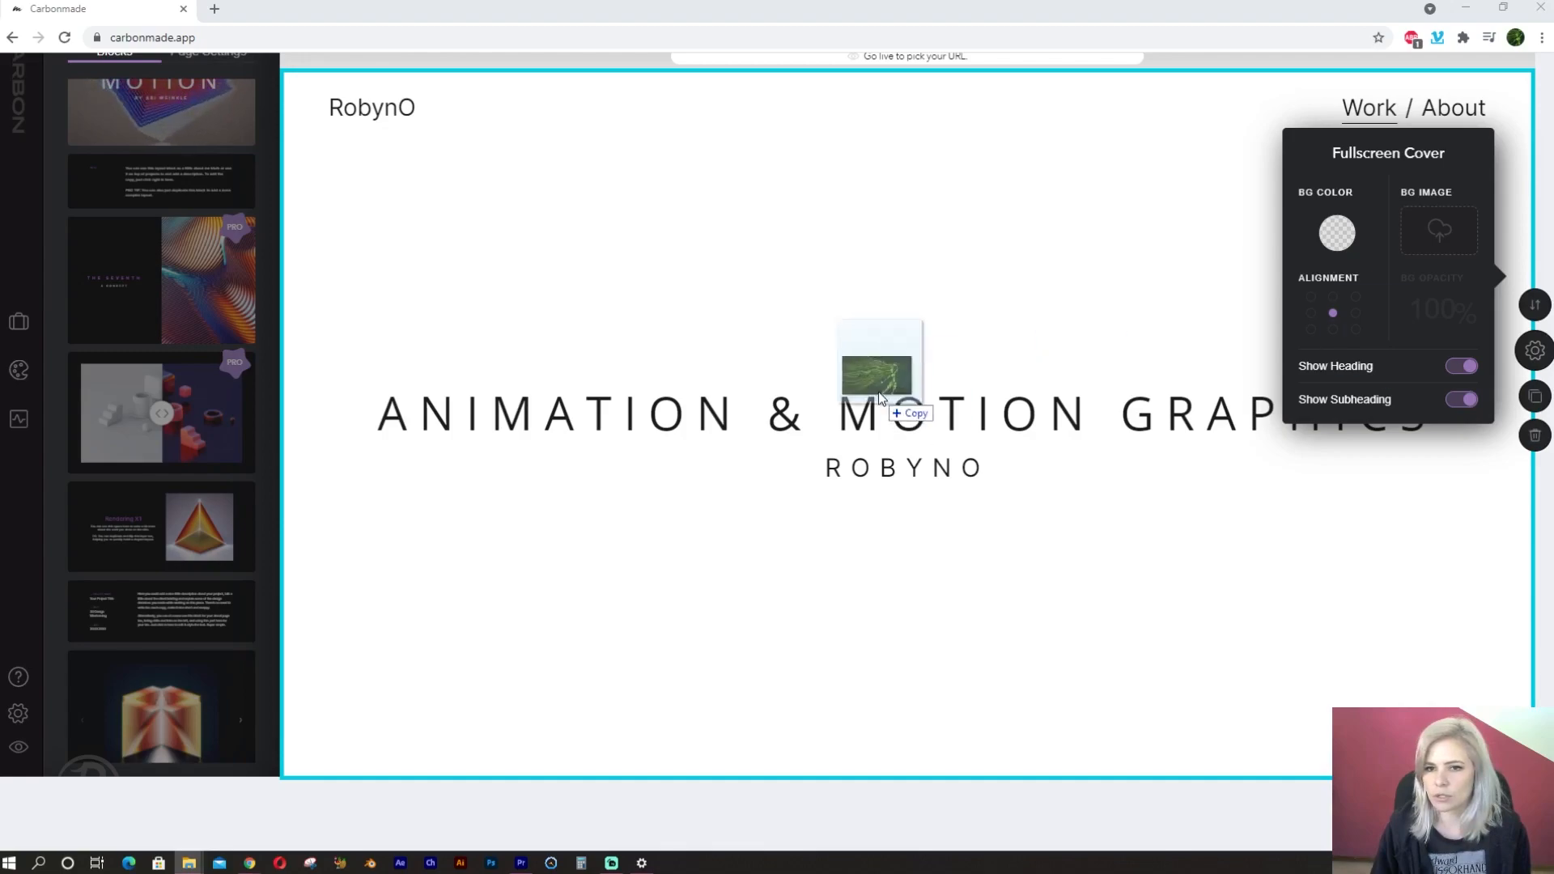
Use the green tree-woman illustration as the Work page cover background at 100% opacity
left_click_drag(880, 397, 861, 354)
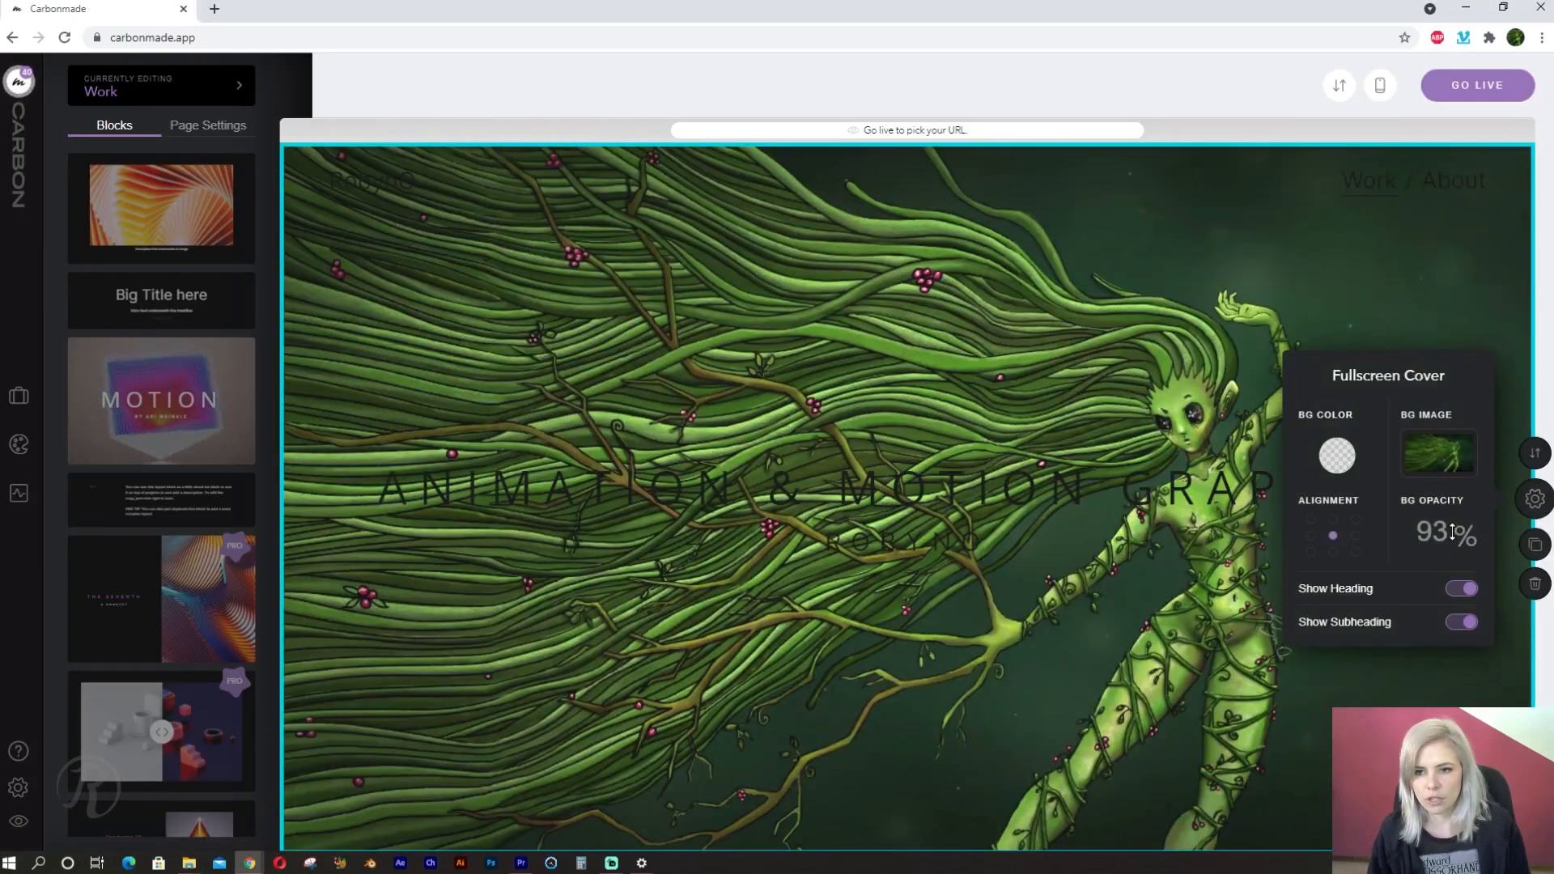
left_click_drag(1453, 531, 1473, 470)
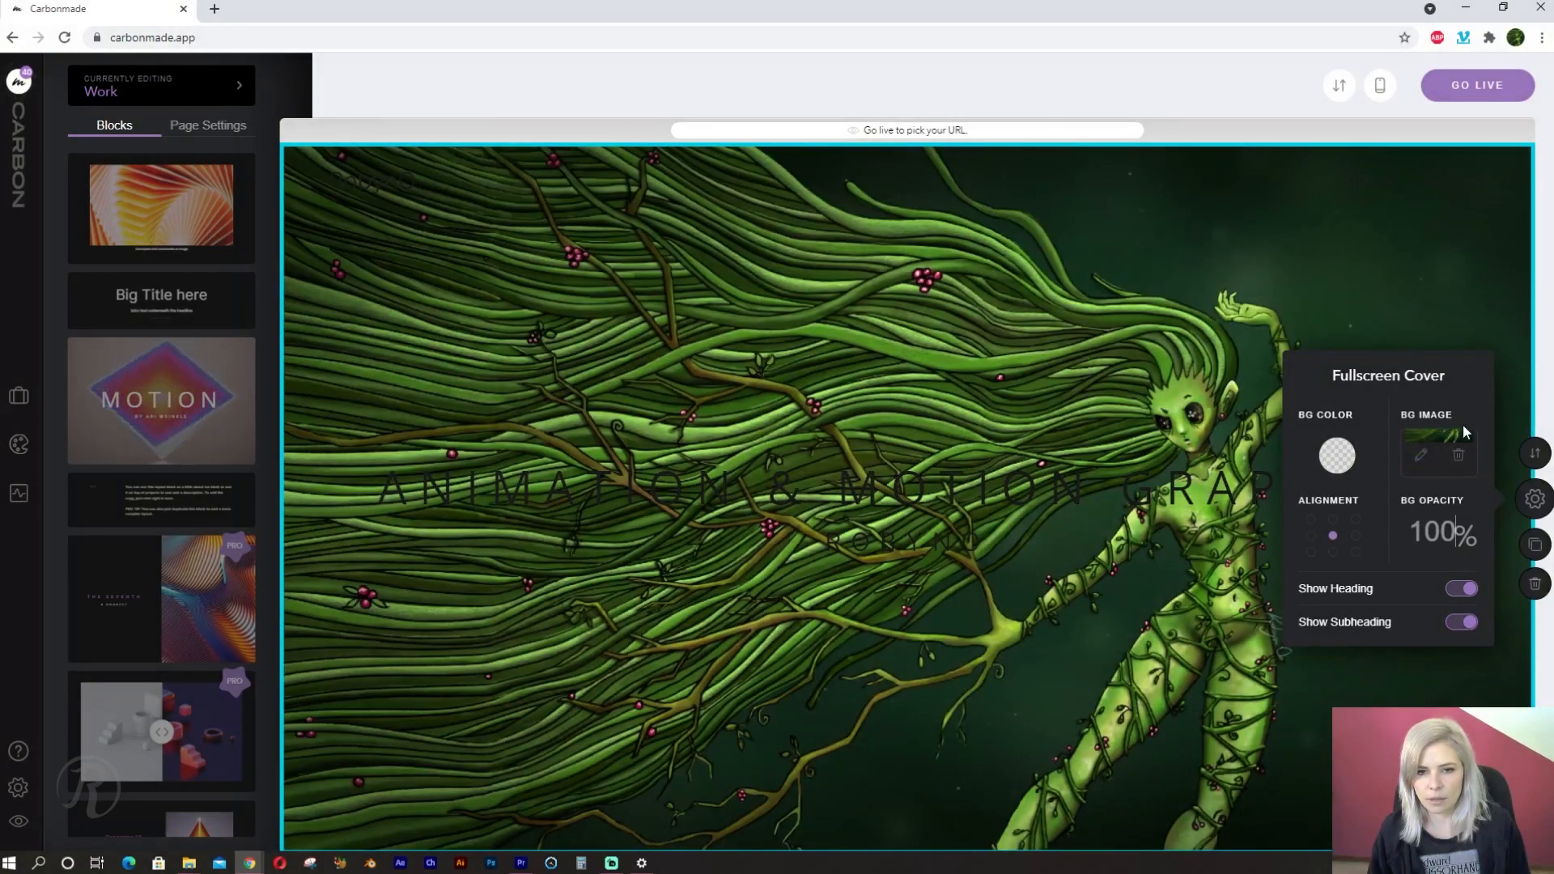
left_click_drag(1463, 424, 1481, 470)
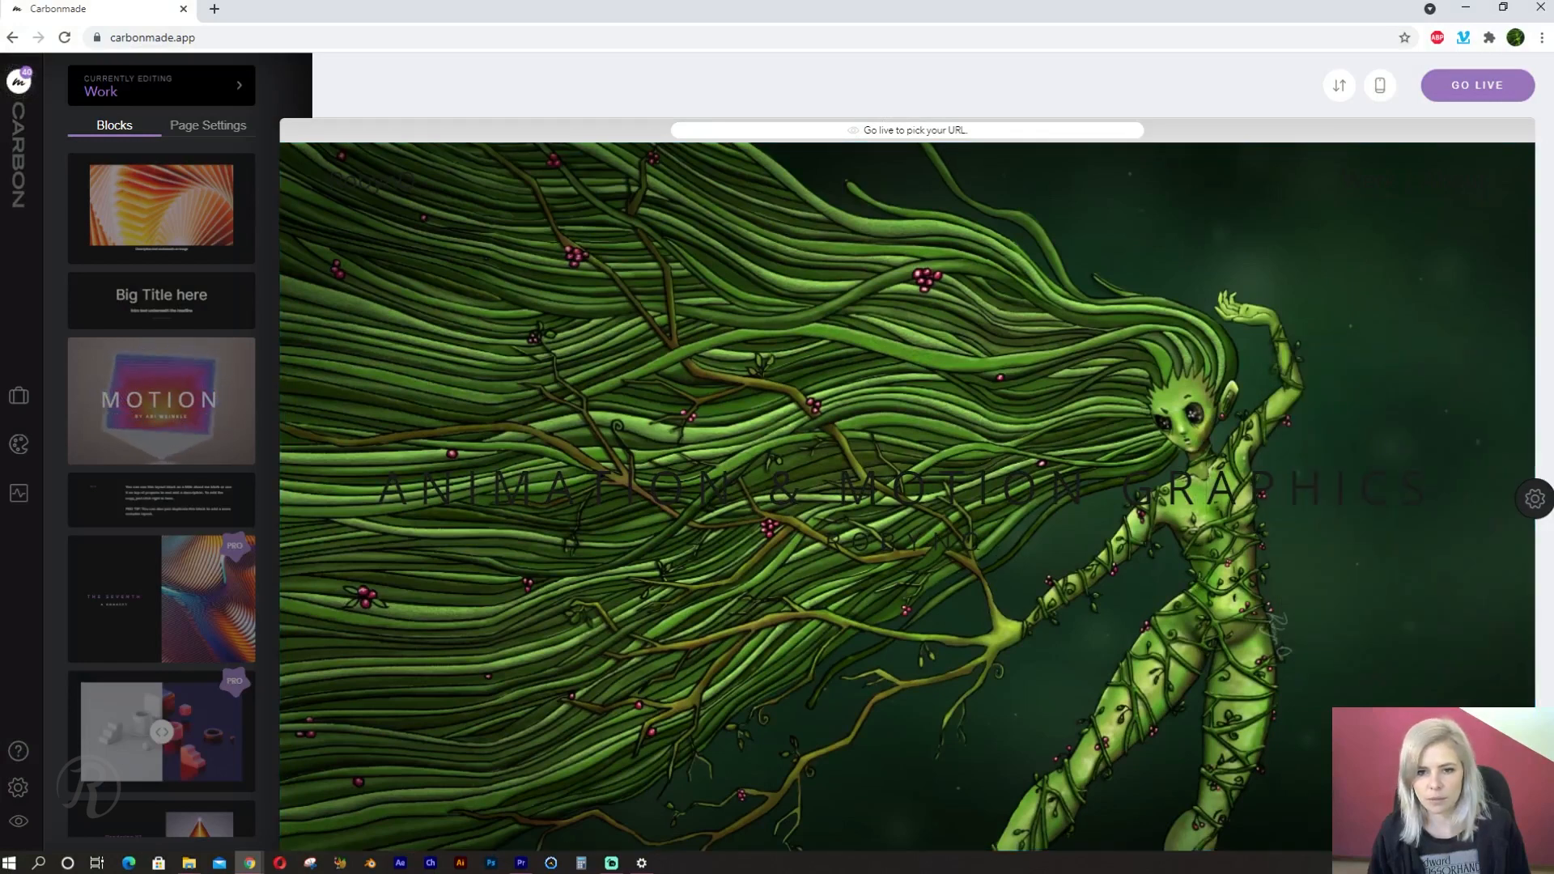
Colour the cover's subheading and heading white and make the "ANIMATION & MOTION GRAPHICS" heading bold
left_click_drag(963, 542, 822, 542)
left_click(380, 489)
left_click_drag(378, 487, 1437, 468)
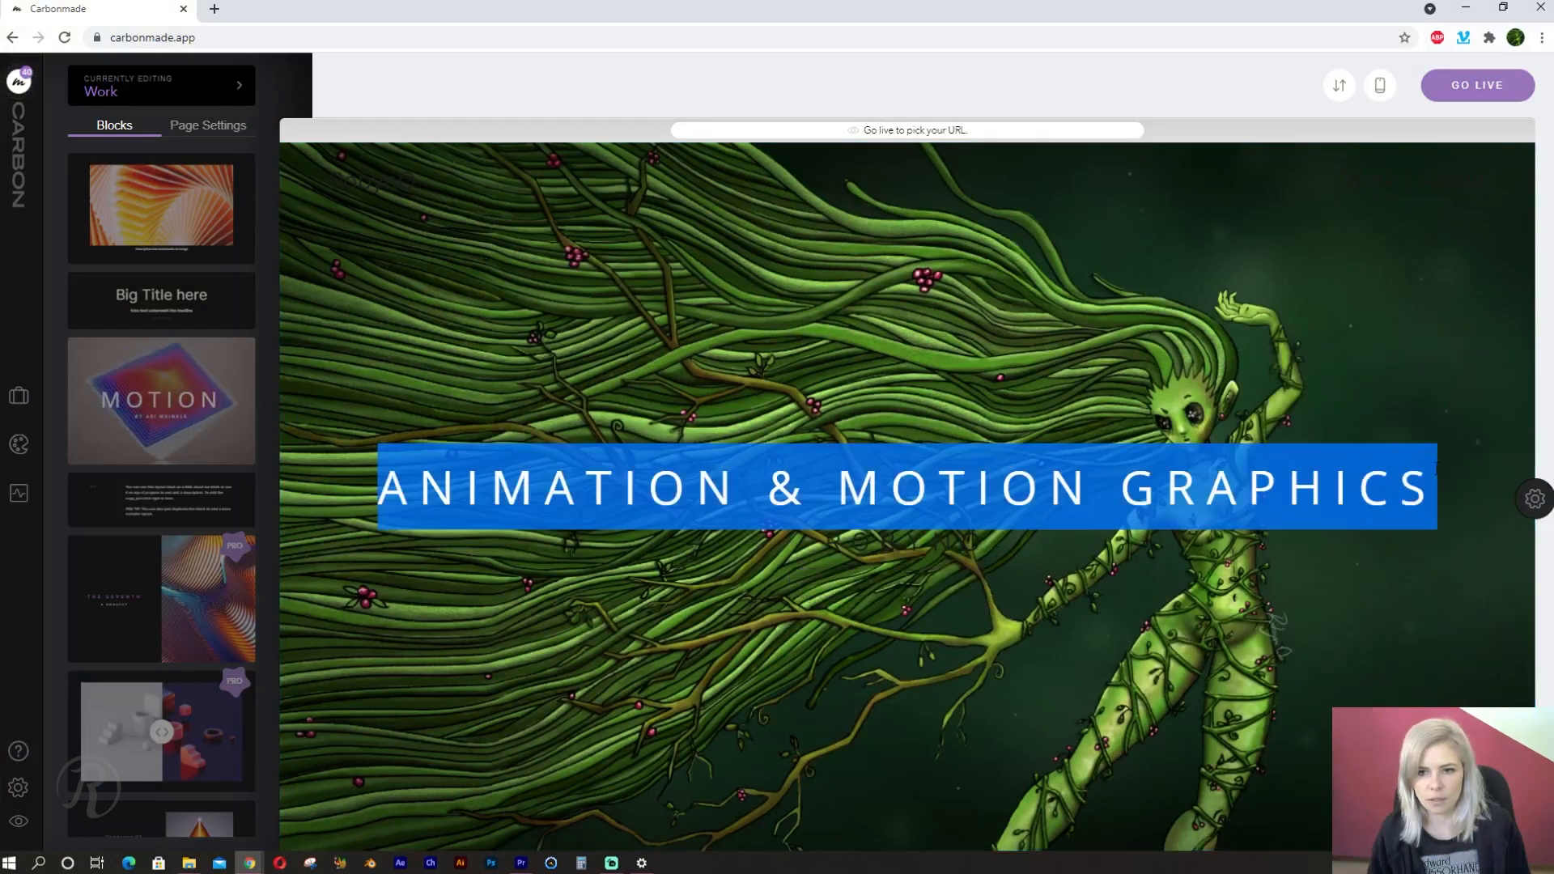
triple_click(974, 485)
scroll(837, 407, "down", 1)
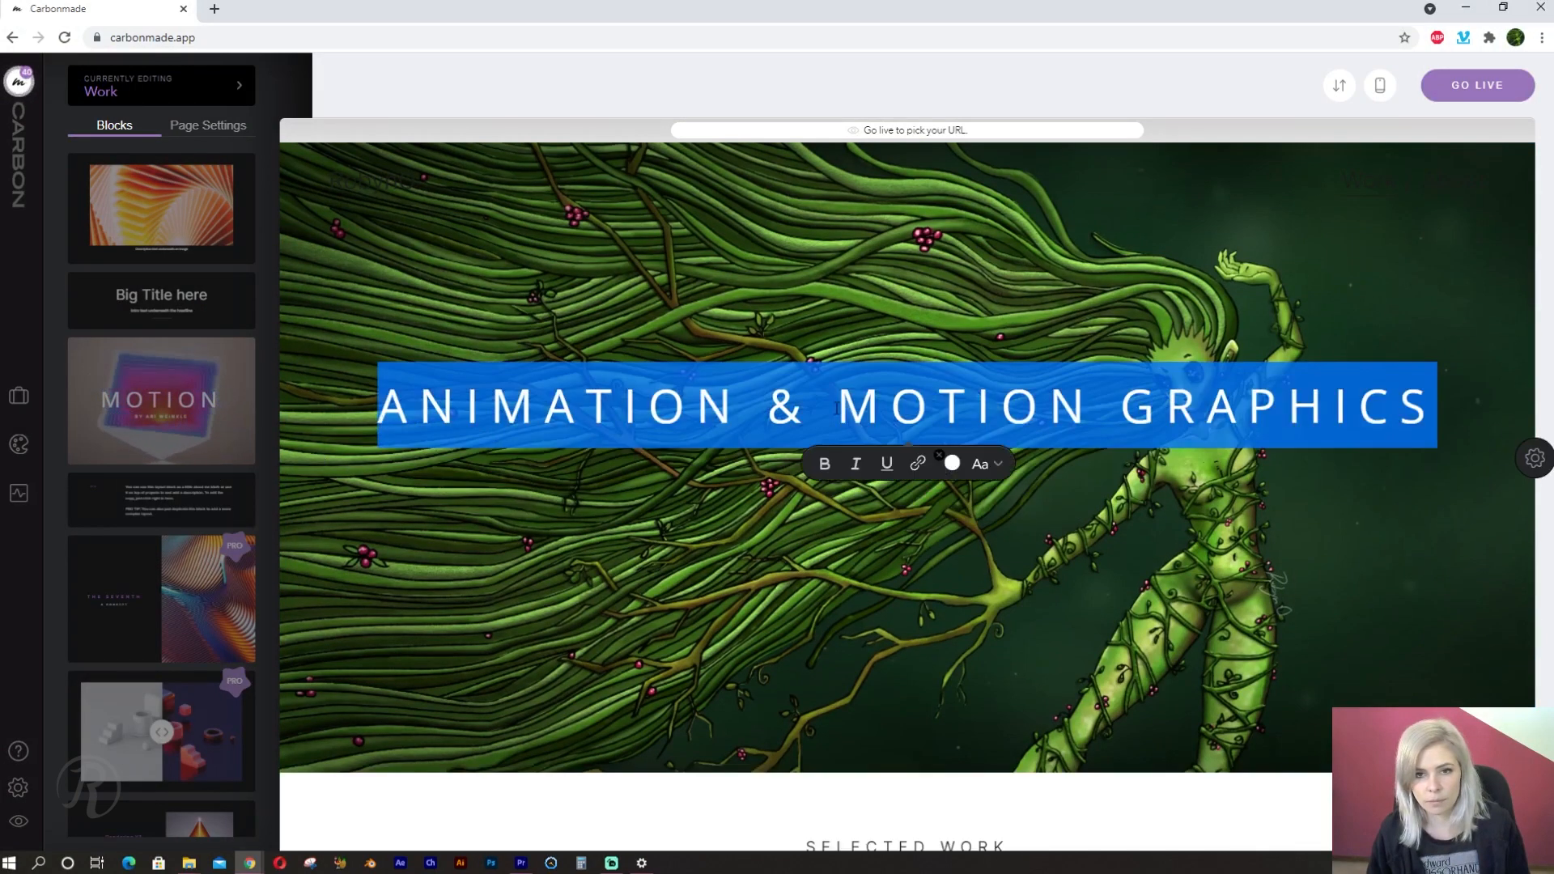
left_click(825, 466)
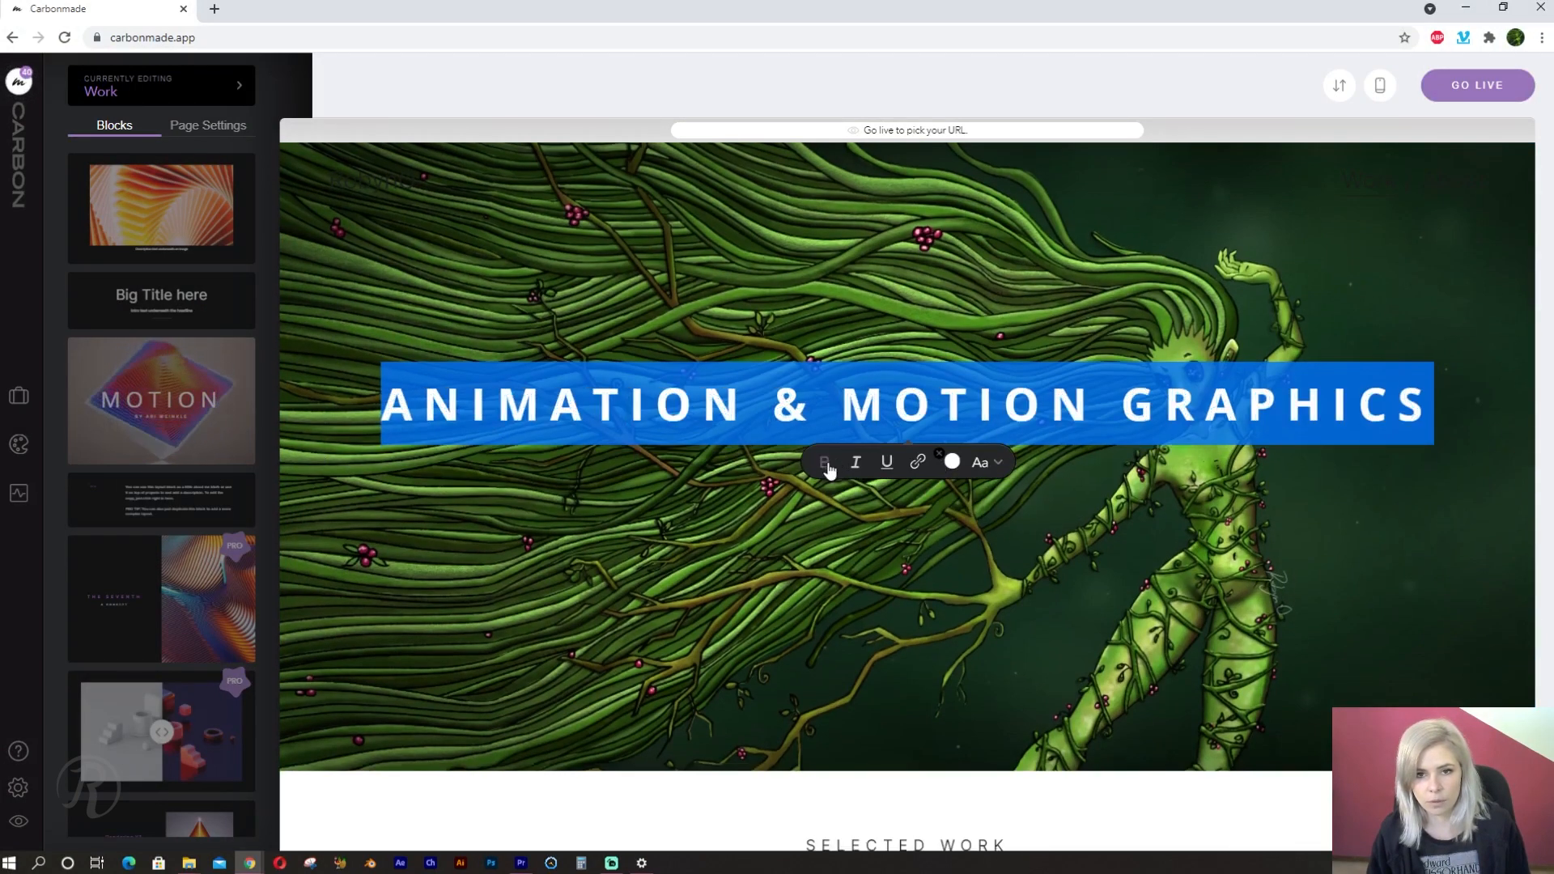
left_click(1074, 485)
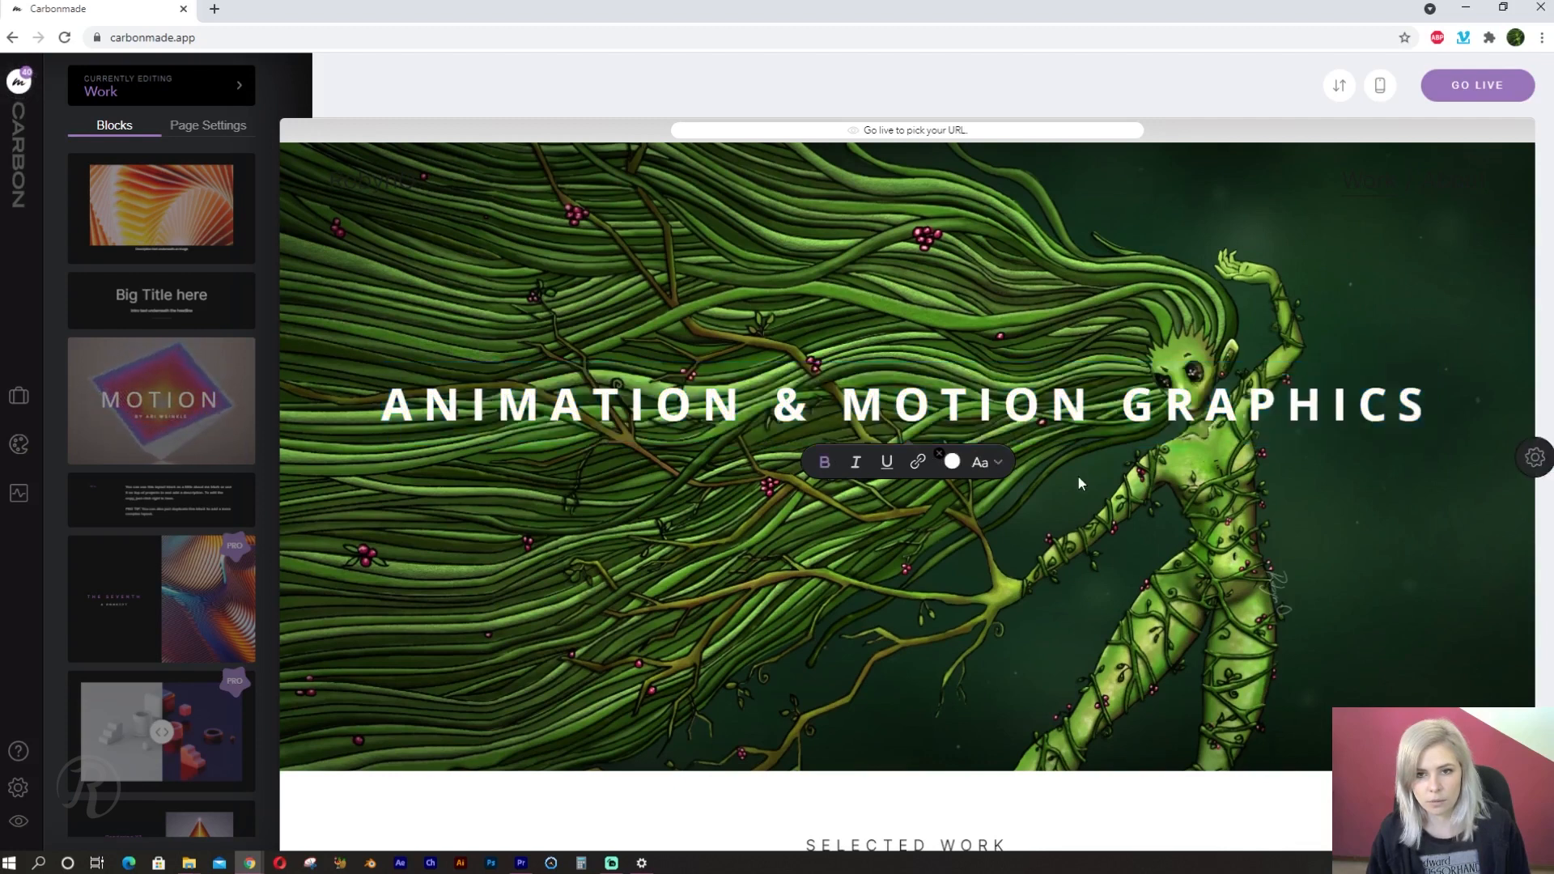
In the site design settings, set up the circular R logo and the site title, and upload a favicon image
left_click(19, 444)
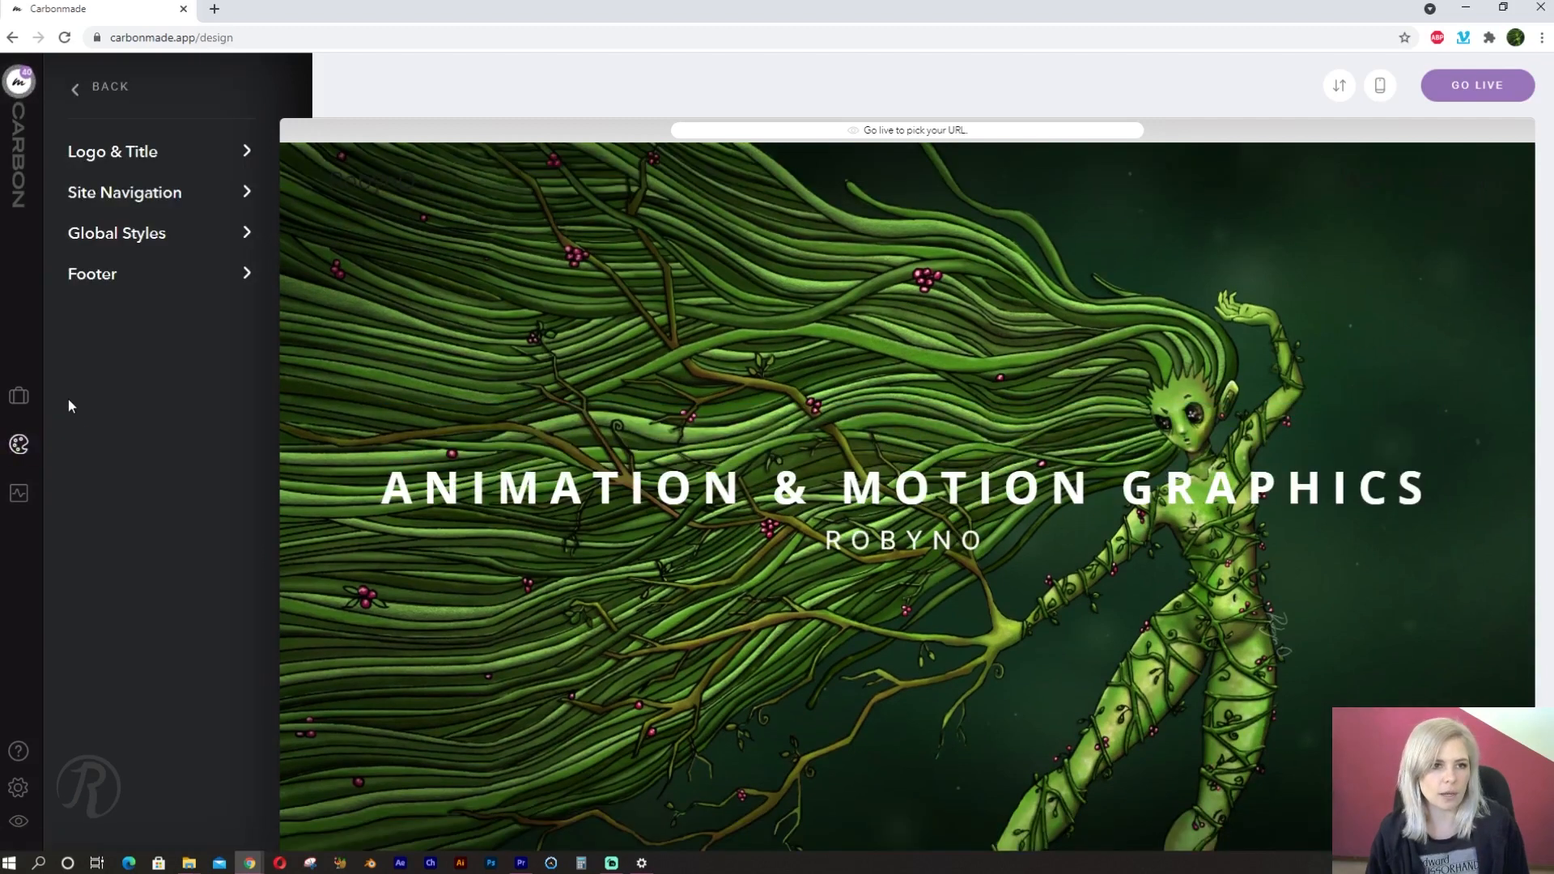
left_click(231, 156)
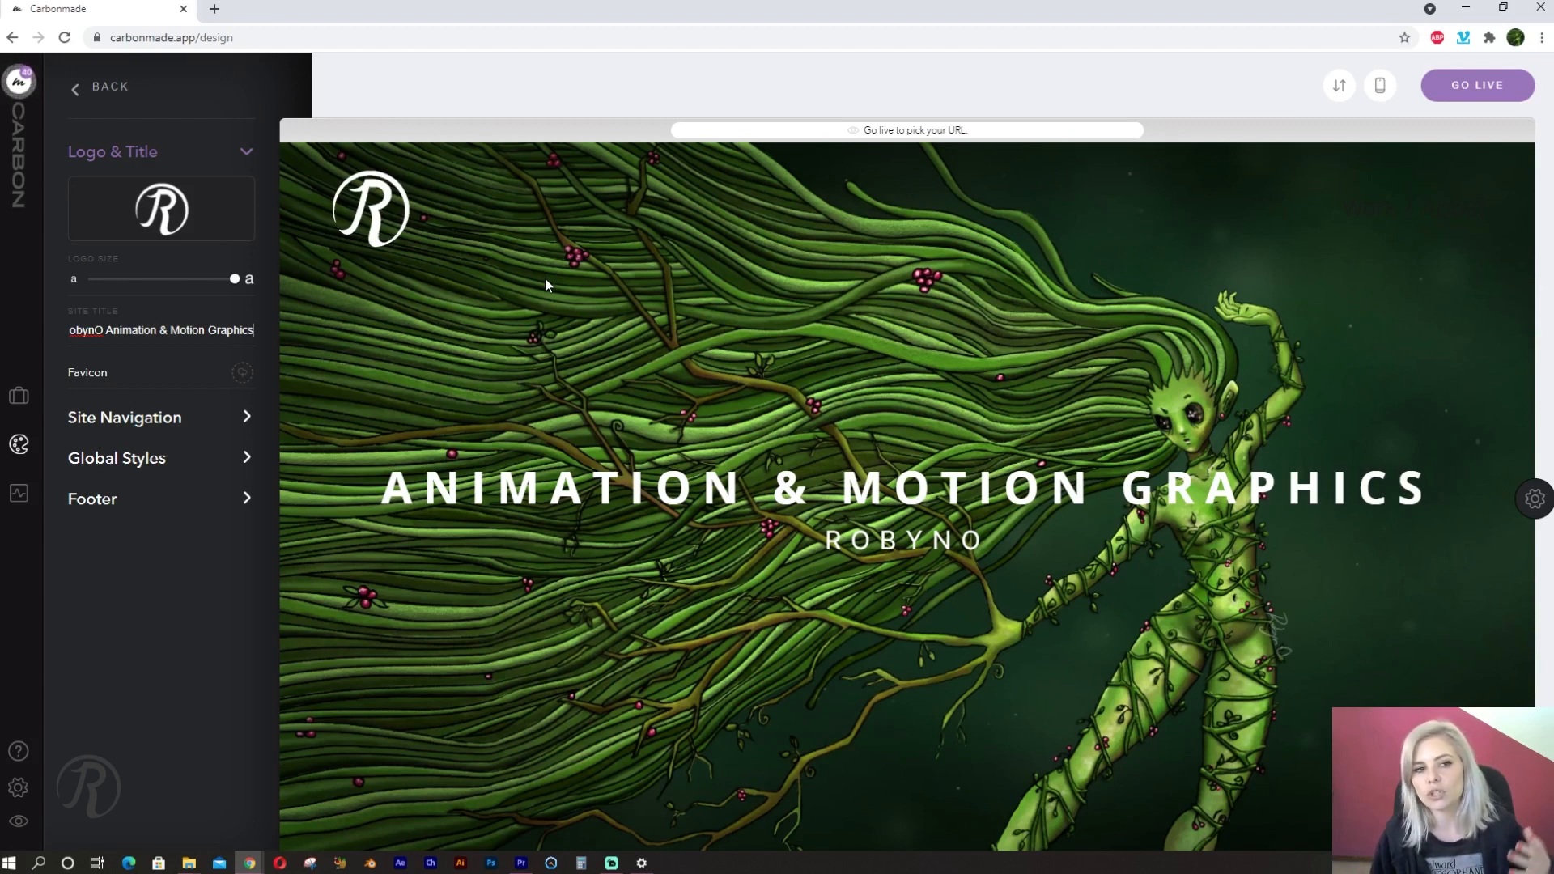
left_click(239, 377)
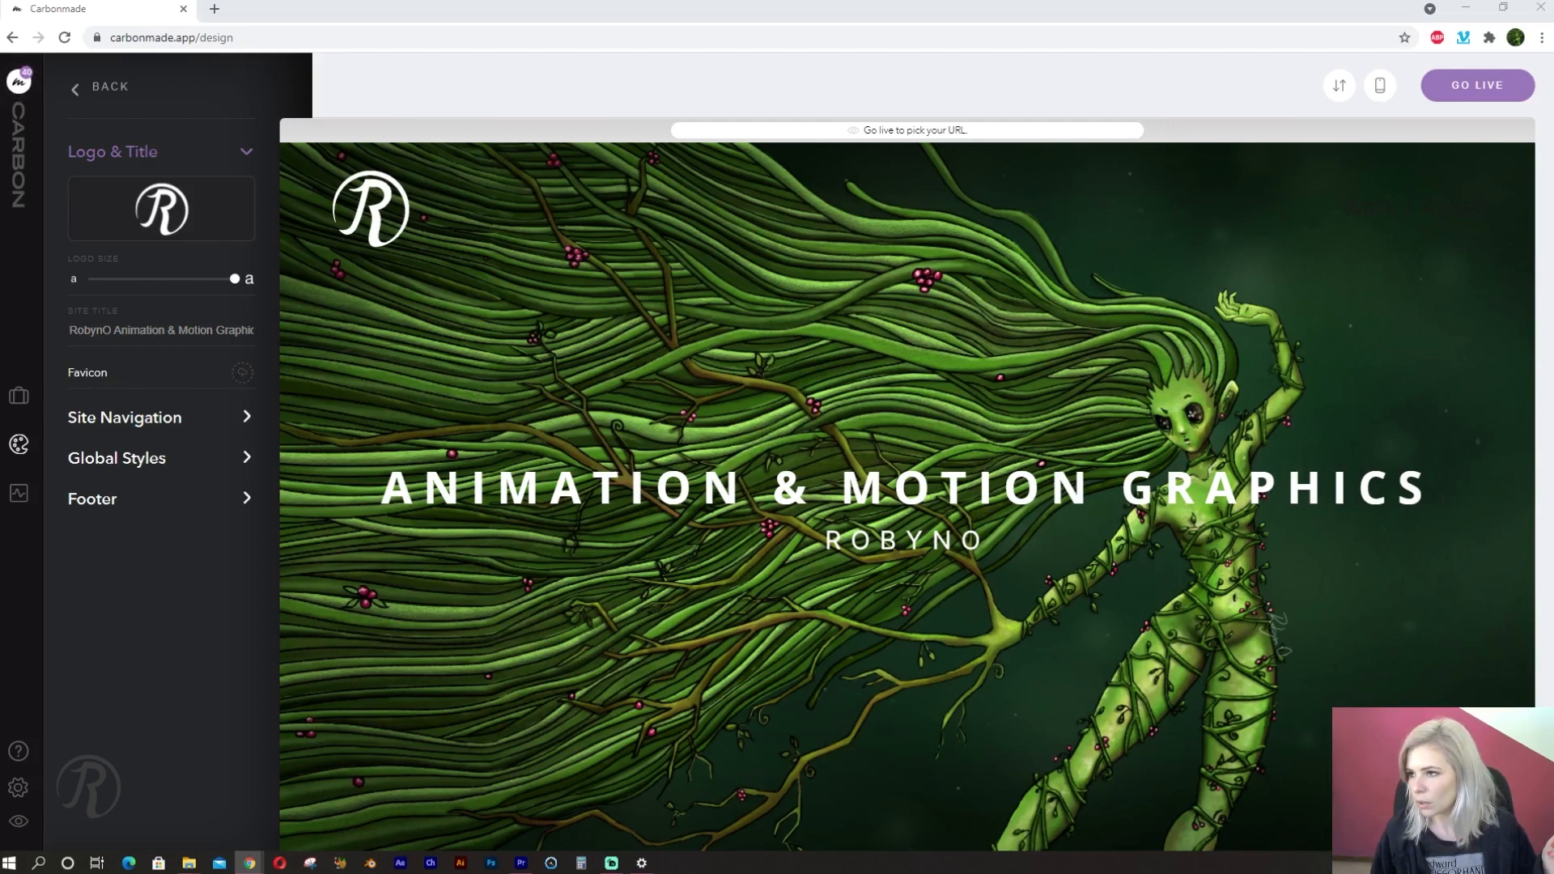
double_click(461, 170)
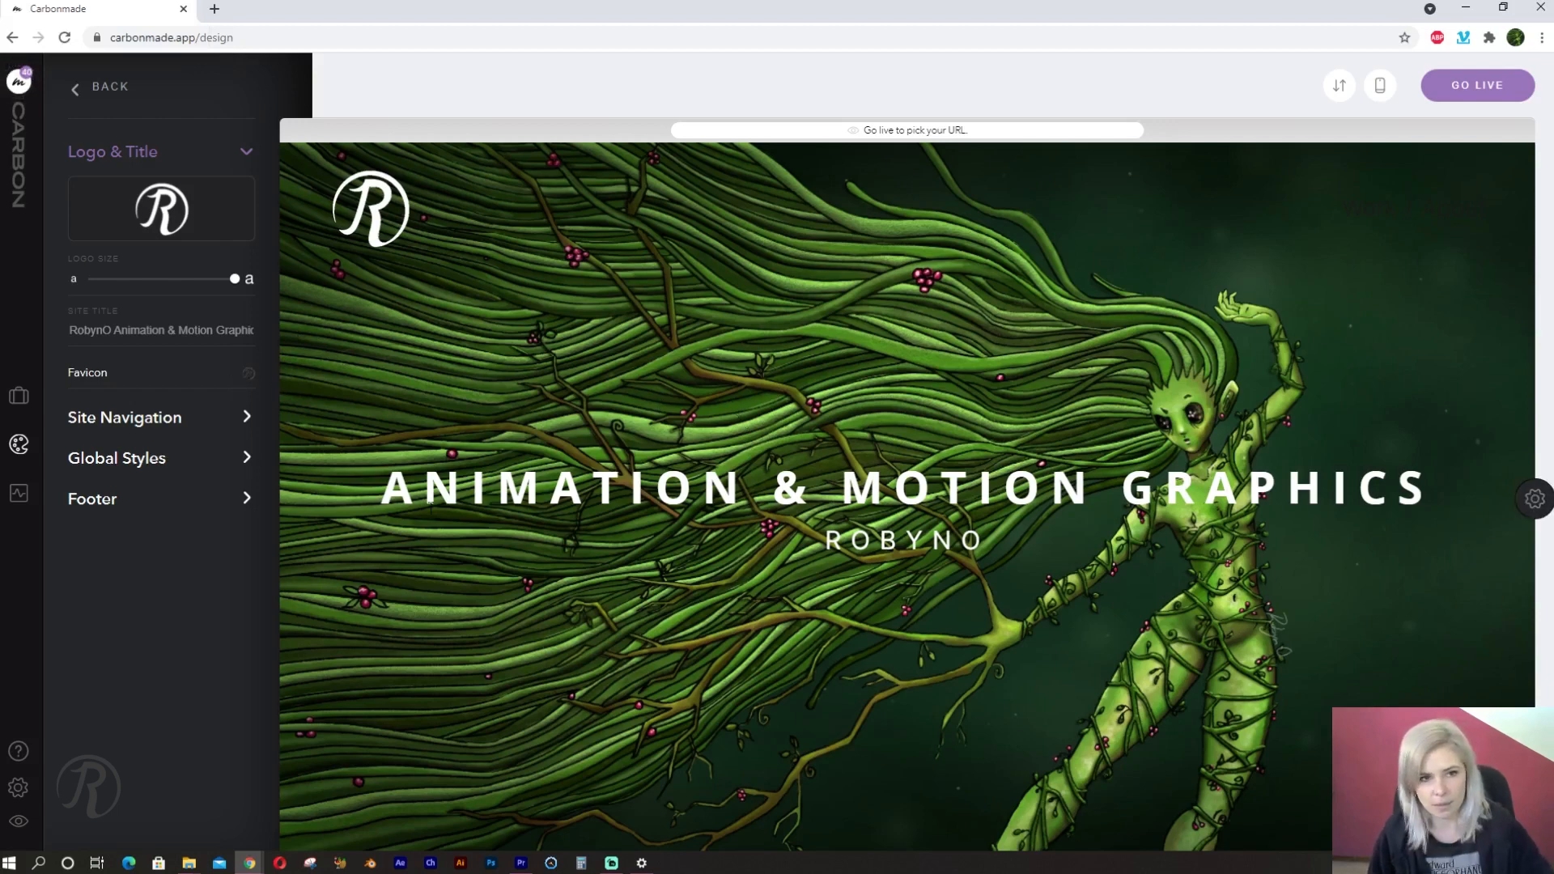
Set the footer to hide Carbonmade branding and to show the project navigation and social links
left_click(92, 498)
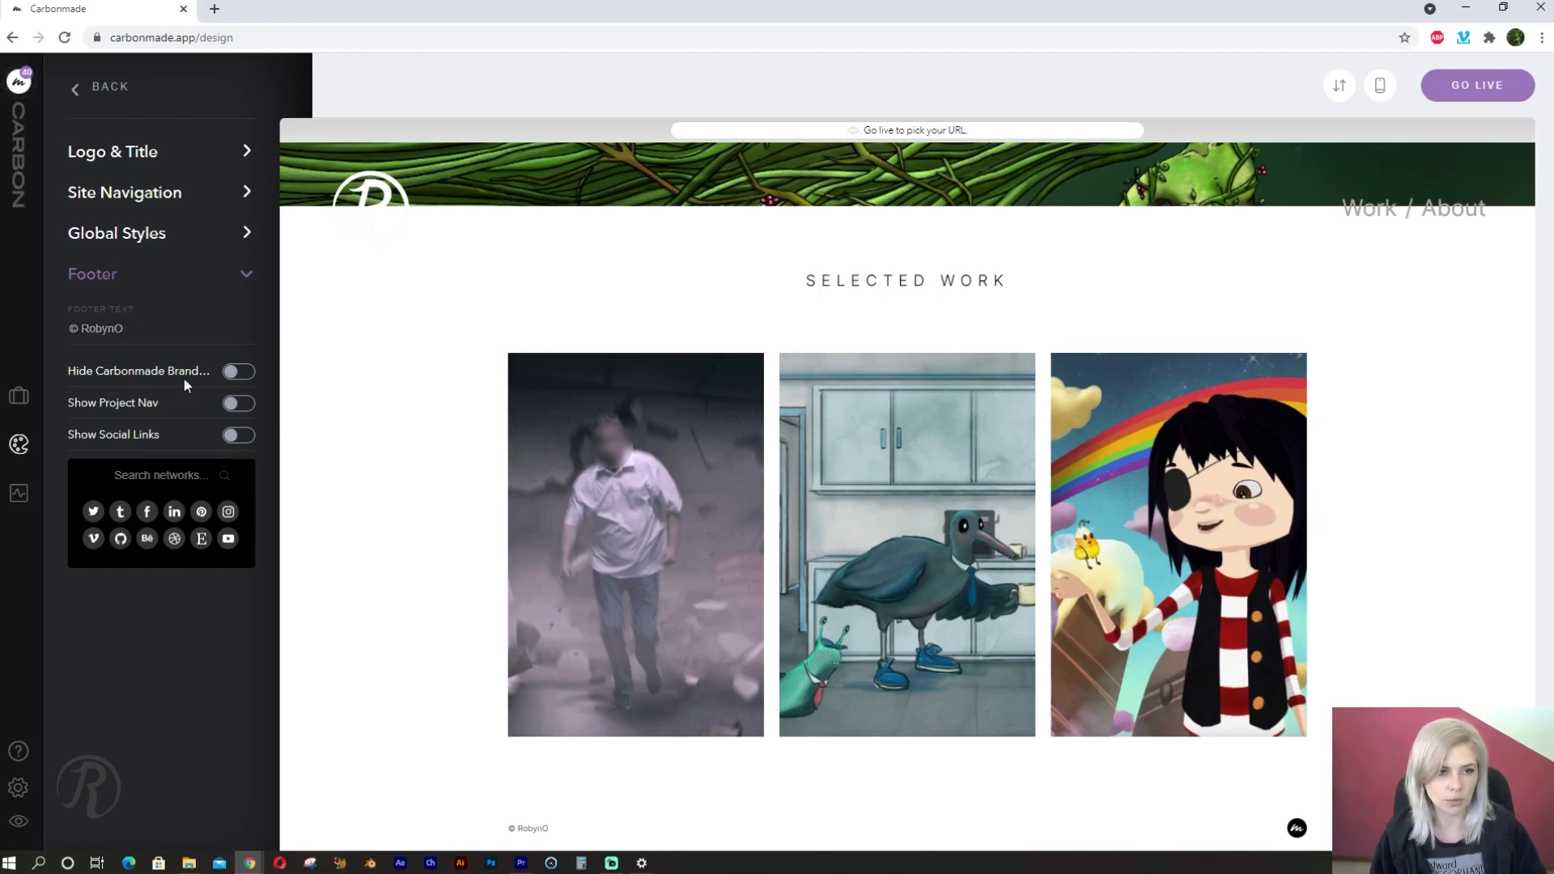
left_click(240, 374)
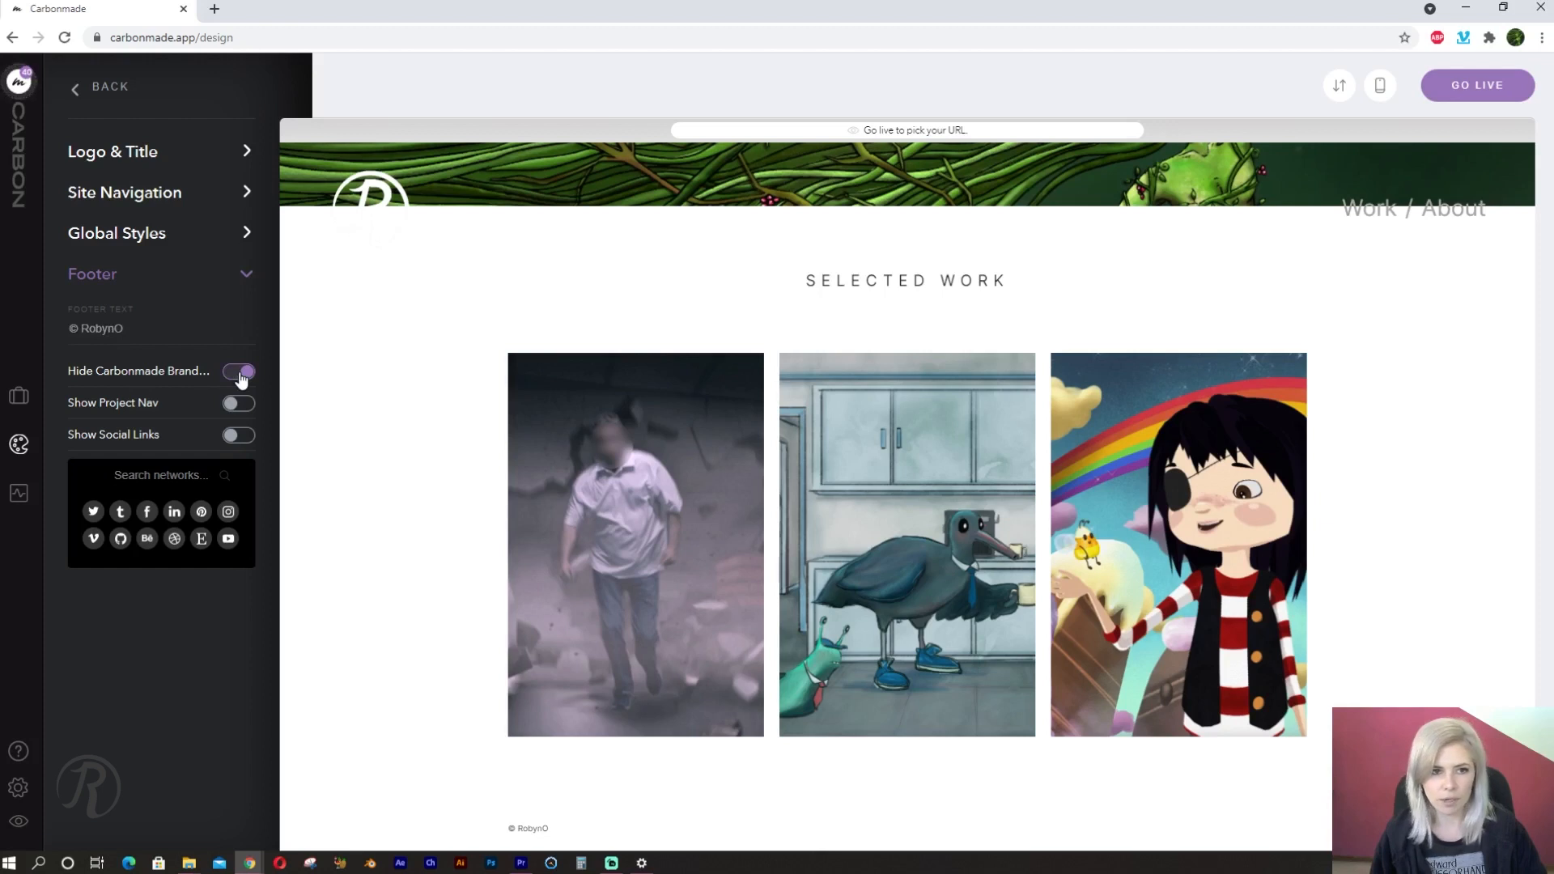
left_click(233, 375)
left_click(236, 375)
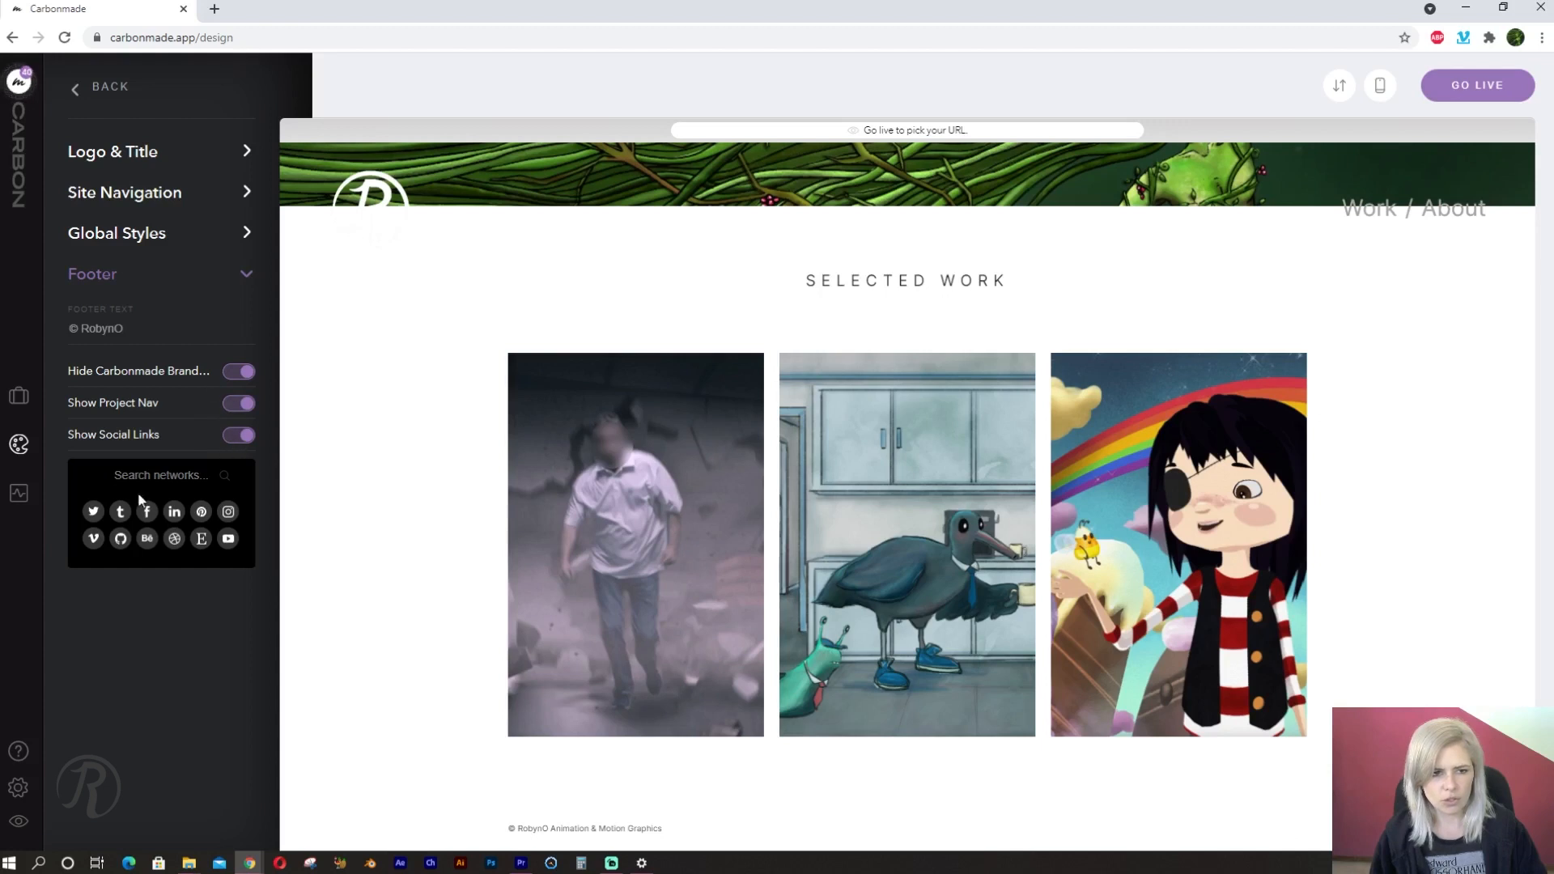
Add a Twitter link with the artist's username to the footer's social links
left_click(93, 513)
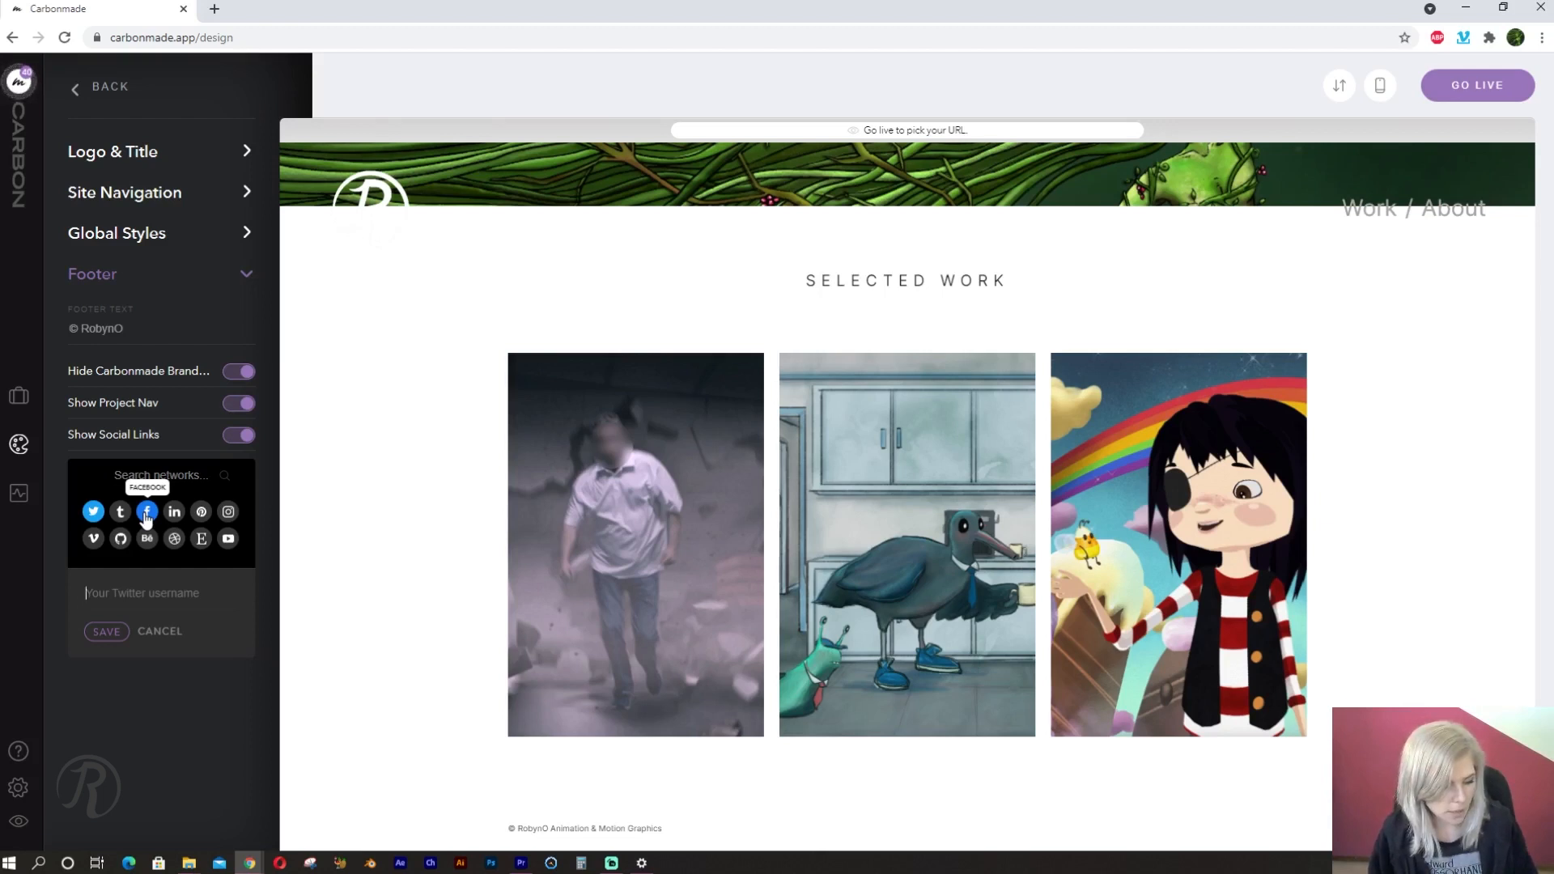
type("R")
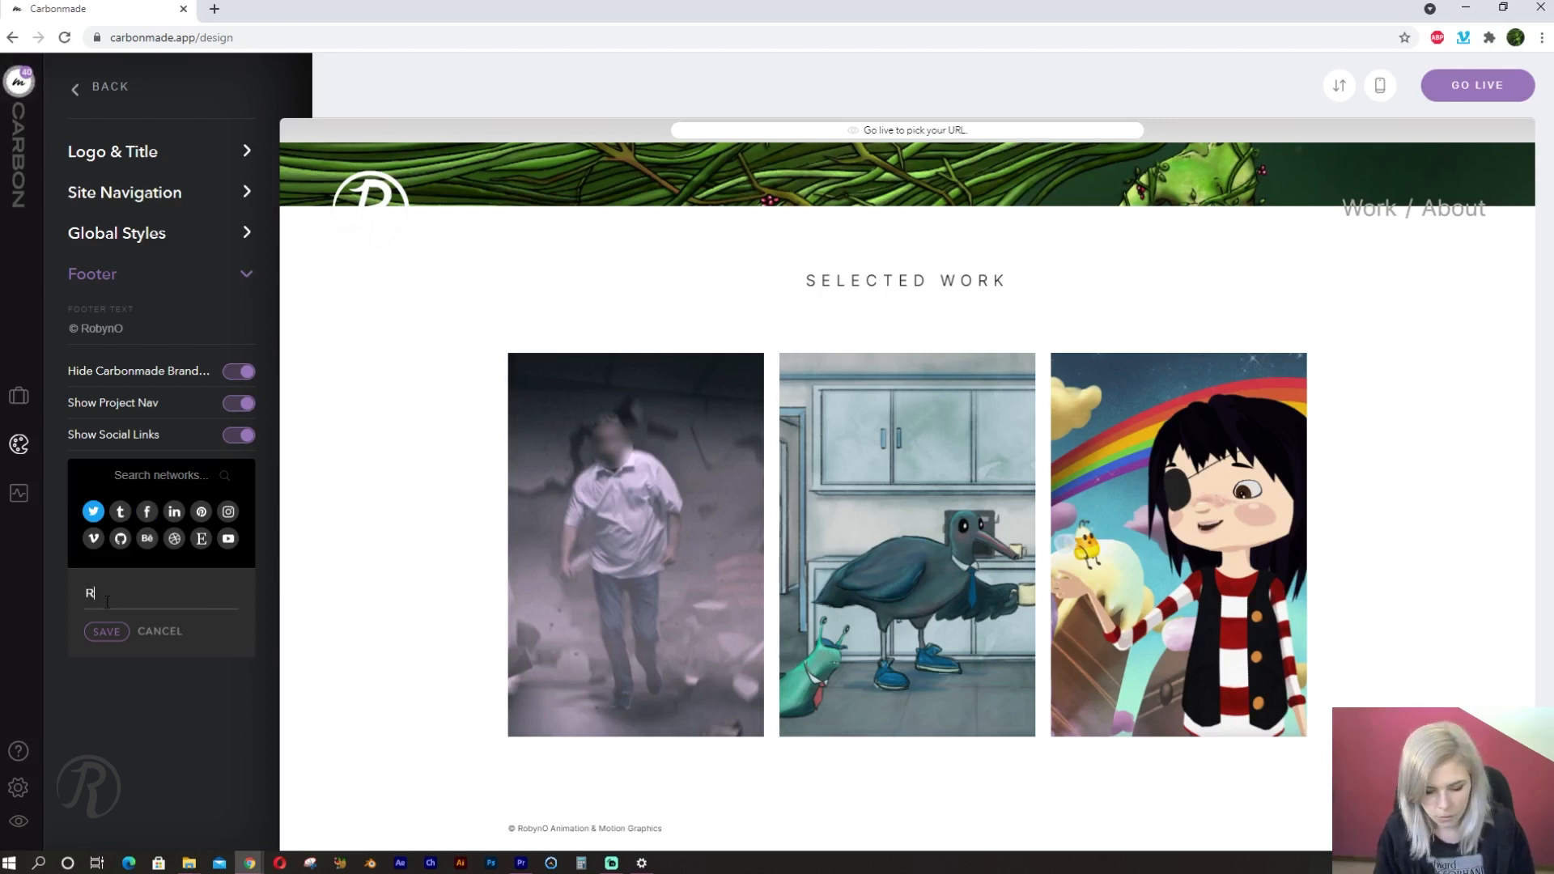
type("obynOArt")
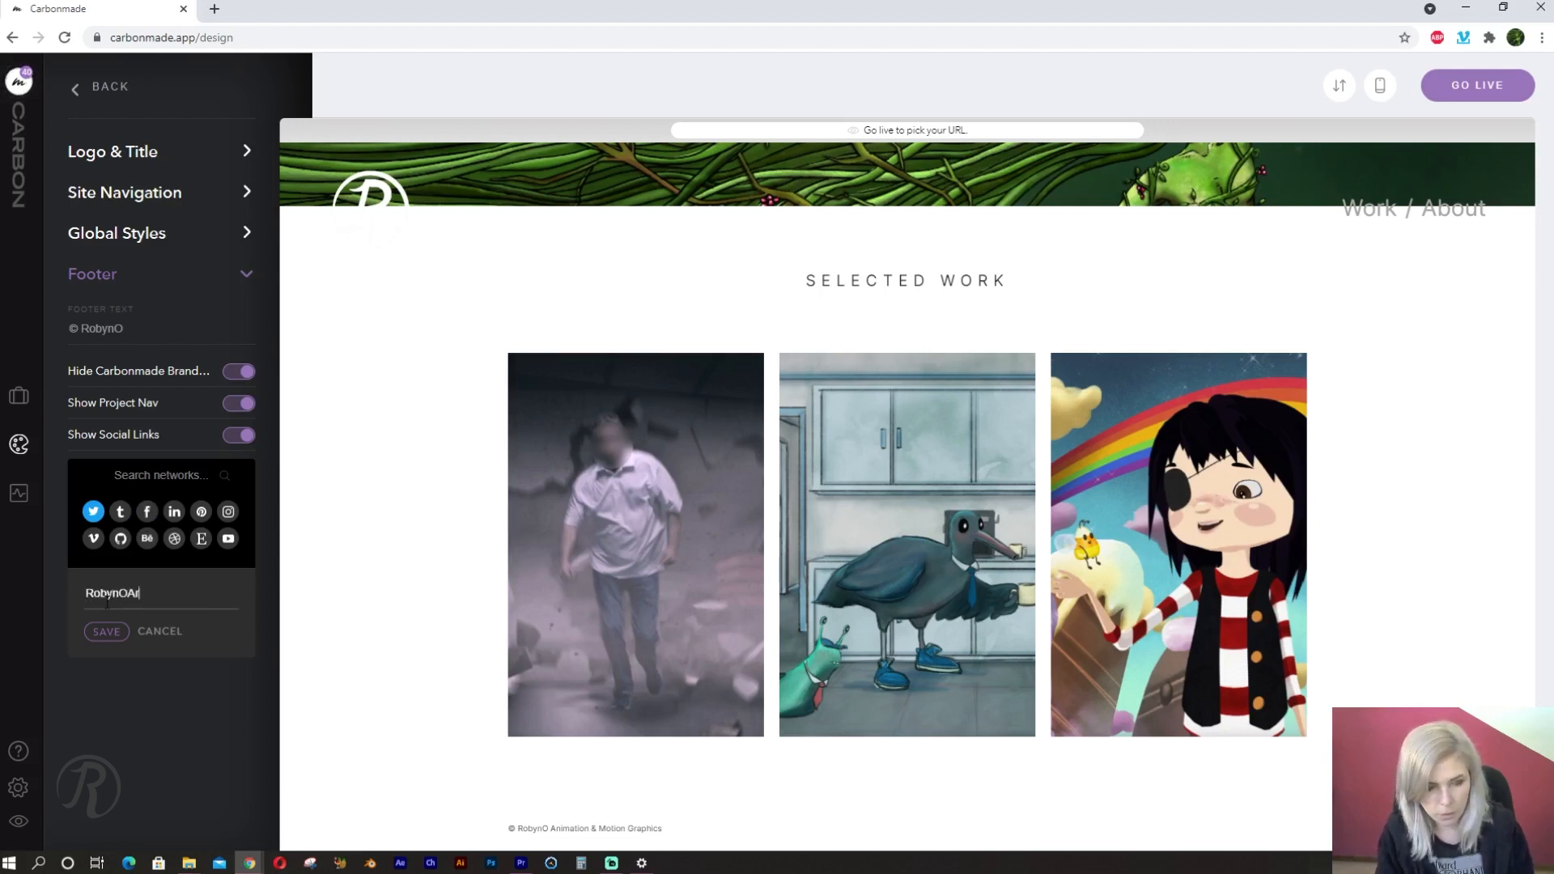
left_click(106, 631)
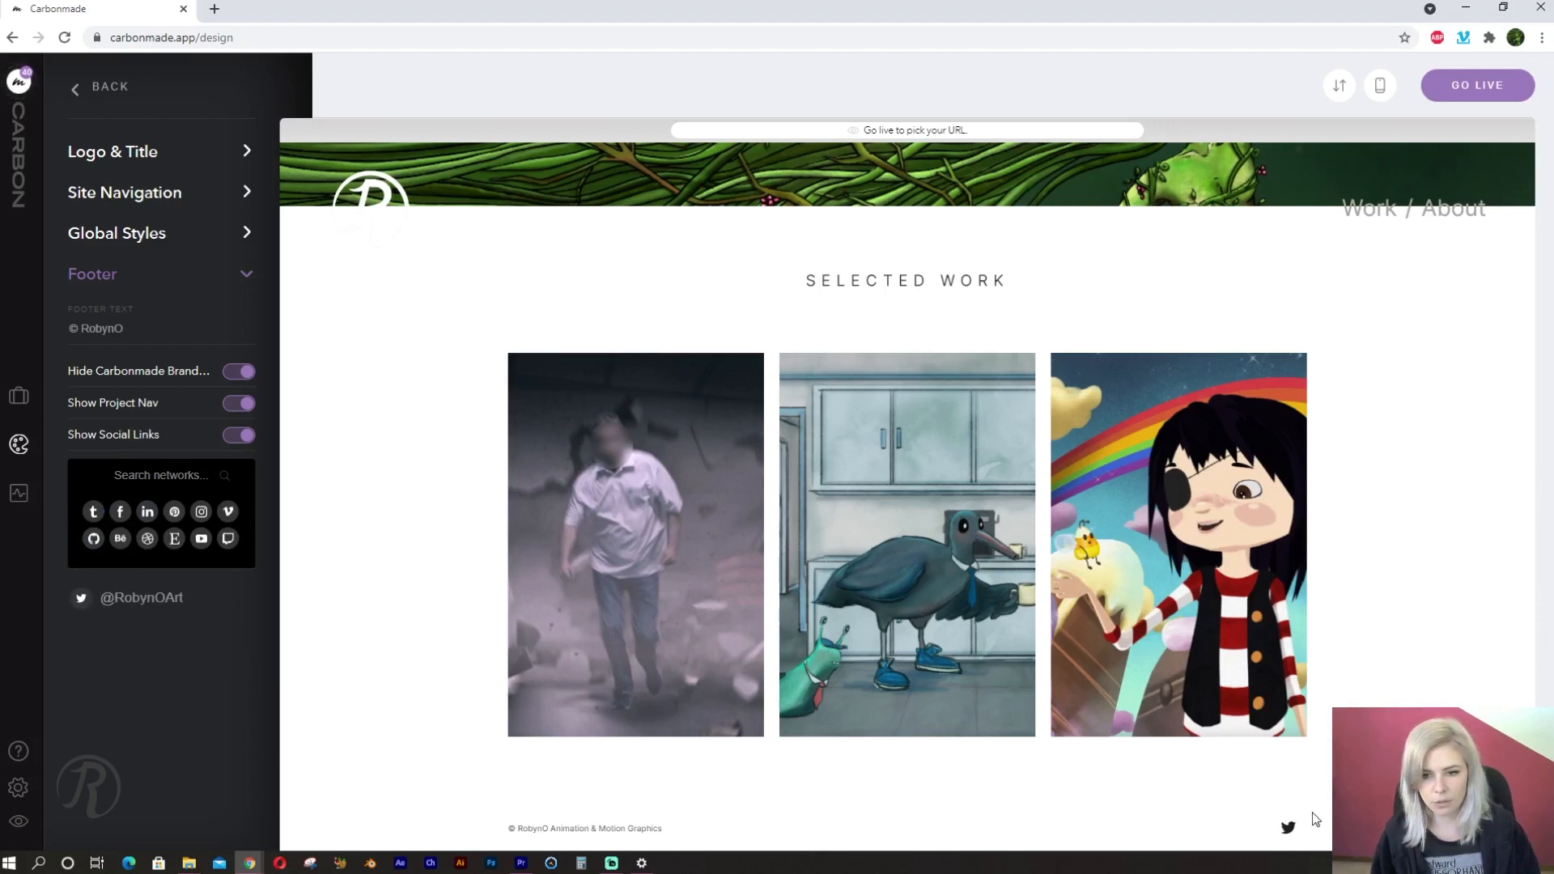
Add a Facebook link with the artist's page name to the footer's social links
left_click(120, 511)
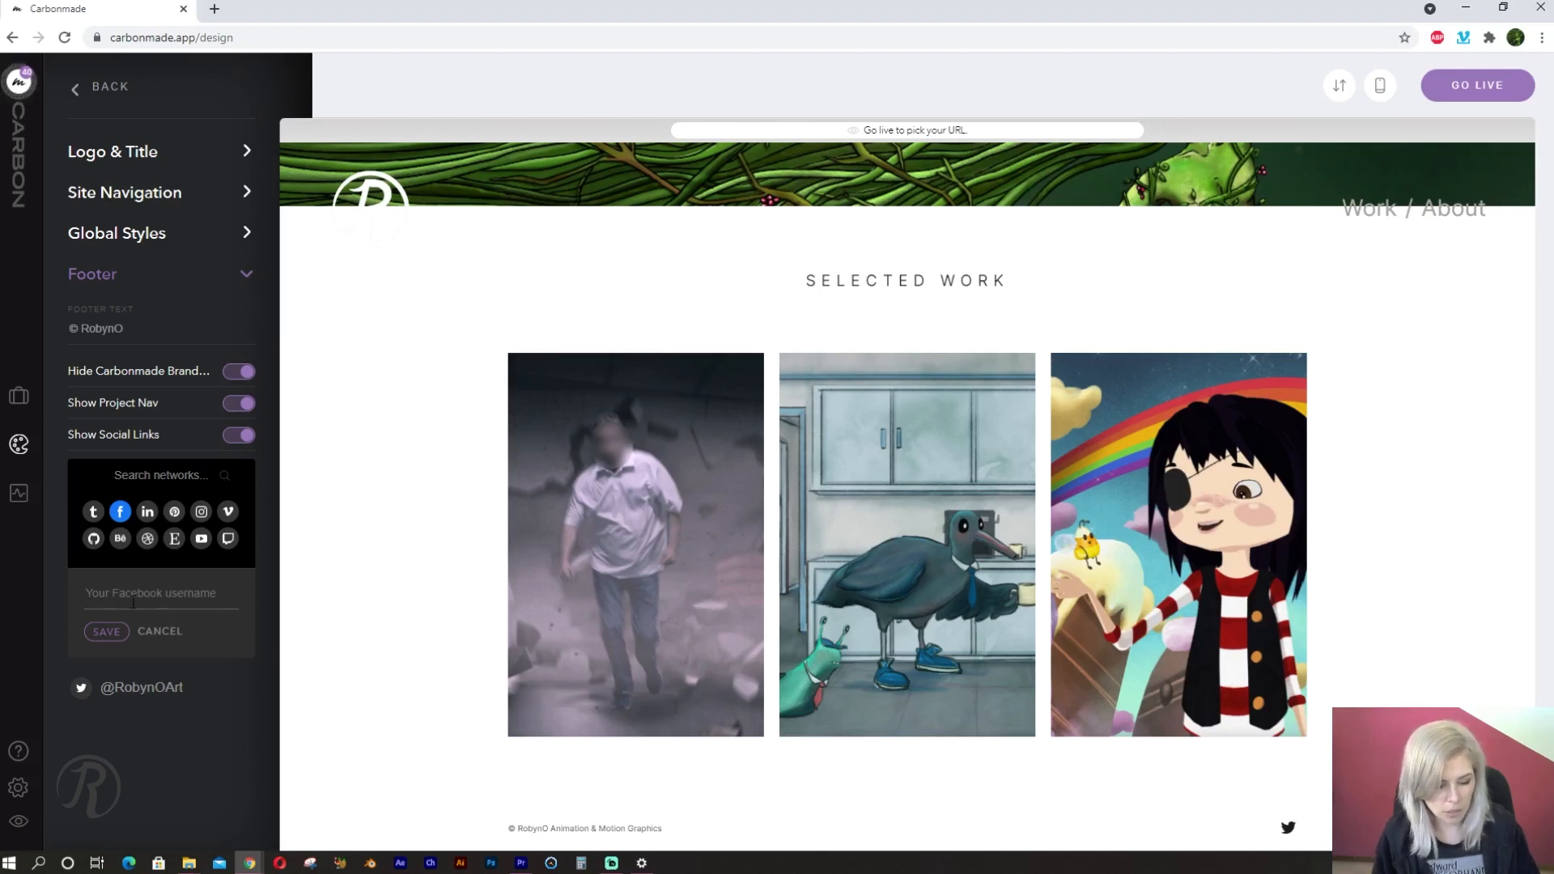
type("R")
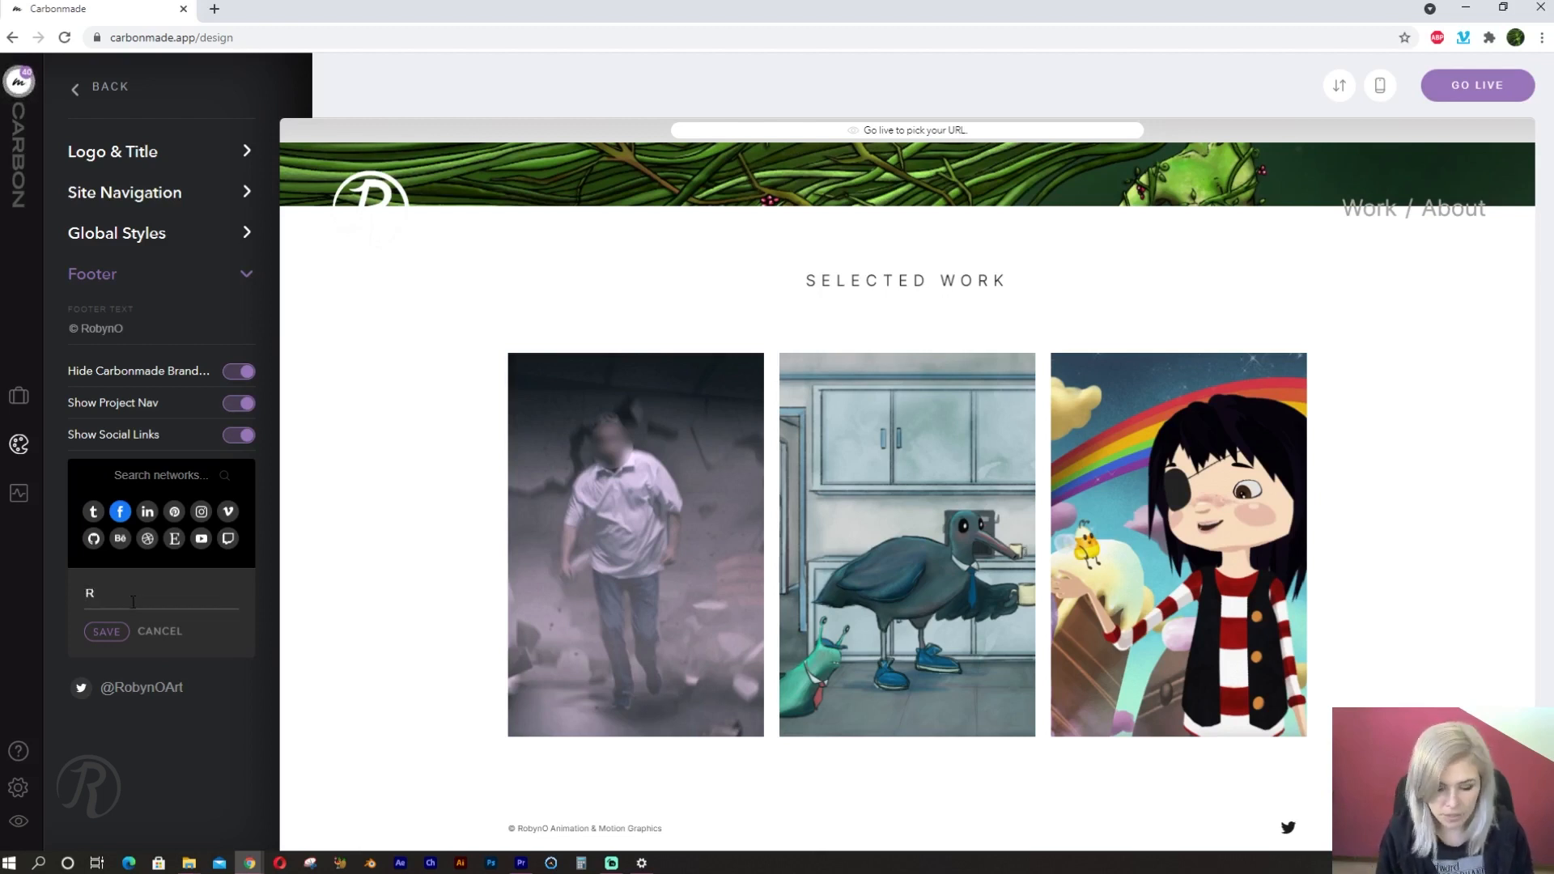
type("obynO - Art")
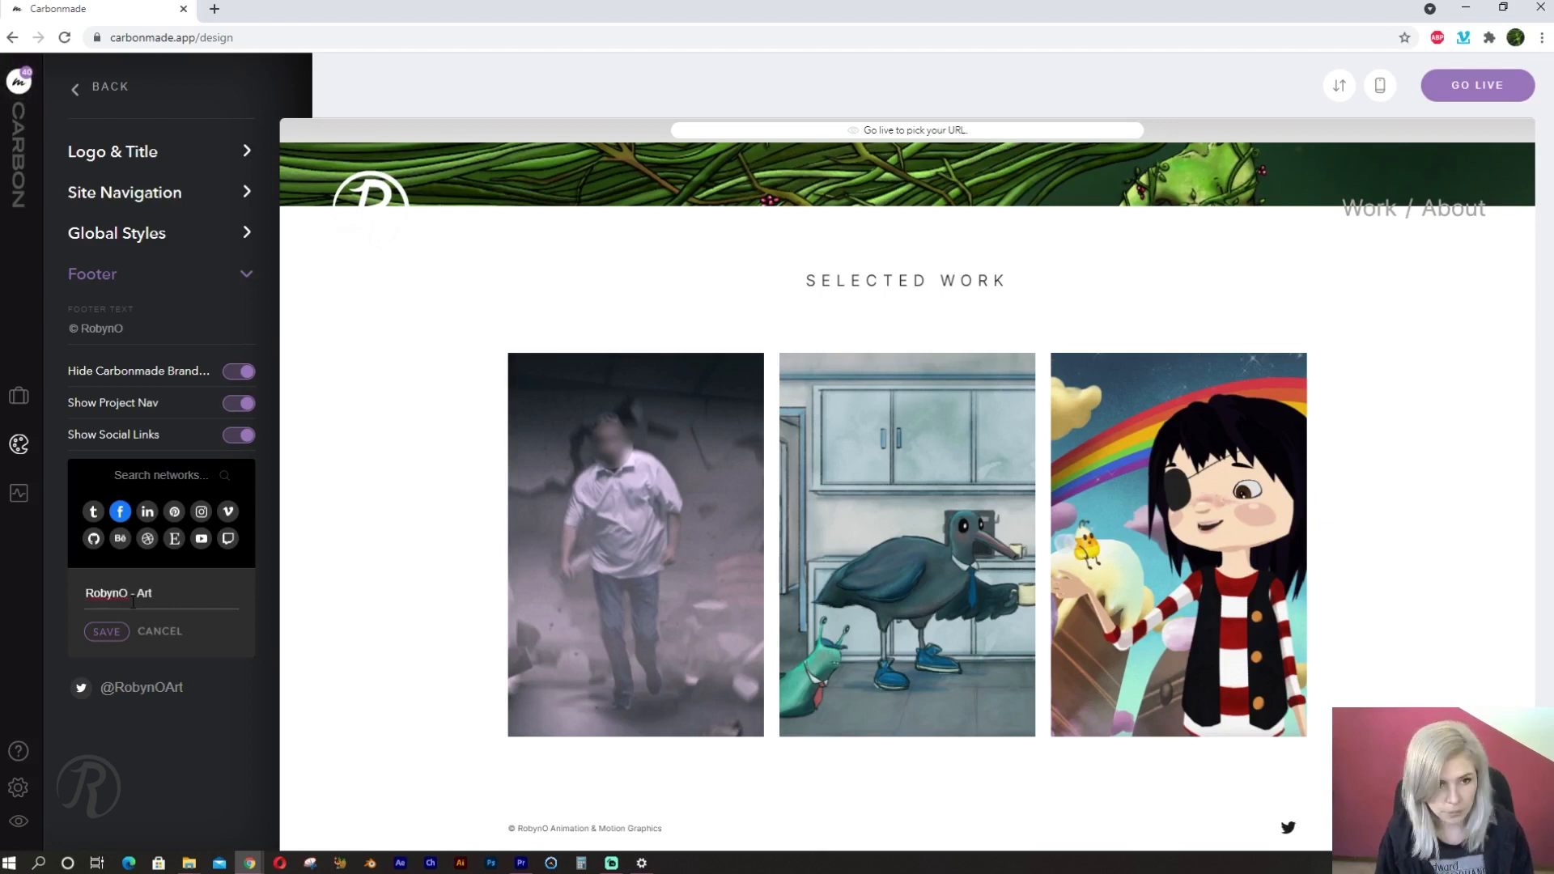
type(", Animation, Illustration")
left_click(106, 631)
Add Instagram and YouTube links with the artist's usernames to the footer and check the Work page
left_click(174, 516)
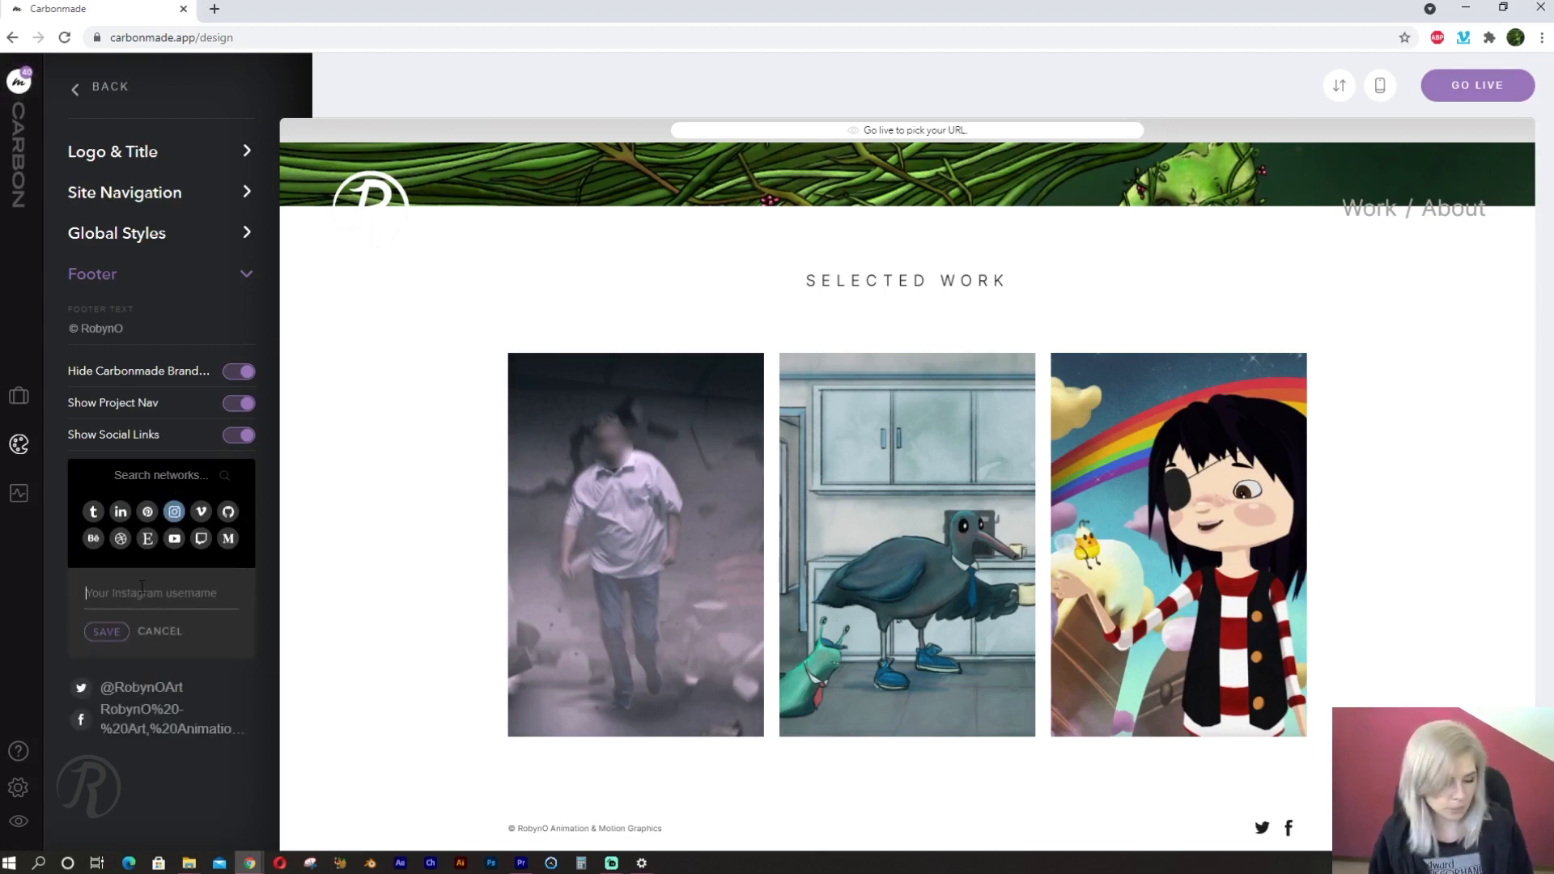
type("robyno_art")
left_click(106, 631)
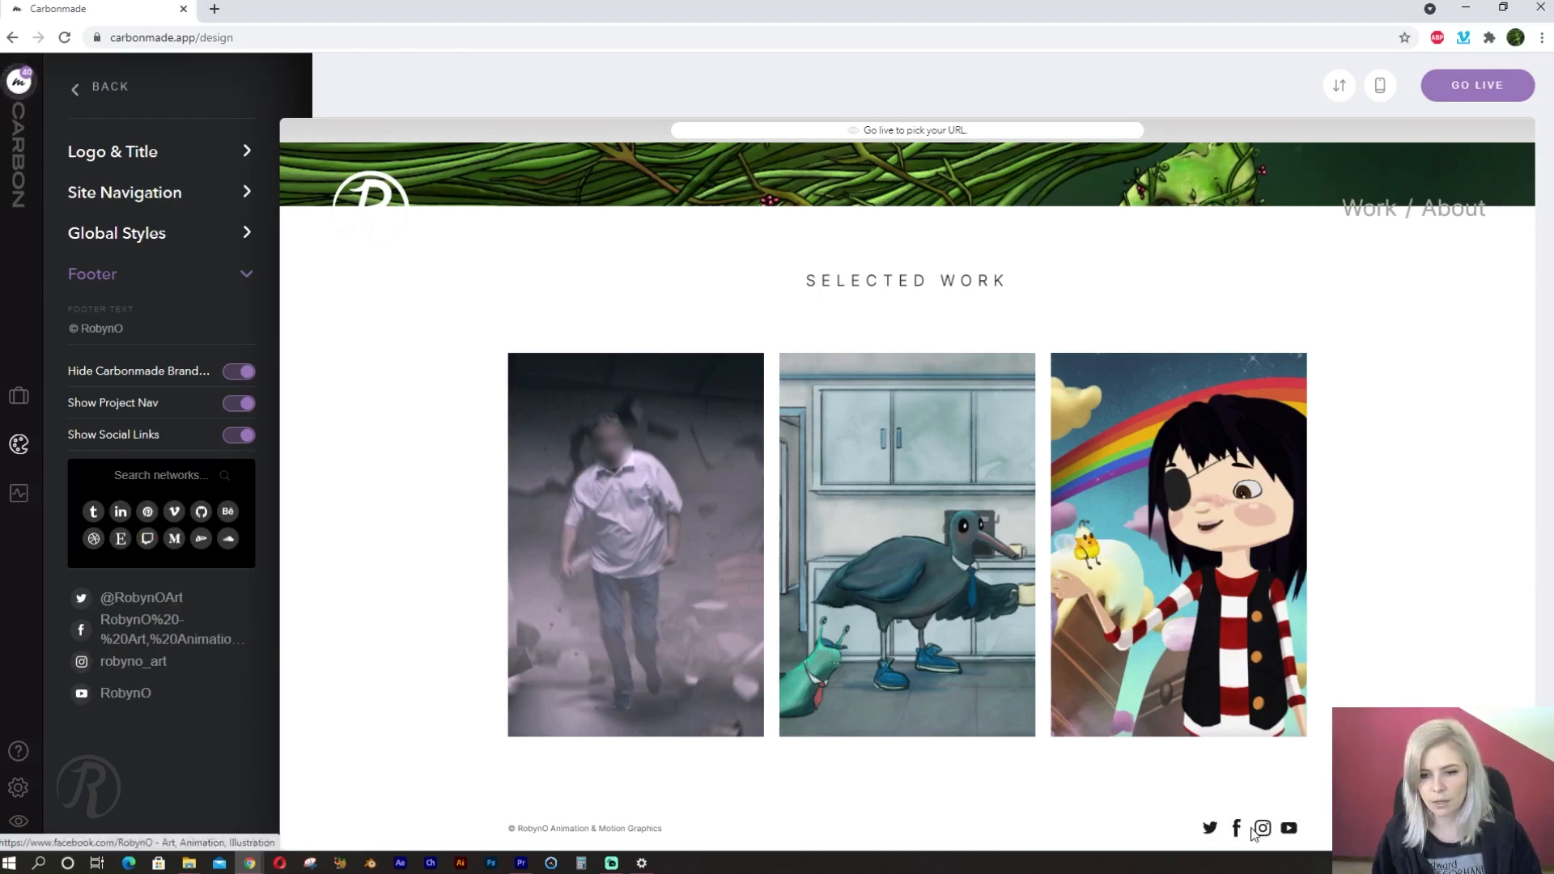
scroll(1441, 543, "down", 1)
scroll(1441, 543, "up", 7)
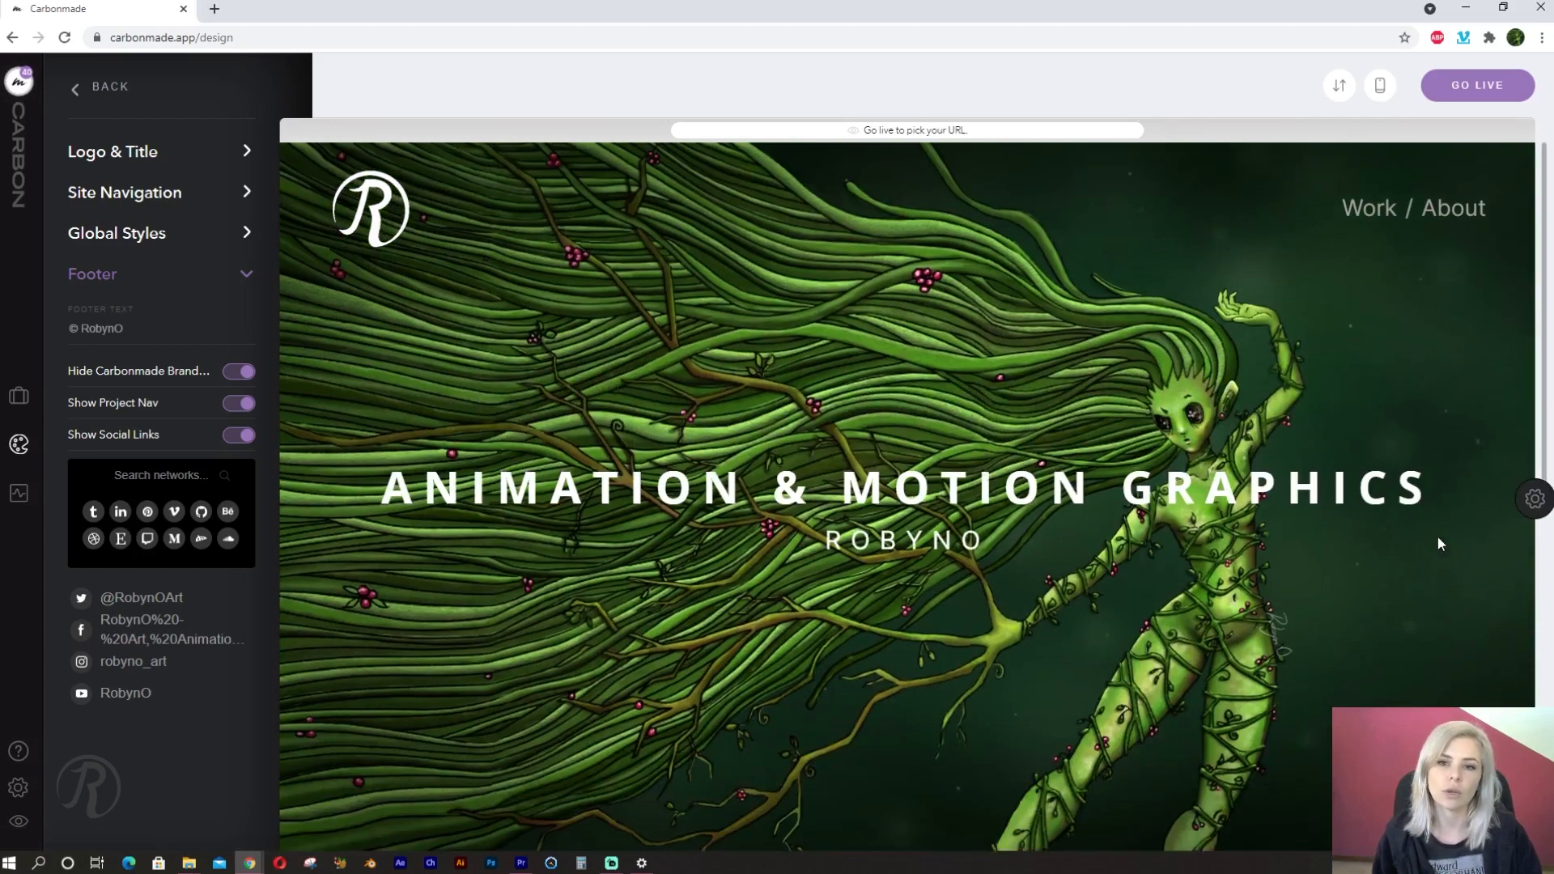
On the About page, replace the placeholder profile picture with the artist's portrait and look over the biography and contact sections
left_click(1451, 210)
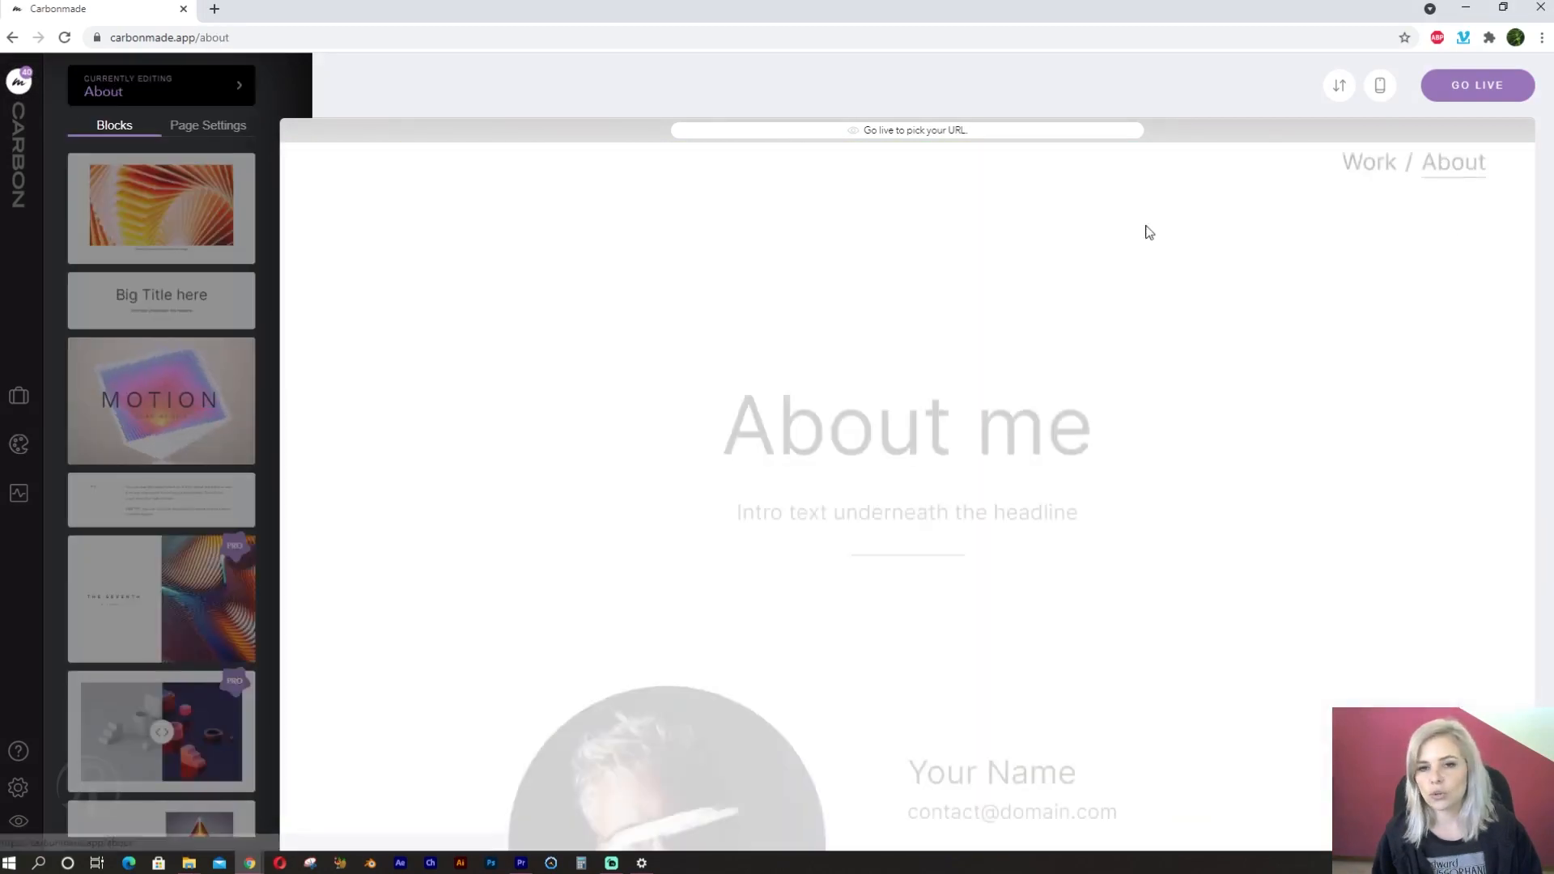
scroll(1280, 606, "down", 5)
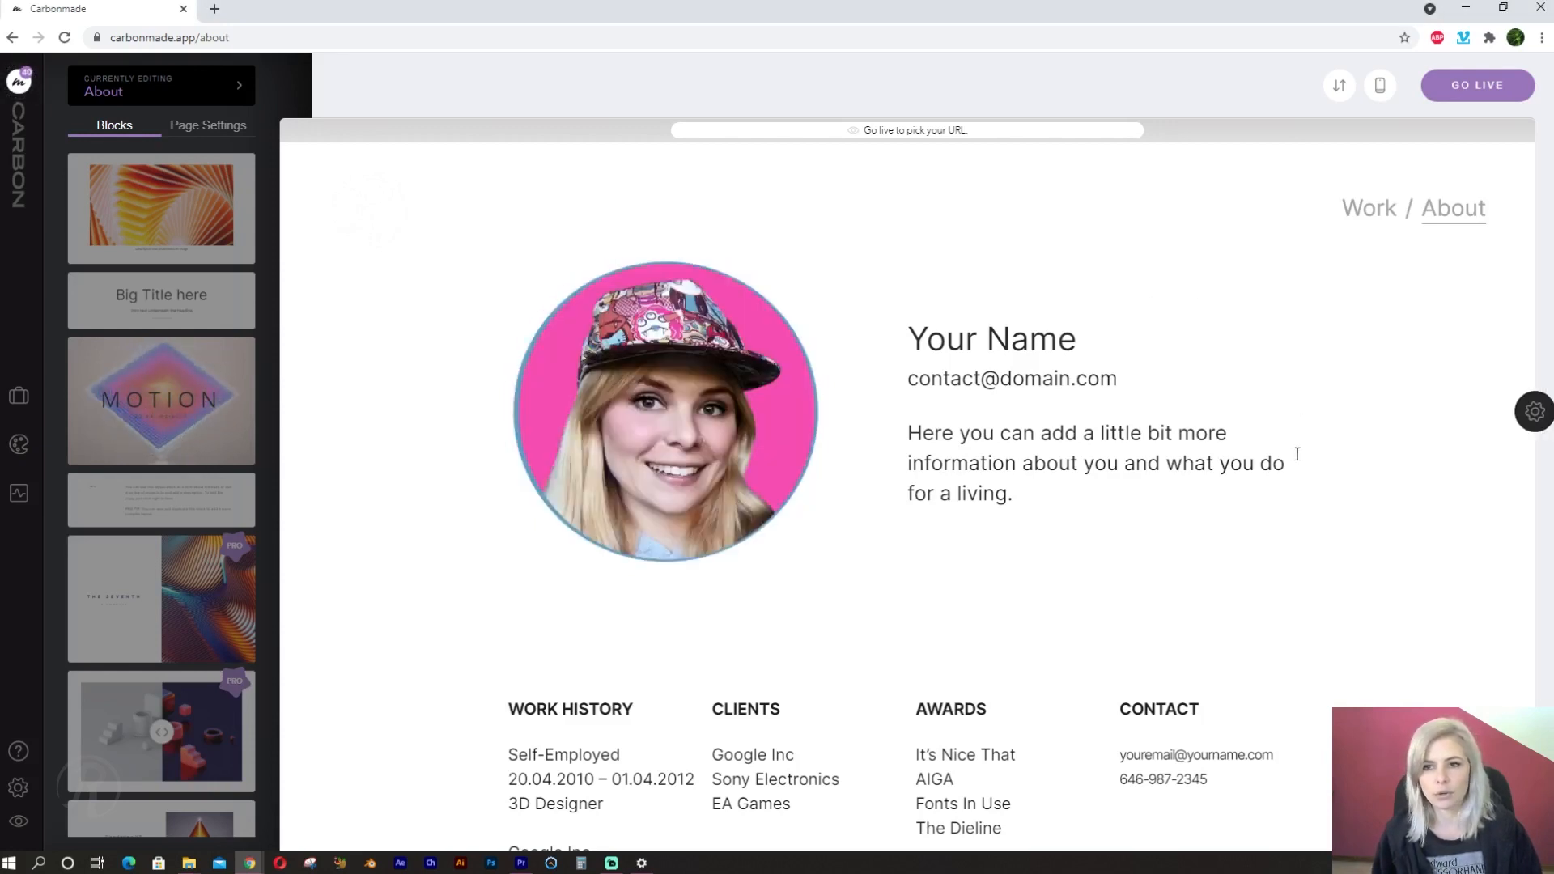
scroll(1302, 478, "down", 2)
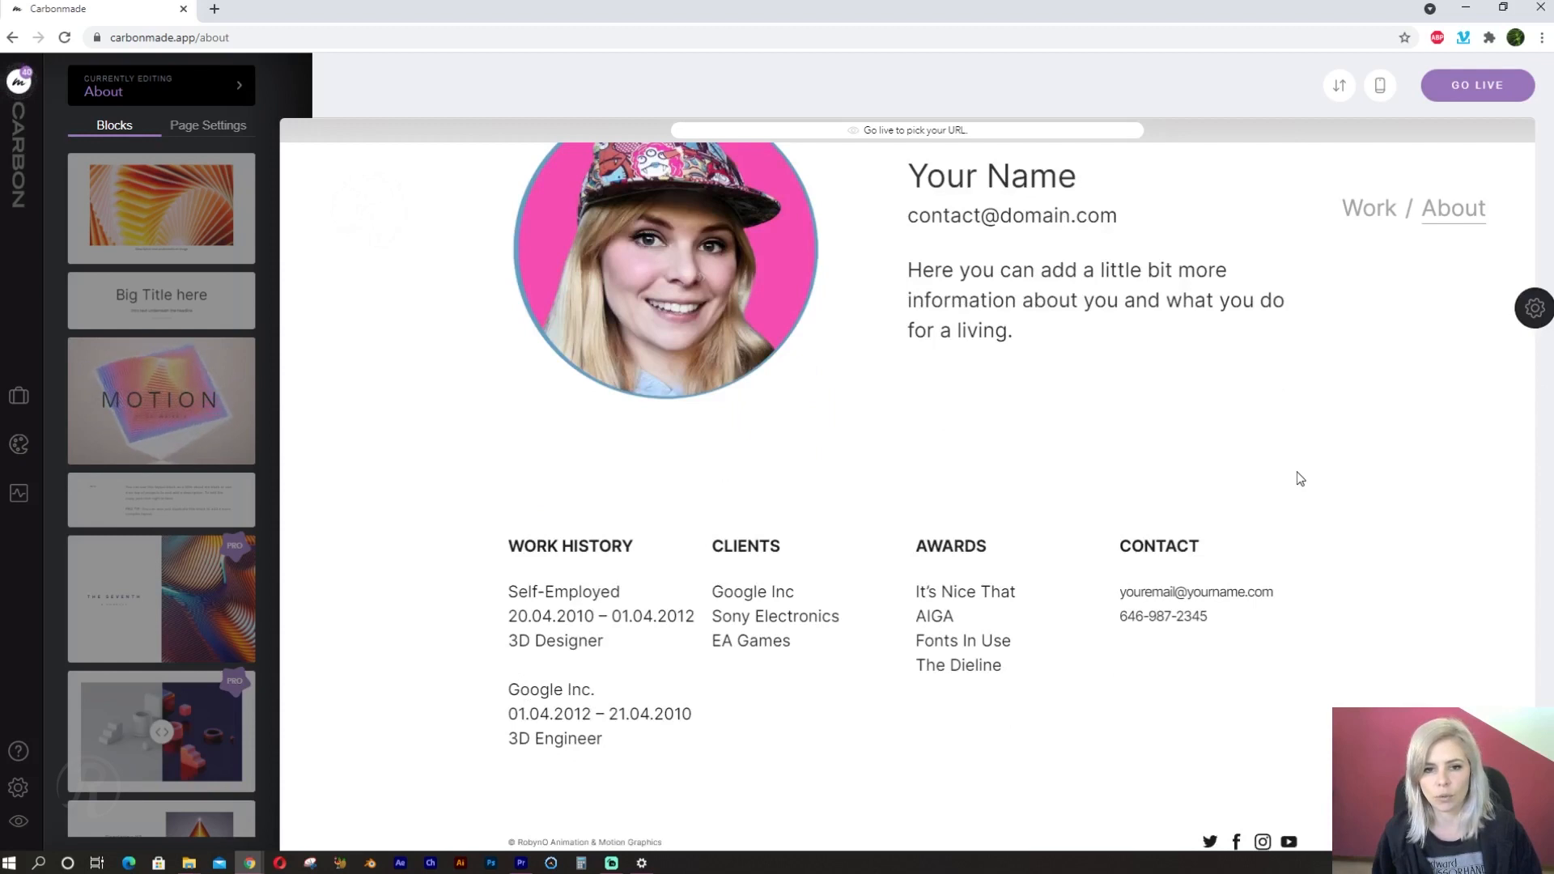
scroll(1020, 284, "up", 3)
scroll(1106, 541, "down", 3)
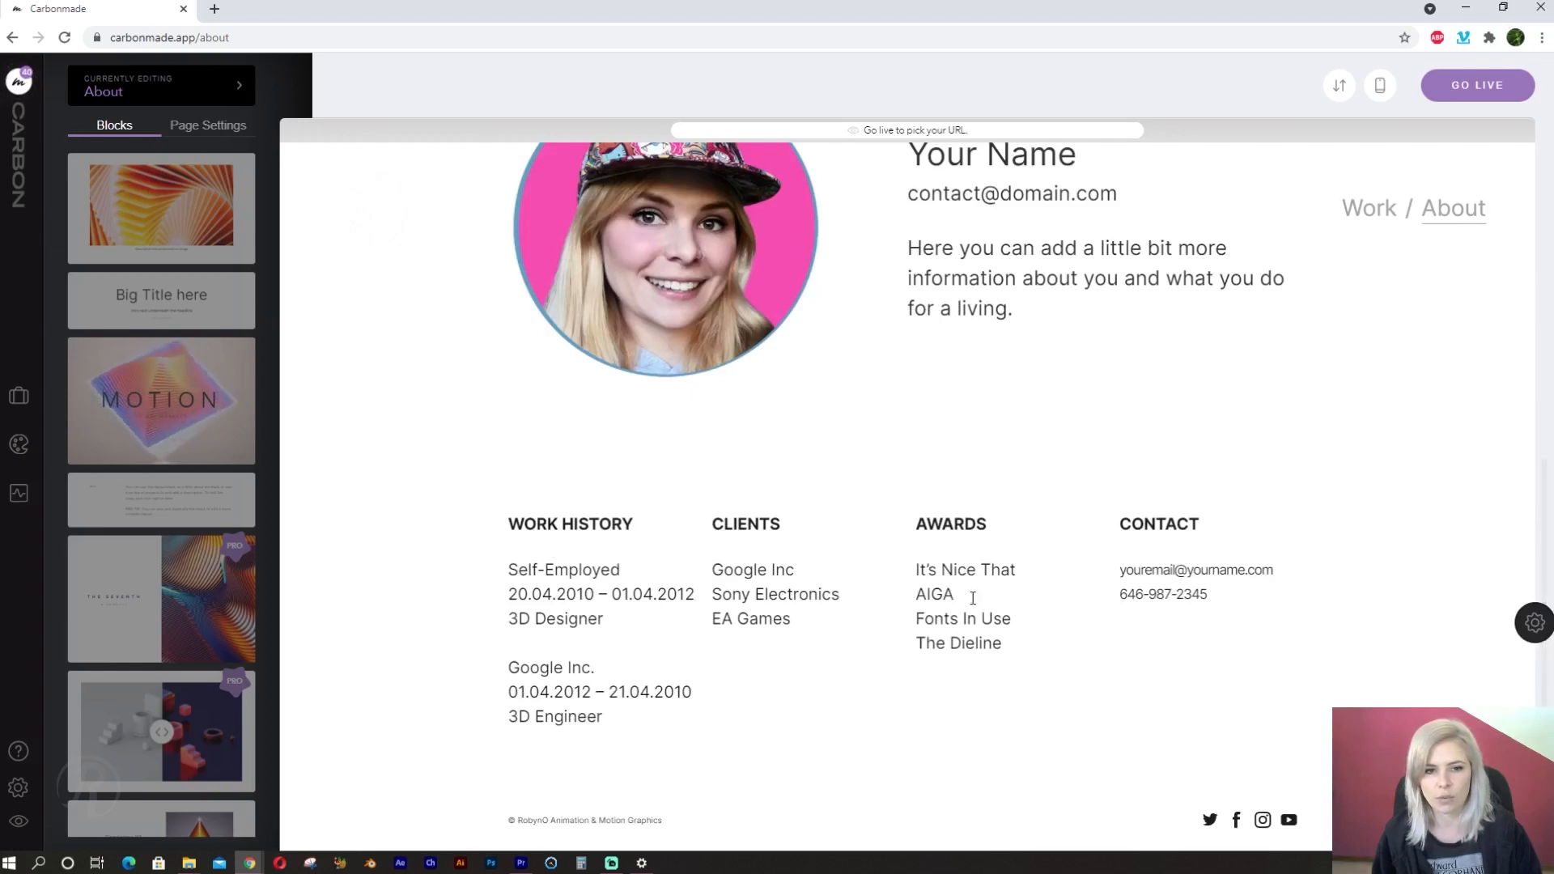
Add the Selected Clients logo block below the work history, clients, awards and contact columns on the About page
scroll(162, 623, "down", 5)
left_click_drag(162, 615, 777, 782)
scroll(1255, 526, "up", 5)
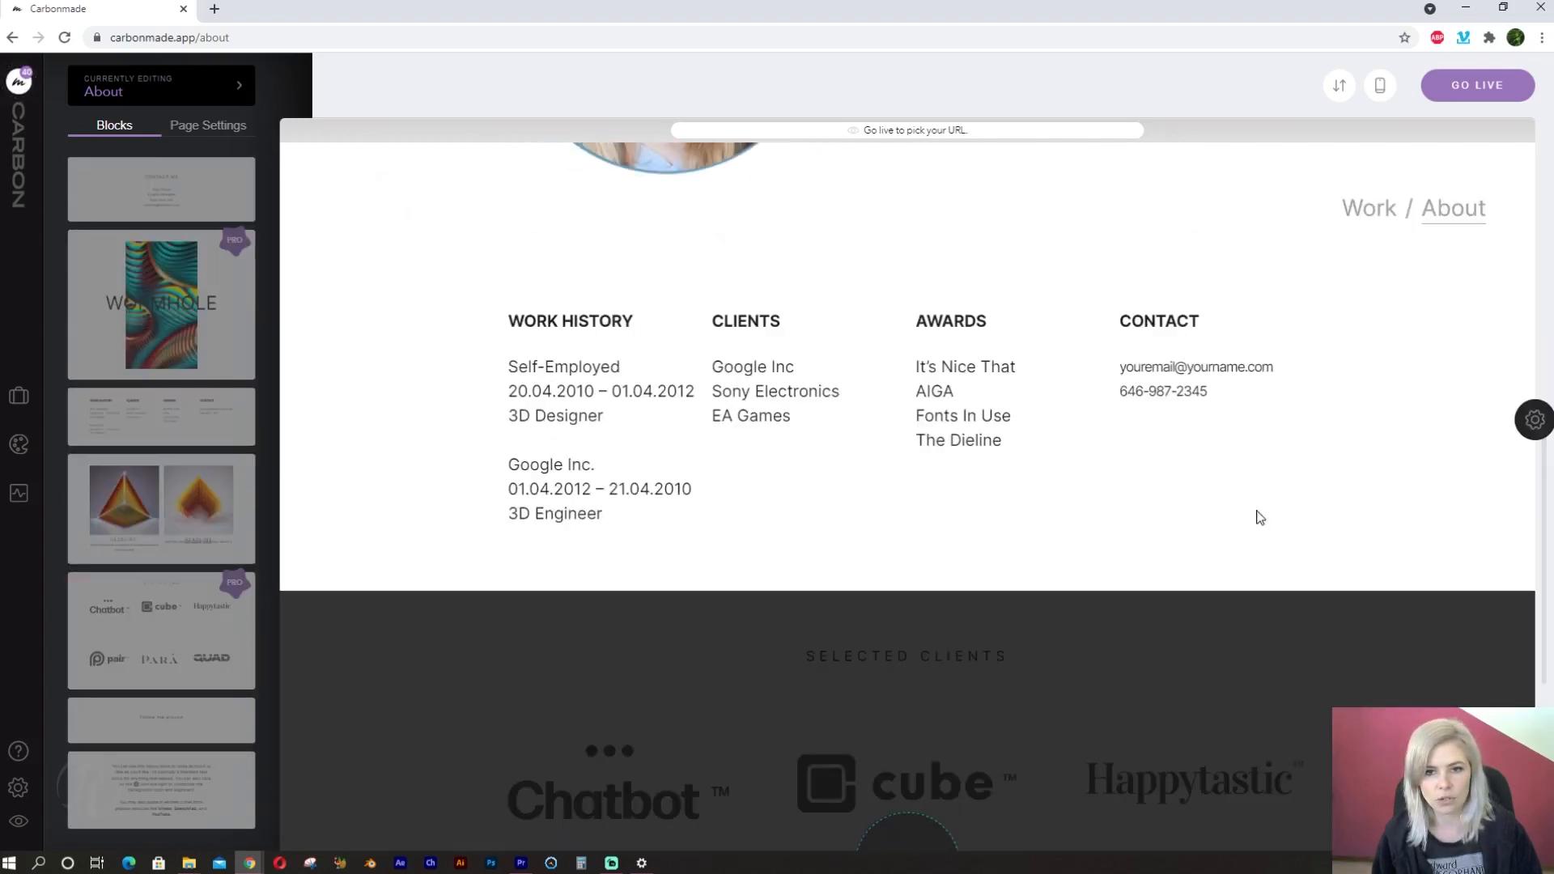
scroll(1259, 520, "down", 6)
scroll(1259, 517, "up", 15)
Return to the Work page and review it from the cover to the footer
left_click(1369, 208)
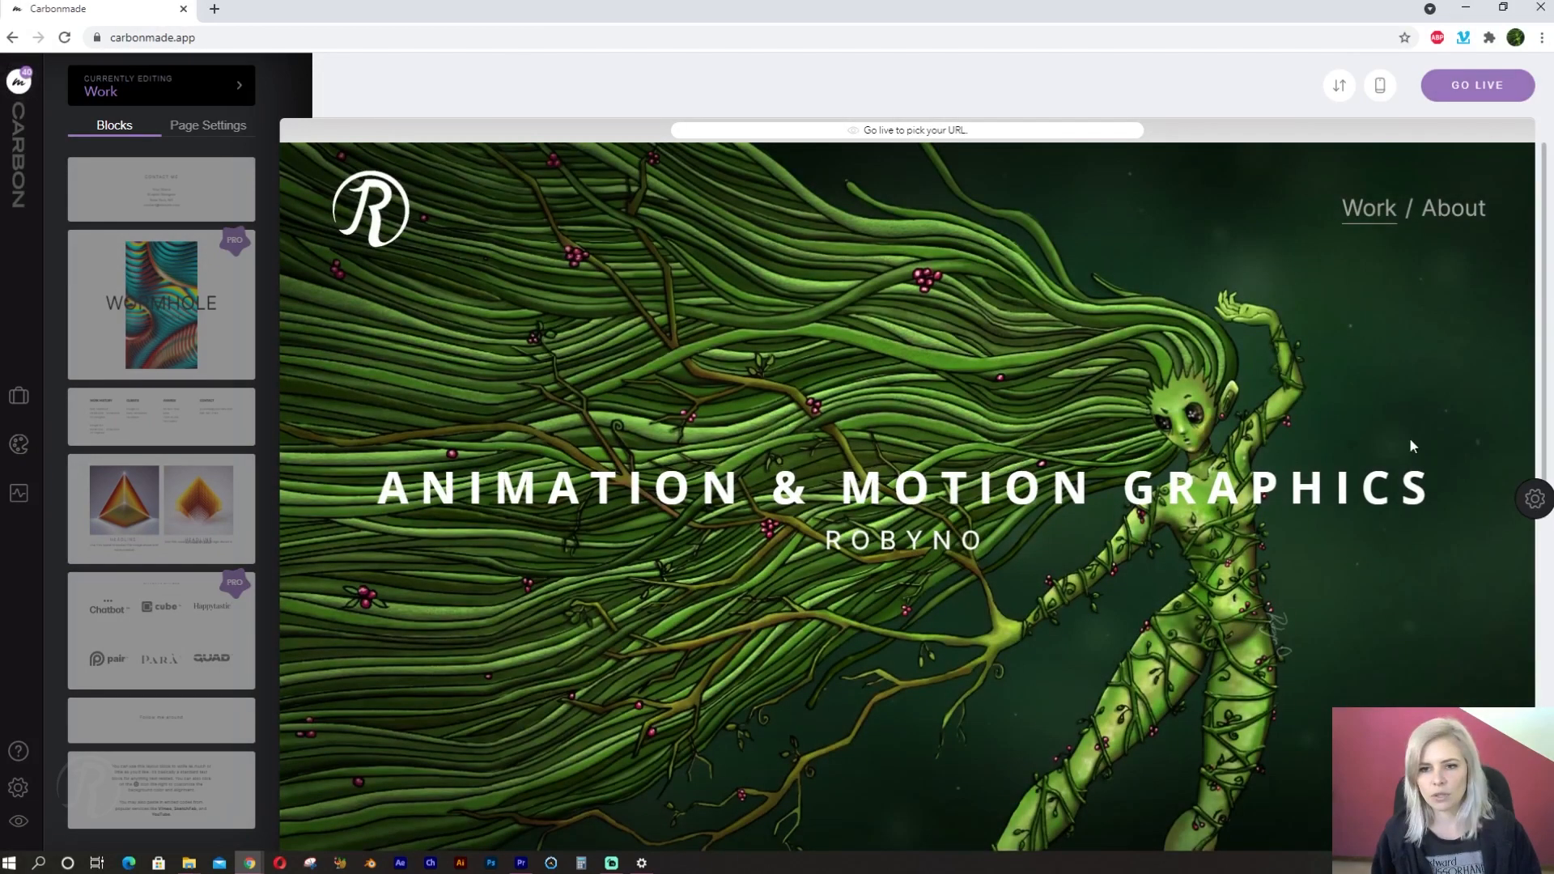
scroll(1410, 437, "down", 8)
scroll(1410, 439, "up", 8)
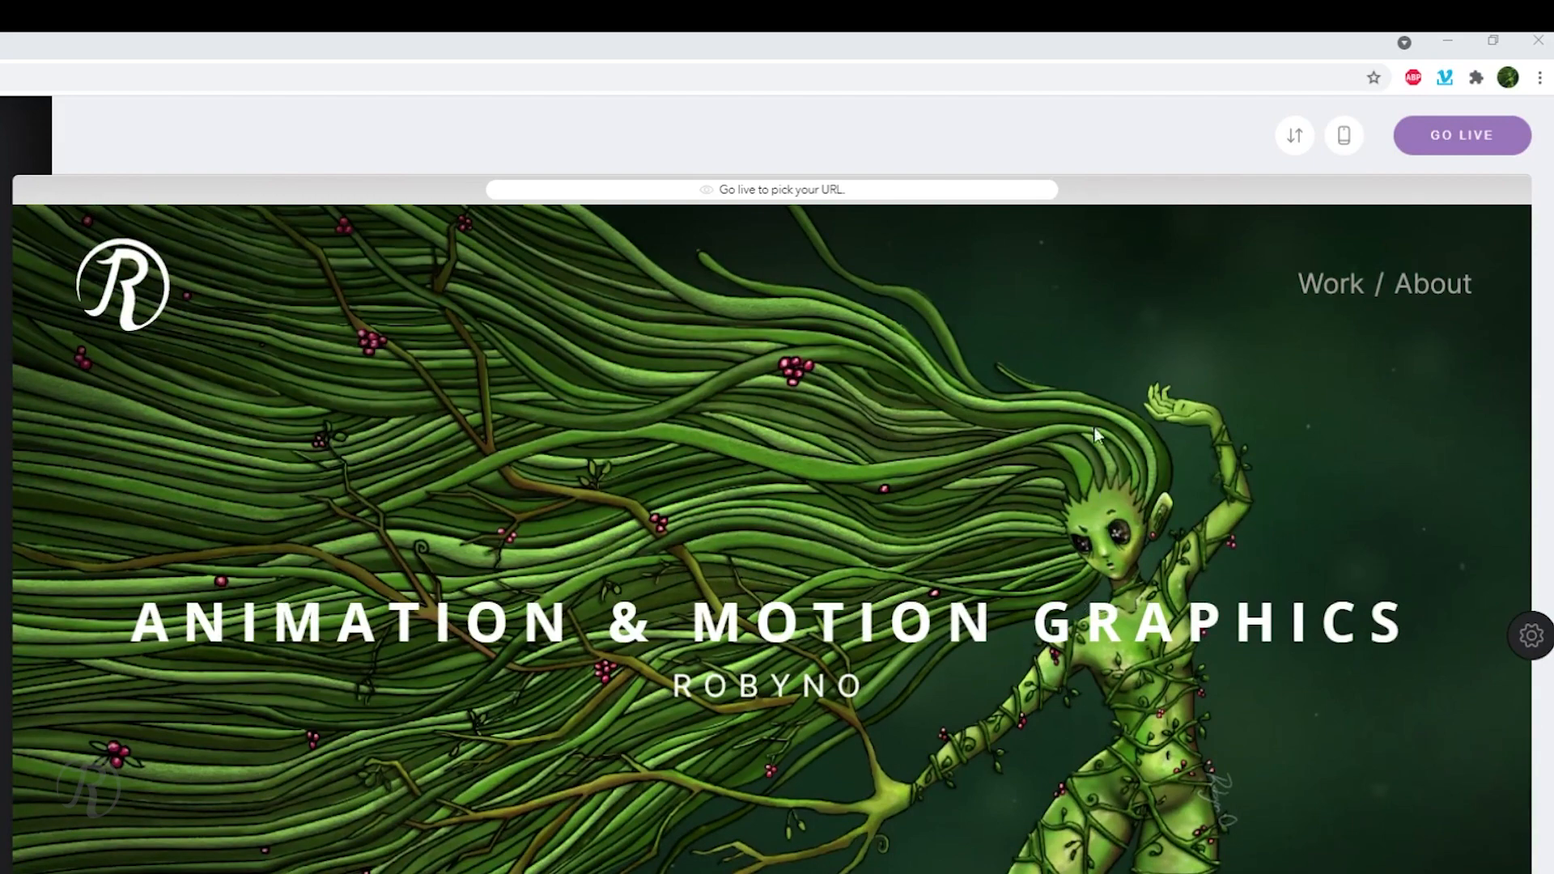
Publish the site on a carbonmade.com address made of the artist's name followed by "Animation"
left_click(1461, 137)
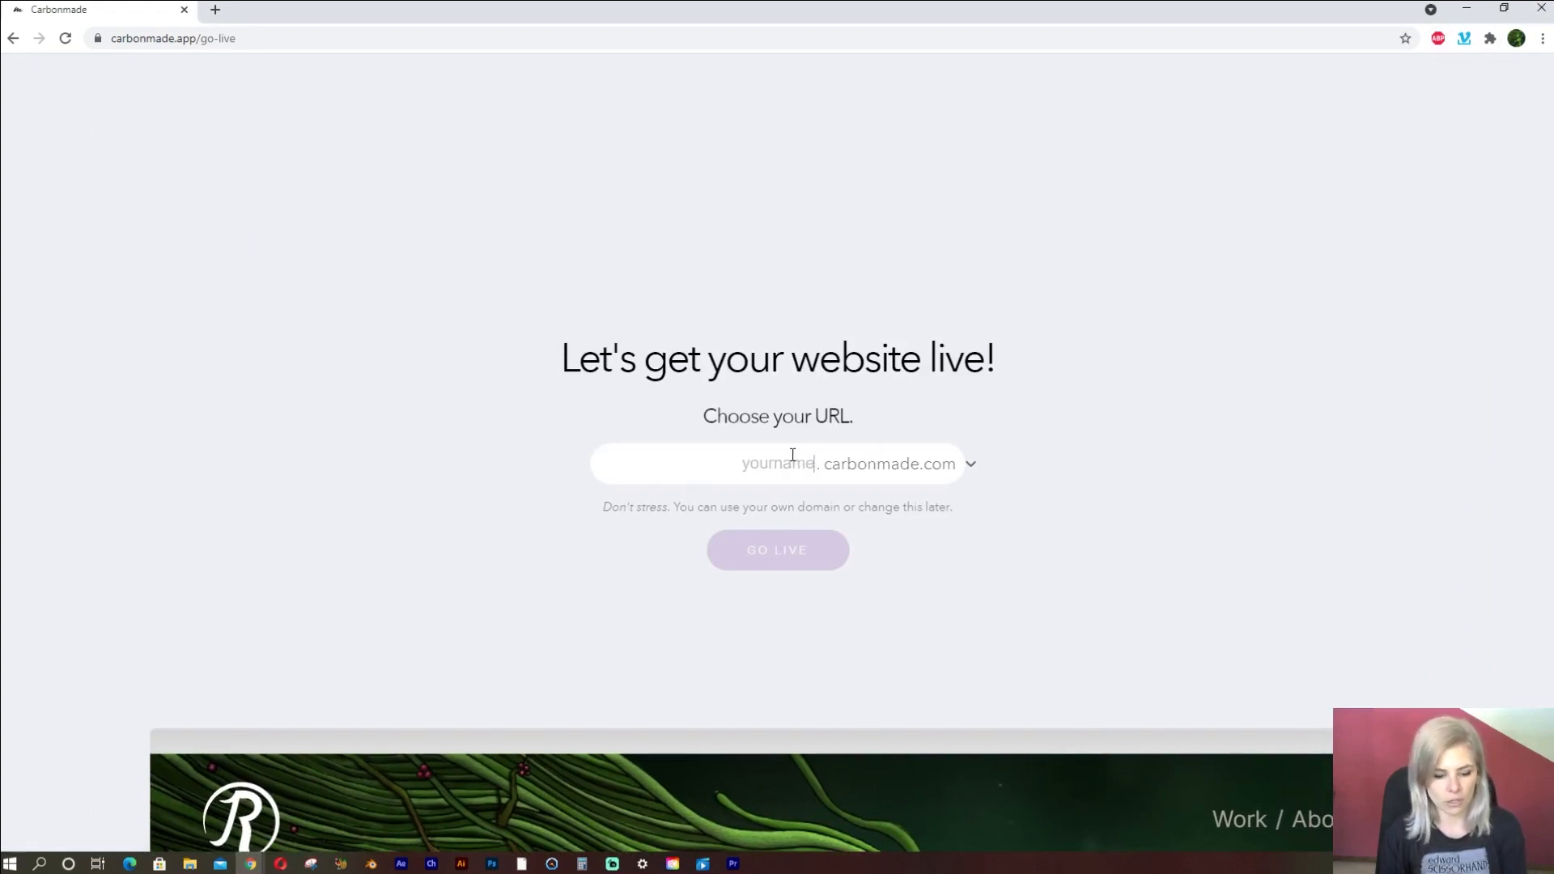
type("Robyn")
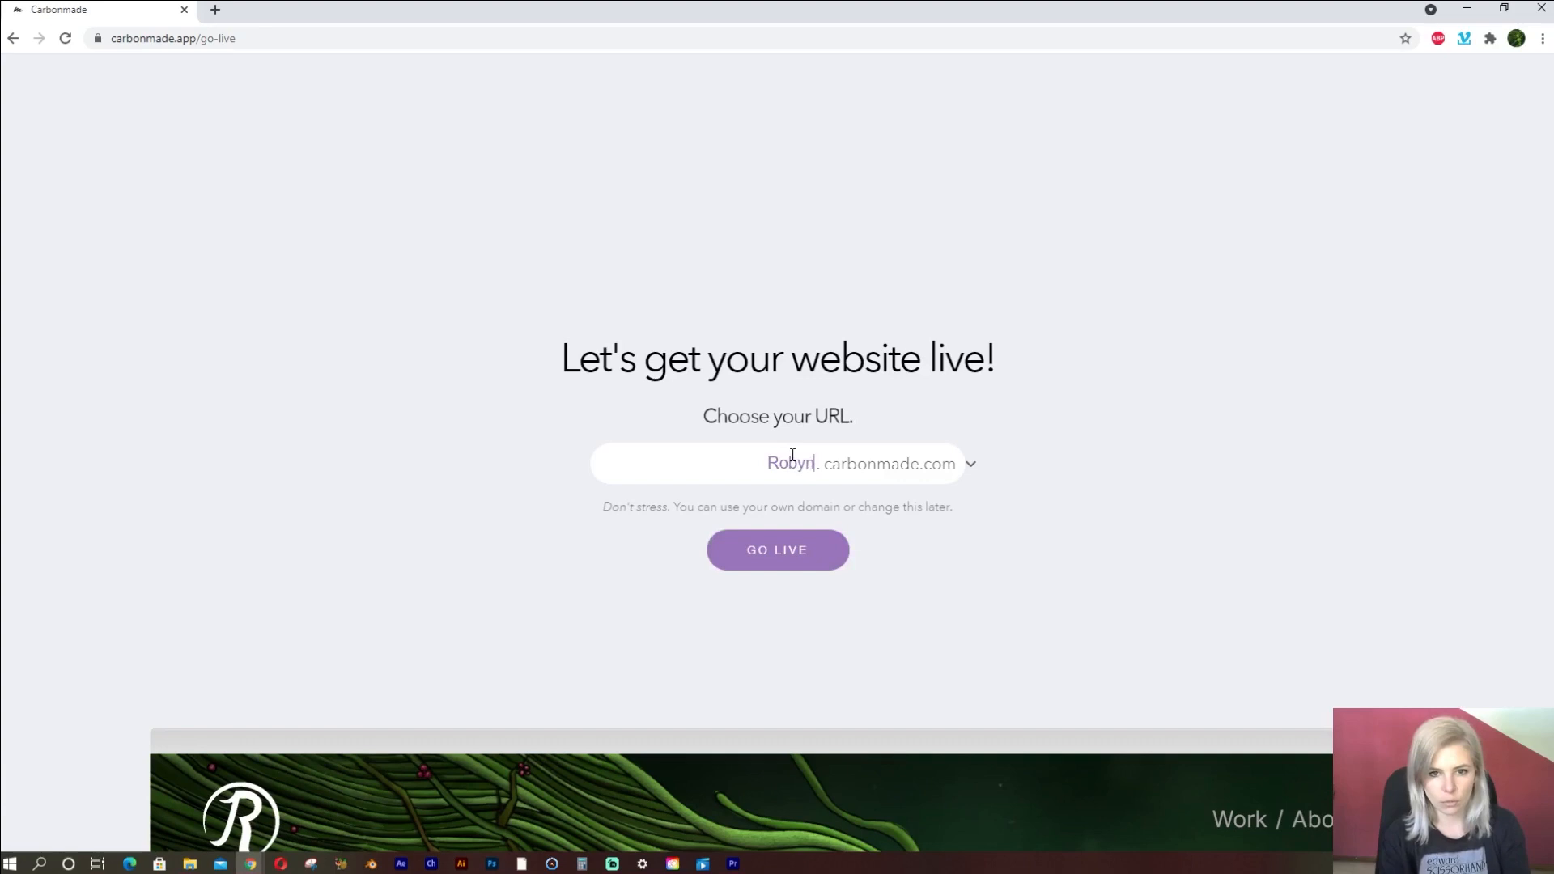
type("O")
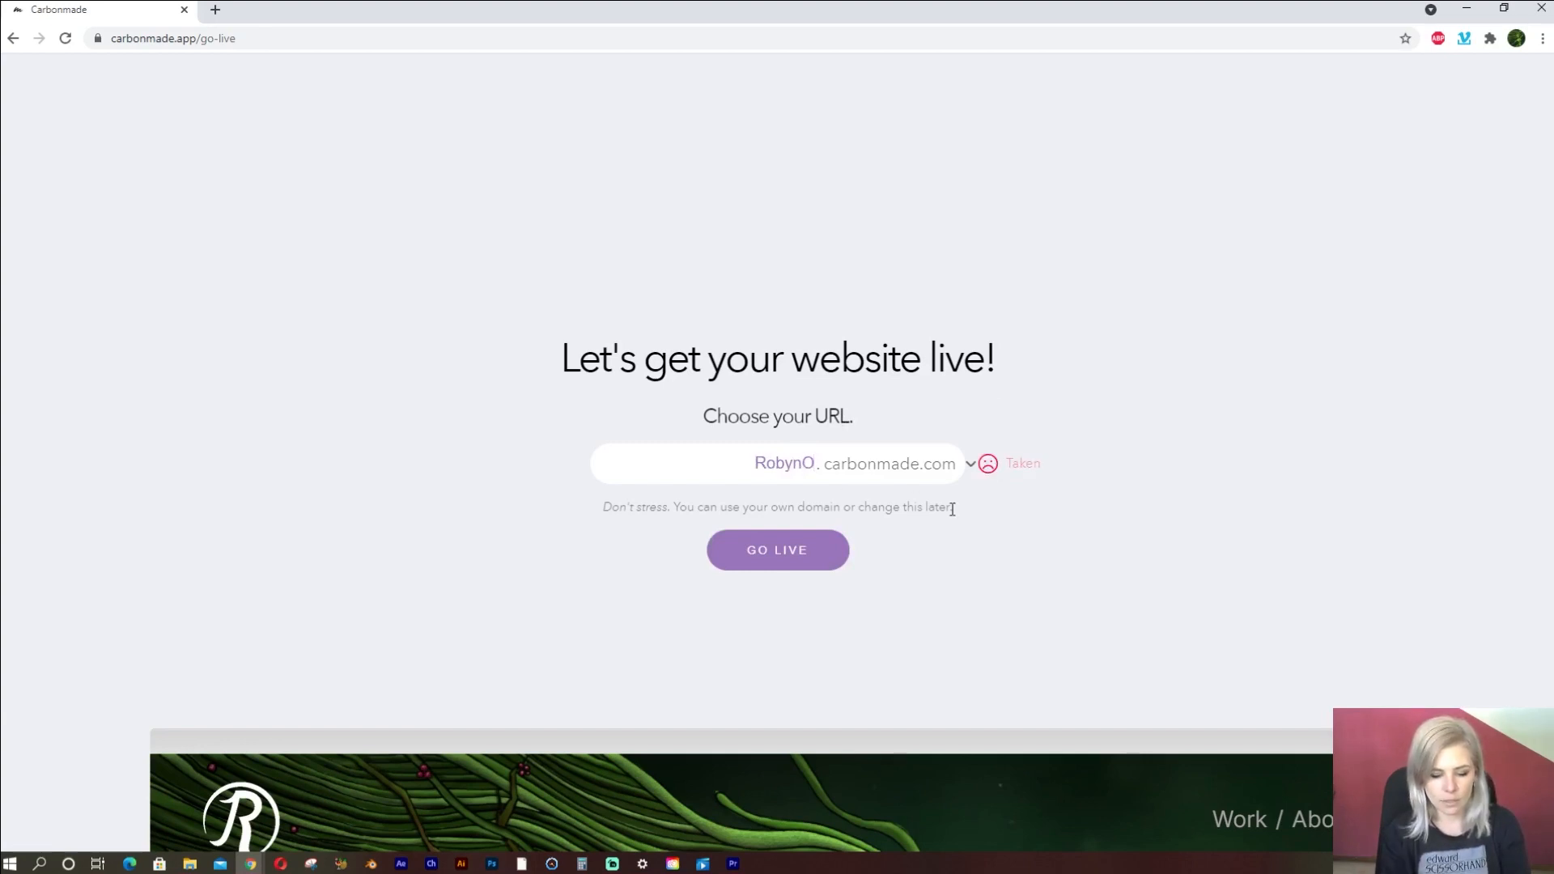
type("Animation")
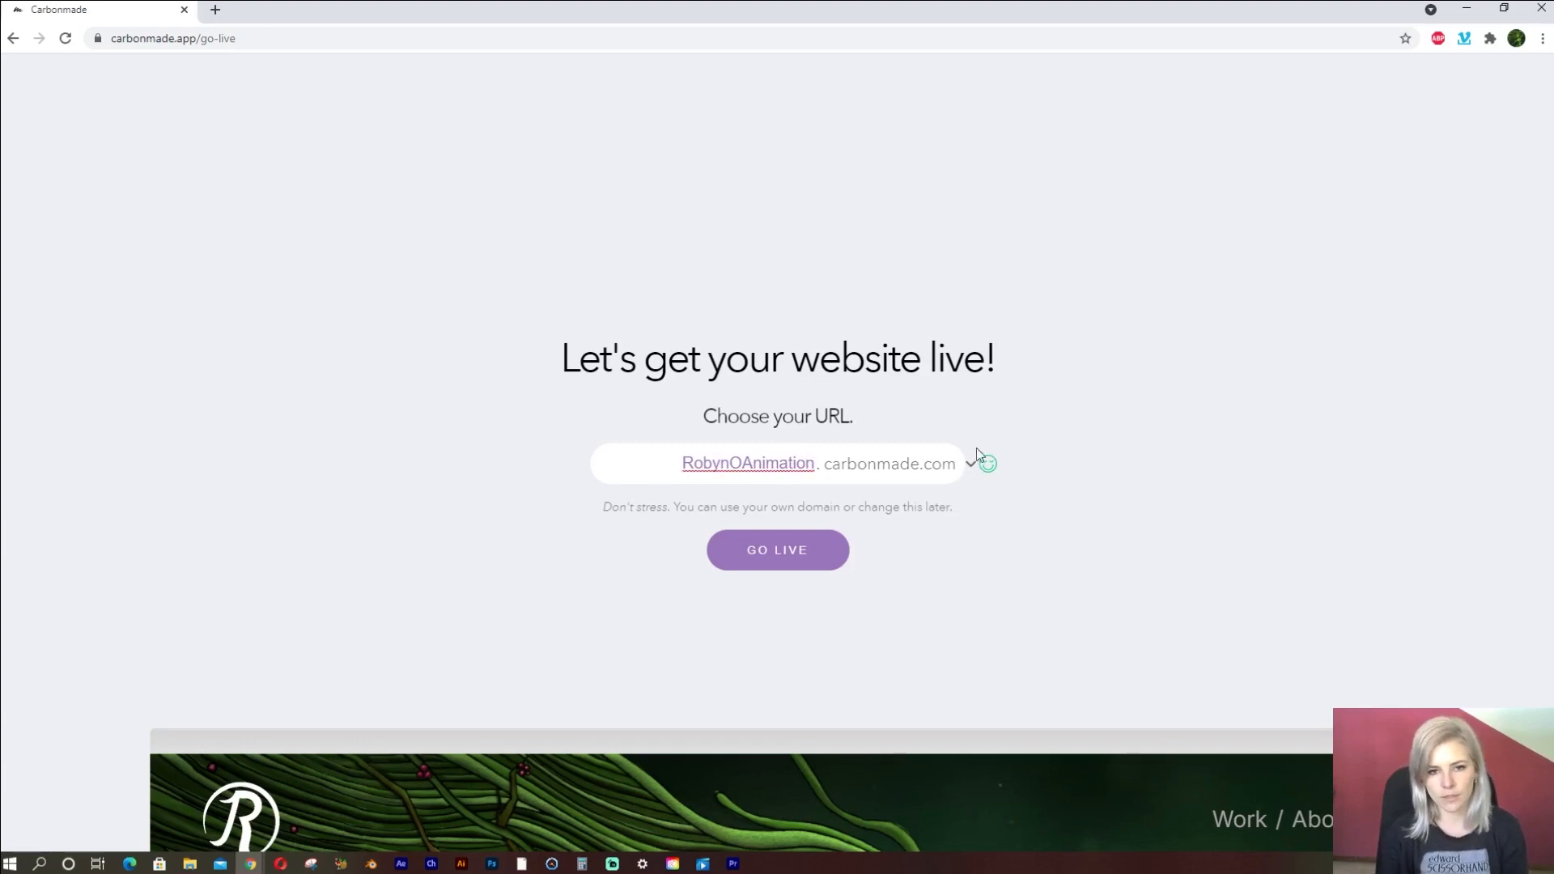
left_click(789, 549)
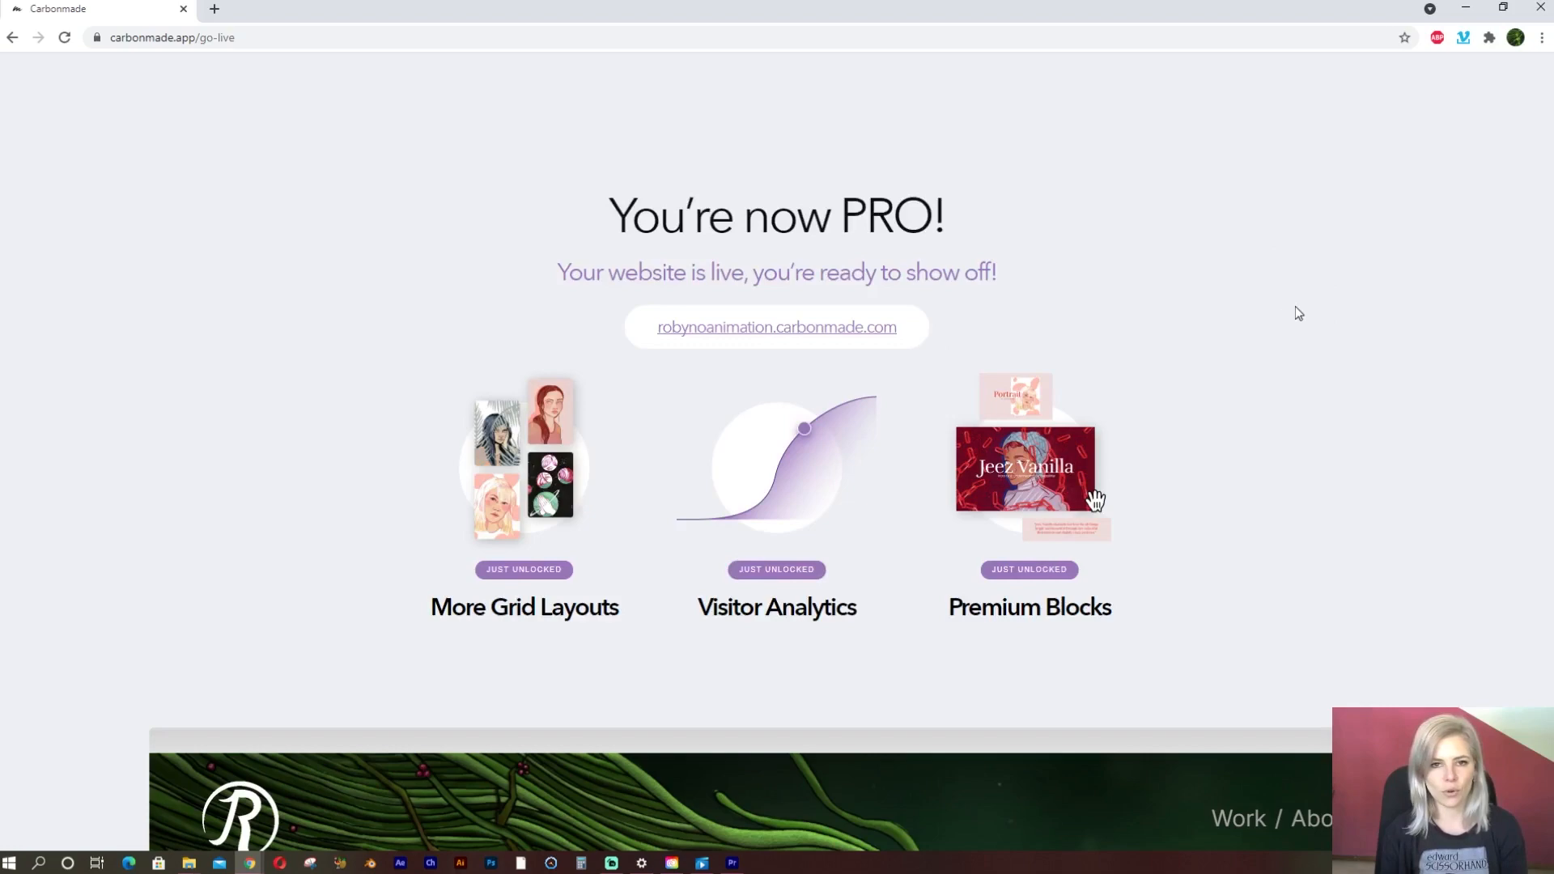
Open the live website and review its Work page and the Lily's Adventure project page
left_click(865, 335)
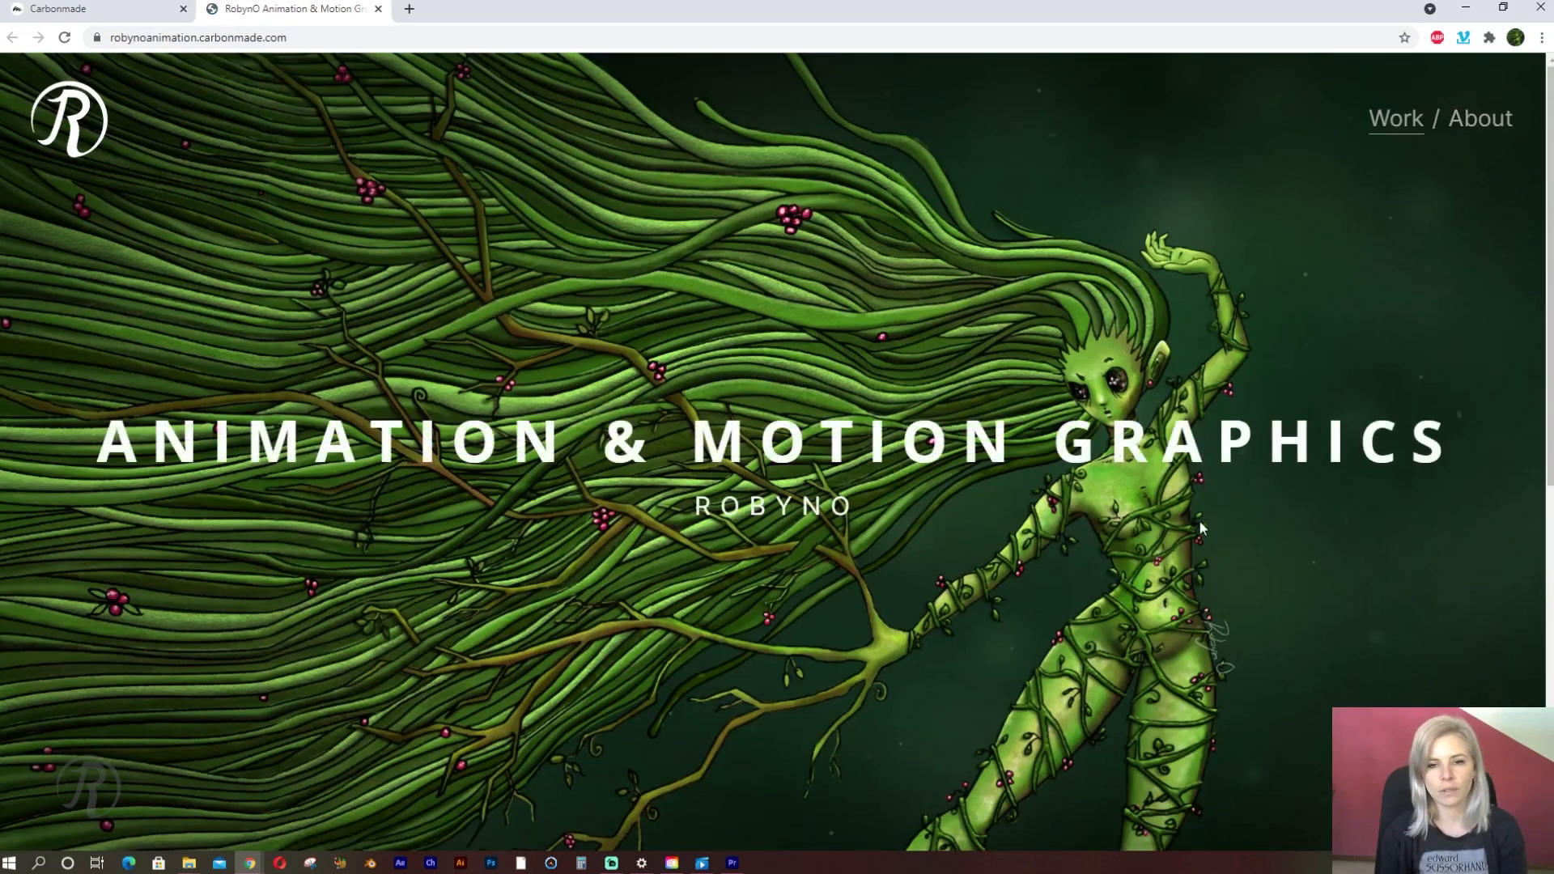
scroll(1200, 523, "down", 6)
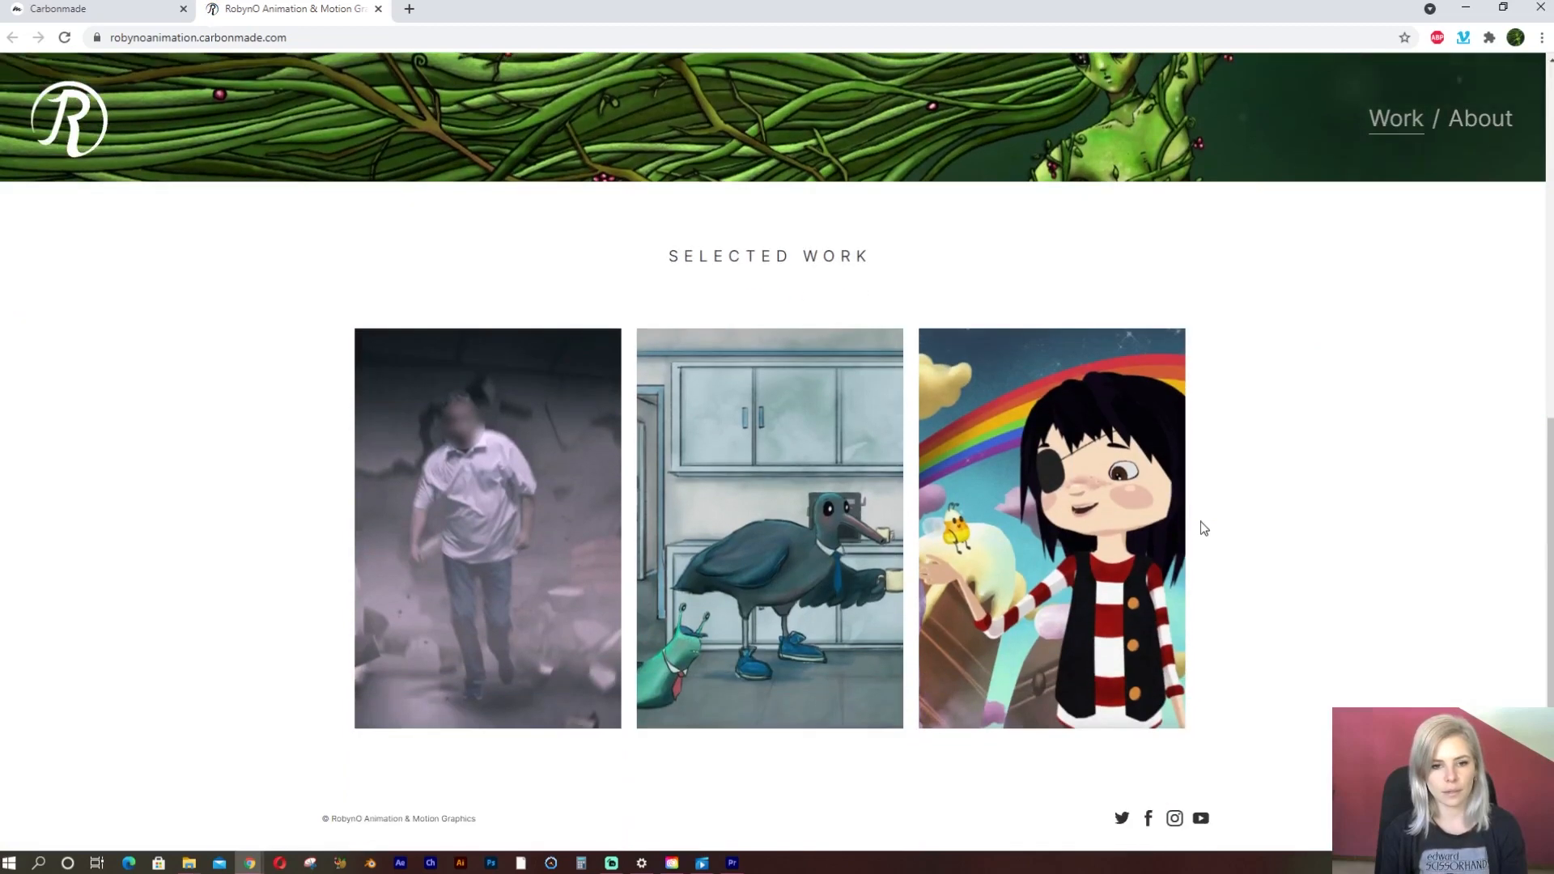
left_click(1131, 502)
scroll(1370, 505, "down", 8)
scroll(1369, 506, "down", 6)
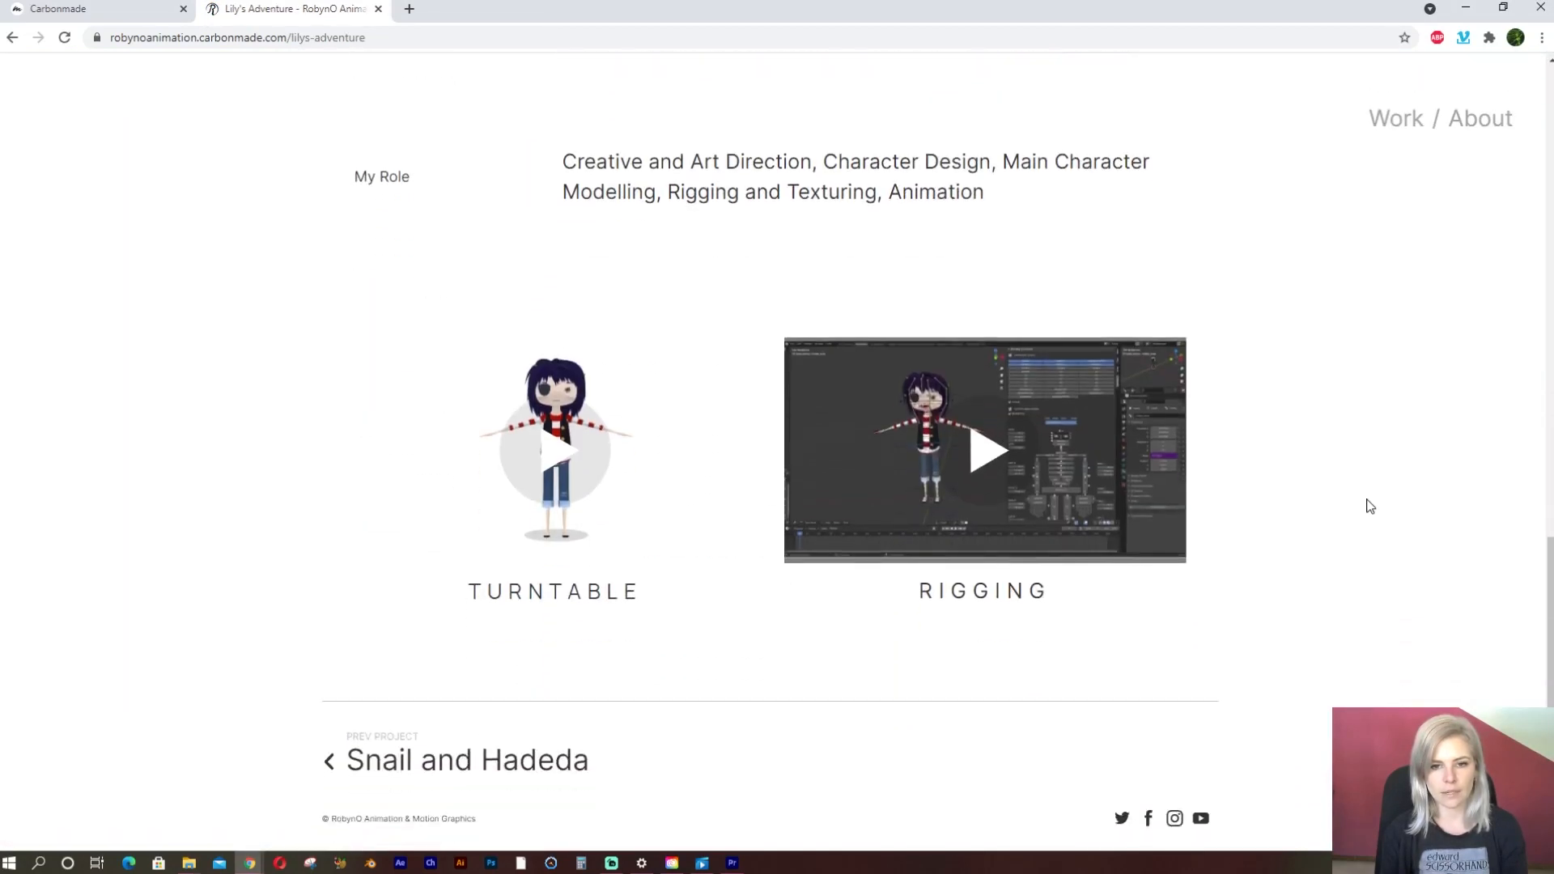
scroll(1370, 506, "up", 7)
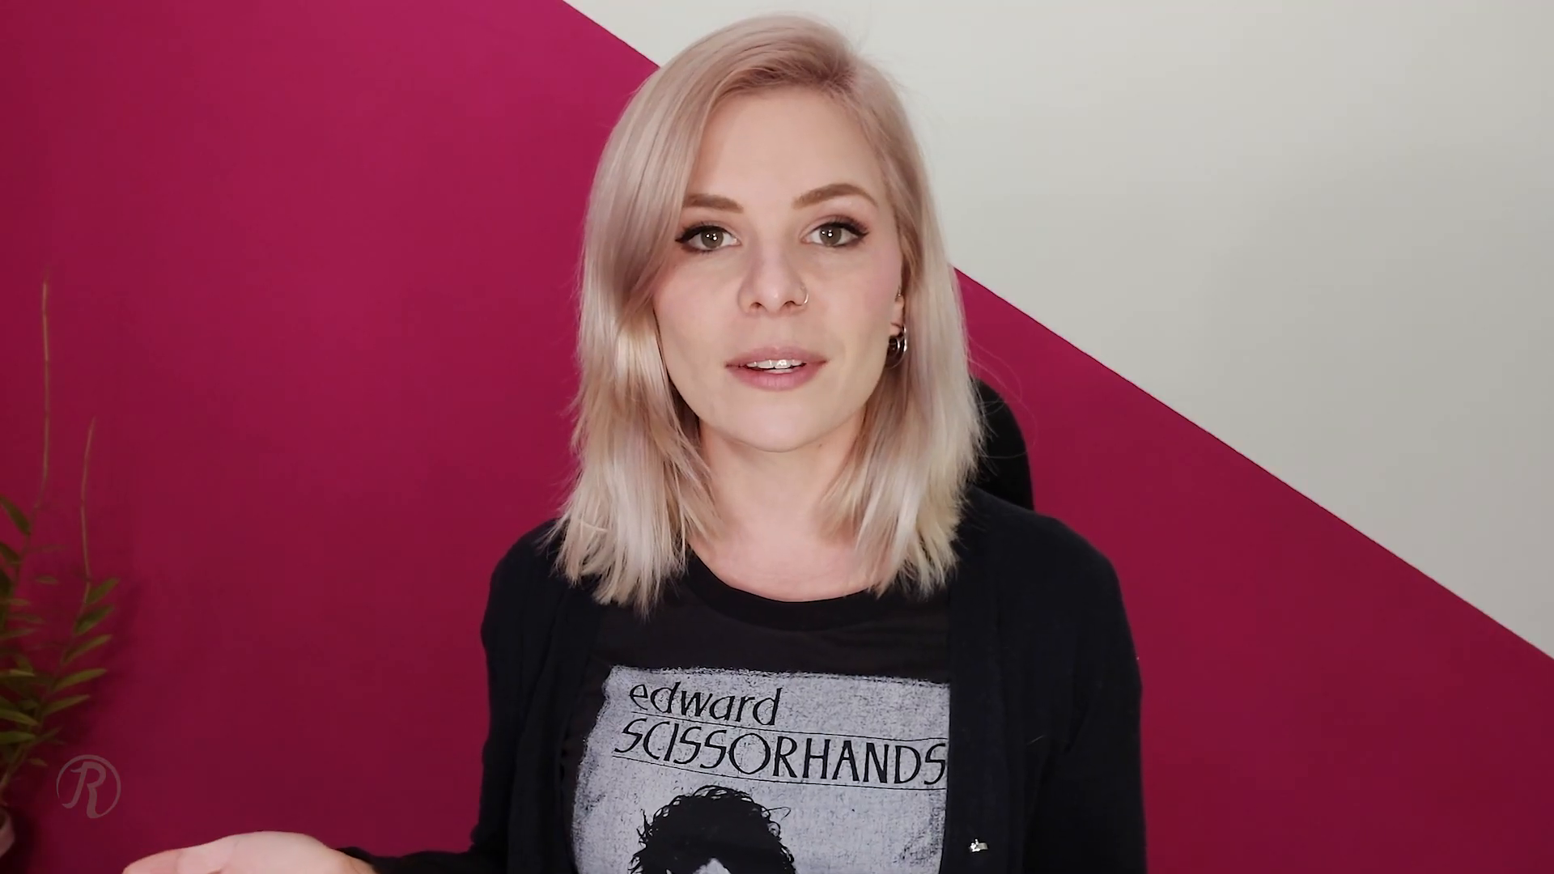